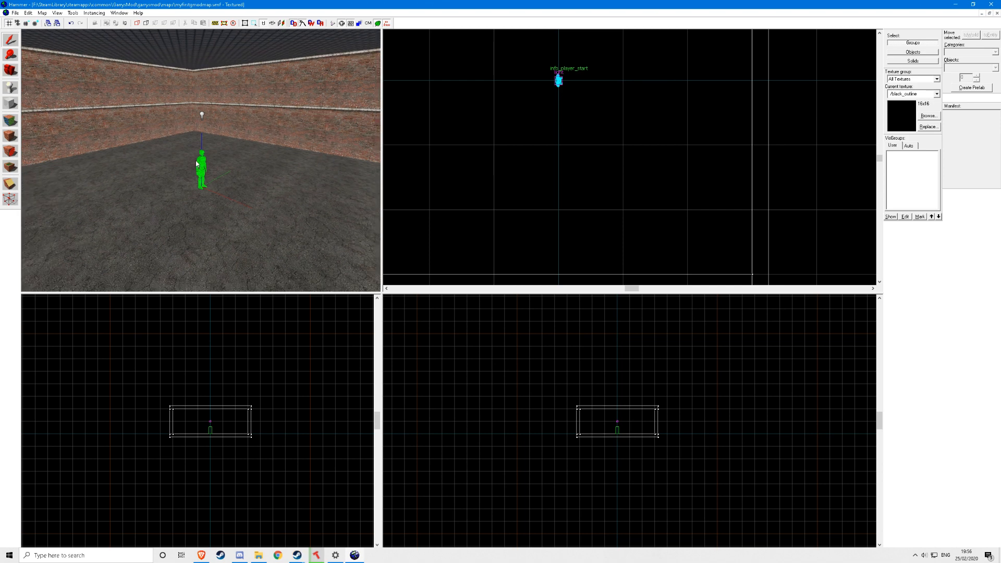
Step: Delete the entire brick room, leaving the player start and the light in place
key("d")
key("w")
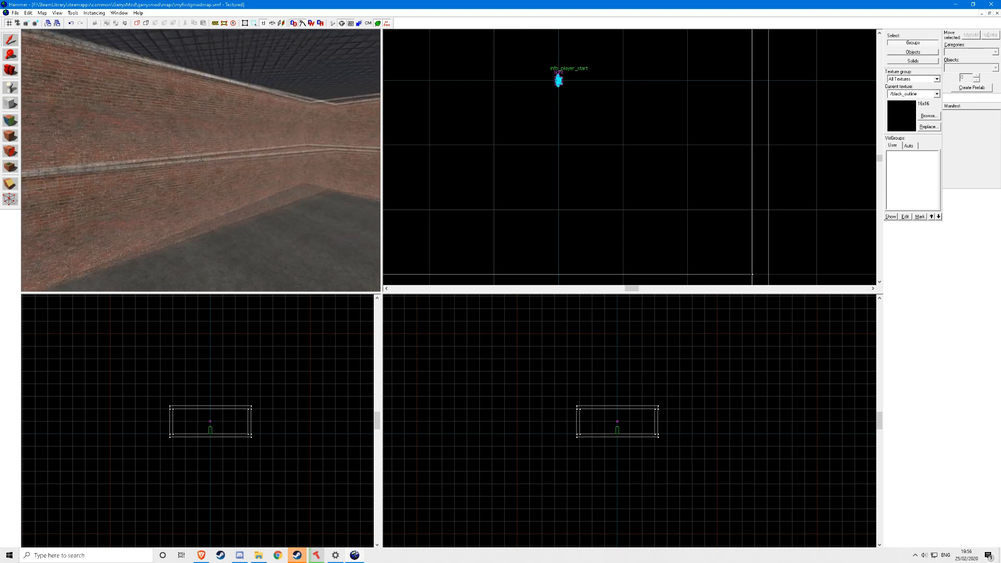
key("z")
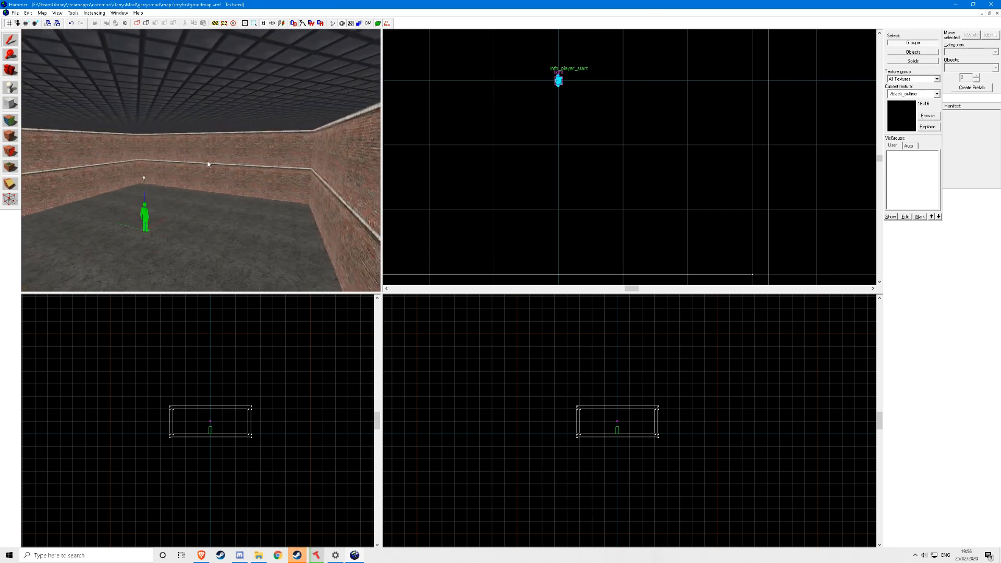
left_click(166, 153)
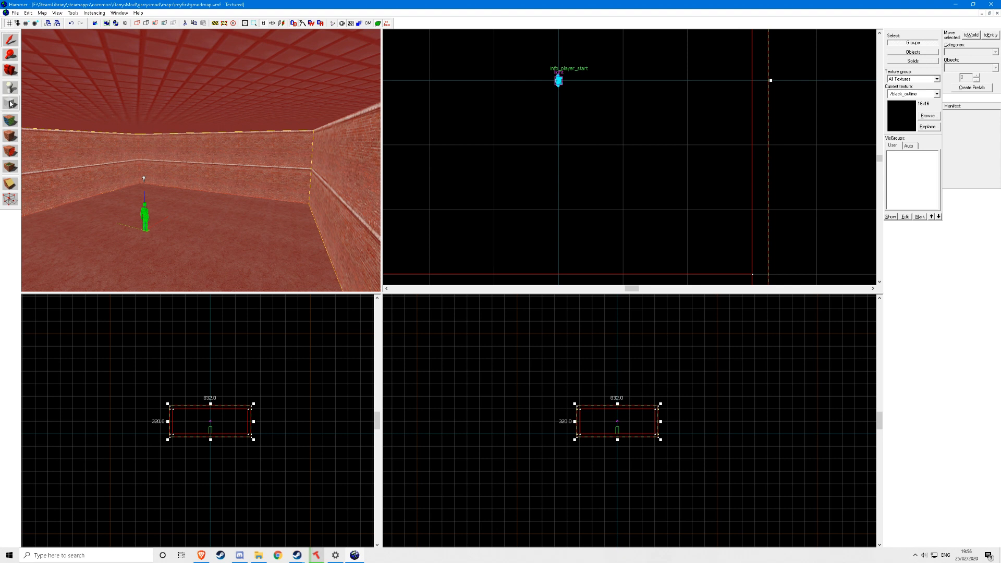
key("Delete")
Step: Outline a new floor block of 1536 × 1536 units, 128 units thick, directly beneath the player start
scroll(613, 179, "down", 3)
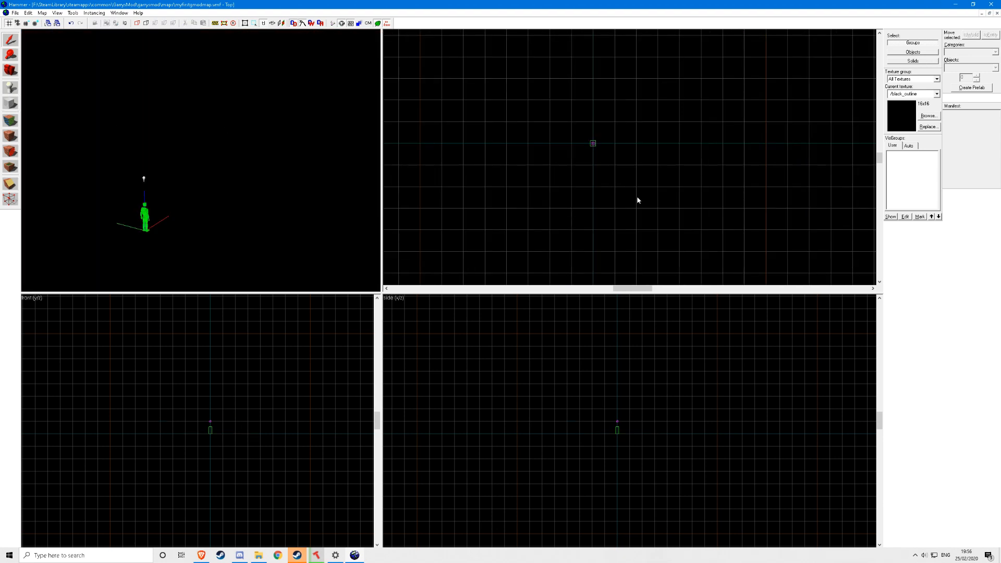
left_click(11, 103)
scroll(581, 205, "down", 1)
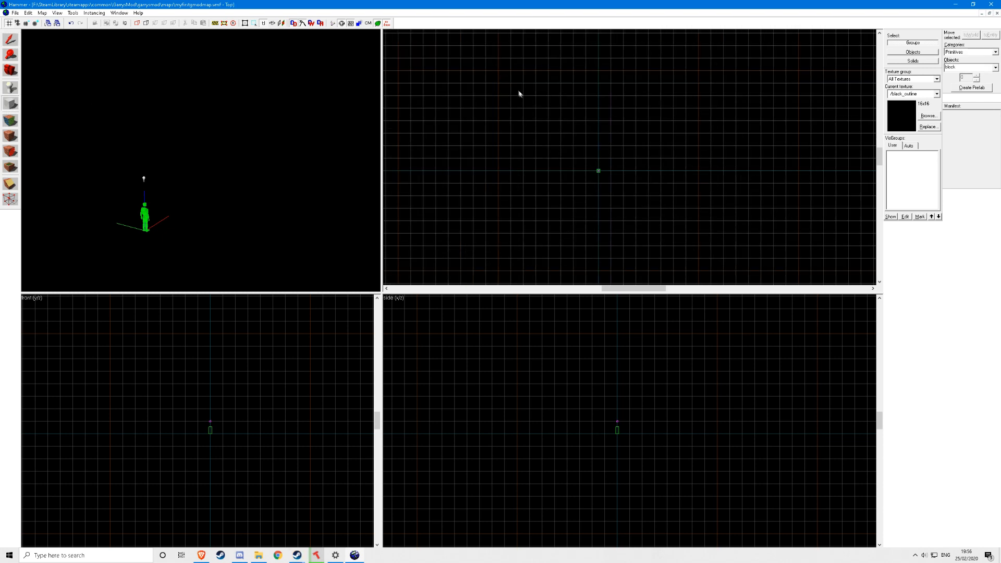
left_click_drag(523, 95, 673, 246)
scroll(255, 145, "down", 3)
left_click_drag(617, 407, 615, 434)
scroll(616, 435, "up", 3)
left_click_drag(627, 397, 626, 424)
key("z")
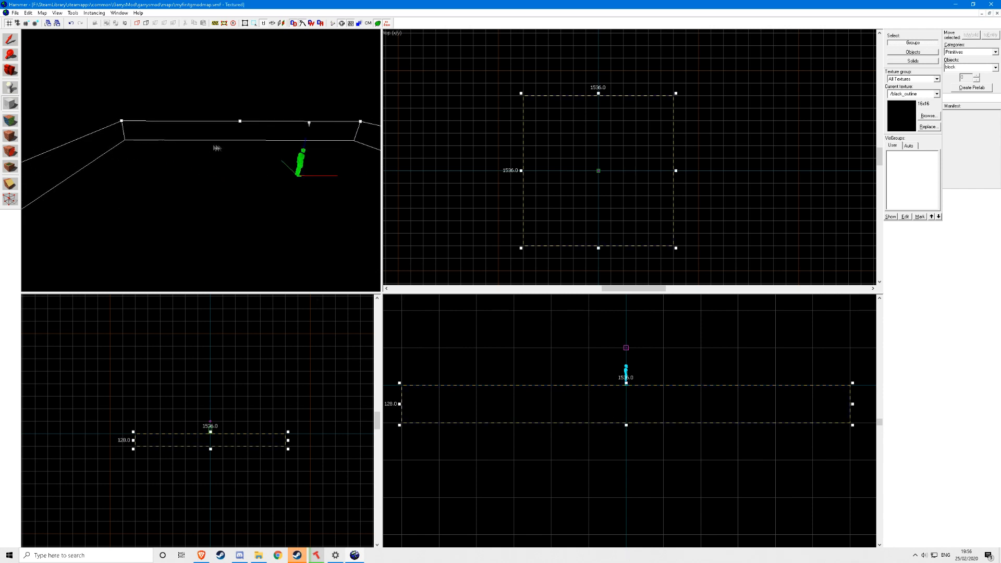
Step: Choose the tools/toolsnodraw texture and create the outlined floor block with it
left_click(928, 115)
type("nodraw")
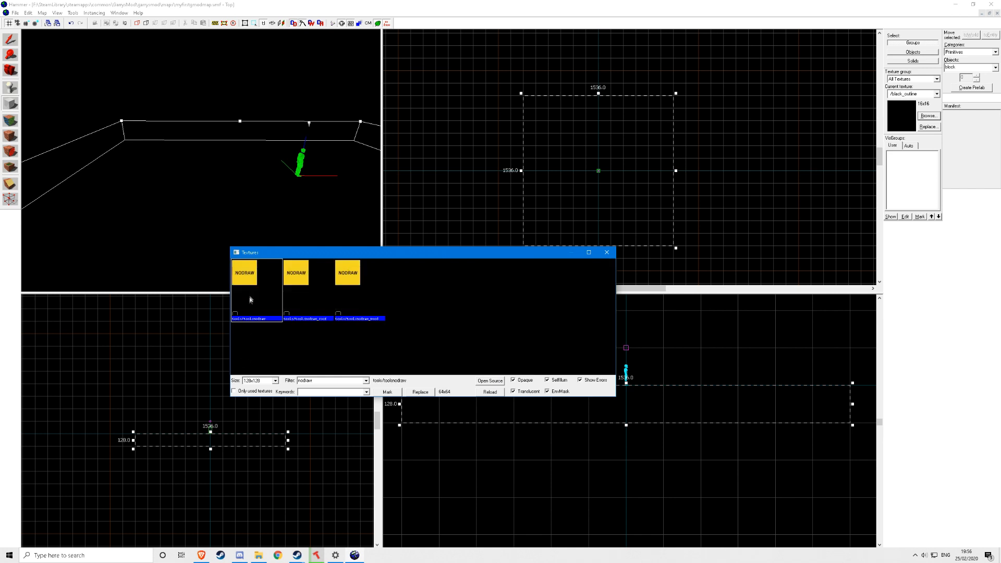
double_click(247, 298)
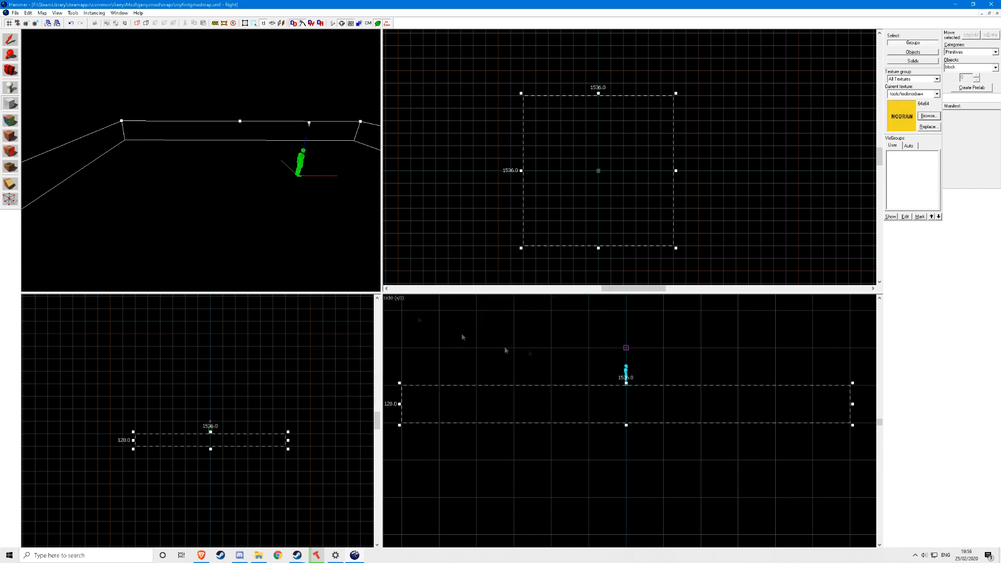
key("Return")
key("z")
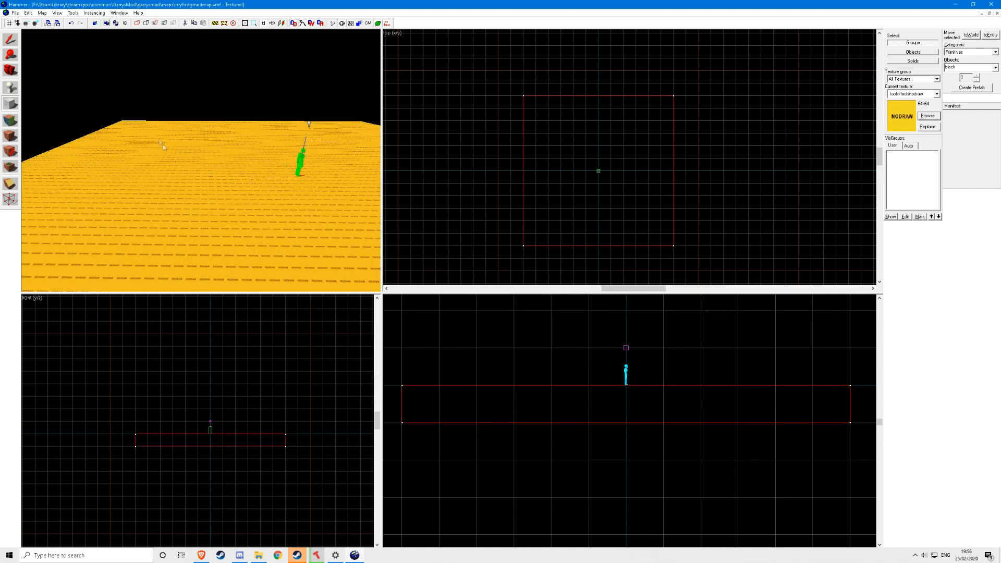
Step: Switch the camera view to 3D Shaded Textured Polygons
key("d")
left_click(31, 34)
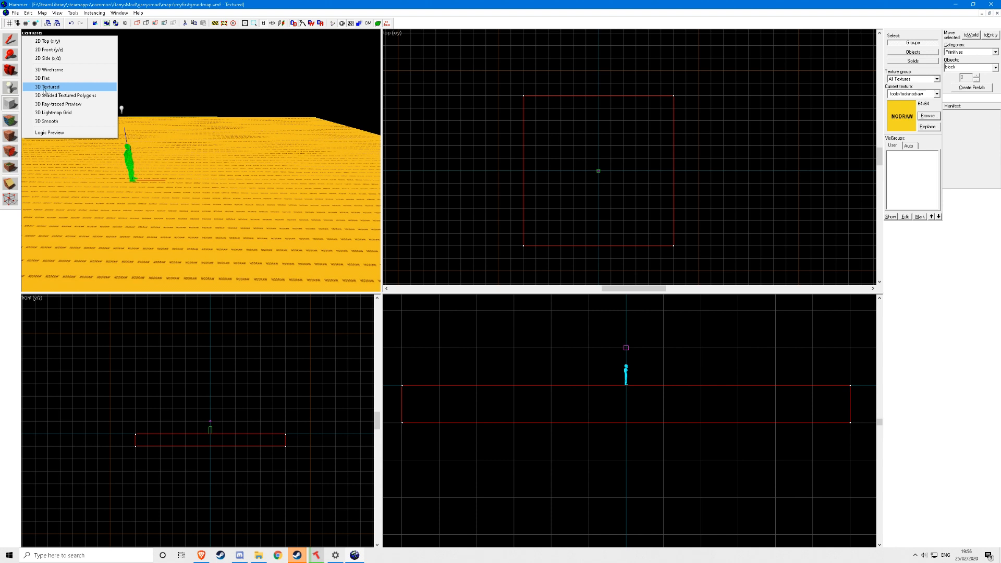
left_click(44, 96)
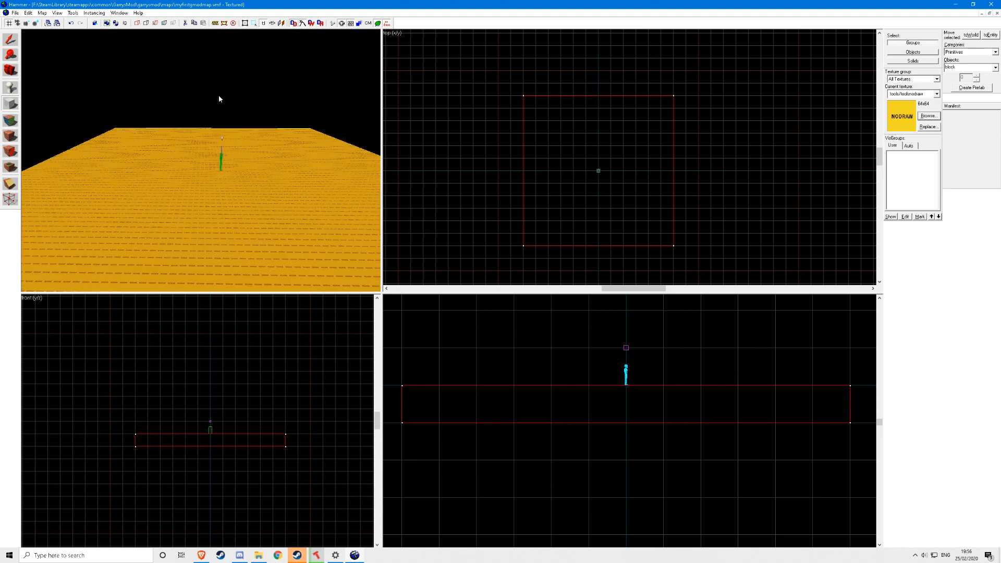
Step: Apply the cs_italy/cobble02 texture to the top face of the floor block
key("z")
key("z")
left_click(10, 135)
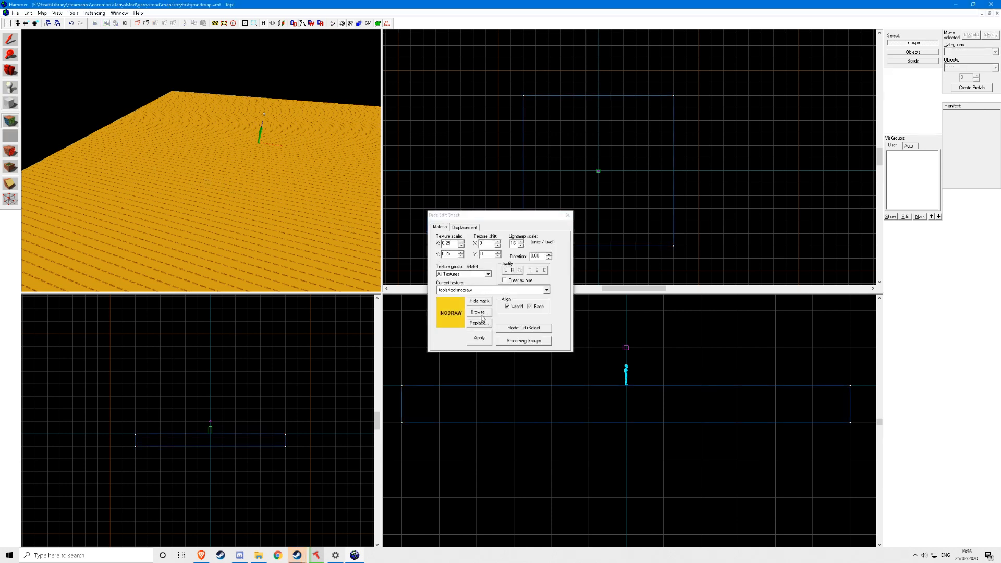
left_click(479, 312)
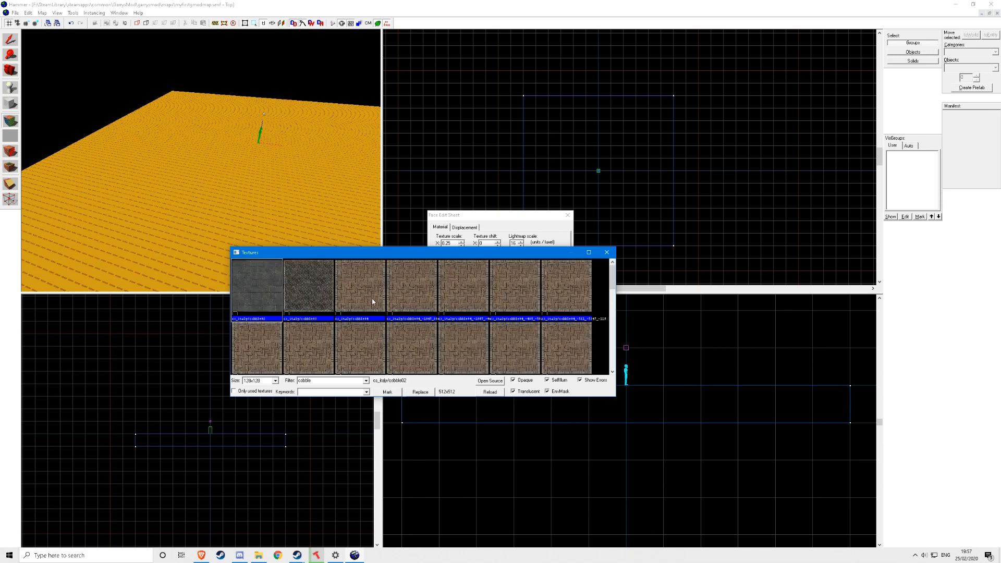
double_click(272, 302)
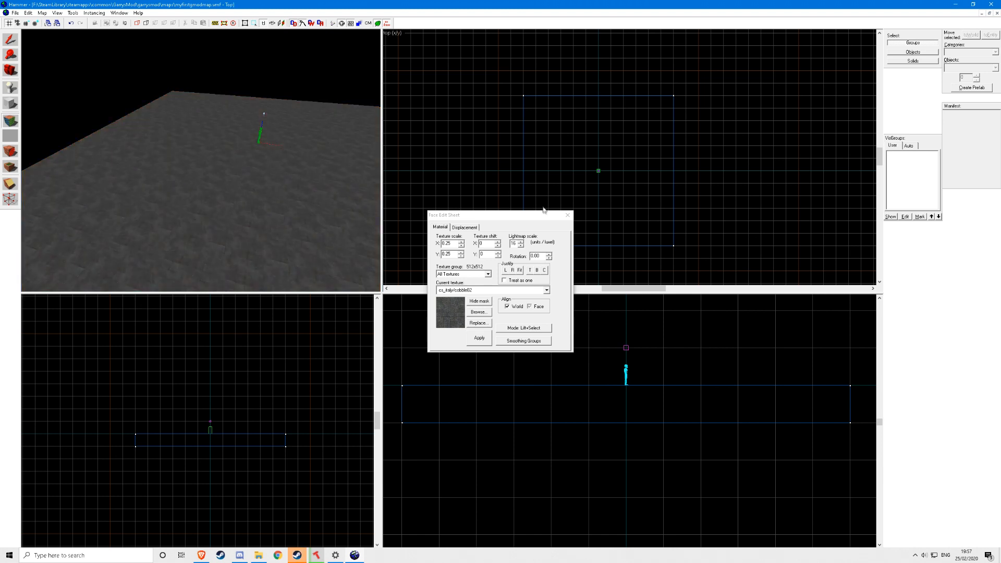
left_click(567, 215)
Step: Select the player start and examine its size and footing on the floor in the camera and side views
key("z")
key("s")
key("w")
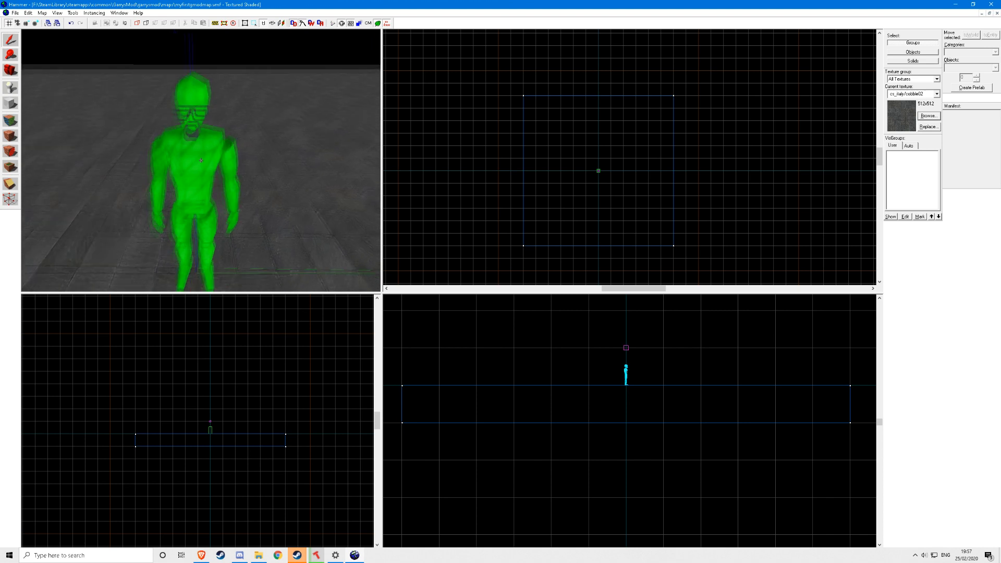
left_click(201, 160)
key("s")
key("z")
scroll(626, 371, "up", 7)
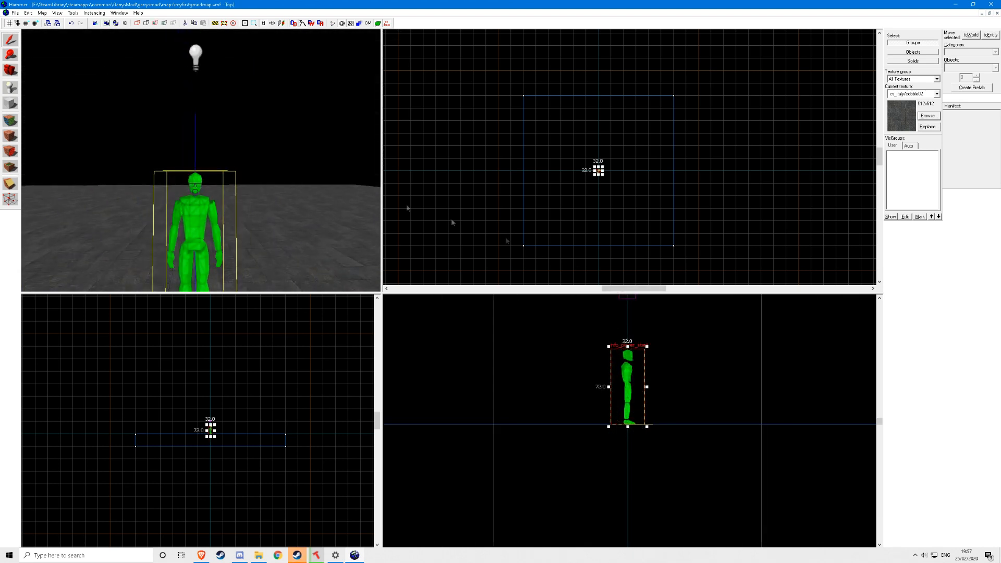
key("z")
key("s")
Step: Shrink the floor block to 1024 × 1024 units, centred around the player start
left_click(200, 160)
key("z")
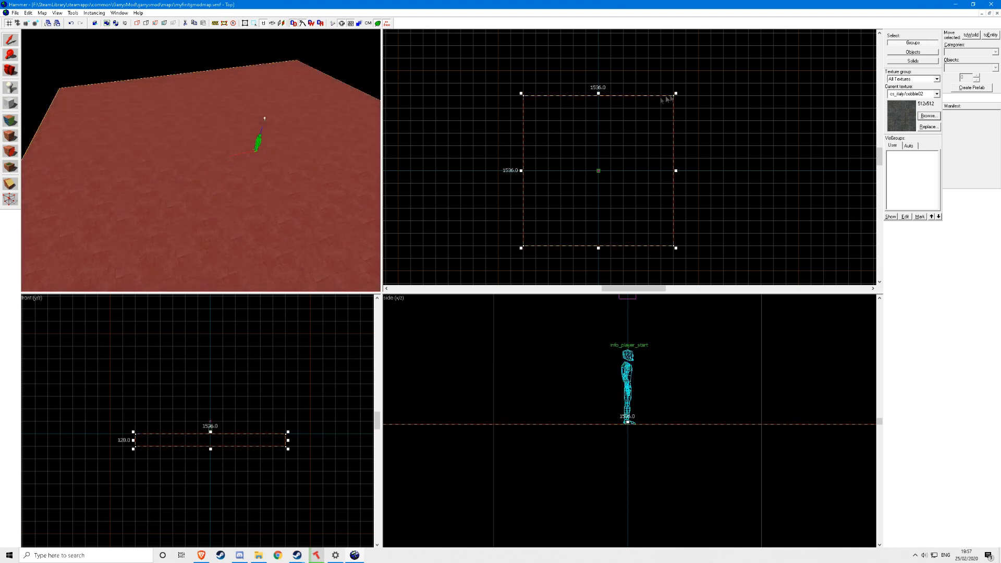
left_click_drag(676, 94, 647, 132)
key("Escape")
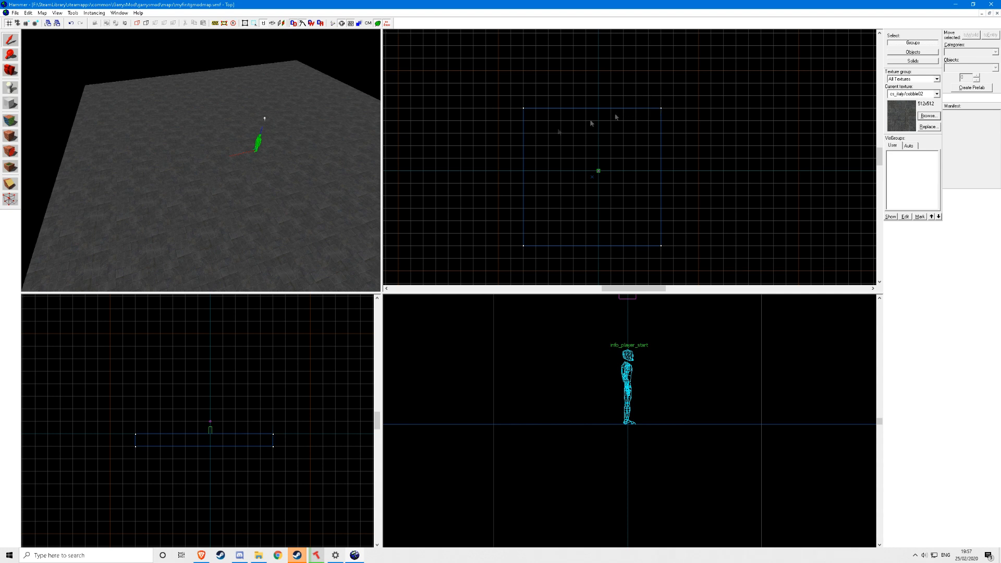
left_click(255, 155)
left_click_drag(664, 106, 637, 143)
left_click_drag(587, 194, 606, 173)
scroll(626, 169, "up", 2)
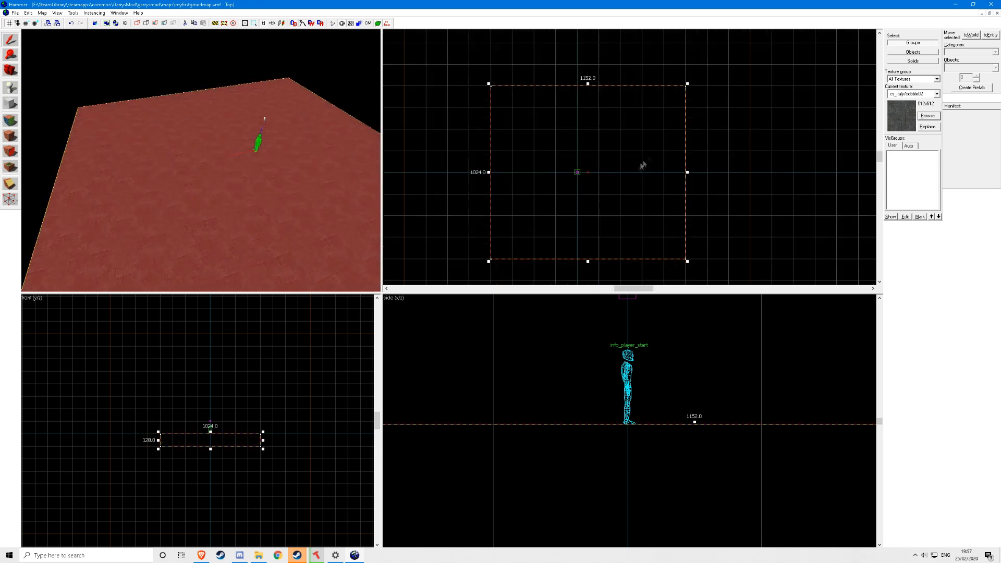
left_click_drag(688, 86, 667, 85)
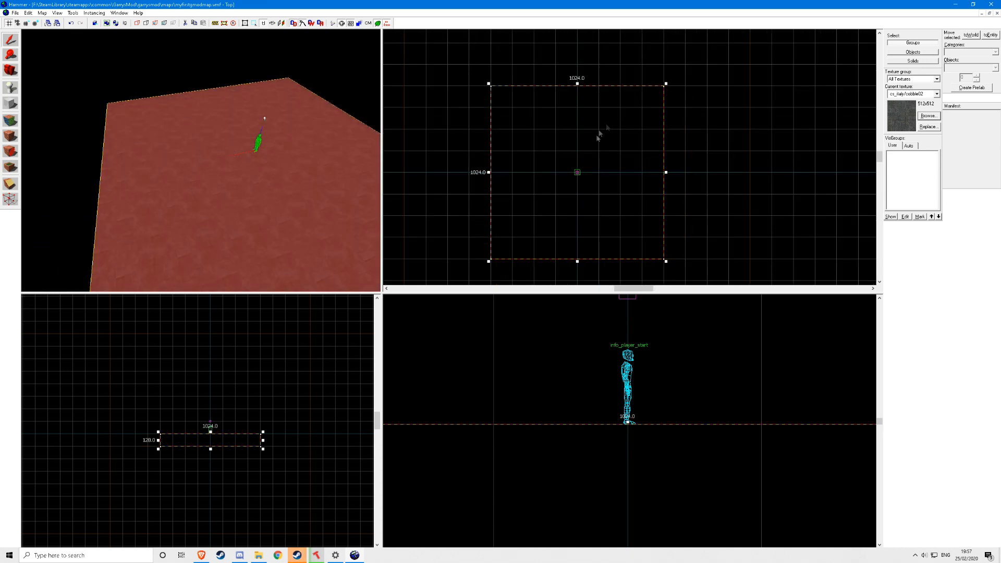
Step: Examine the resized floor in the camera view and clear the selection
key("z")
key("z")
key("z")
key("w")
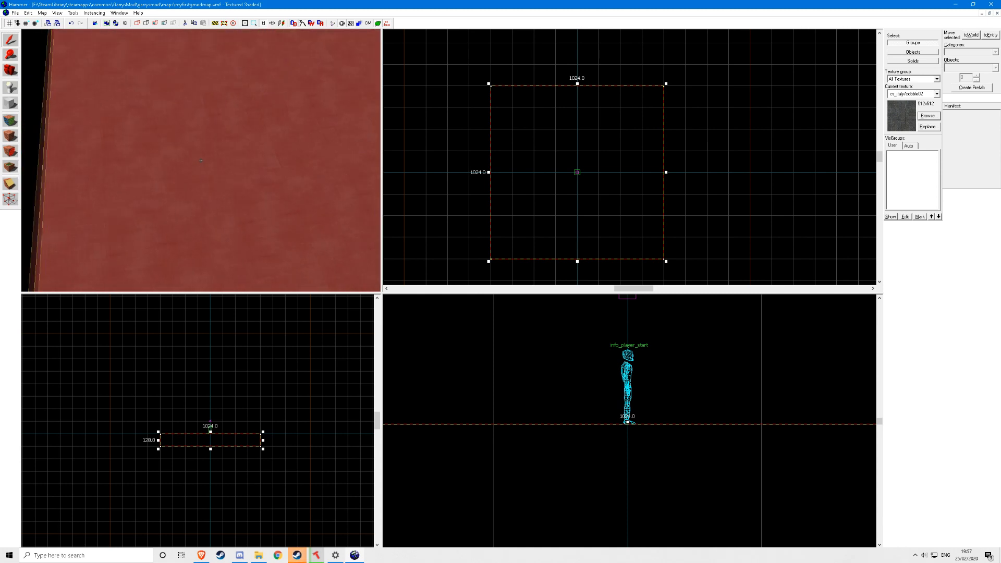
key("s")
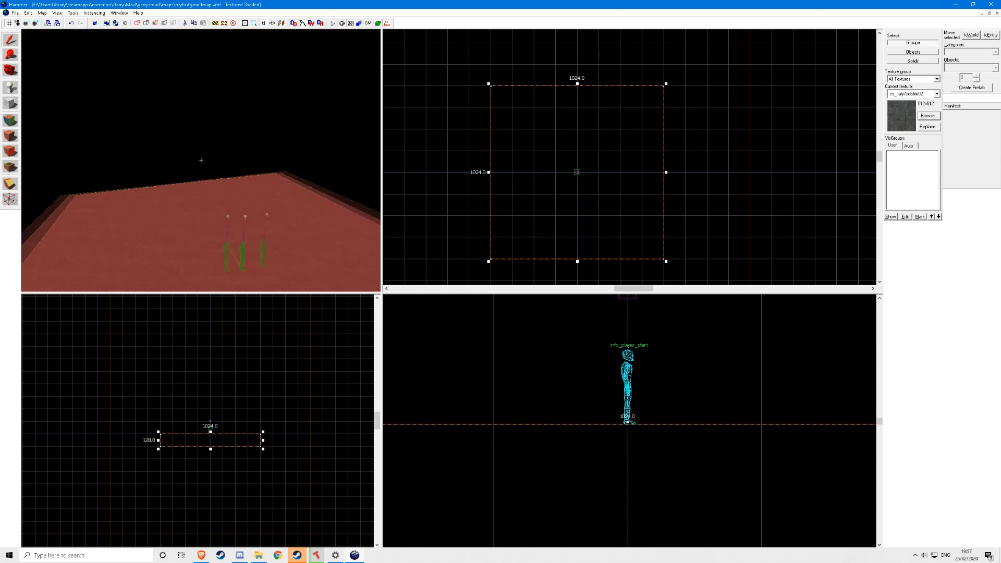
left_click(201, 161)
key("w")
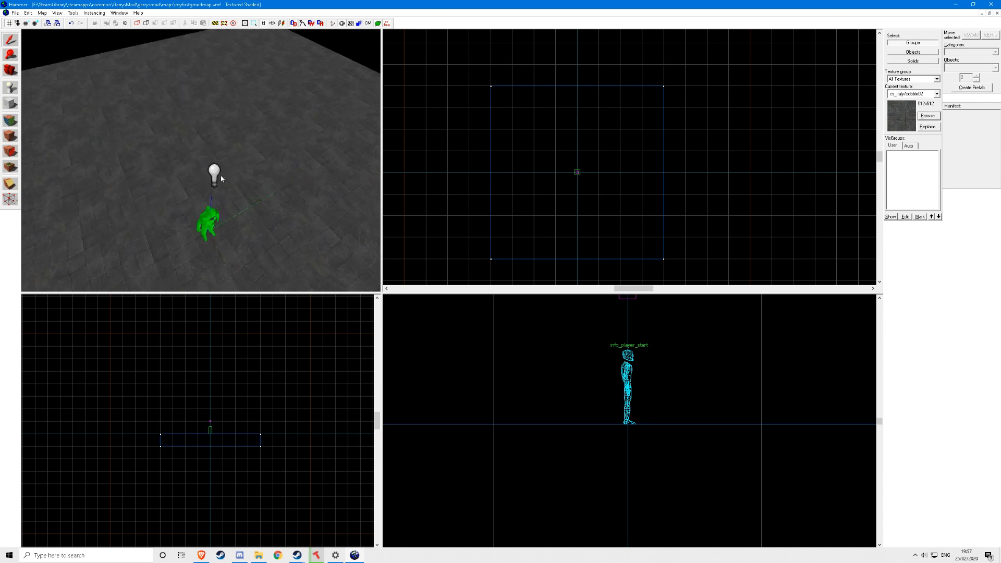
key("s")
key("z")
Step: Move the player start along the X axis, away from the centre of the floor
left_click(250, 176)
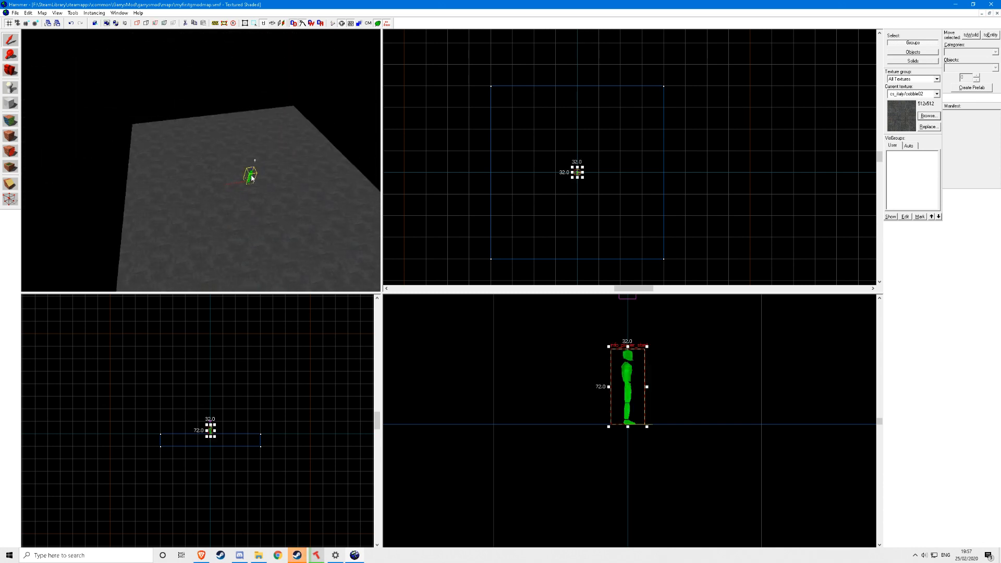
key("z")
key("w")
key("z")
key("z")
left_click_drag(216, 140, 90, 114)
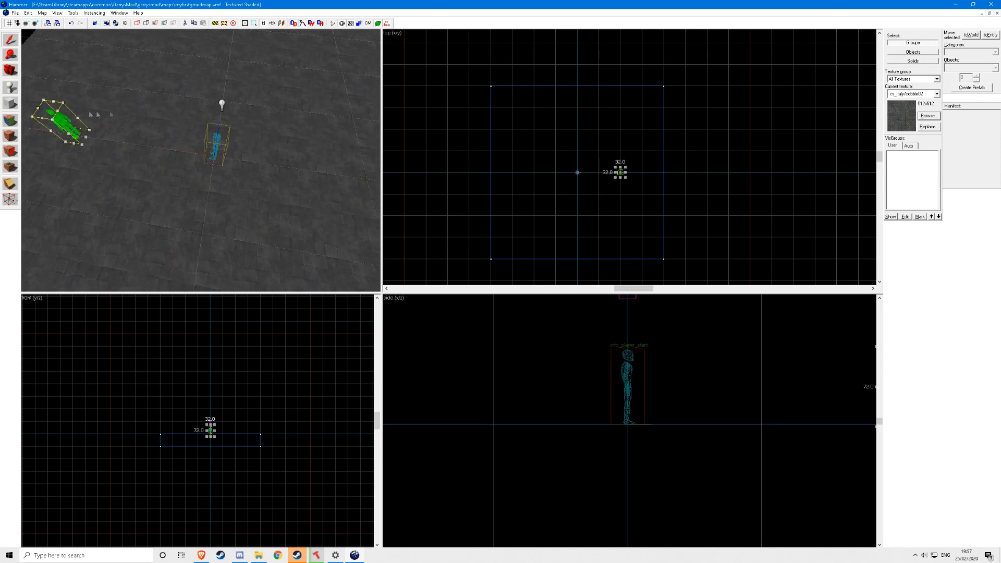
Step: Place a prop_static entity on the floor at the map origin, beneath the light
left_click(6, 87)
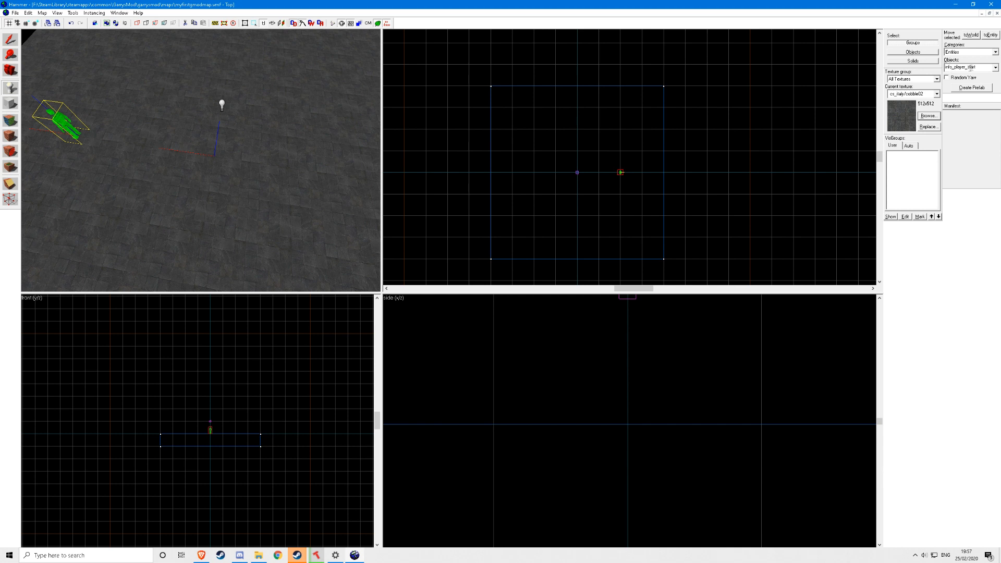
type("prop_stat")
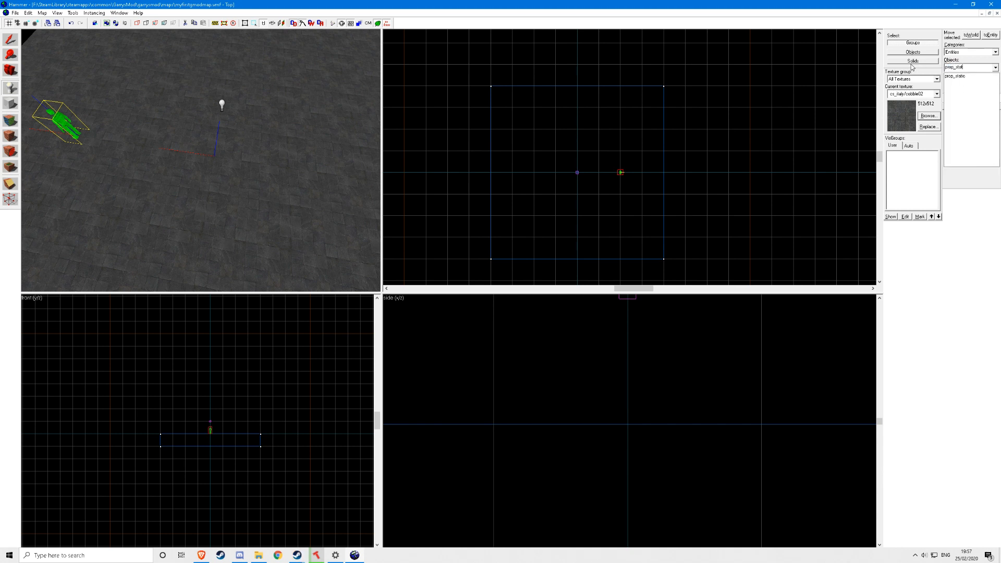
key("Return")
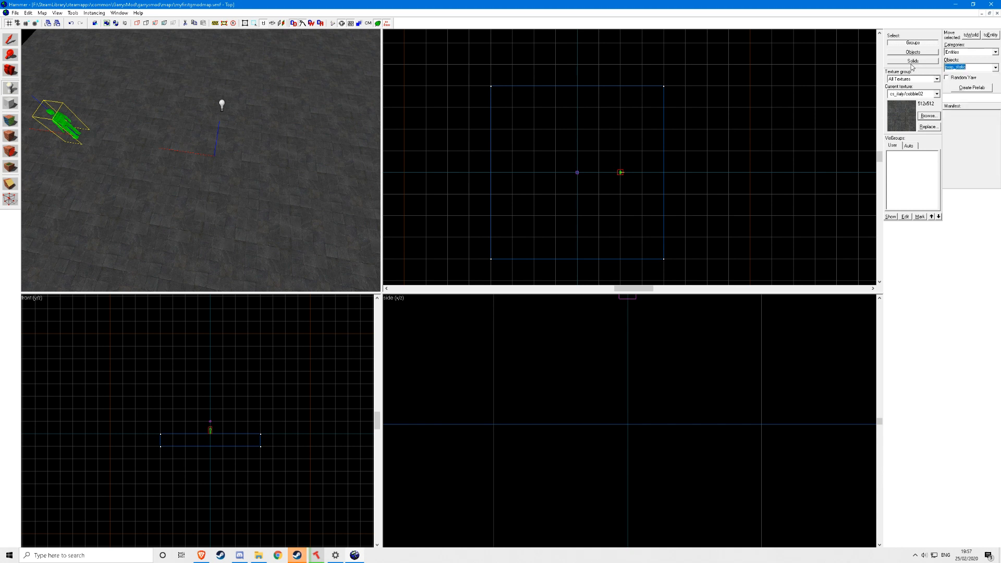
left_click(214, 154)
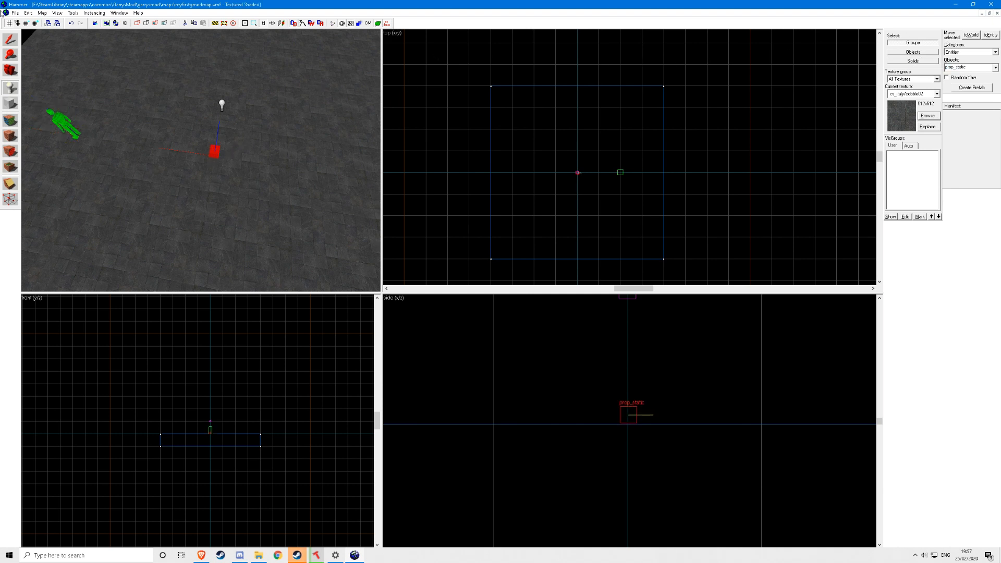
Step: Select the prop_static and centre it on the origin in the top view
left_click(11, 39)
scroll(490, 156, "up", 5)
left_click_drag(489, 156, 482, 148)
Step: Set the prop_static's world model to models/props_c17/fountain_01.mdl, found by filtering the models for "fountain"
key("d")
key("w")
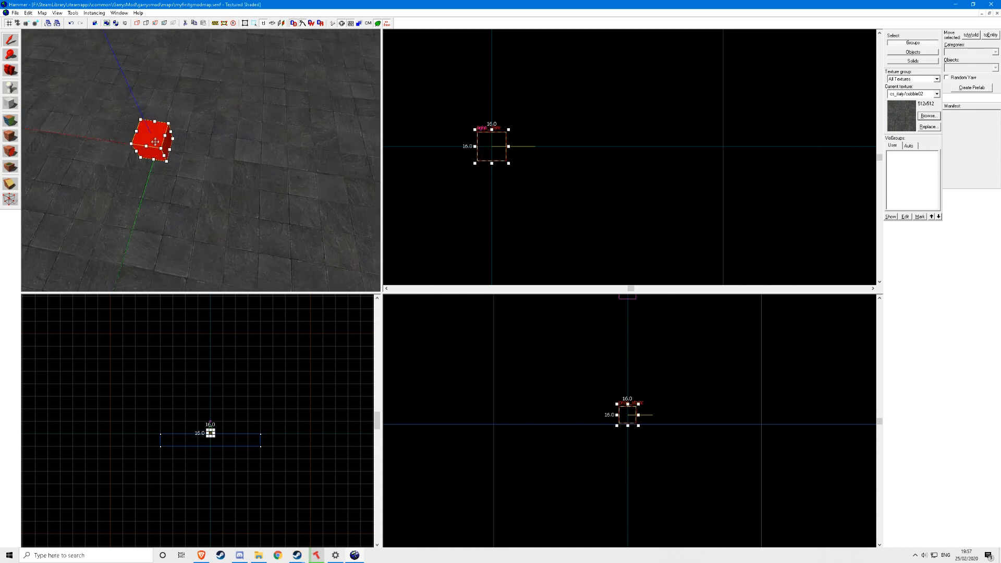
double_click(141, 132)
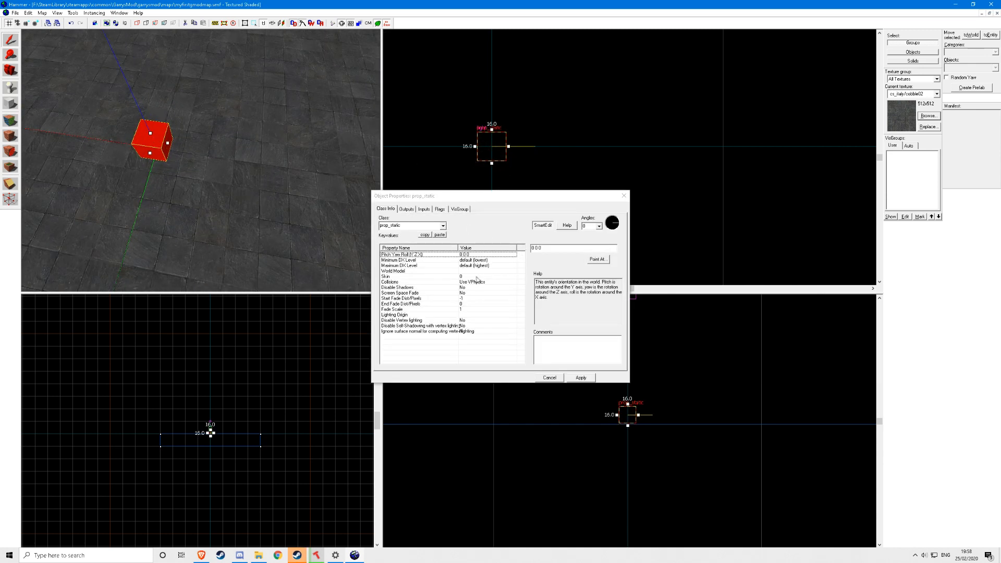
left_click(449, 271)
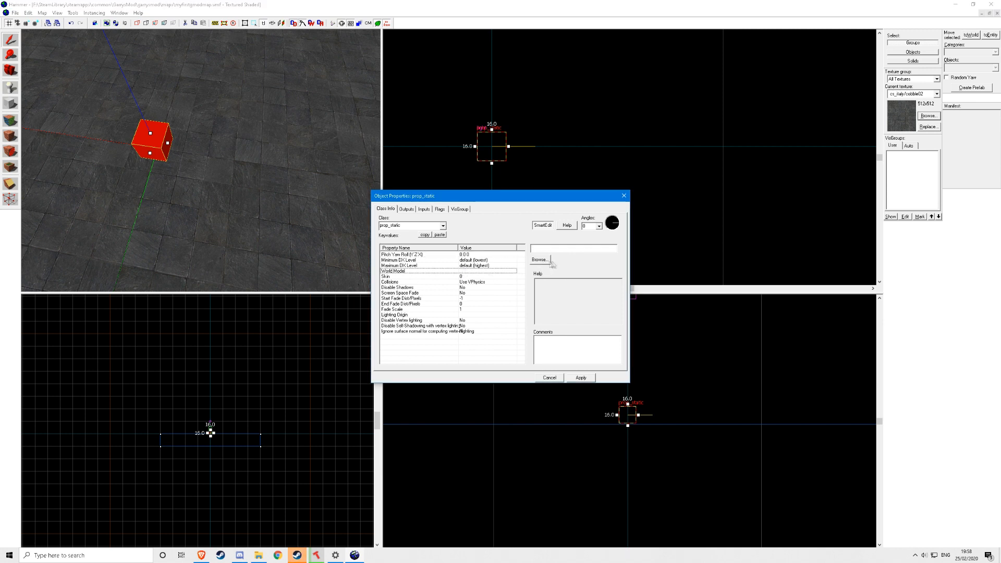
left_click(543, 261)
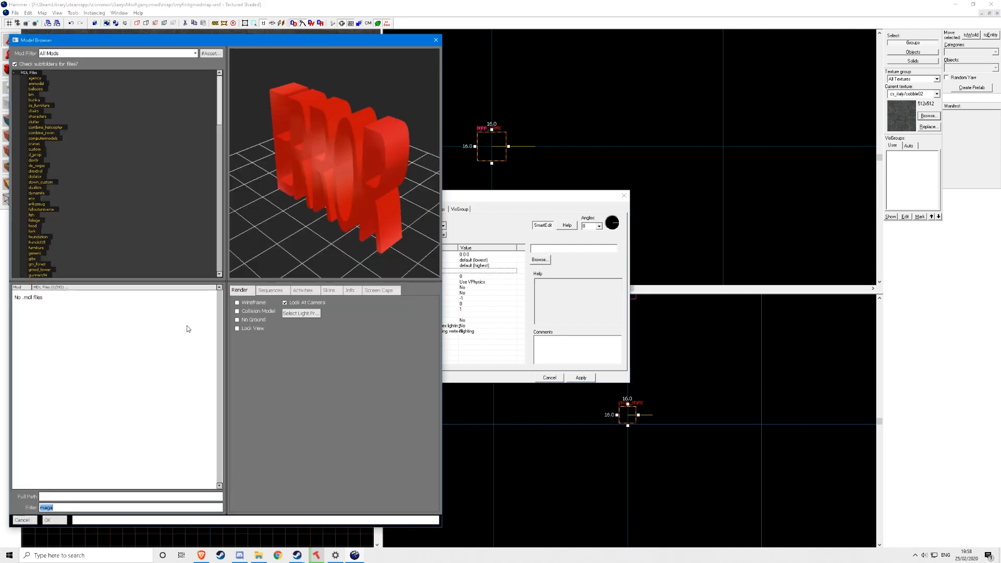
type("fountain")
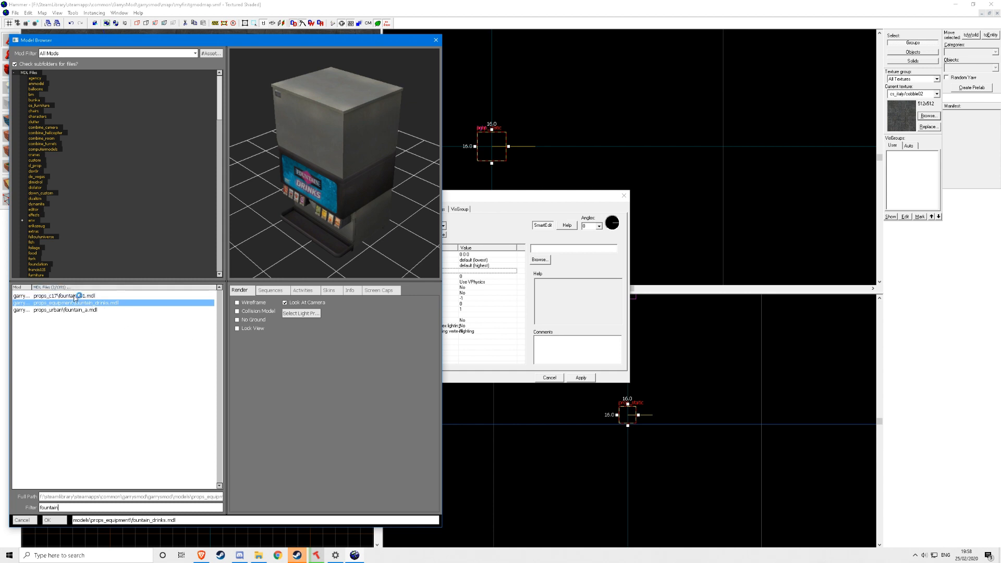
left_click(76, 296)
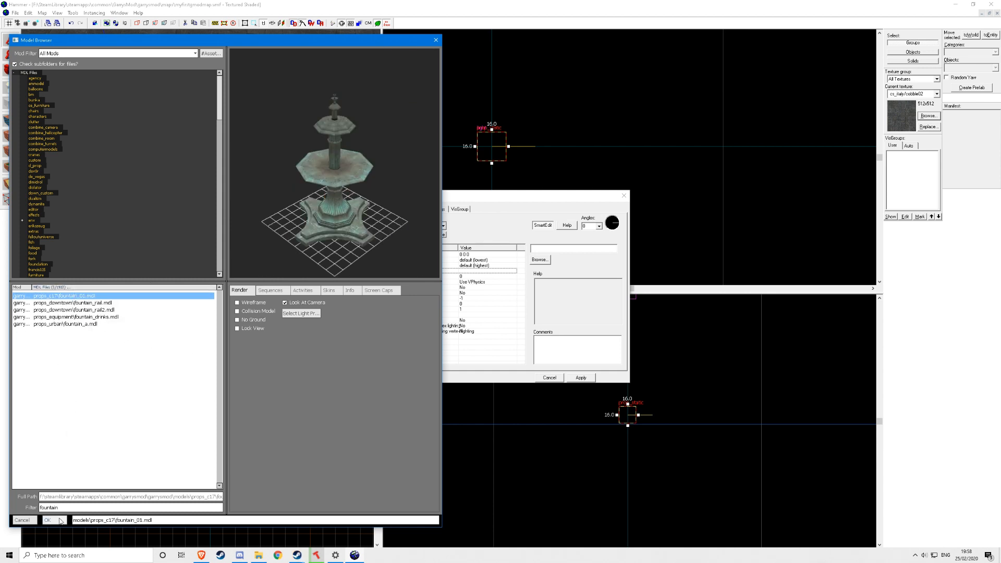
left_click(61, 521)
left_click(574, 377)
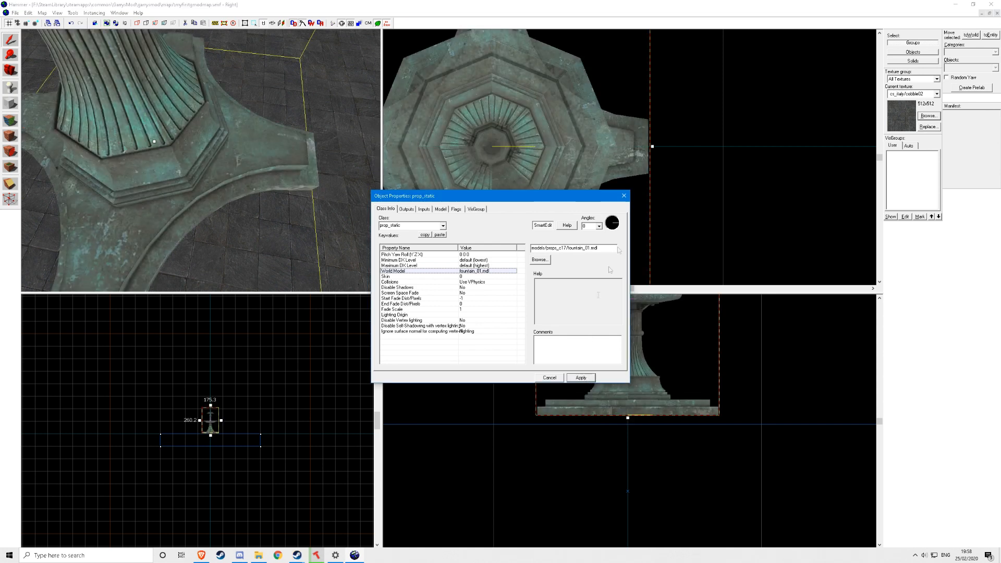
left_click(623, 195)
Step: Lower the fountain prop in the side view so its base rests on the floor
scroll(200, 160, "down", 10)
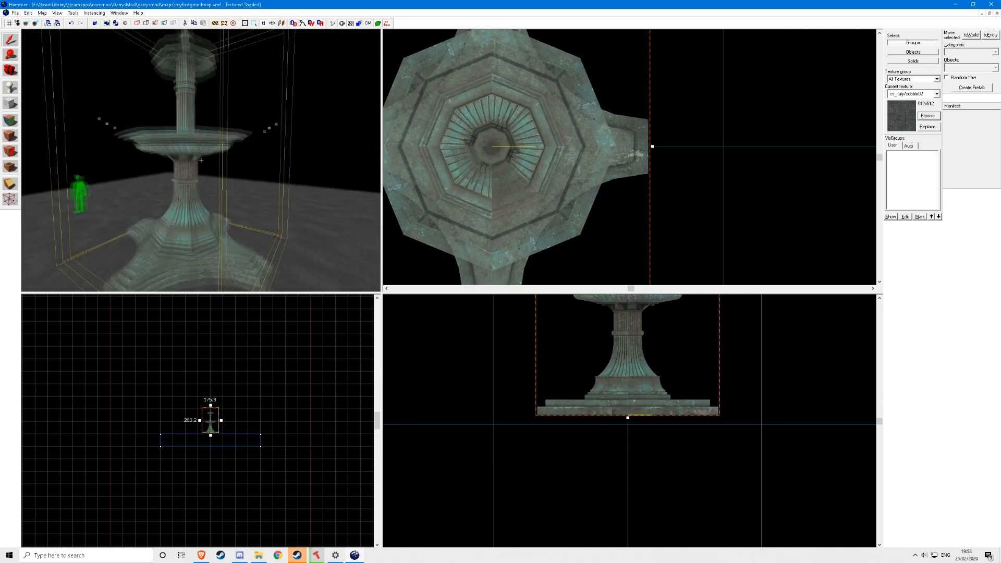
scroll(201, 160, "up", 5)
scroll(560, 463, "down", 5)
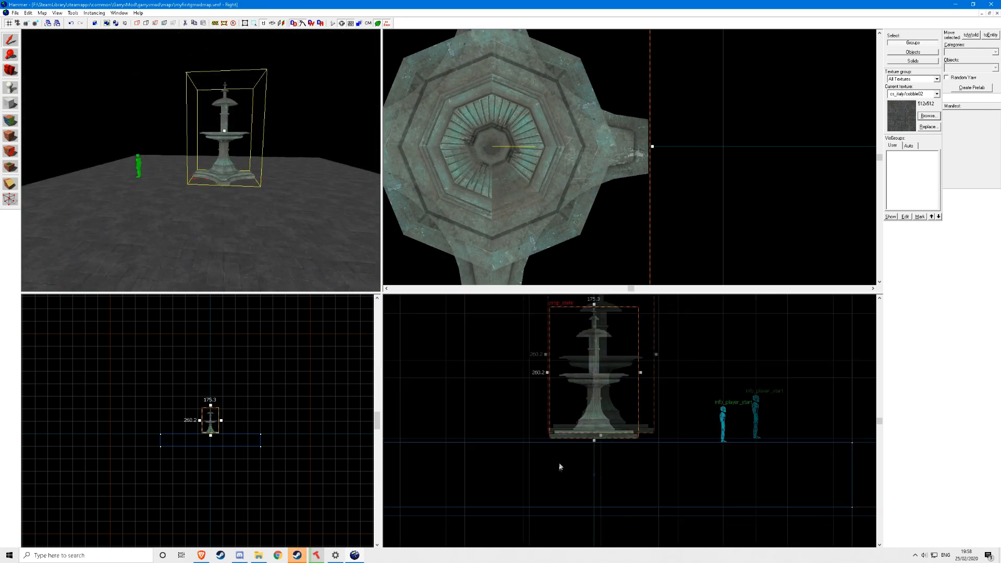
scroll(558, 447, "up", 1)
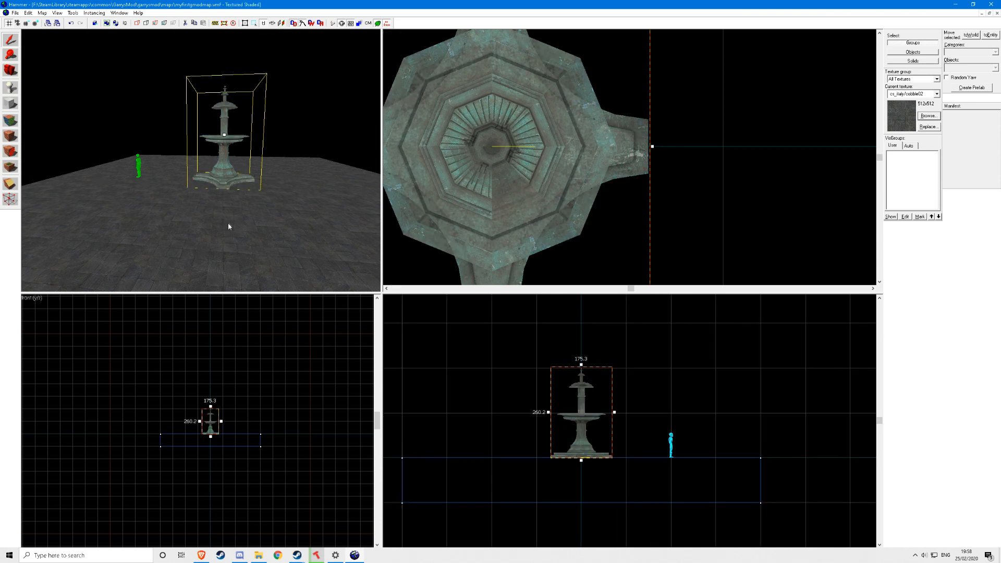
scroll(200, 160, "up", 5)
key("s")
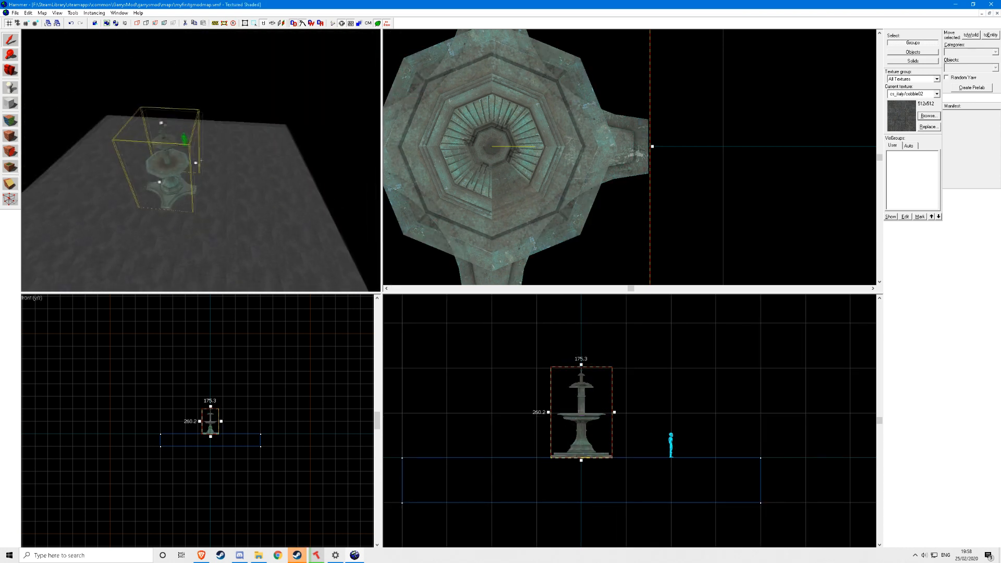
Step: Raise the fountain prop straight up in the side view, well clear of the floor
key("w")
key("z")
left_click_drag(157, 163, 165, 116)
key("z")
key("s")
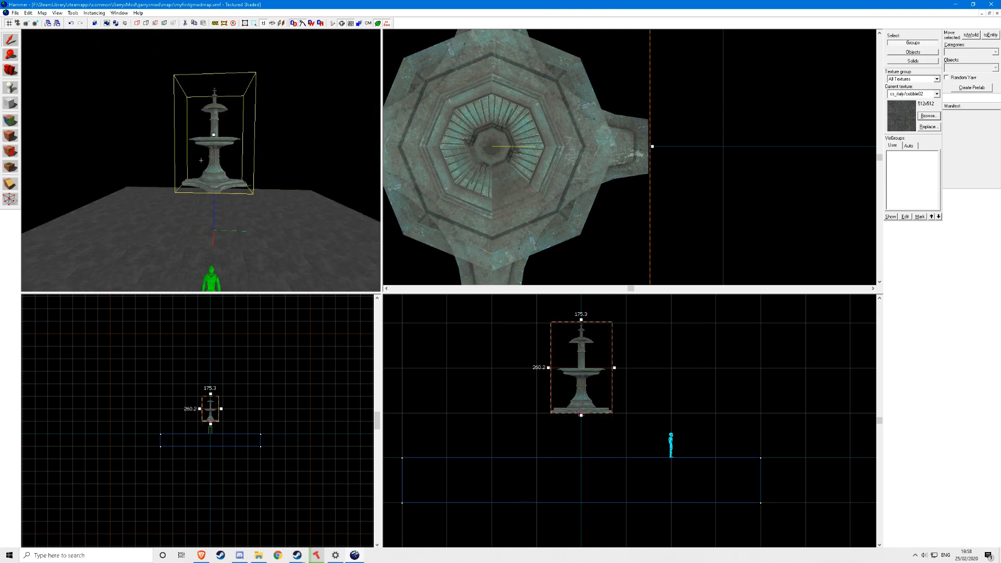
key("w")
key("s")
Step: Make the grid finer and lower the fountain prop to leave a small gap above the floor
left_click(25, 23)
left_click(26, 24)
scroll(593, 443, "up", 5)
left_click_drag(572, 324, 567, 404)
key("z")
key("w")
key("s")
key("z")
Step: Create a 192 by 192 unit block, 16 units high, on the floor directly beneath the fountain
left_click(10, 103)
scroll(574, 156, "down", 5)
scroll(573, 156, "up", 3)
left_click_drag(527, 97, 692, 264)
left_click_drag(570, 449, 569, 481)
scroll(570, 451, "down", 5)
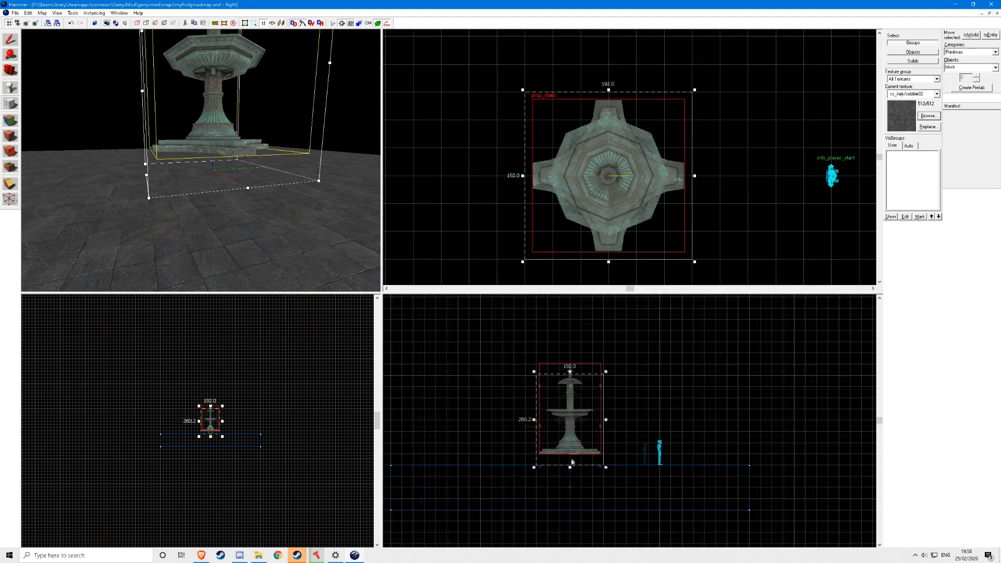
left_click_drag(570, 386, 571, 453)
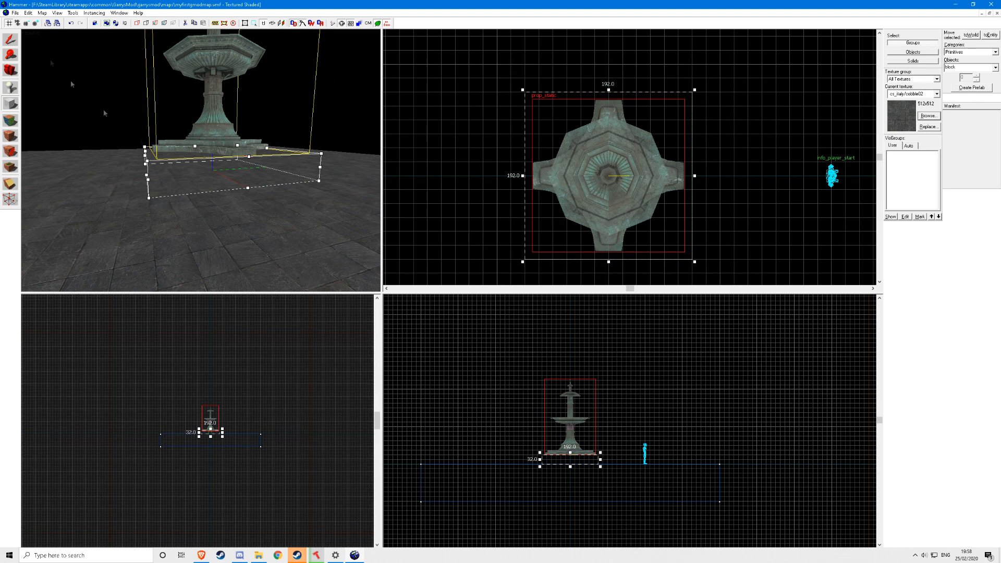
scroll(568, 474, "up", 5)
left_click_drag(584, 424, 584, 443)
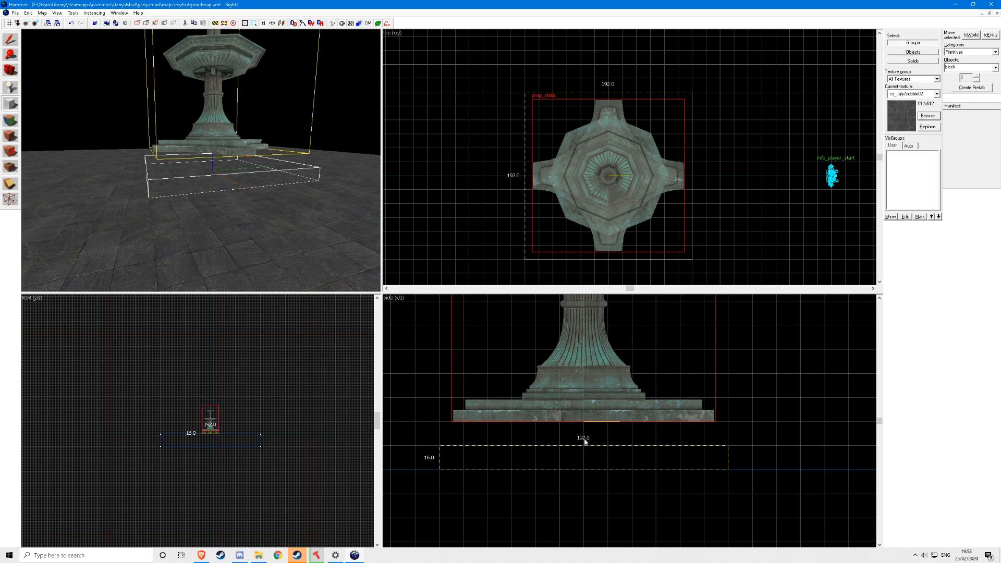
key("Return")
Step: Select the fountain prop and lower it onto the top of the new base block
key("shift+s")
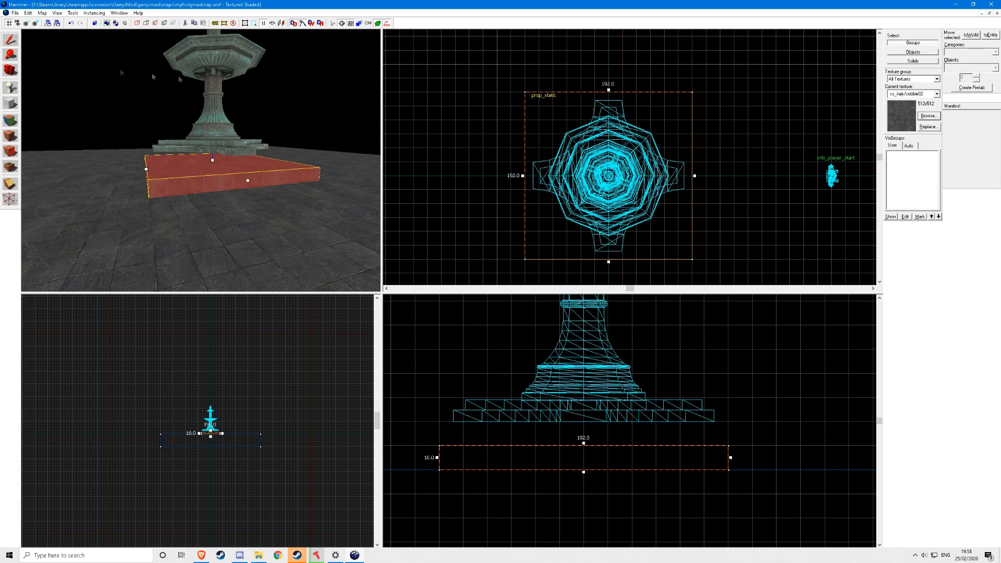
left_click(219, 66)
left_click_drag(617, 377, 620, 394)
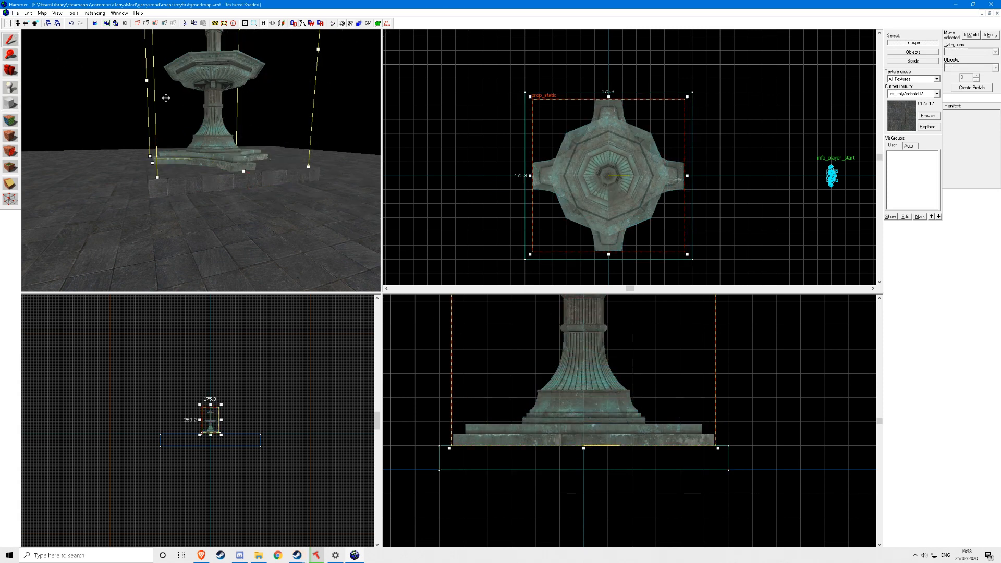
key("z")
key("w")
left_click(201, 160)
key("s")
key("z")
scroll(224, 177, "down", 3)
scroll(224, 177, "up", 5)
Step: Create four border blocks, each 16 units wide and 16 units high, around the four sides of the fountain's base block
key("shift+b")
left_click_drag(526, 94, 509, 263)
key("Return")
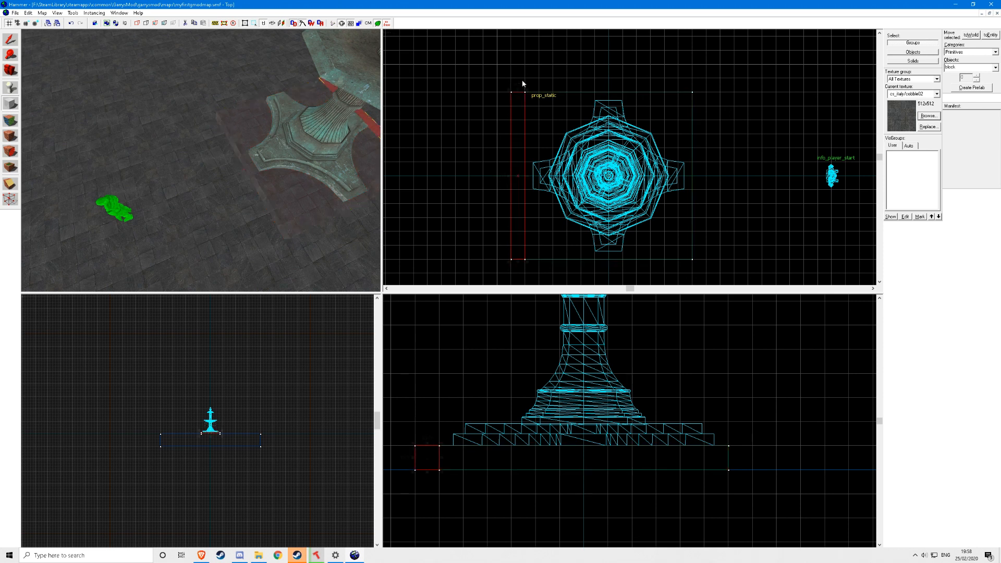
left_click_drag(513, 77, 707, 272)
key("Return")
key("Return")
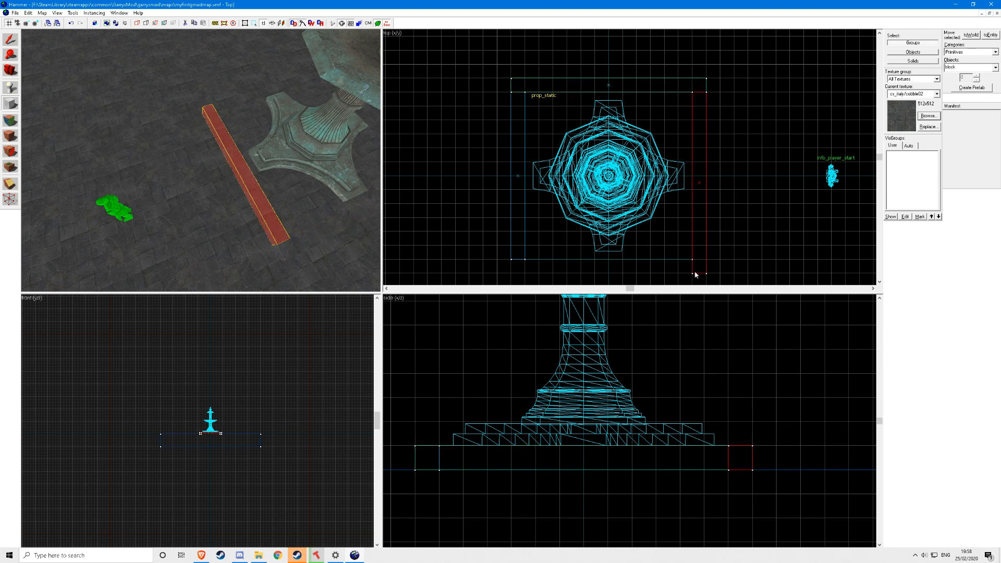
left_click_drag(511, 259, 694, 274)
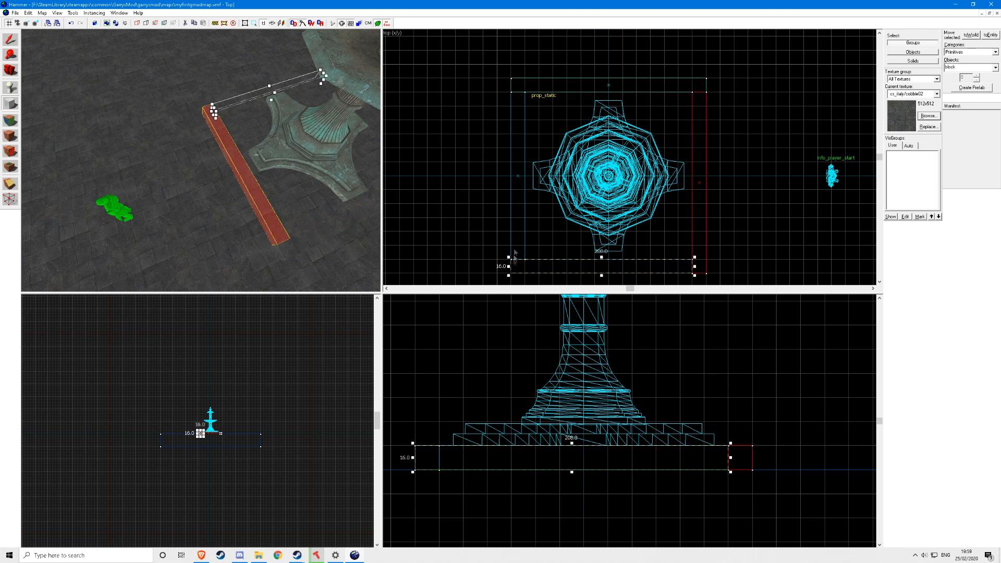
key("Return")
Step: Select all four border blocks together and raise their tops to a height of 48 units
key("z")
key("w")
key("a")
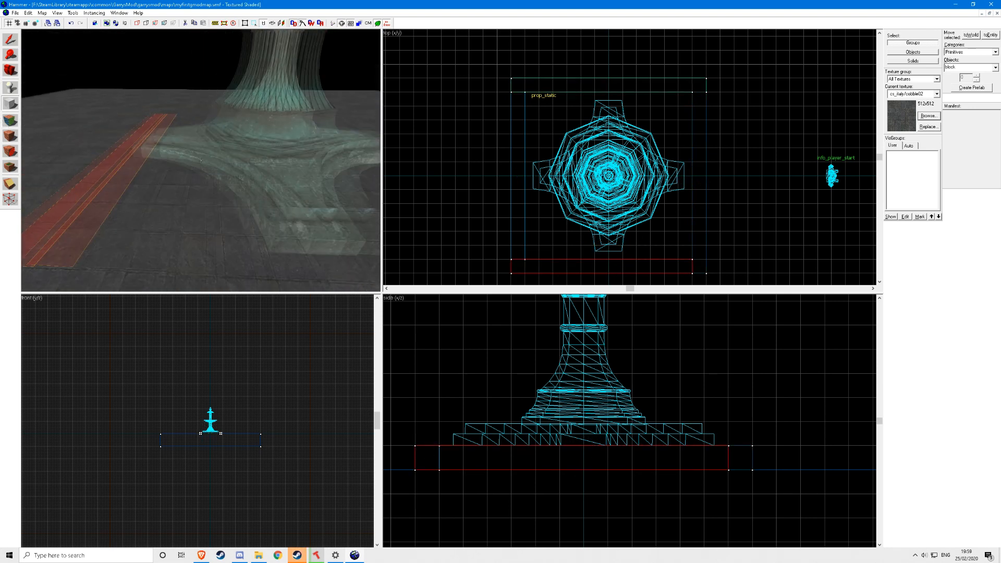
key("z")
left_click(7, 40)
left_click(276, 161, "ctrl")
key("z")
key("w")
key("a")
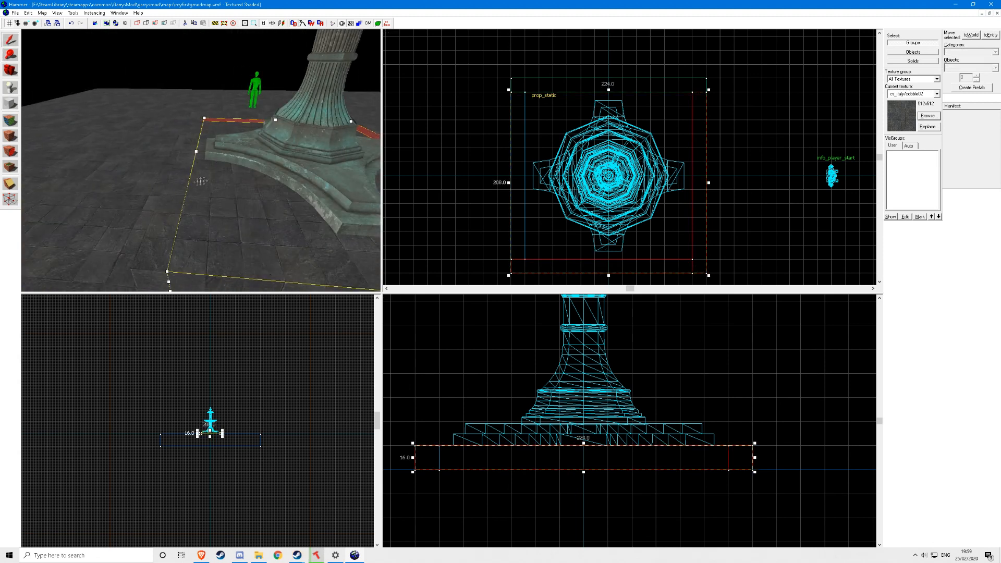
left_click(181, 187, "ctrl")
key("z")
key("s")
key("z")
left_click(202, 223, "ctrl")
key("z")
key("w")
key("s")
key("z")
left_click_drag(584, 444, 584, 395)
key("z")
key("w")
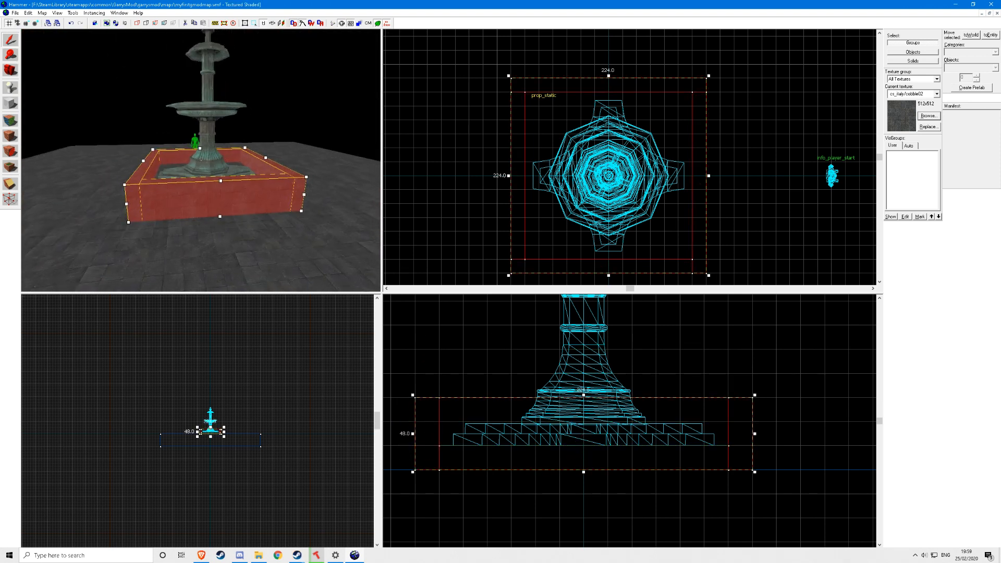
key("z")
key("Escape")
left_click_drag(583, 398, 584, 419)
left_click(198, 206)
left_click(171, 165, "ctrl")
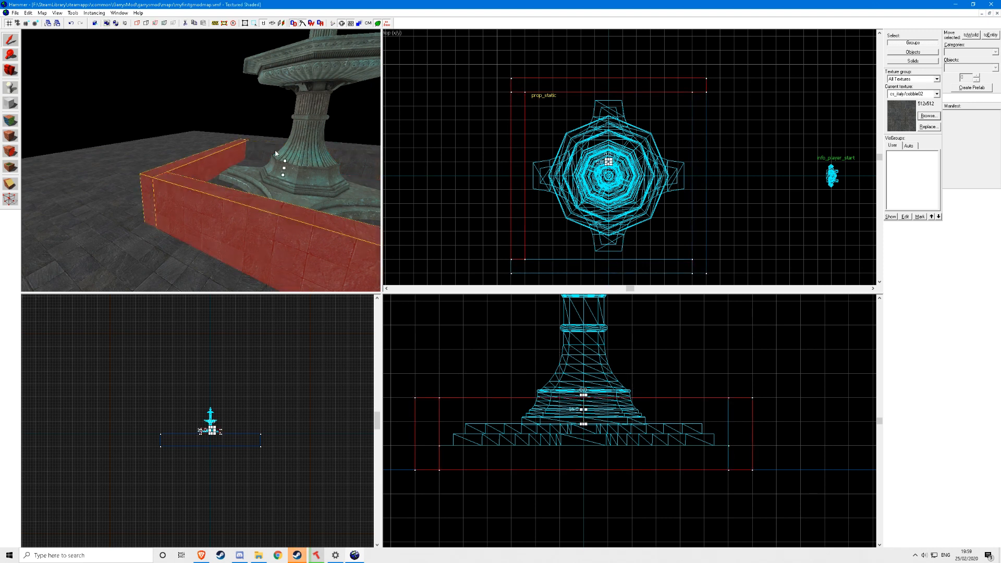
left_click(265, 153, "ctrl")
key("z")
key("s")
key("z")
left_click(300, 215, "ctrl")
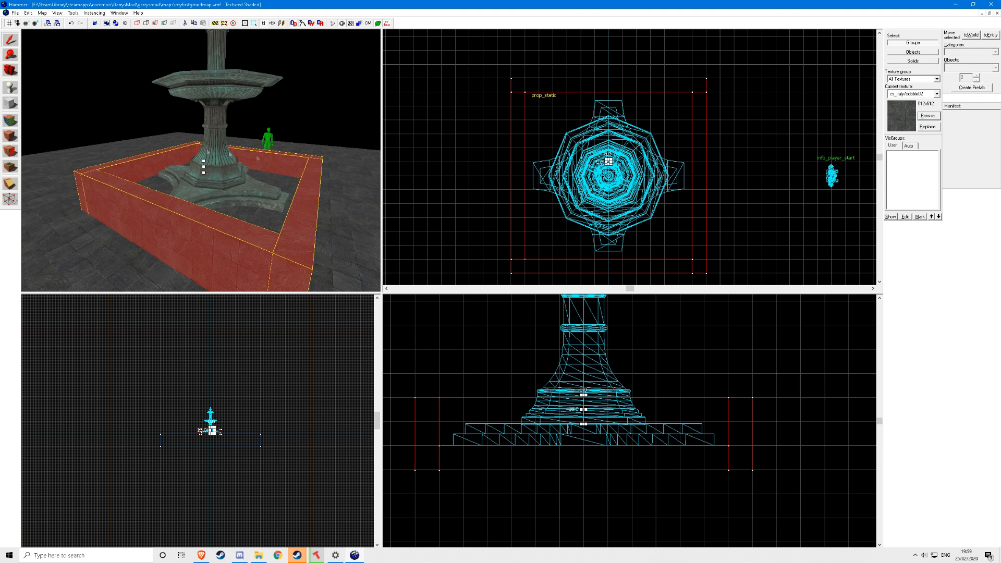
left_click(361, 160)
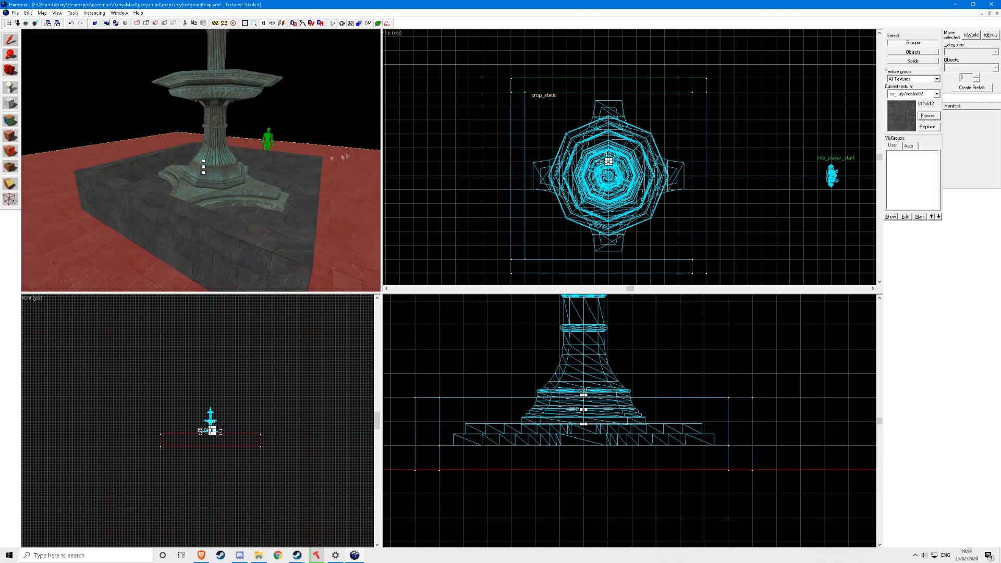
left_click(570, 120)
left_click(151, 165)
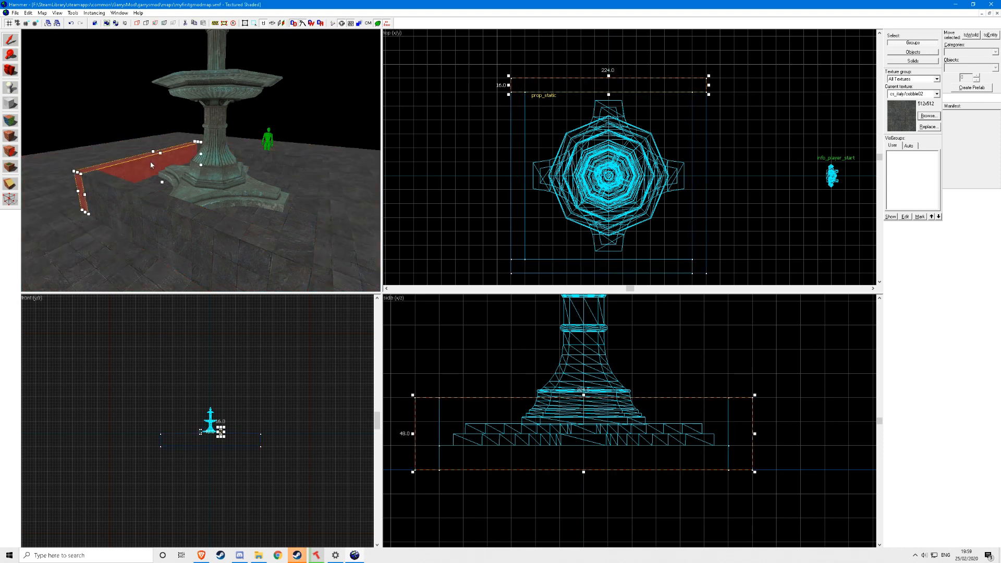
left_click(129, 211, "ctrl")
left_click(314, 203, "ctrl")
left_click(283, 162, "ctrl")
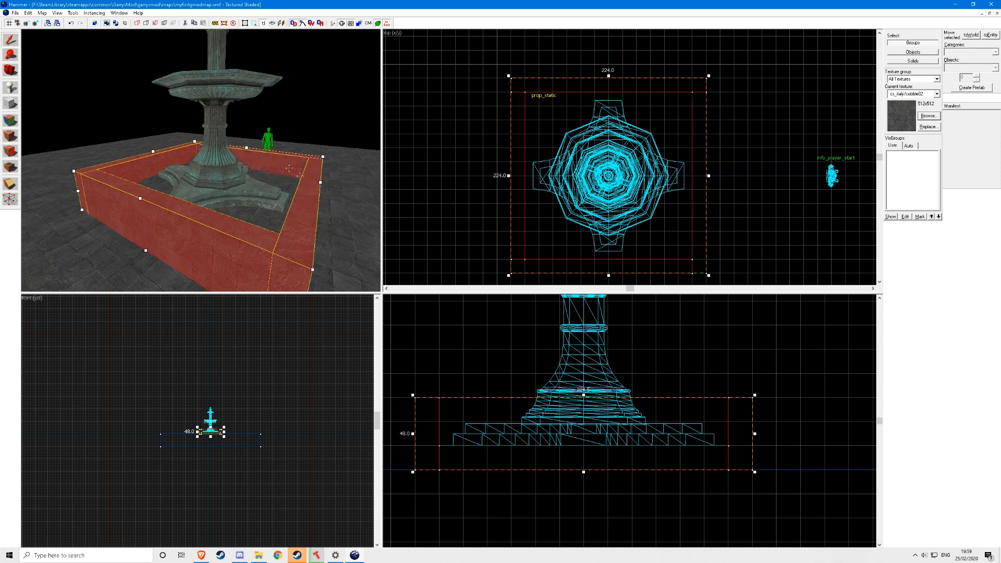
key("Escape")
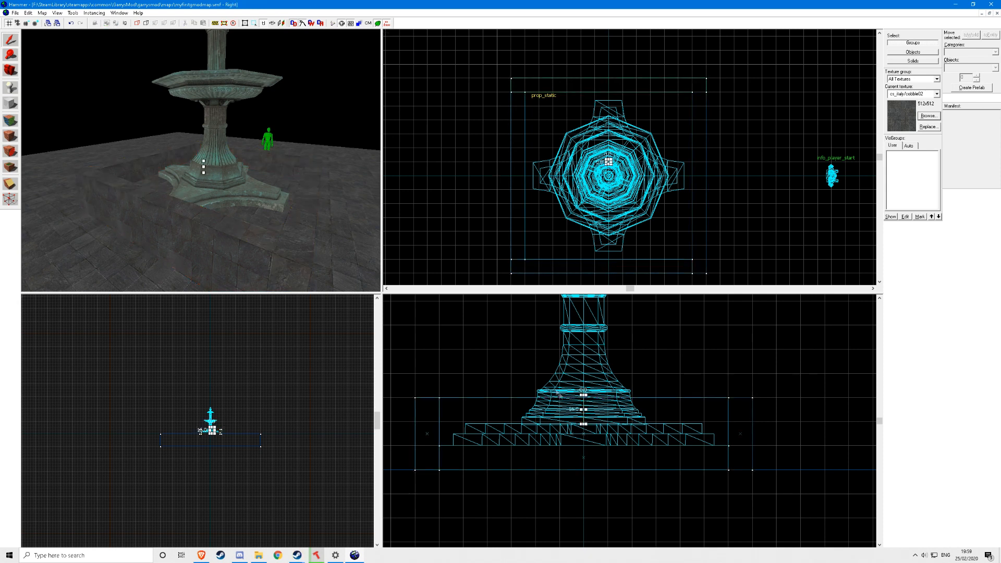
Step: Select the four border blocks again, lower their tops by one step of a finer grid, and clear the selection
left_click(146, 229)
left_click(134, 177, "ctrl")
left_click(272, 163, "ctrl")
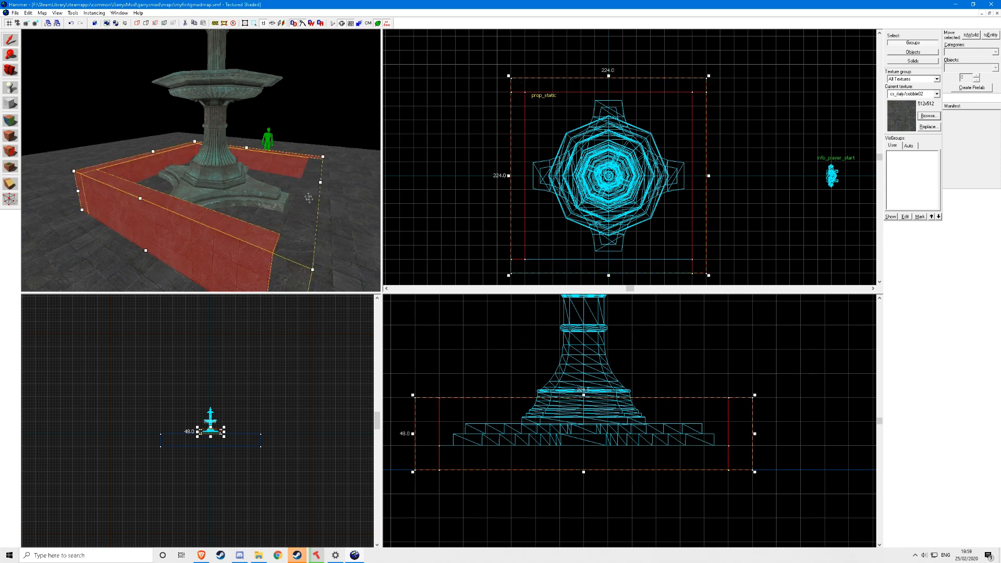
left_click(307, 194, "ctrl")
mouse_move(584, 397)
left_mouse_down()
mouse_move(586, 420)
mouse_move(583, 397)
left_mouse_up()
key("z")
key("w")
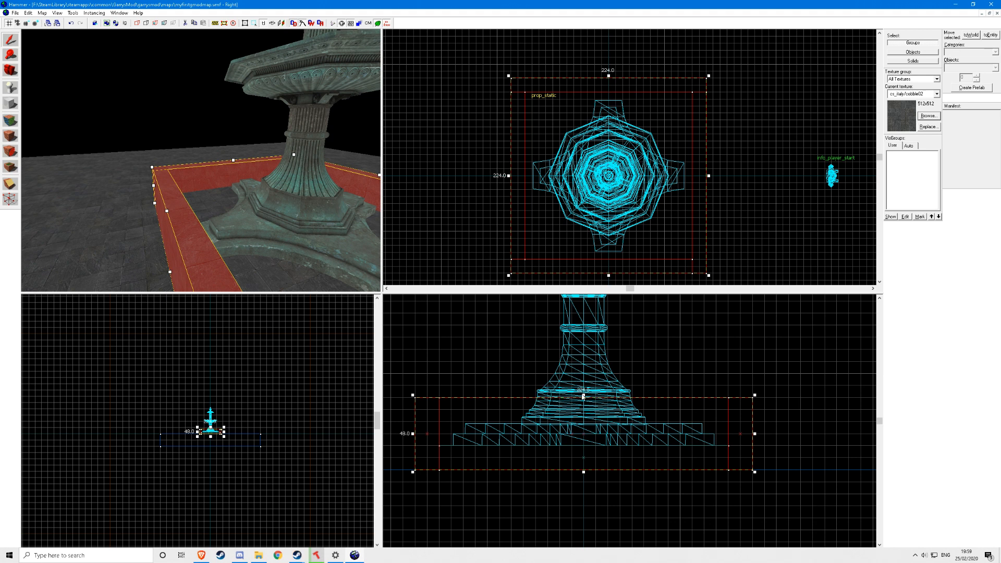
left_click_drag(584, 396, 583, 408)
key("Escape")
Step: Start editing faces, filter the textures for "brick", and choose brick/brickwall008d as the current texture
key("z")
key("s")
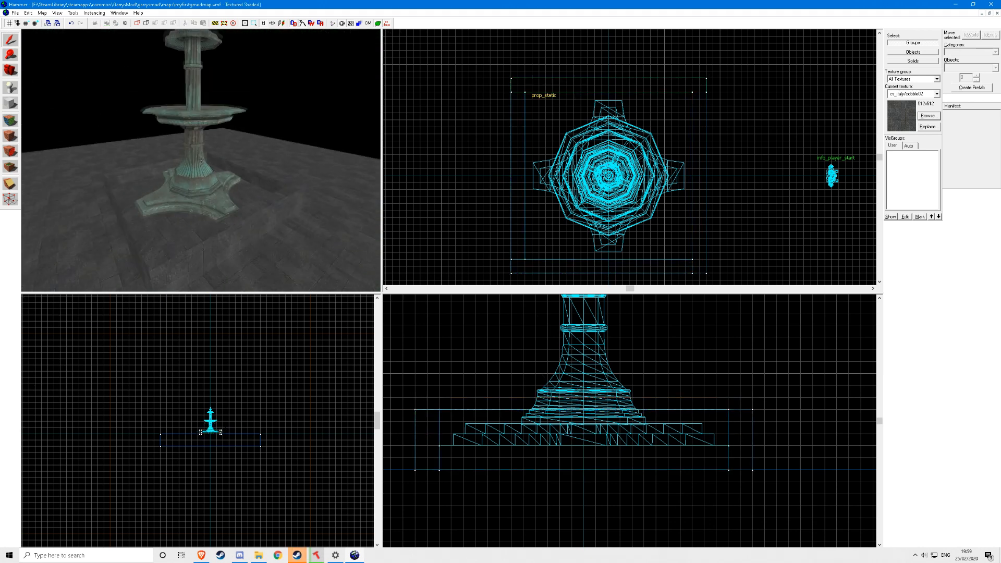
key("s")
key("w")
key("z")
left_click(10, 121)
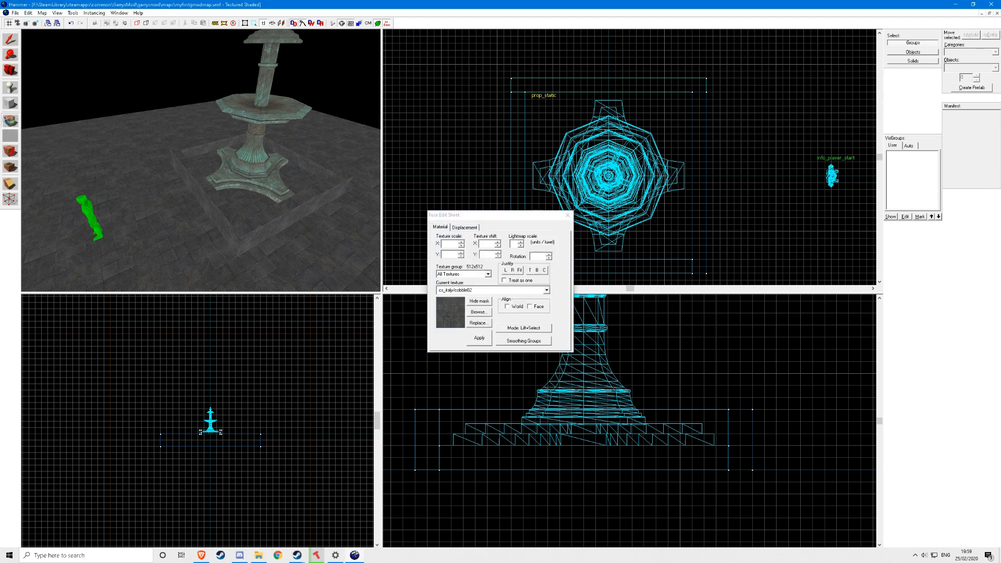
left_click(479, 312)
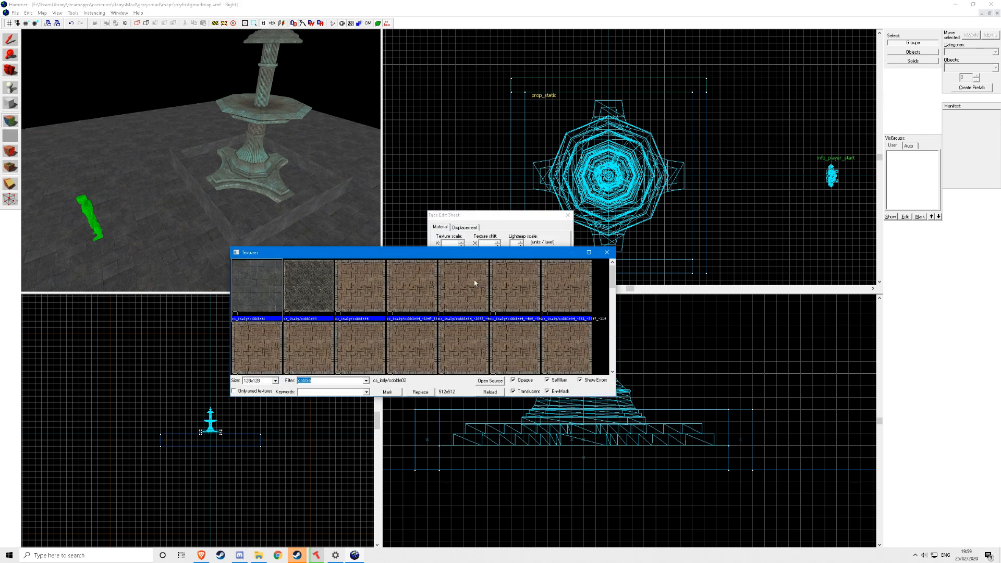
type("bl")
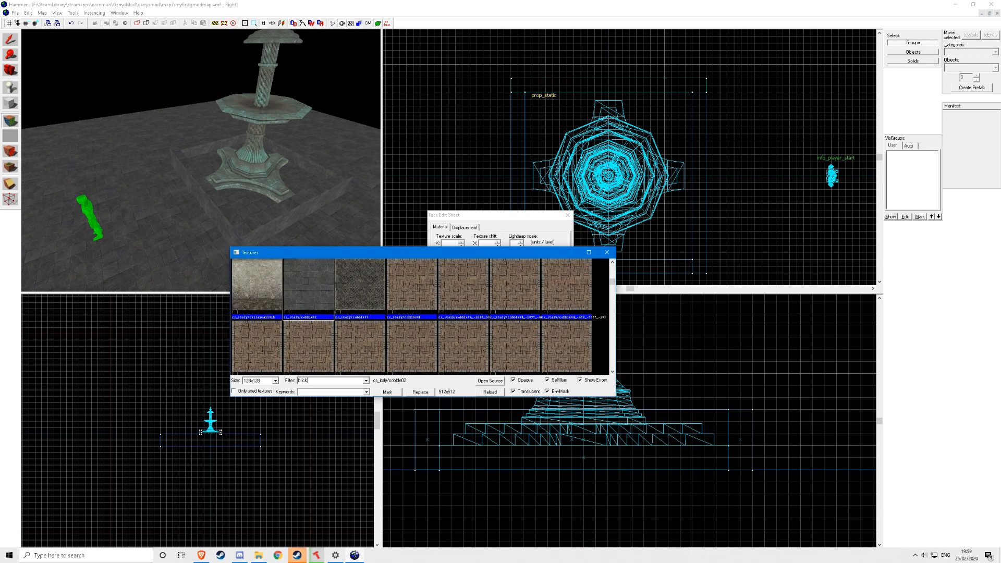
scroll(441, 318, "down", 10)
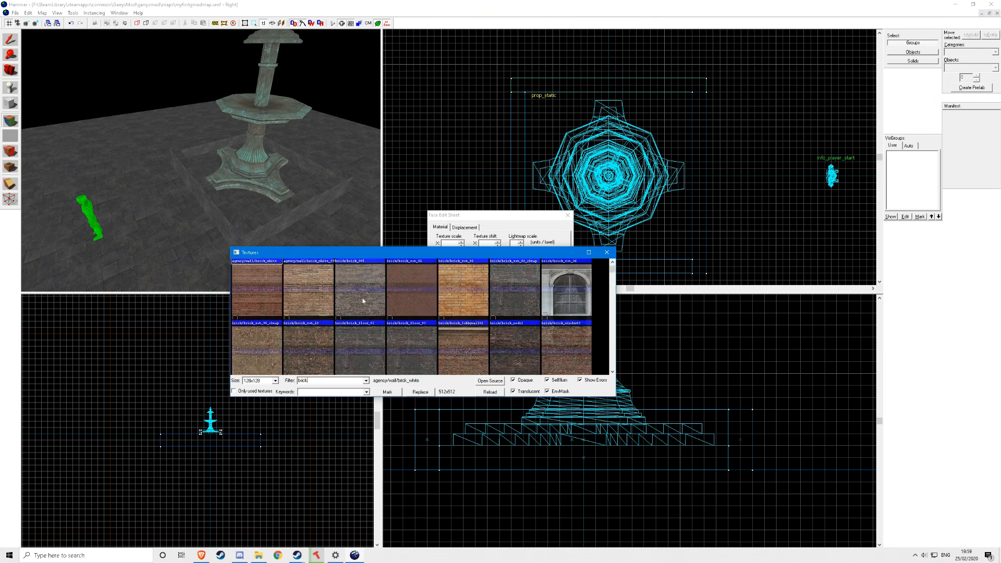
scroll(405, 315, "up", 3)
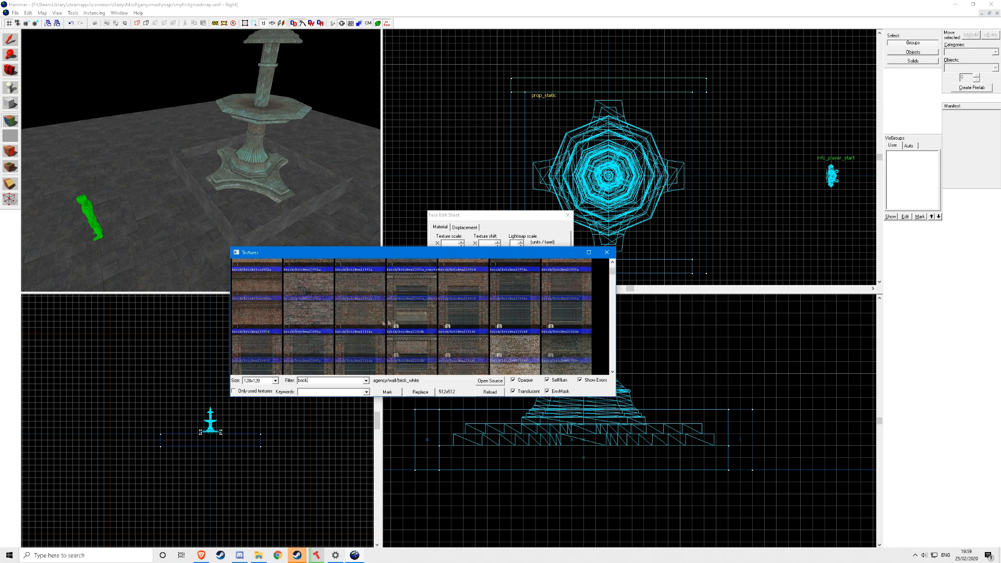
scroll(313, 323, "down", 1)
scroll(313, 323, "up", 1)
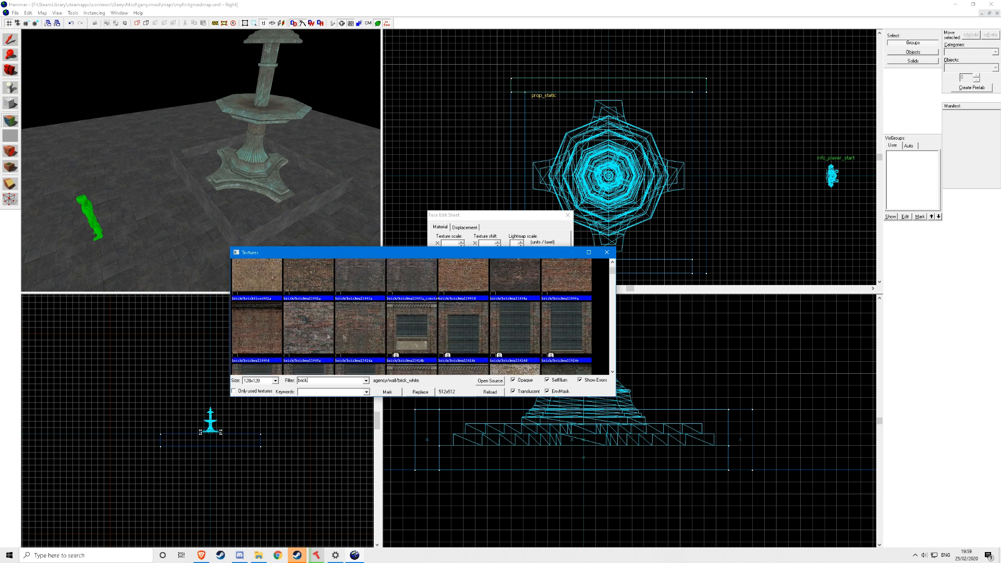
double_click(256, 329)
Step: Apply the brick texture to the outer side faces of the border blocks around the fountain
key("w")
key("z")
right_click(209, 200)
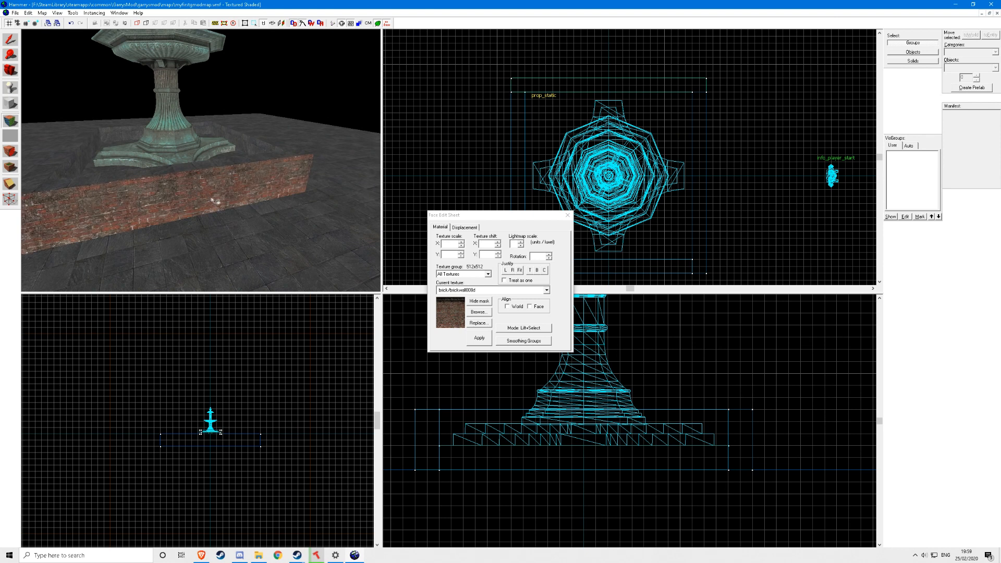
key("z")
key("a")
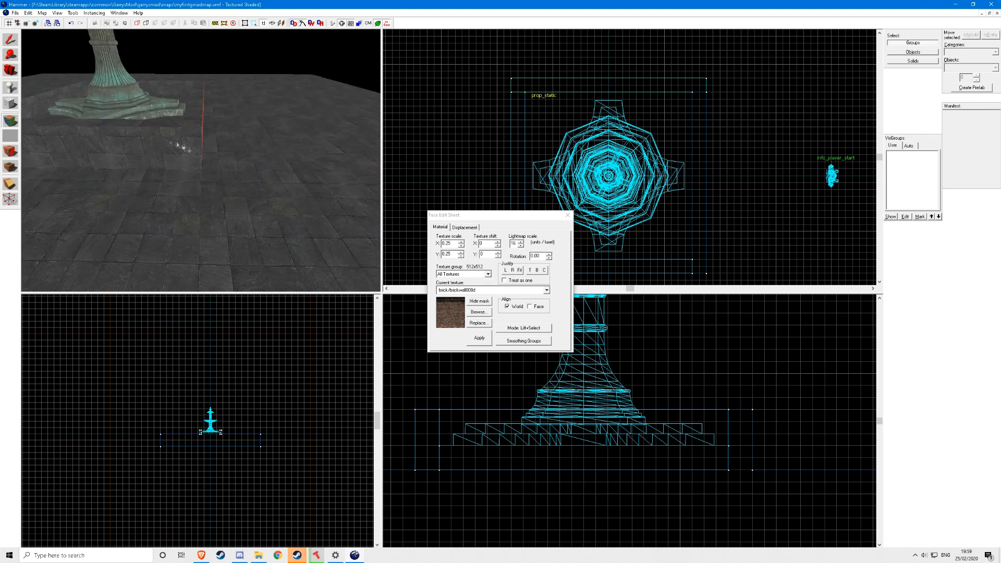
right_click(201, 161)
key("z")
key("z")
key("a")
key("z")
right_click(206, 164)
key("z")
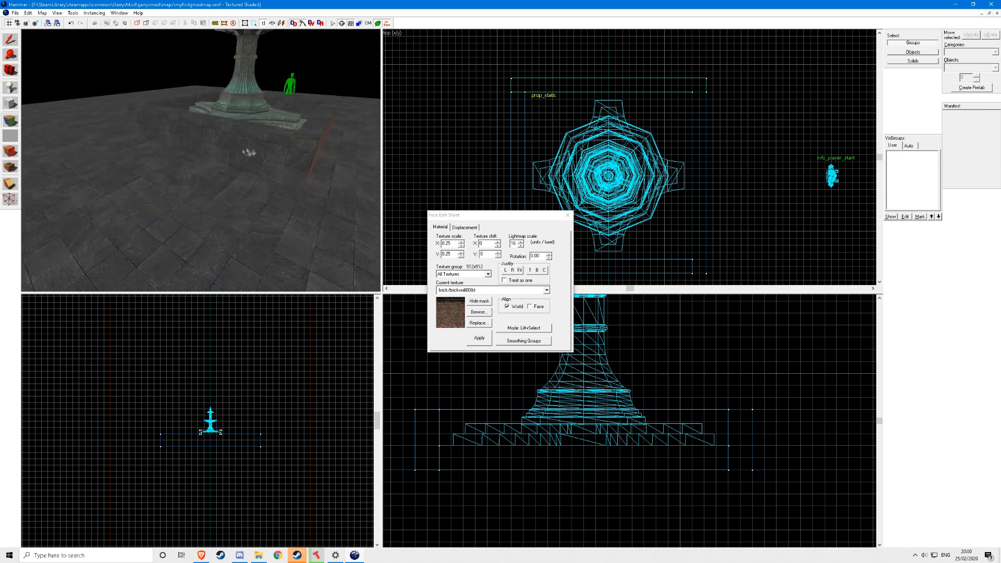
key("z")
key("z")
key("a")
key("z")
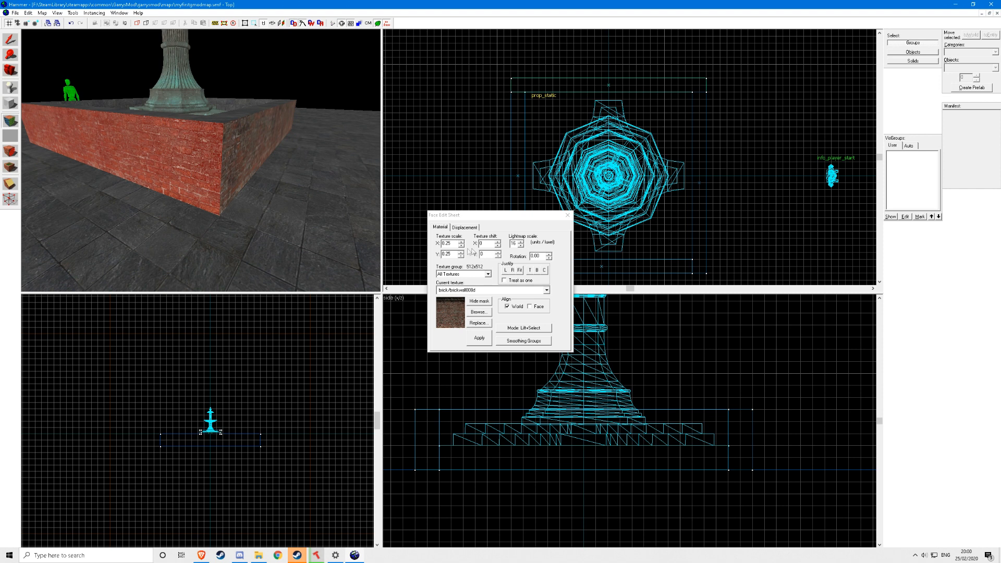
Step: Set the vertical texture shift of one outer brick face to -338 and pick up that face's texture settings
left_click(499, 253)
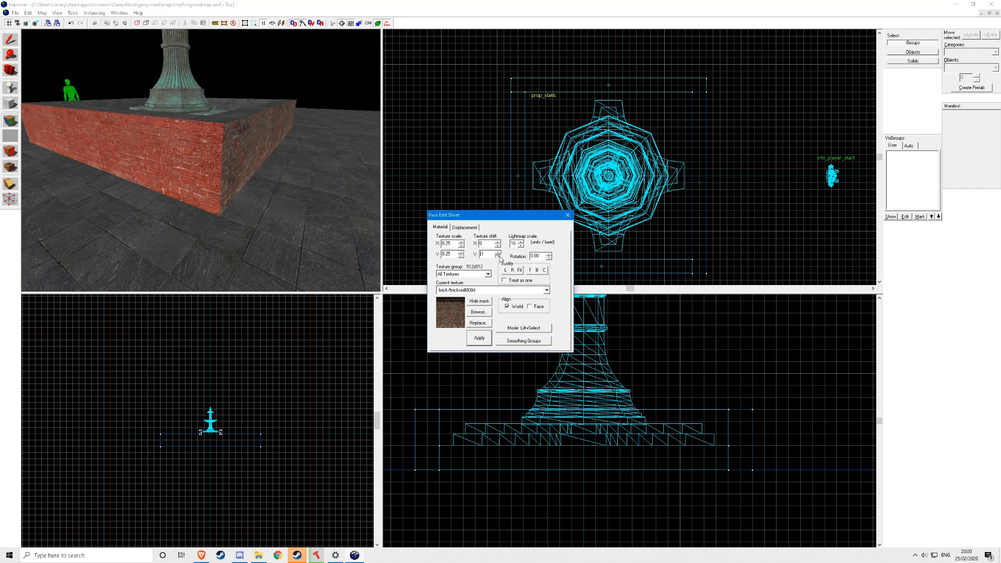
left_click_drag(499, 256, 501, 255)
left_click(194, 137)
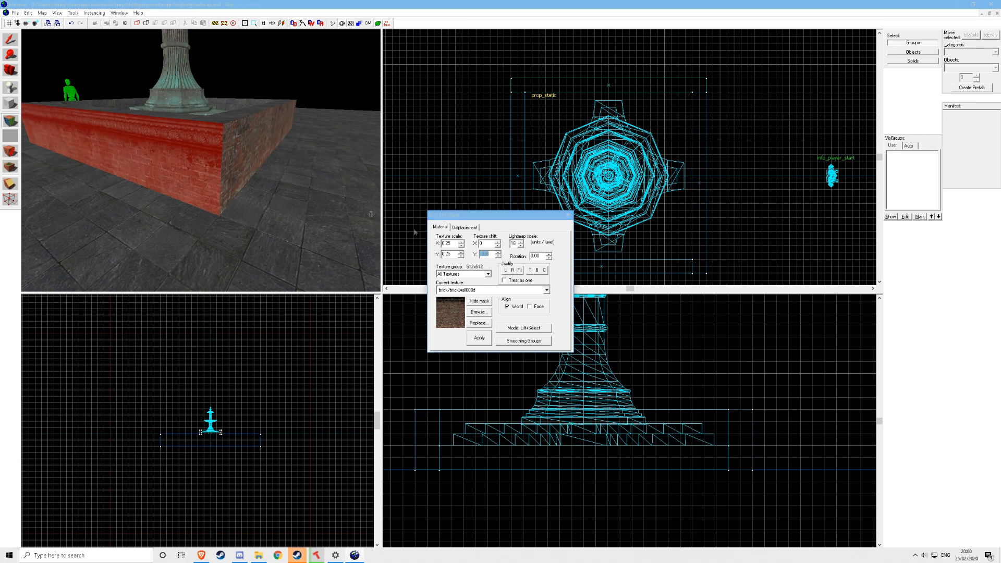
left_click(232, 152)
key("w")
key("s")
left_click(163, 134)
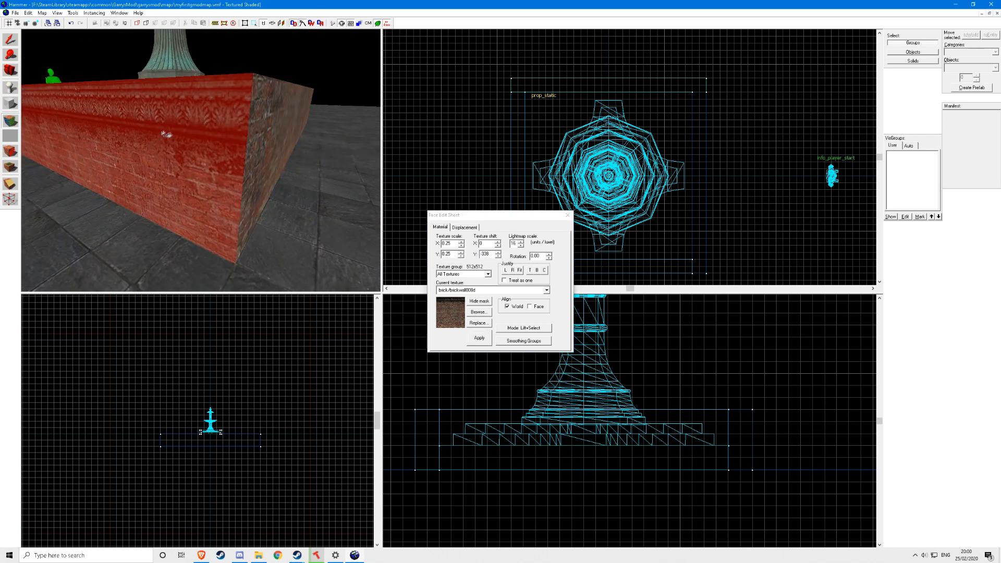
Step: Apply the shifted brick texture to the remaining outer side faces of the border blocks
key("s")
key("d")
key("z")
key("z")
key("z")
key("d")
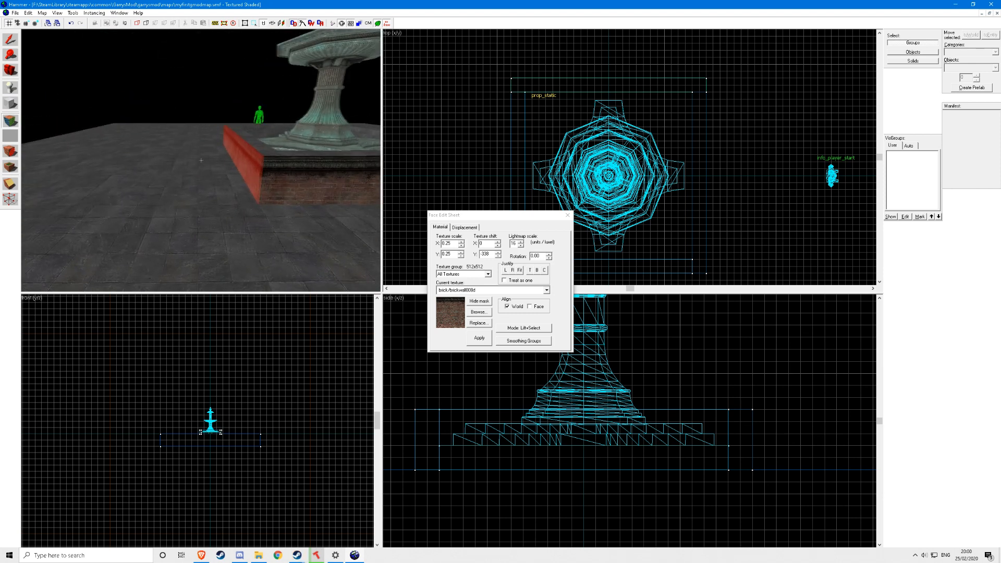
key("a")
key("z")
right_click(262, 213)
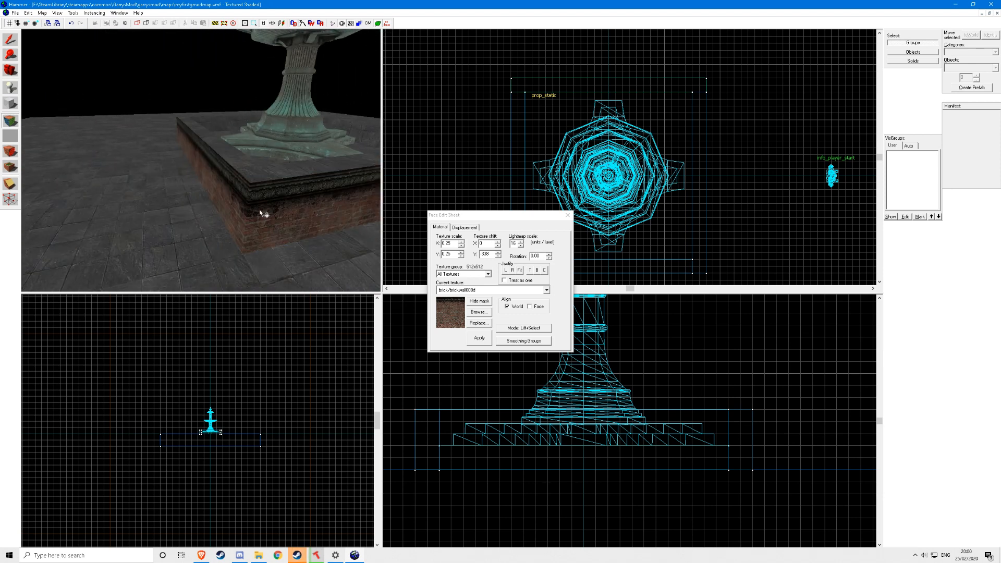
key("z")
key("d")
key("z")
right_click(169, 172)
key("z")
key("d")
key("z")
right_click(236, 147)
key("z")
key("d")
key("z")
Step: Pick up the shifted brick texture from an outer border face and apply it to the border blocks' inner faces
left_click(162, 139)
key("s")
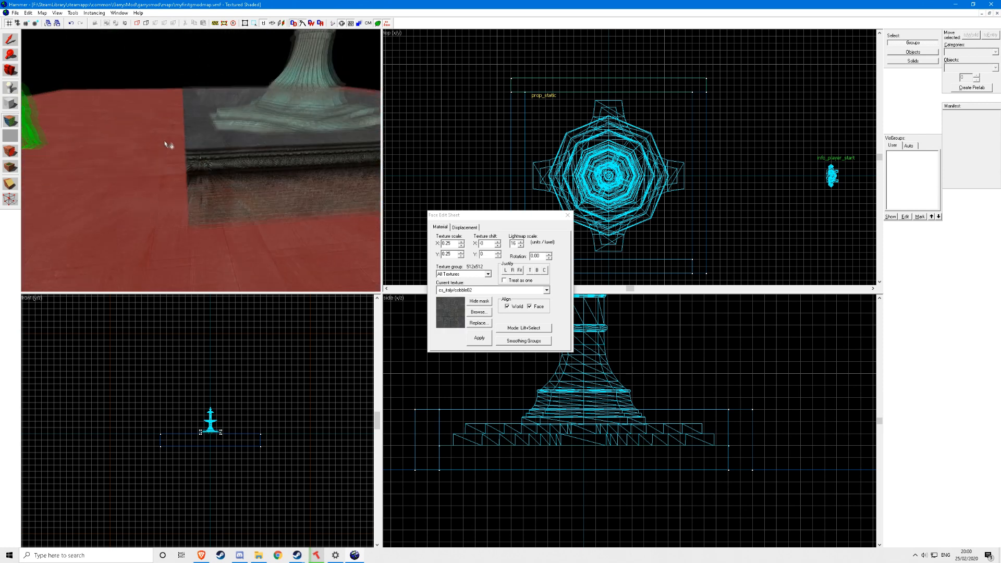
key("z")
key("w")
key("z")
left_click(236, 192)
key("z")
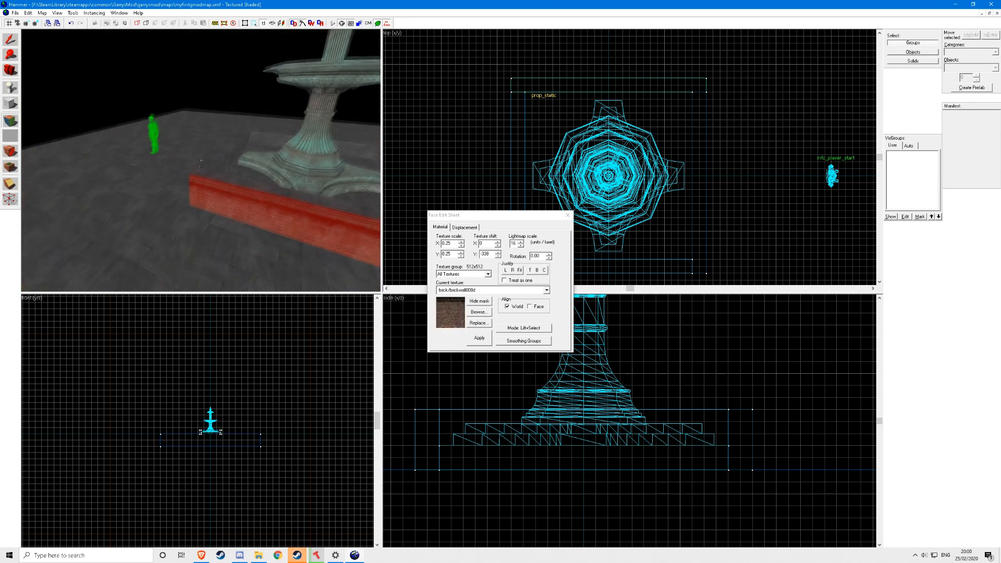
key("w")
key("z")
right_click(201, 161)
key("z")
key("w")
key("z")
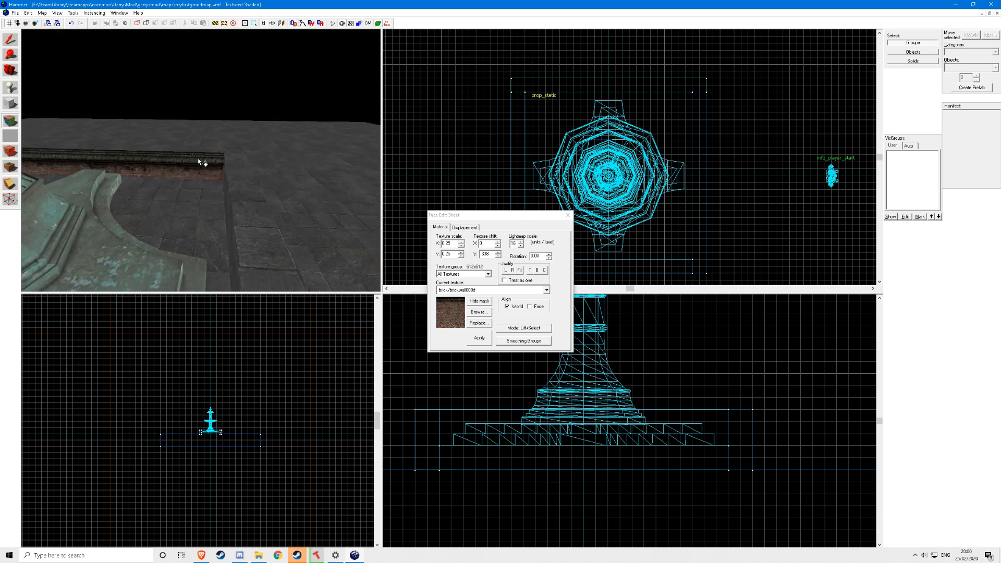
key("z")
key("z")
right_click(222, 178)
key("z")
key("z")
key("z")
key("z")
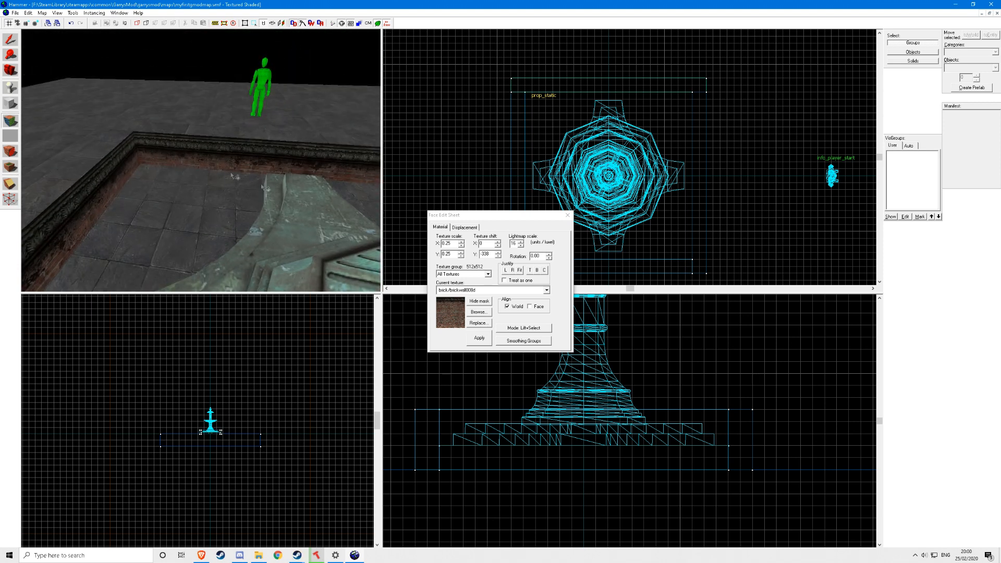
Step: Select the top face of the fountain's base block and choose concrete/concretefloor008a from the textures filtered for "concrete"
key("z")
key("z")
left_click(184, 150)
key("z")
key("w")
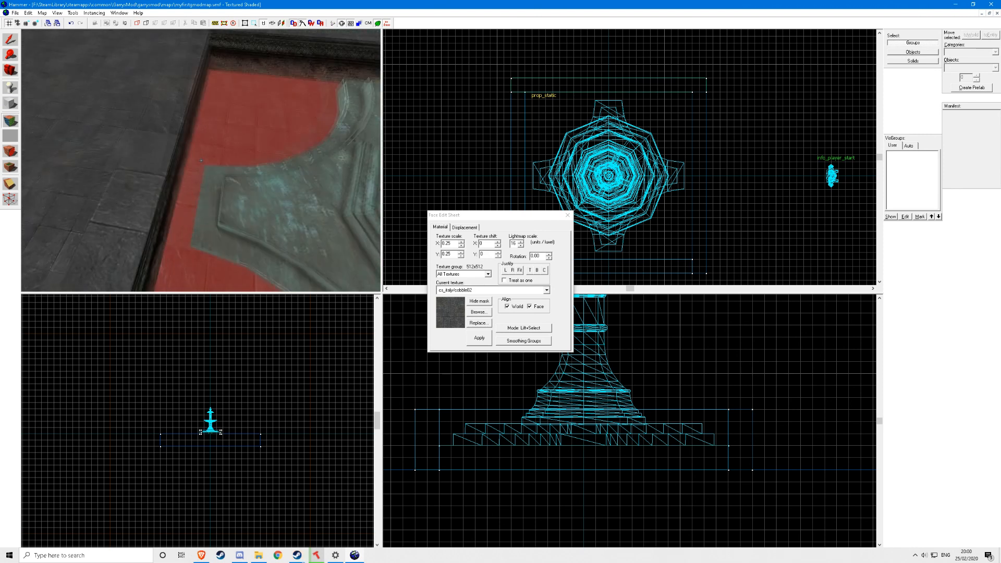
key("z")
left_click(479, 312)
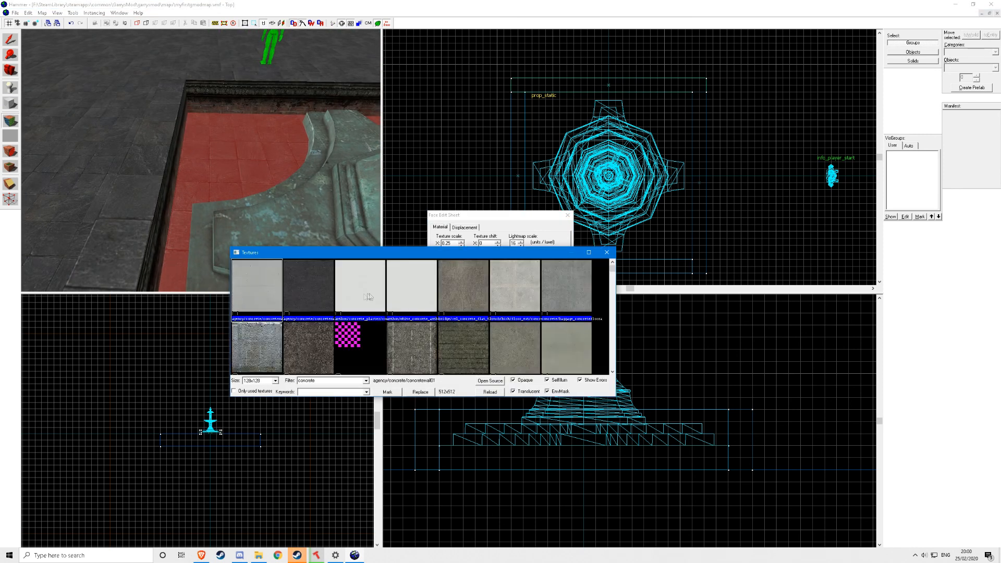
scroll(312, 307, "down", 5)
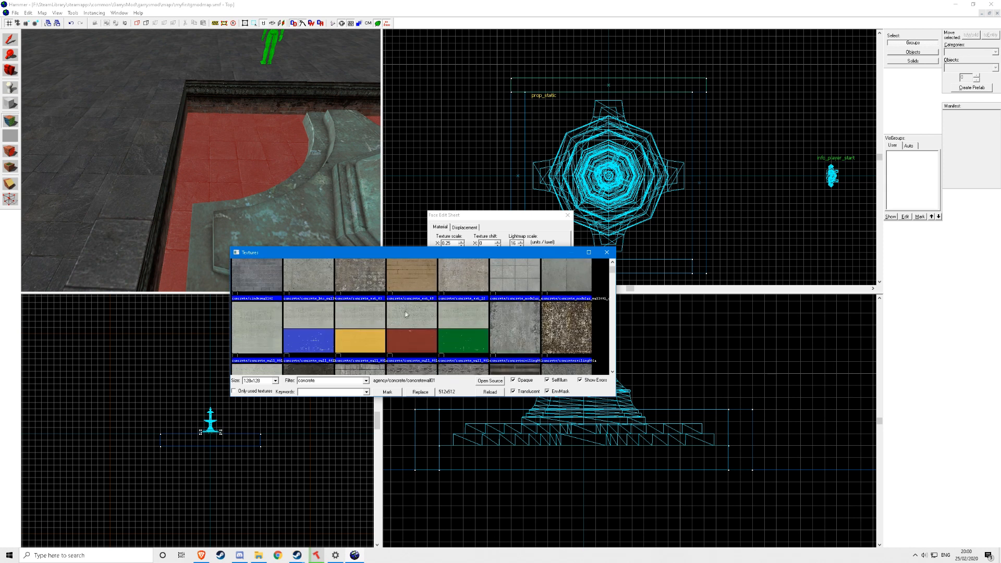
scroll(405, 313, "down", 10)
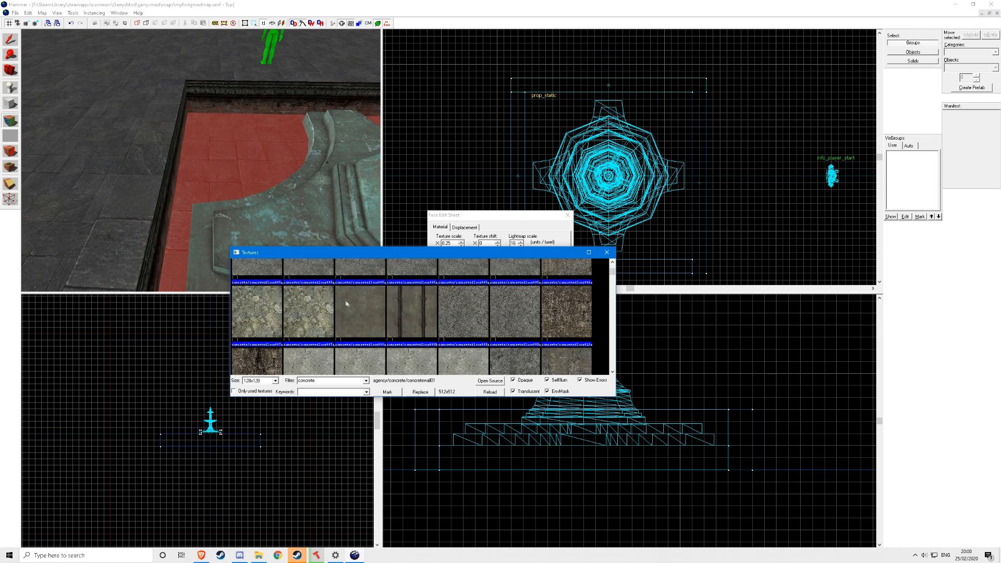
double_click(346, 304)
Step: Apply the concrete texture to the base block's top face and to the tops of the border blocks
right_click(180, 103)
scroll(191, 103, "down", 1)
right_click(202, 103)
scroll(250, 152, "down", 4)
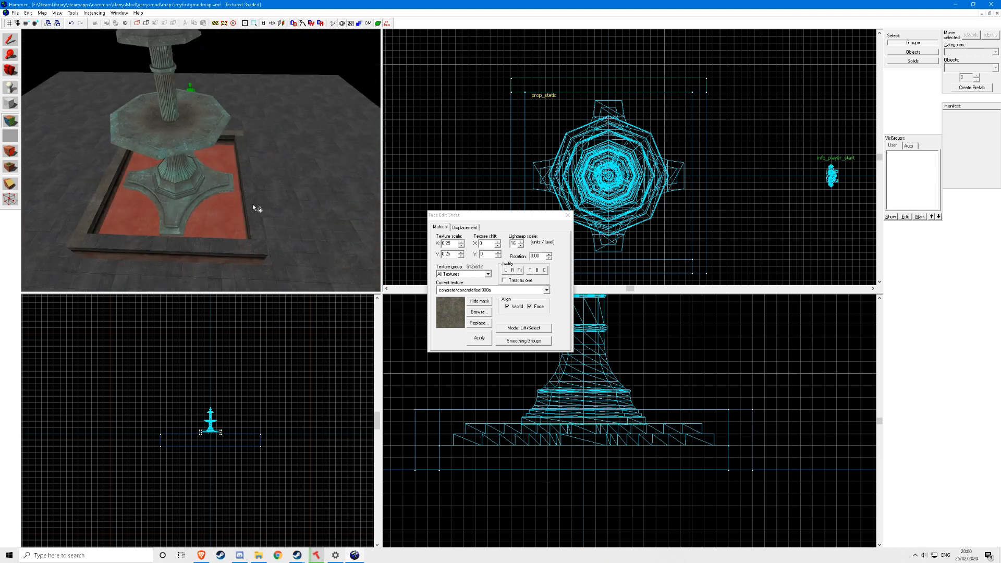
right_click(233, 246)
Step: Pick up cs_italy/cobble02 from the floor, reapply it to the border blocks' concrete tops, and close the face editor
key("z")
key("s")
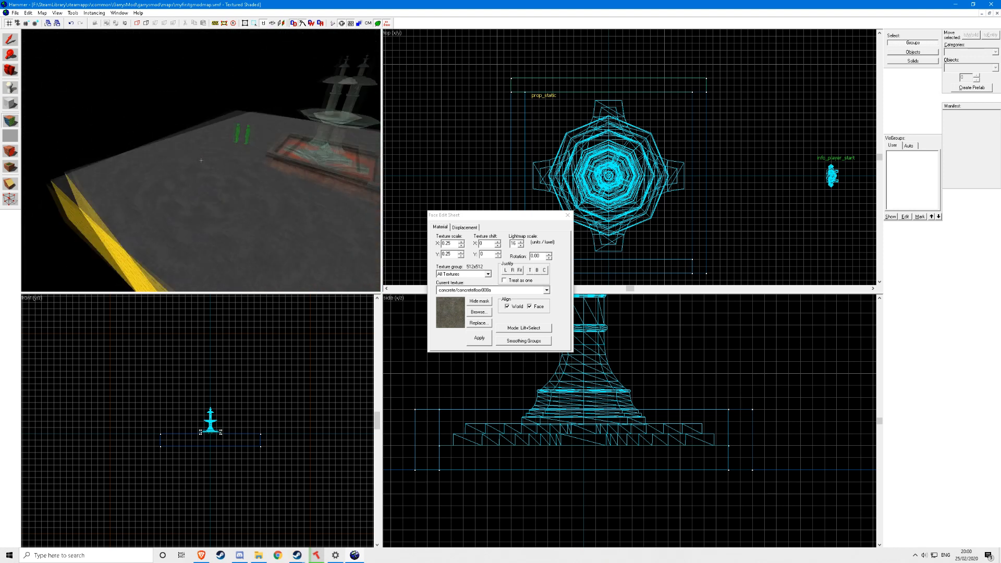
left_click(200, 161)
key("w")
key("w")
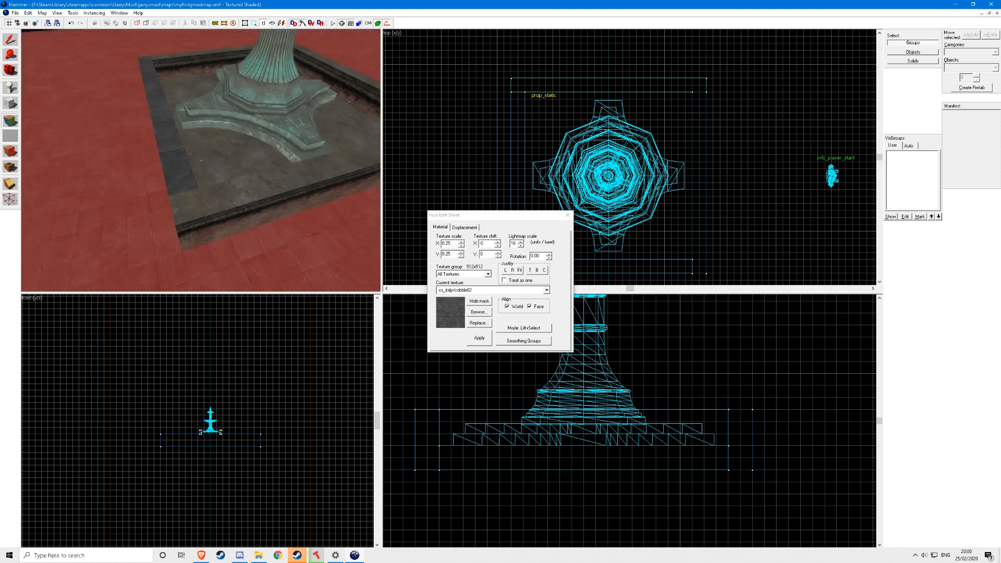
key("z")
right_click(248, 115)
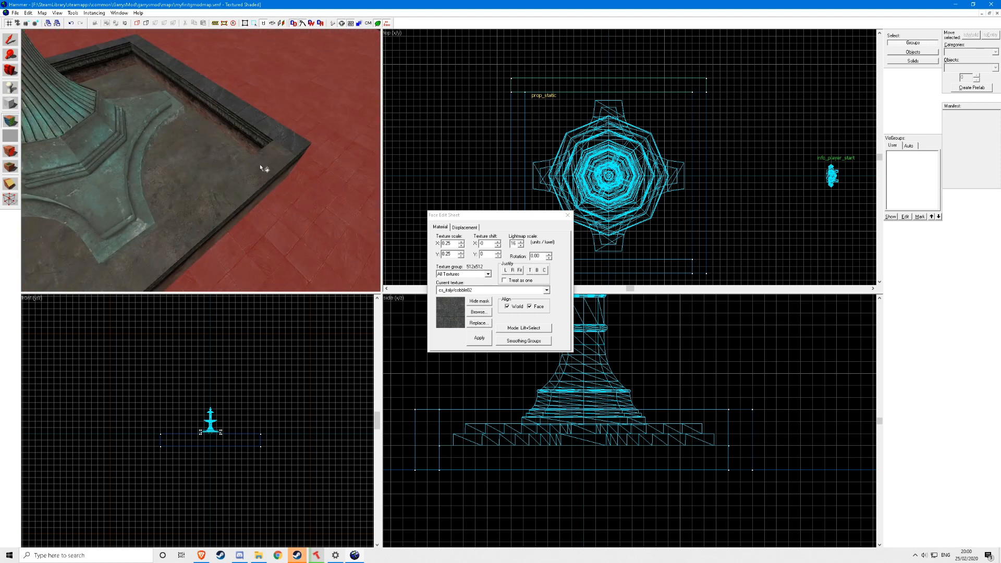
right_click(259, 164)
left_click(568, 215)
Step: Examine the textured fountain, its border wall and the surrounding cobblestone floor from several angles
key("z")
key("s")
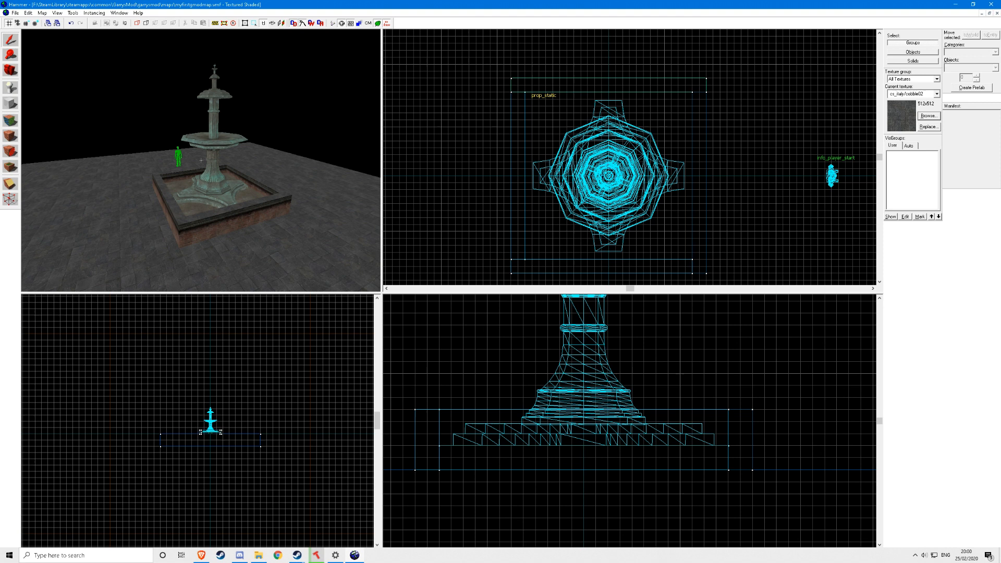
key("a")
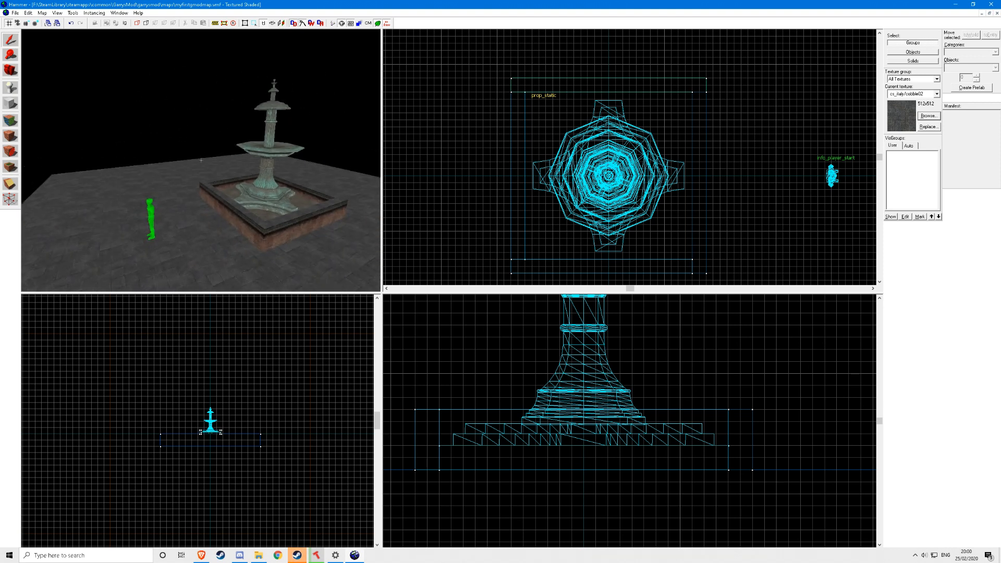
key("d")
key("w")
key("s")
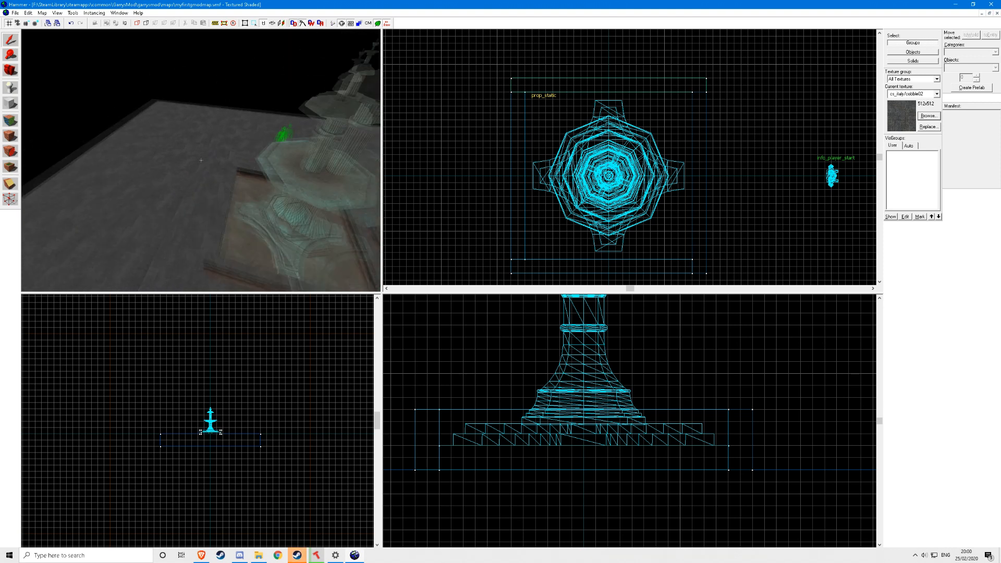
key("a")
key("s")
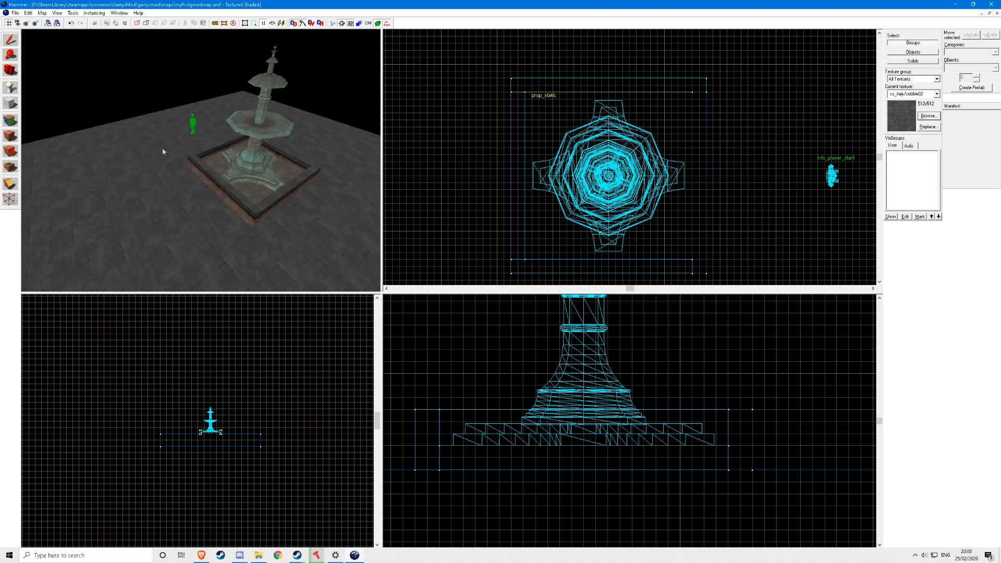
left_click(139, 144)
left_click(241, 103)
key("z")
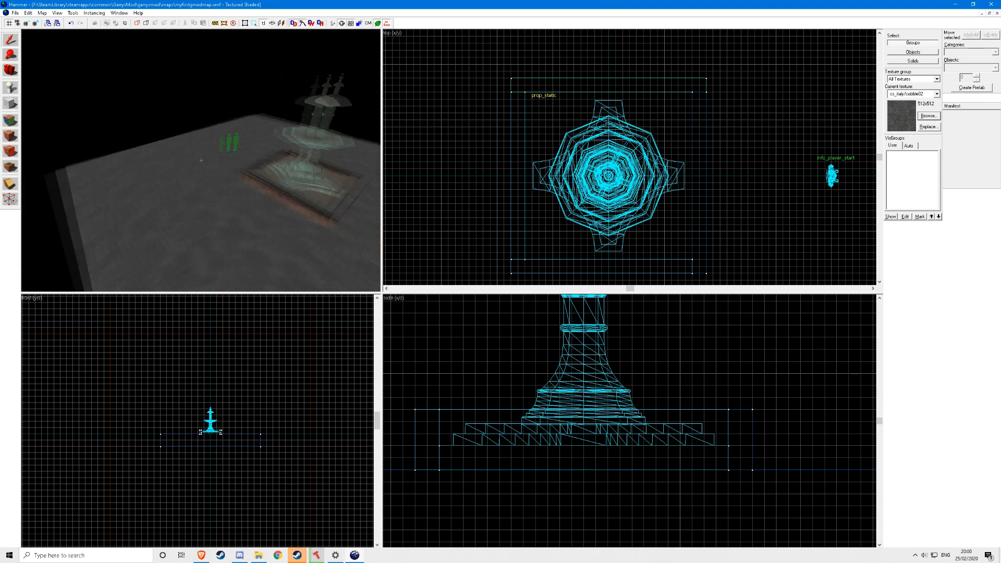
key("w")
key("z")
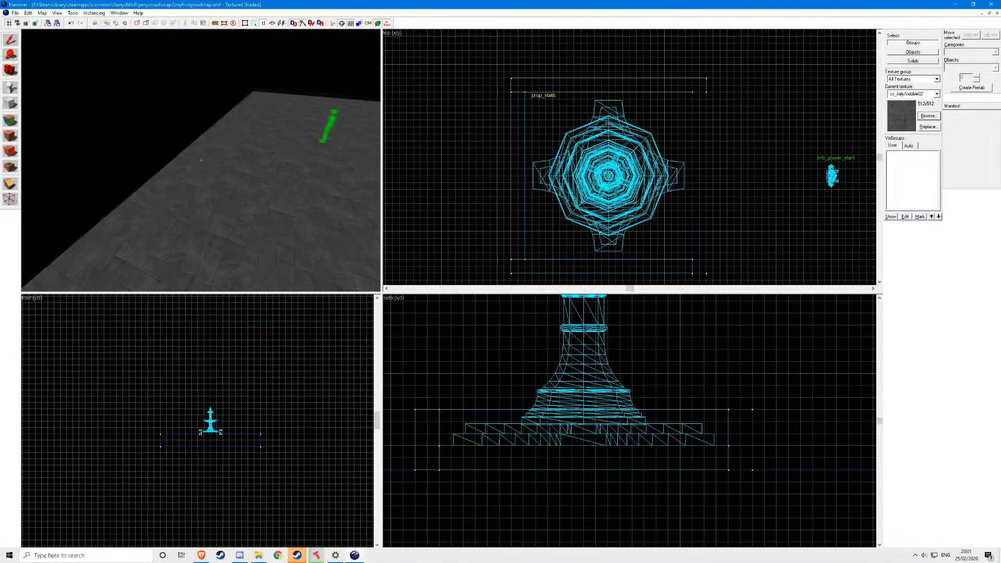
key("s")
key("w")
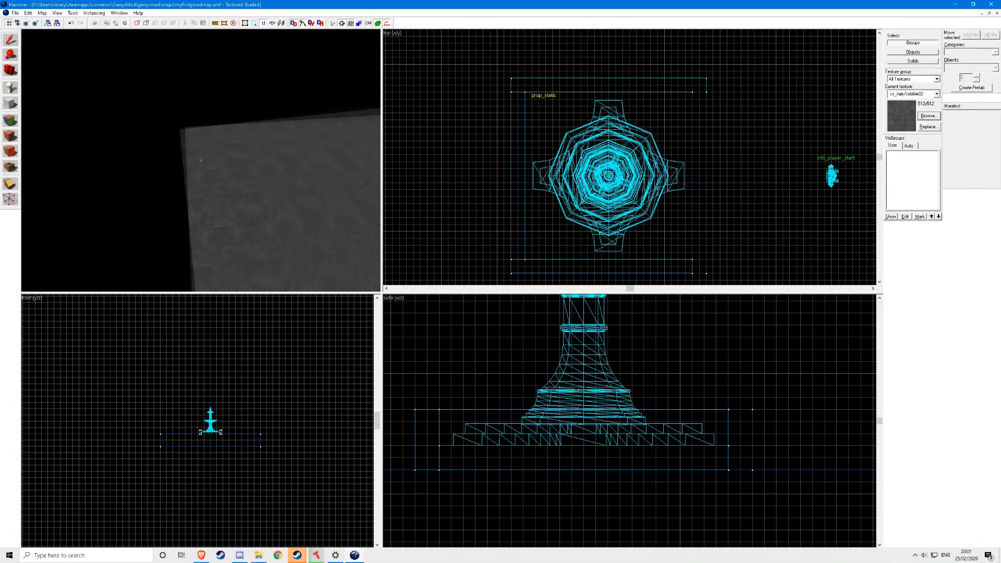
Step: Try a 200 by 32 unit block, 40 units tall, beside the fountain's border wall, and delete it
key("z")
key("z")
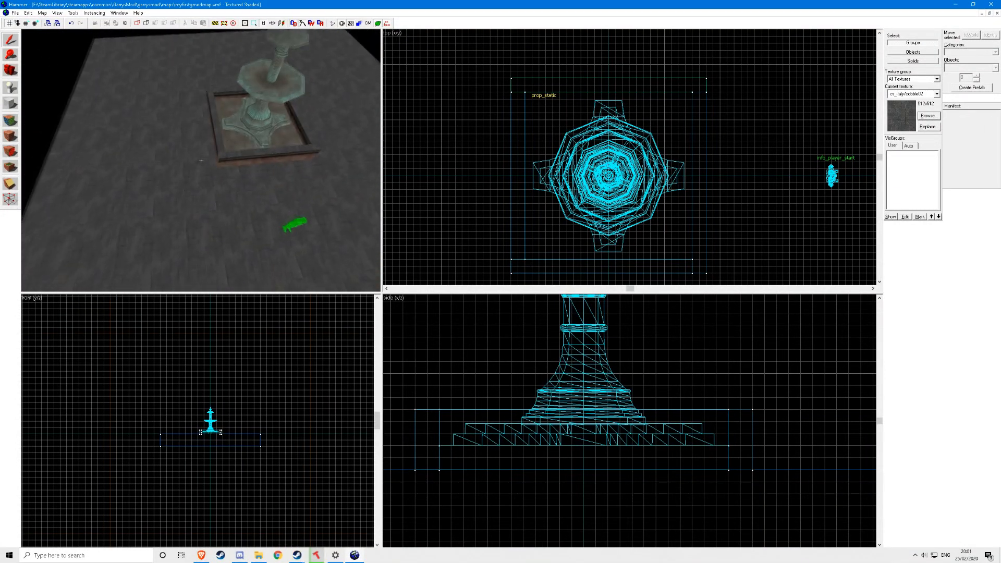
key("w")
key("z")
left_click(211, 133)
scroll(475, 151, "down", 5)
scroll(529, 223, "up", 6)
left_click(9, 103)
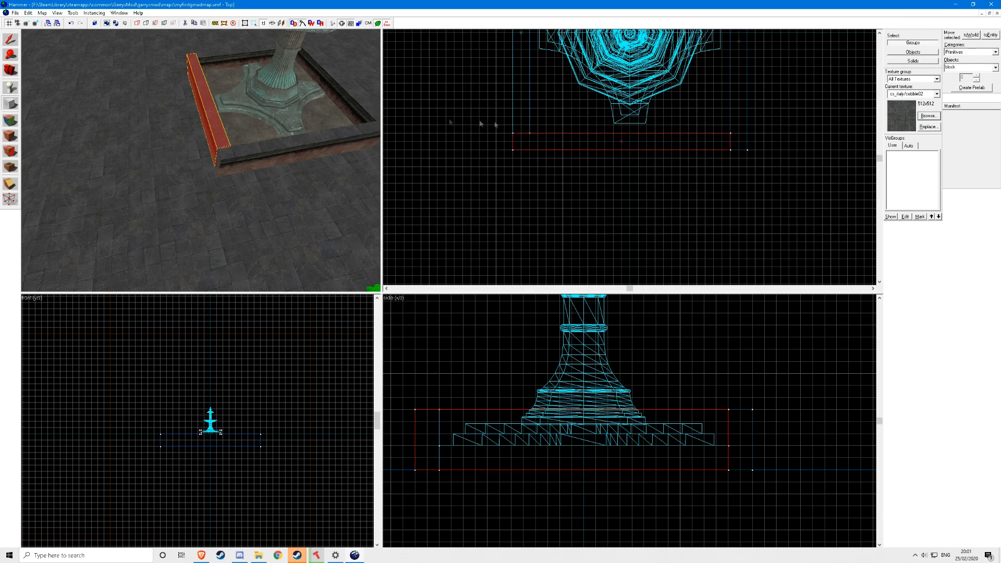
left_click_drag(511, 157, 724, 194)
key("w")
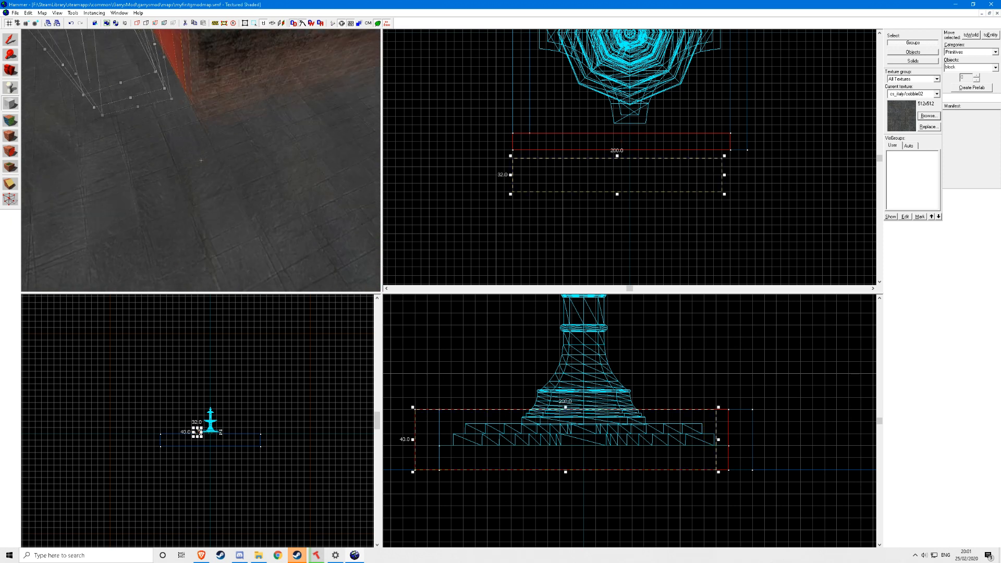
key("Return")
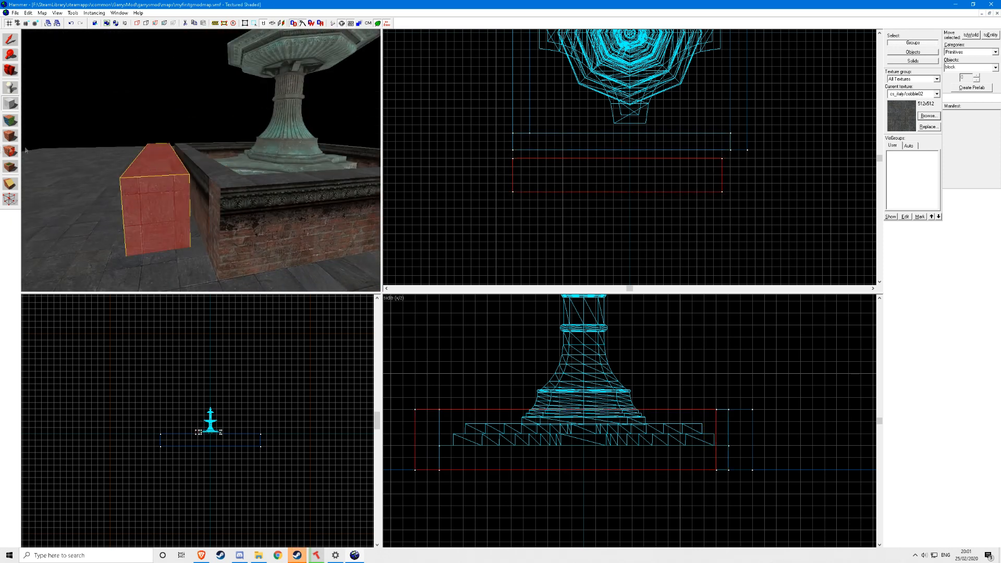
key("z")
key("w")
key("z")
left_click(10, 40)
key("Delete")
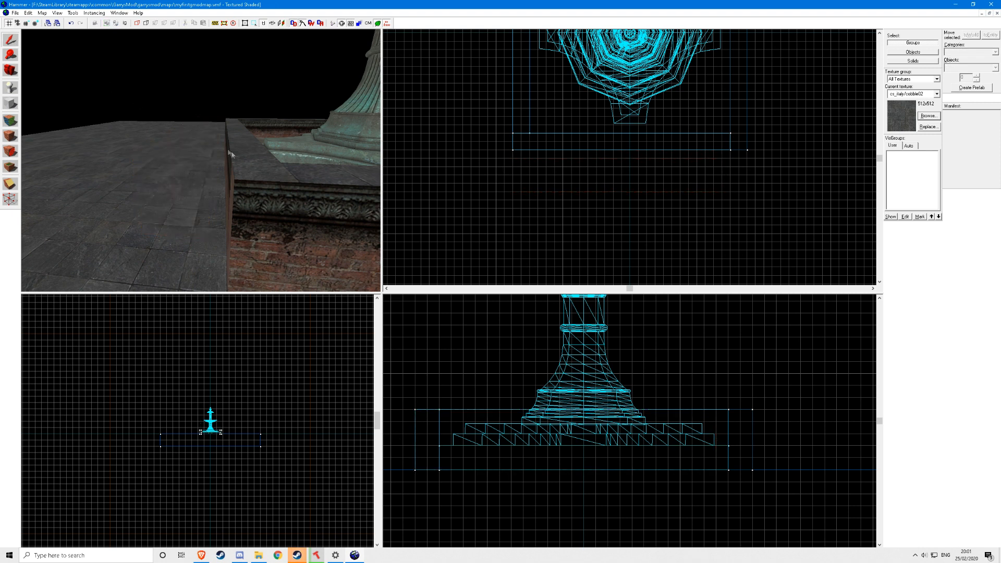
Step: Select the fountain's base block as height reference, try a 16-unit-tall block beside the border wall, and delete it
scroll(240, 190, "down", 4)
key("z")
key("w")
key("z")
left_click(204, 215)
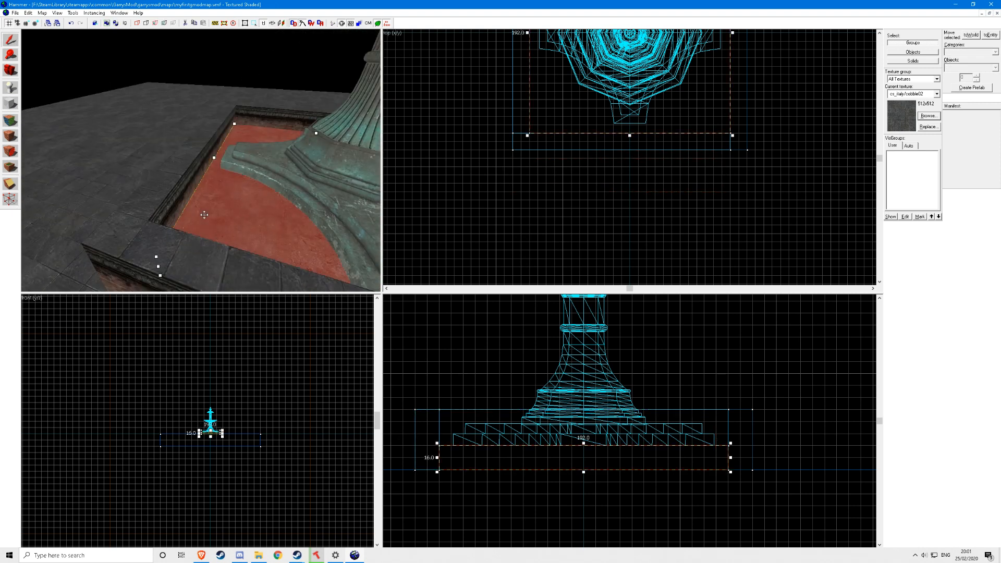
left_click(11, 104)
left_click_drag(659, 234, 698, 242)
key("z")
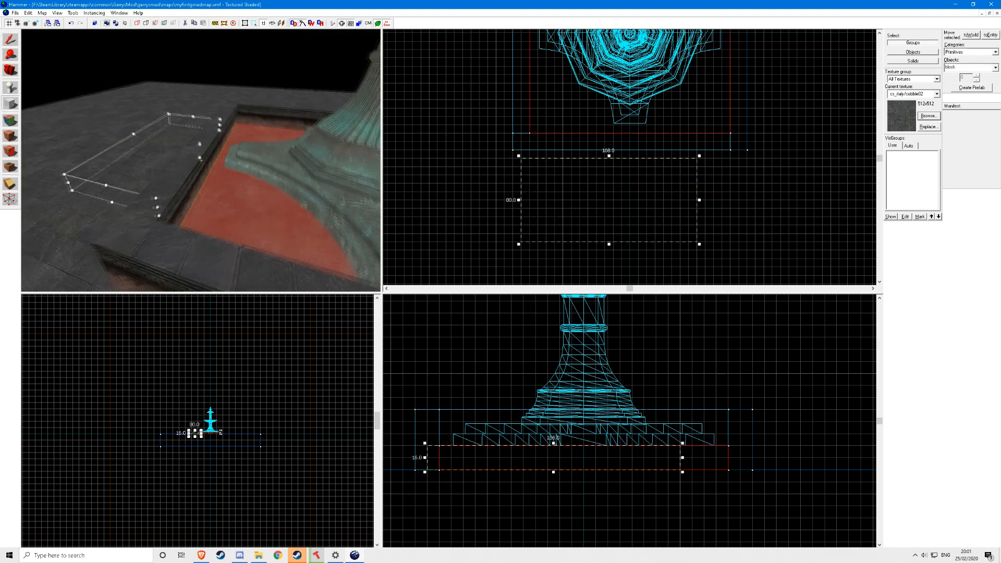
key("w")
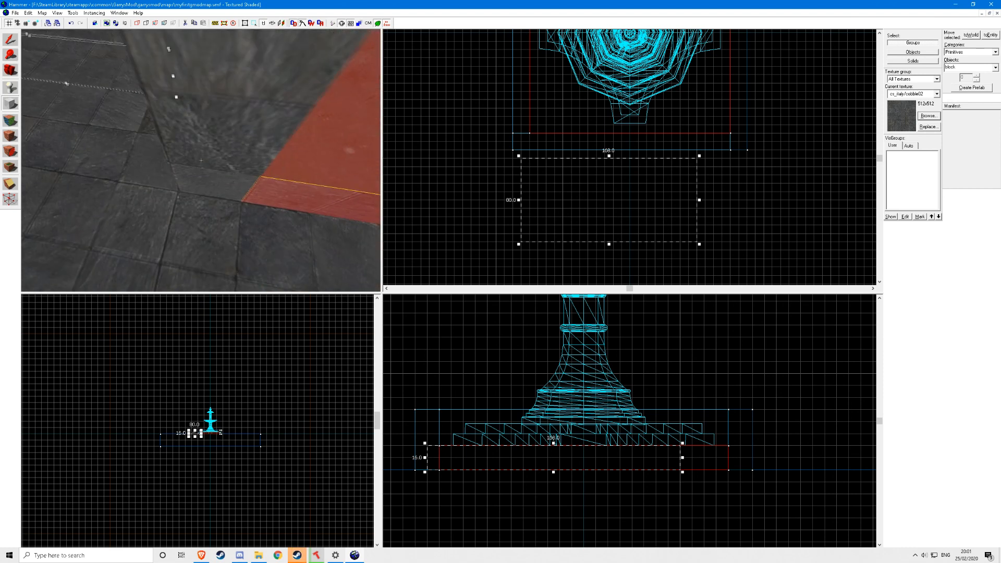
key("s")
key("Return")
key("Delete")
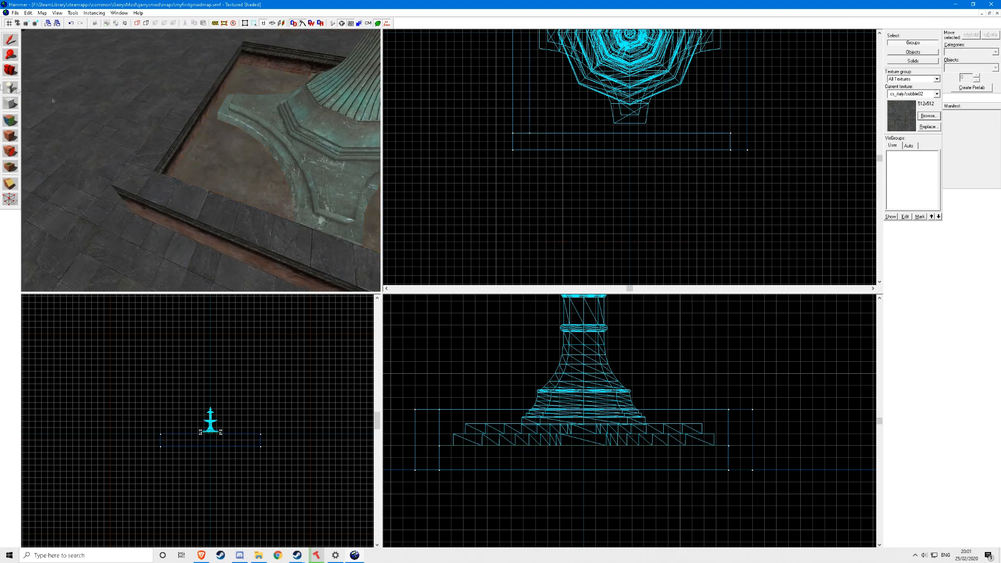
Step: Pick up the brick/brickwall008d texture from the border wall's outer side and close the face editor
key("z")
key("w")
key("shift+a")
key("z")
left_click(345, 142)
right_click(358, 201, "alt")
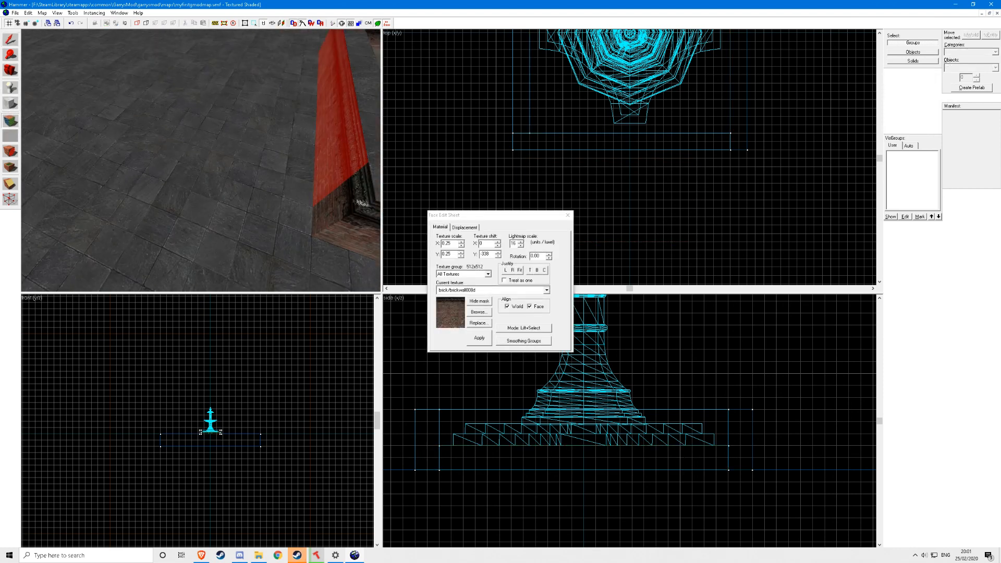
left_click(567, 215)
Step: Select the border block facing the player start as height reference, enlarge the grid and outline a 64 by 320 unit block at the floor's upper-left plan corner
key("z")
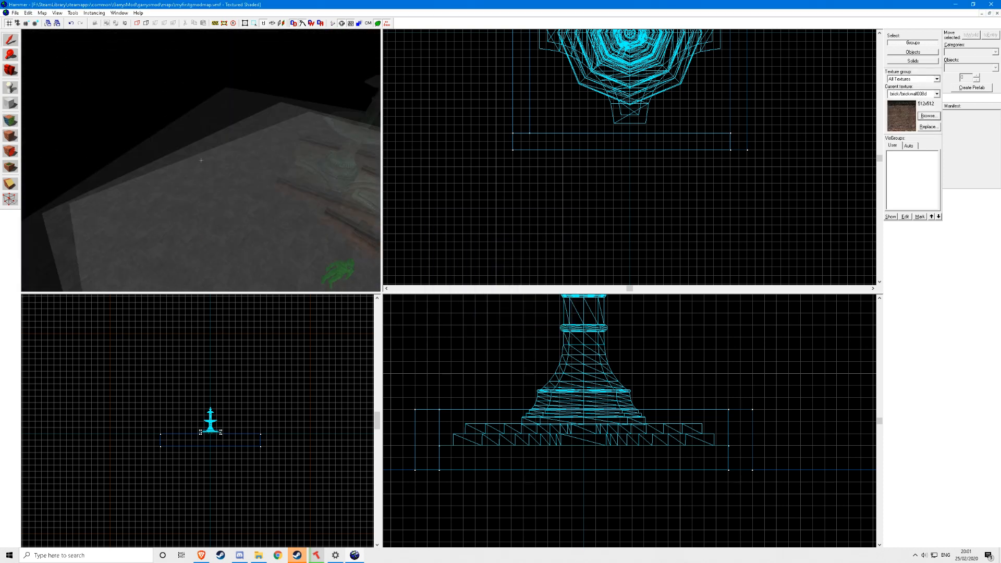
key("z")
left_click(224, 153)
key("z")
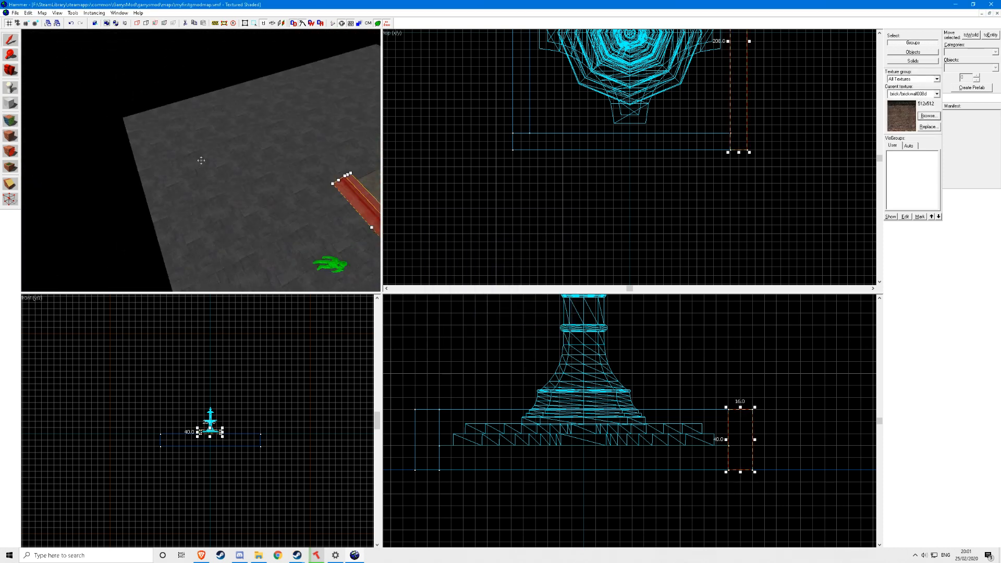
left_click(10, 104)
scroll(568, 150, "down", 6)
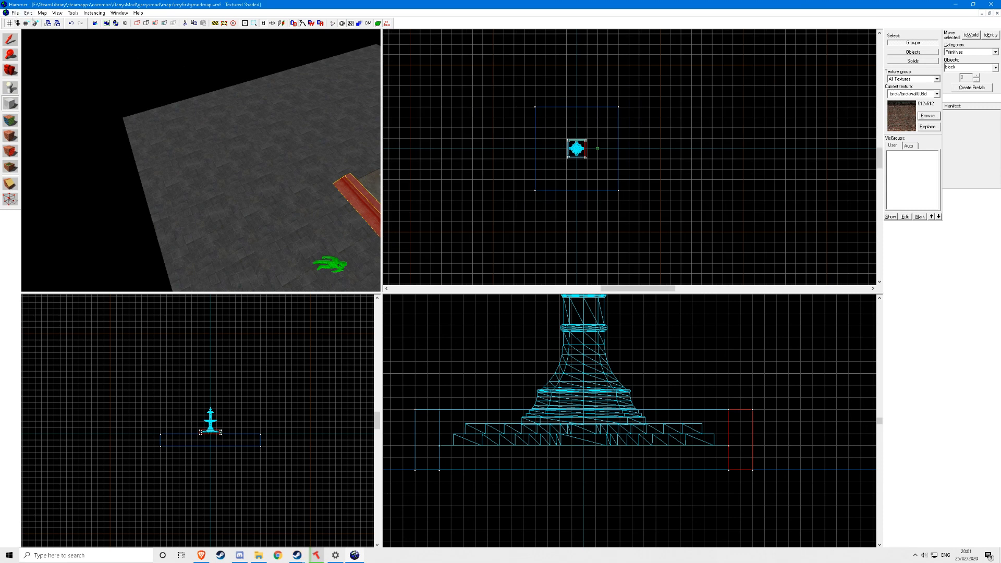
left_click(33, 23)
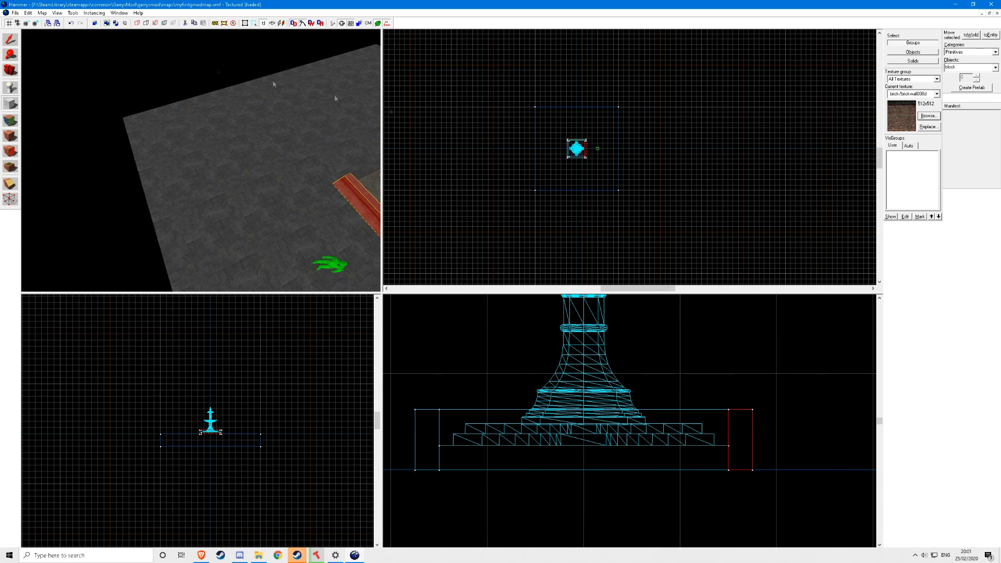
scroll(551, 113, "up", 6)
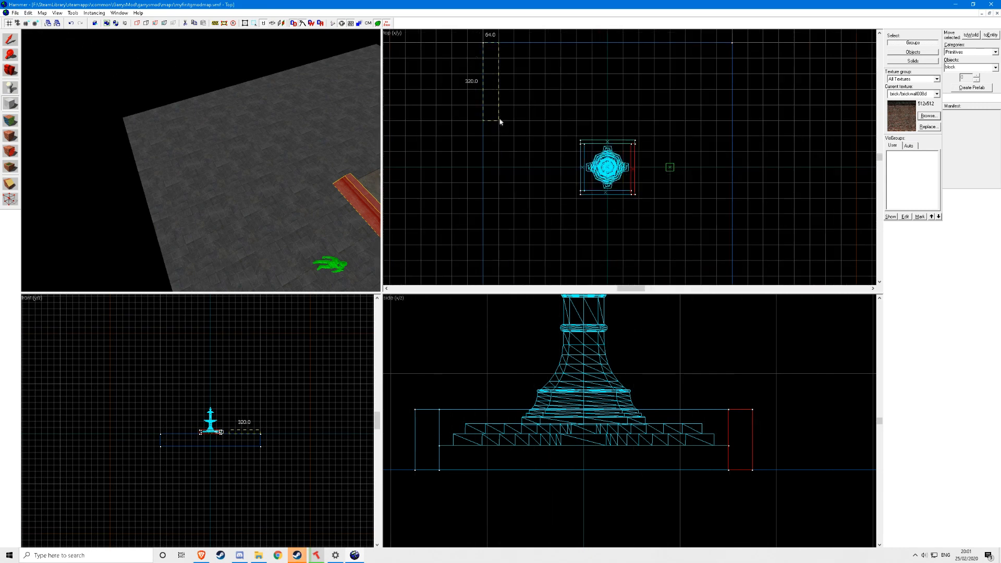
left_click_drag(501, 120, 501, 121)
Step: Refine the grid, narrow the corner block's outline to 16 units and create the brick wall block along the floor's edge
key("z")
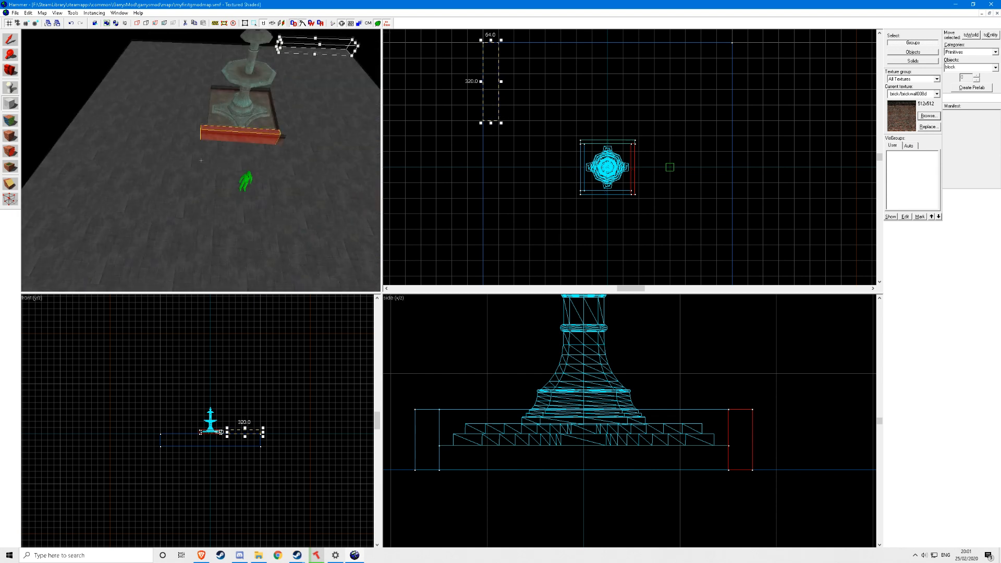
key("d")
left_click(28, 25)
left_click_drag(501, 83, 498, 85)
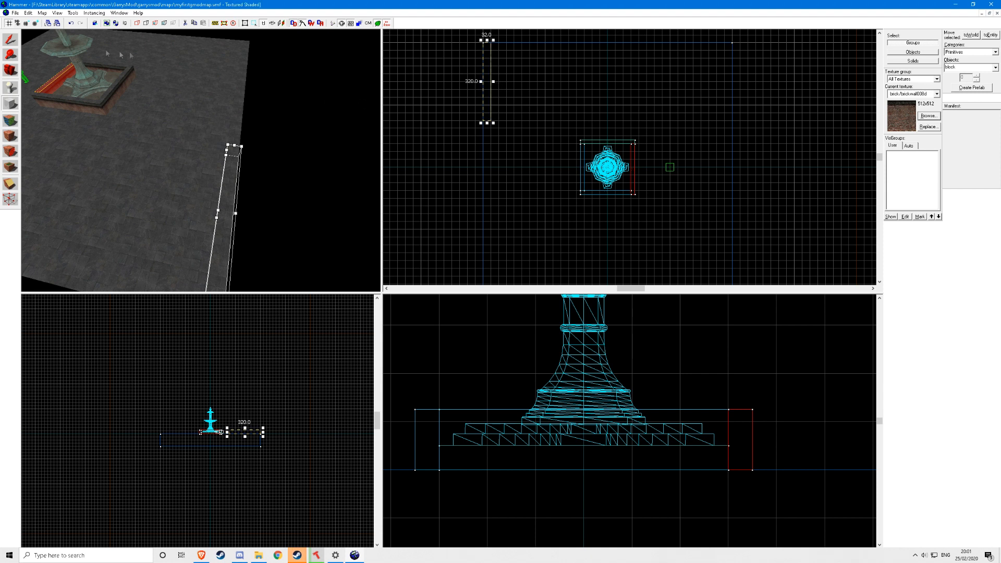
left_click(25, 25)
left_click_drag(493, 84, 491, 85)
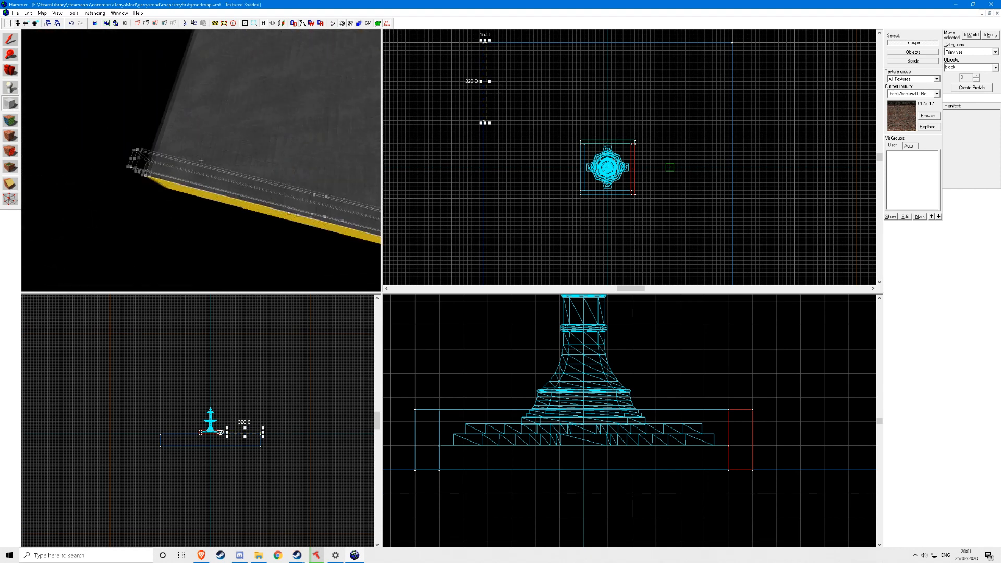
key("z")
key("z")
key("z")
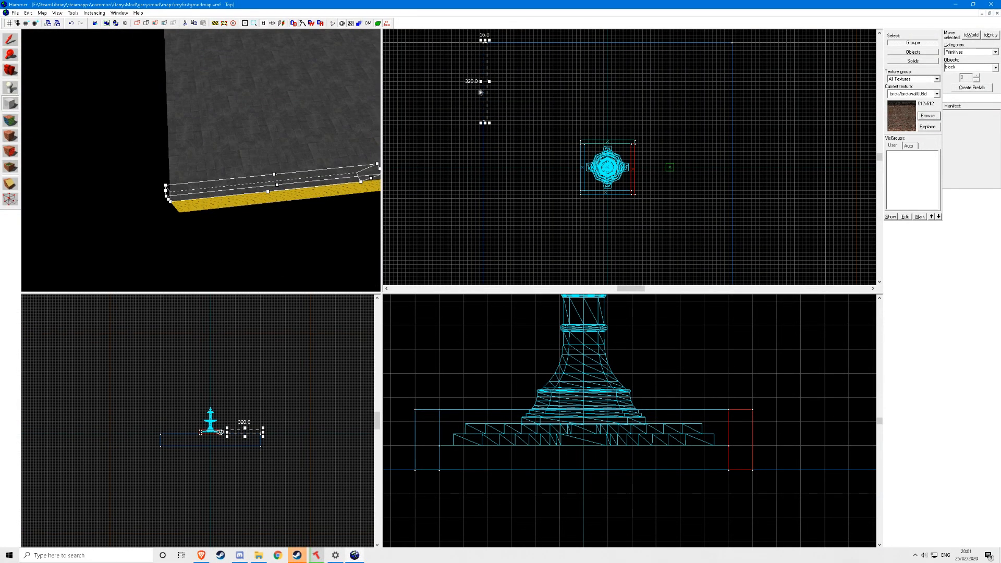
scroll(500, 64, "down", 2)
scroll(499, 67, "up", 3)
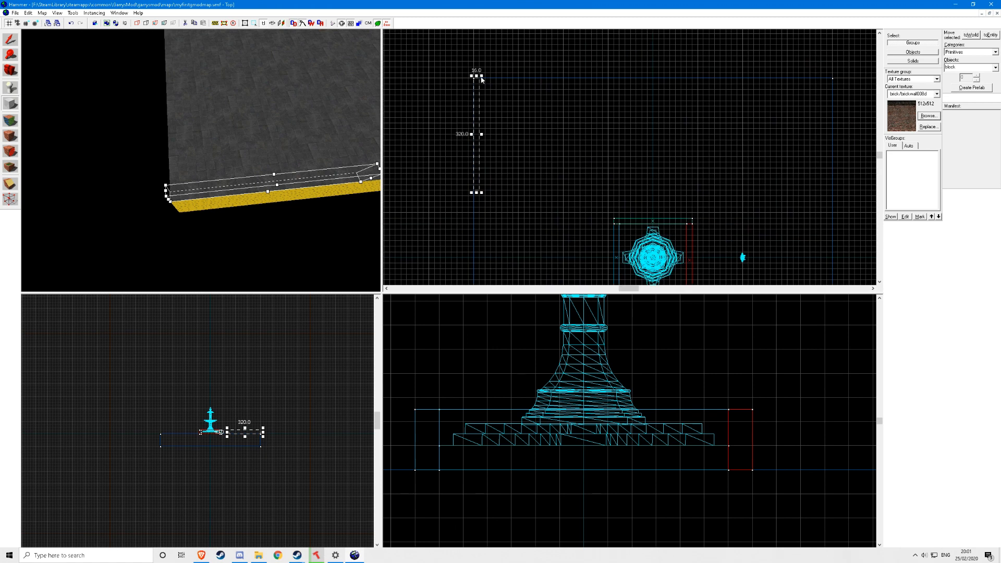
key("Return")
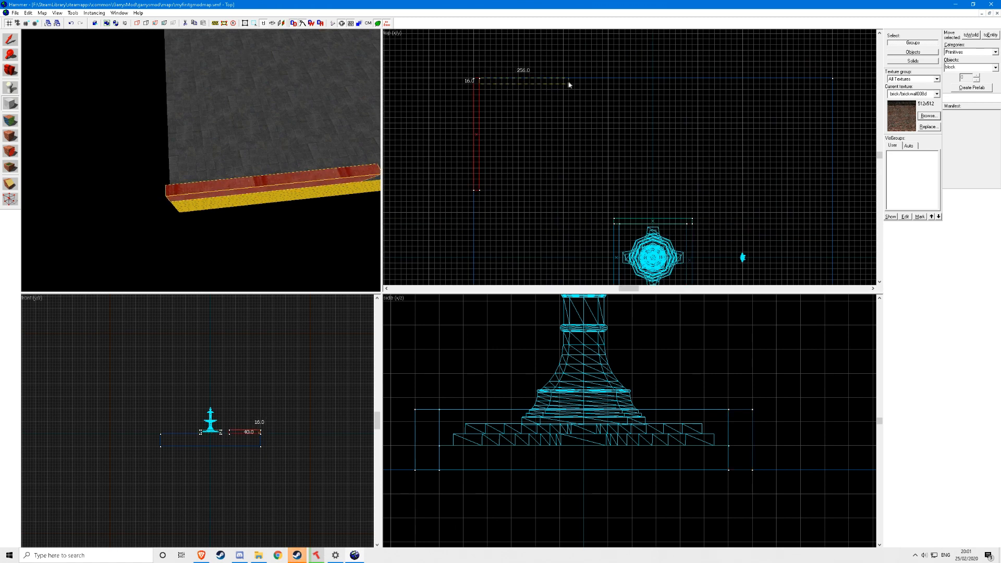
Step: Create a 320 by 16 unit brick wall block along the adjoining floor edge from the same corner
left_click_drag(591, 87, 596, 88)
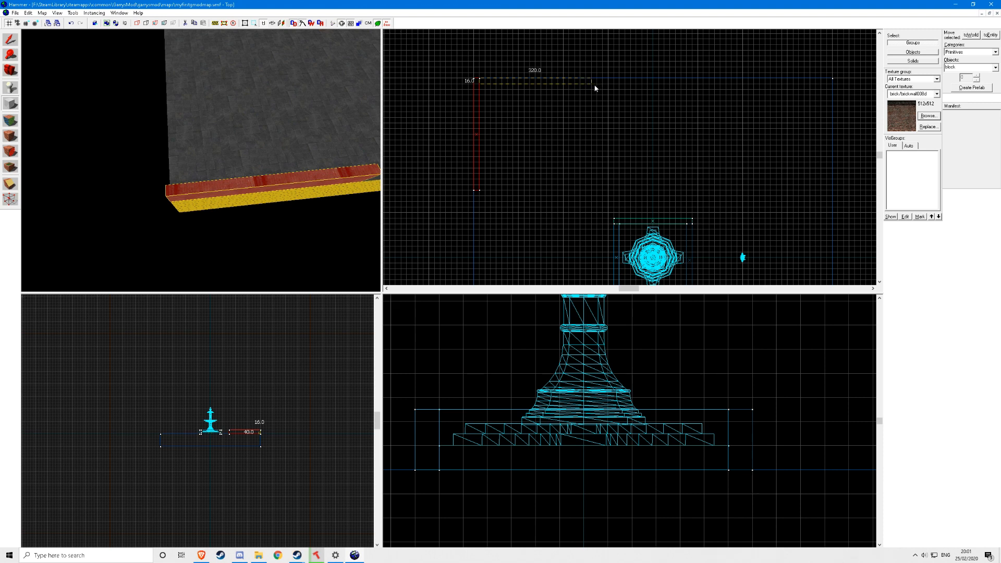
key("Return")
scroll(481, 79, "up", 3)
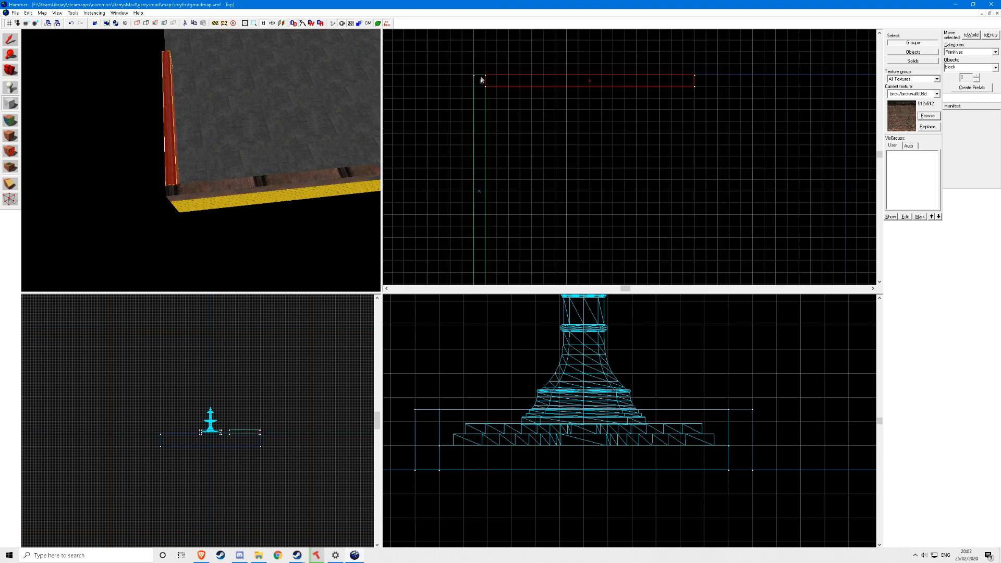
Step: Create a 16 by 320 and a 304 by 16 unit brick wall block at the floor's upper-right plan corner
scroll(478, 82, "down", 8)
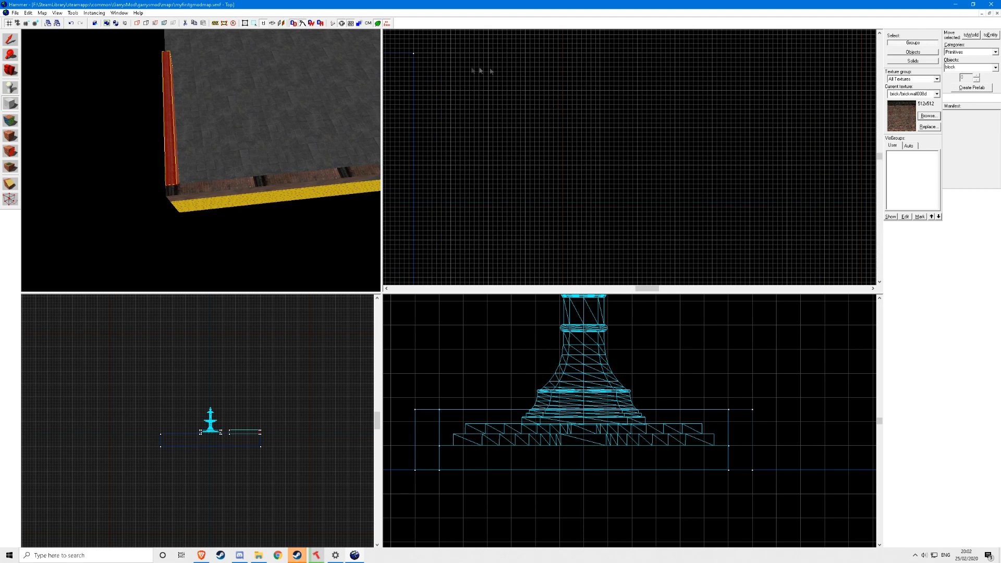
left_click_drag(415, 55, 425, 173)
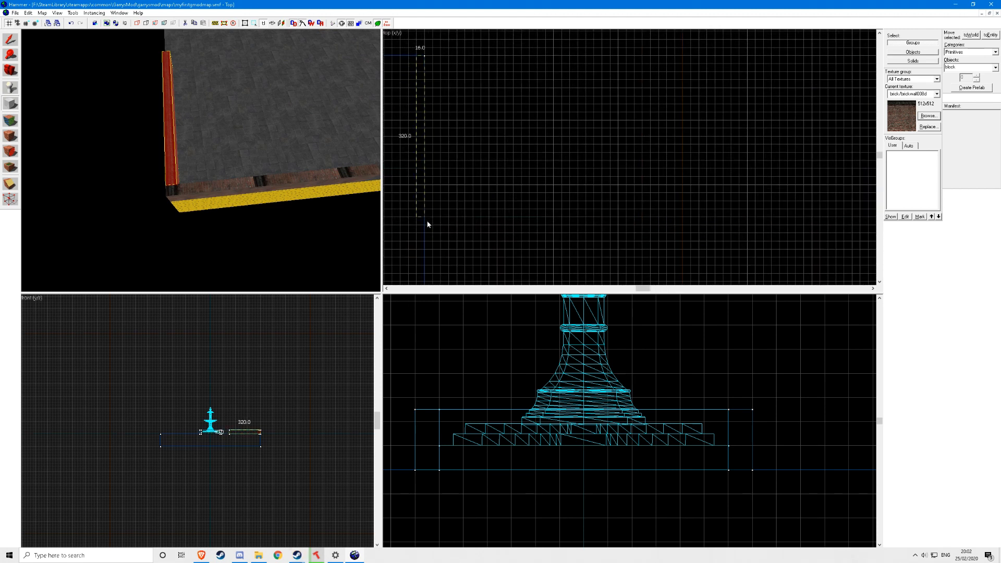
key("Return")
scroll(746, 149, "down", 2)
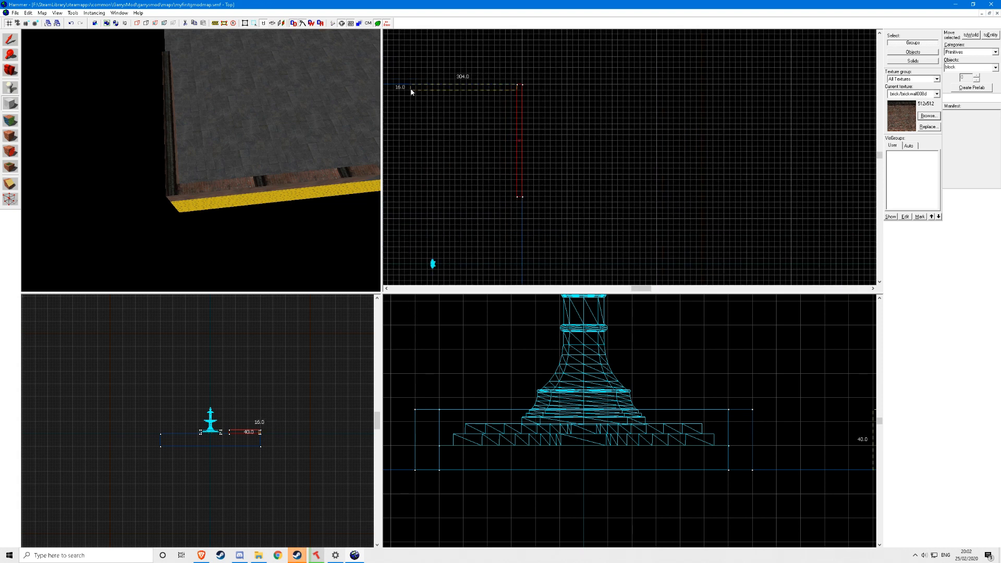
key("Return")
Step: Create two brick wall blocks at the floor's lower-right plan corner, the horizontal one 304 units long
scroll(548, 65, "down", 5)
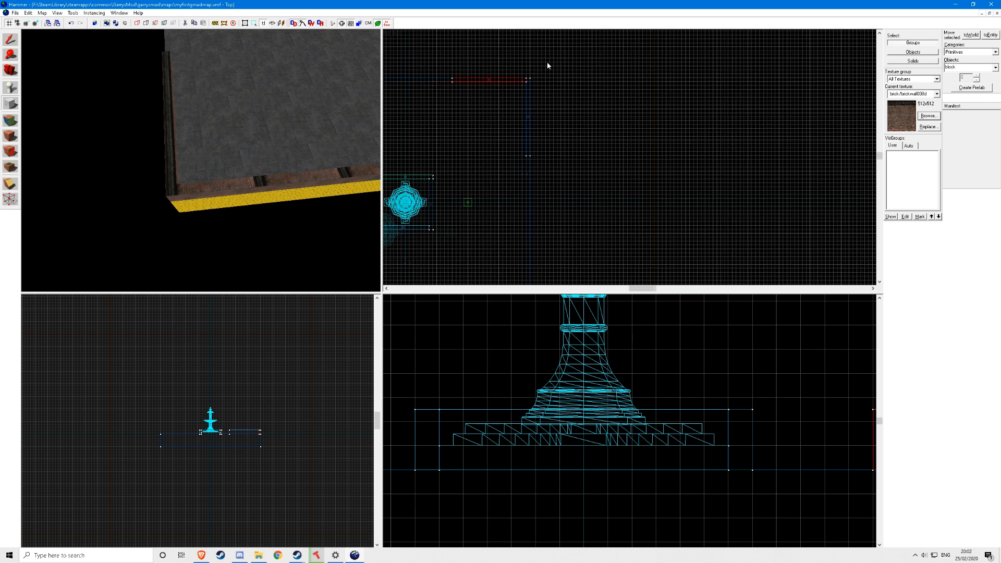
scroll(539, 214, "up", 6)
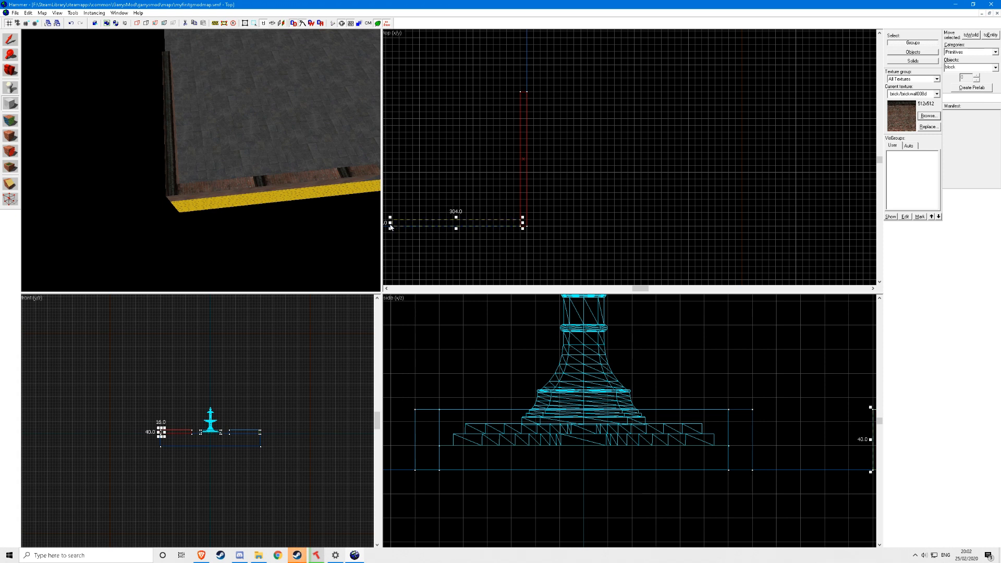
key("Return")
Step: Create the two brick wall blocks meeting at the floor's lower-left plan corner
scroll(749, 214, "down", 6)
scroll(556, 214, "up", 6)
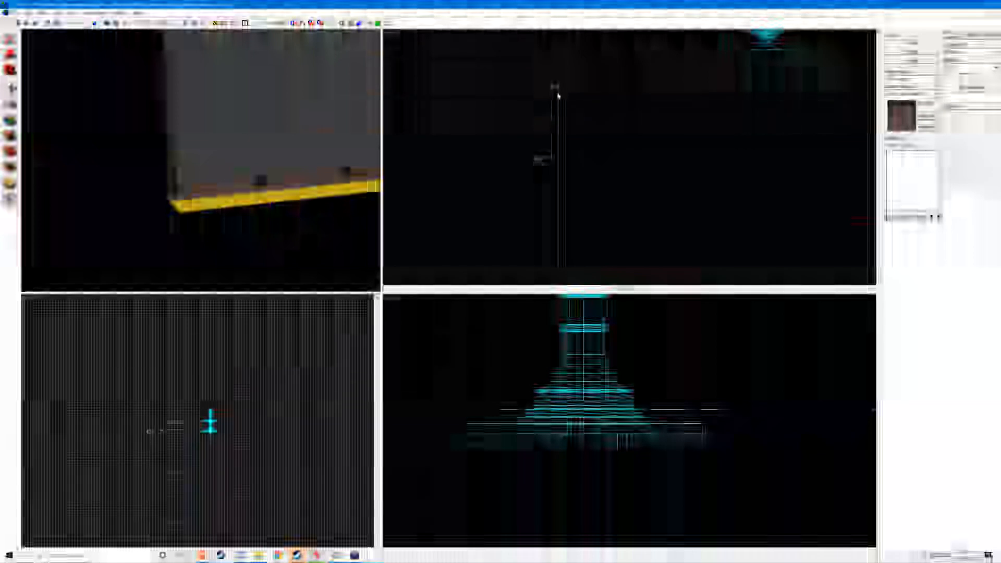
mouse_move(555, 228)
left_mouse_down()
mouse_move(707, 228)
mouse_move(692, 228)
left_mouse_up()
key("Return")
Step: Inspect the brick walls around the floor and select one wall block beside a floor corner
key("z")
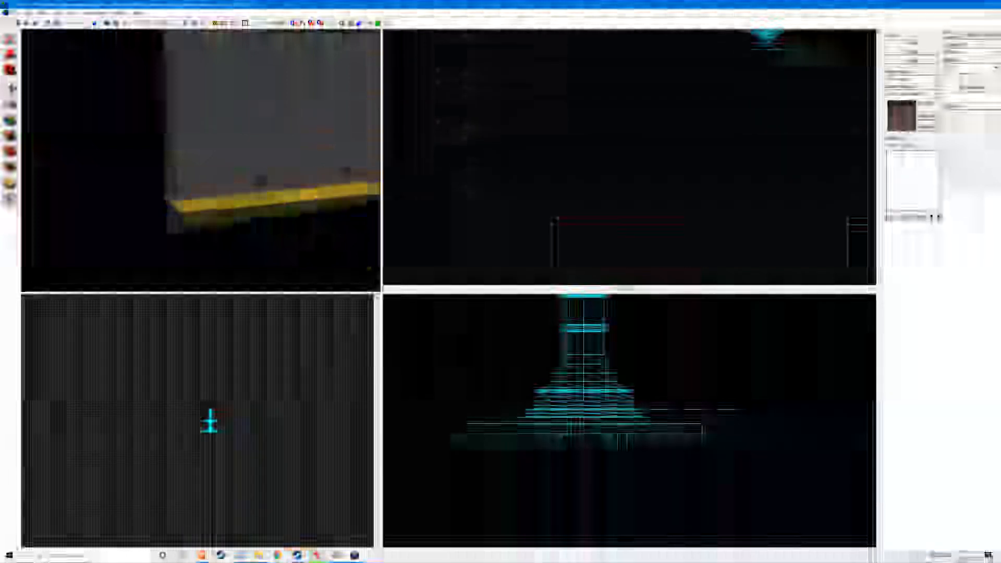
key("w")
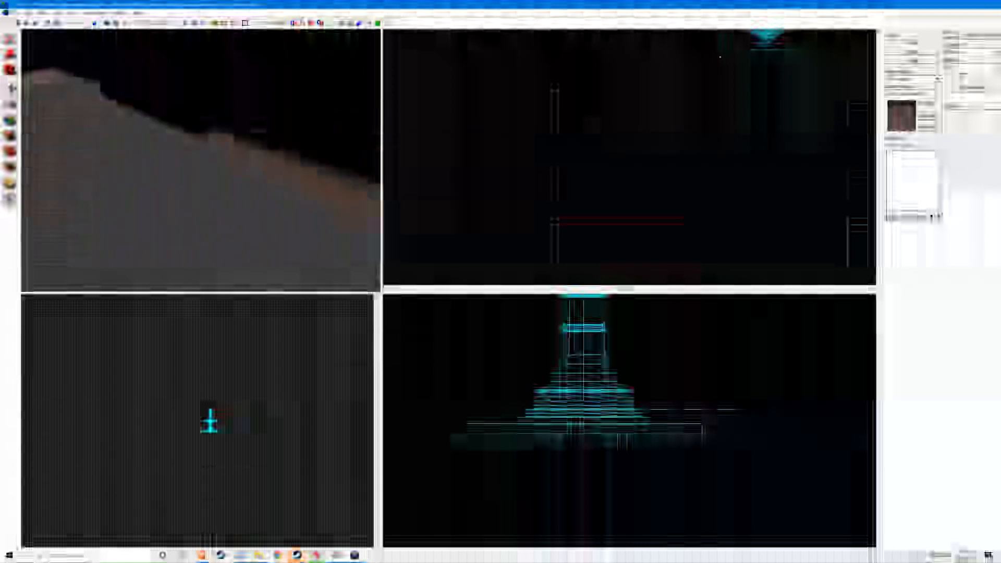
key("z")
key("shift+s")
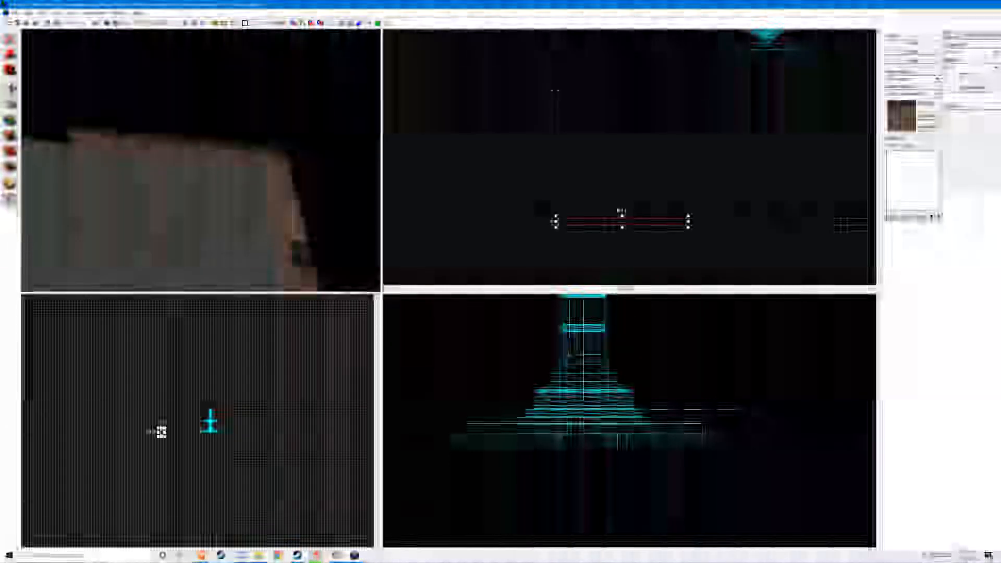
left_click(223, 157)
key("z")
key("z")
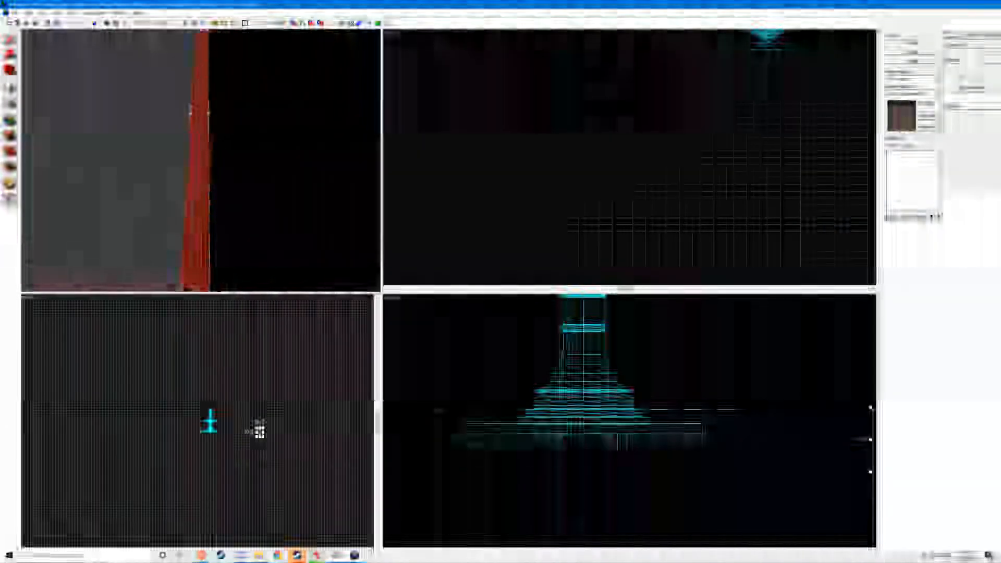
key("w")
key("a")
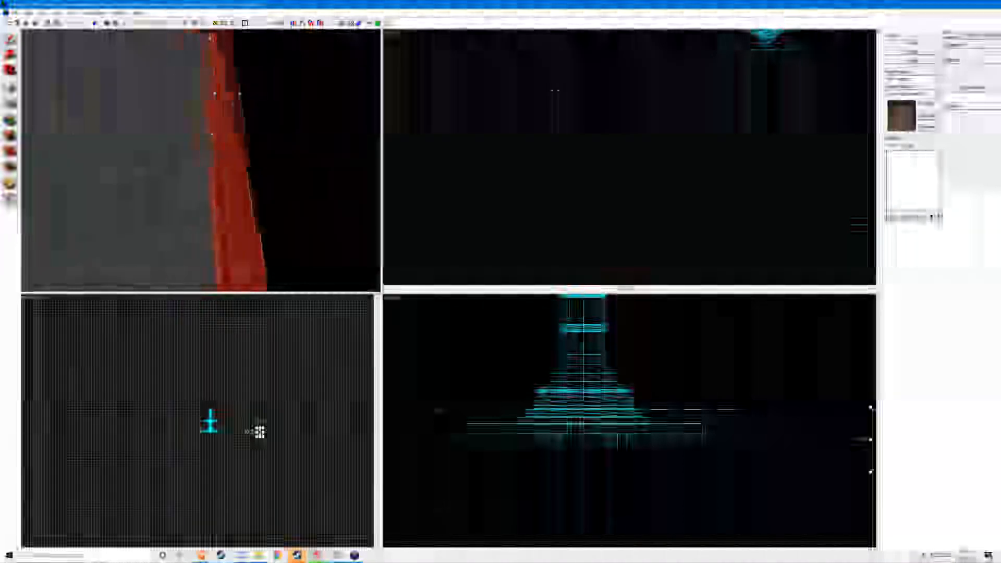
key("s")
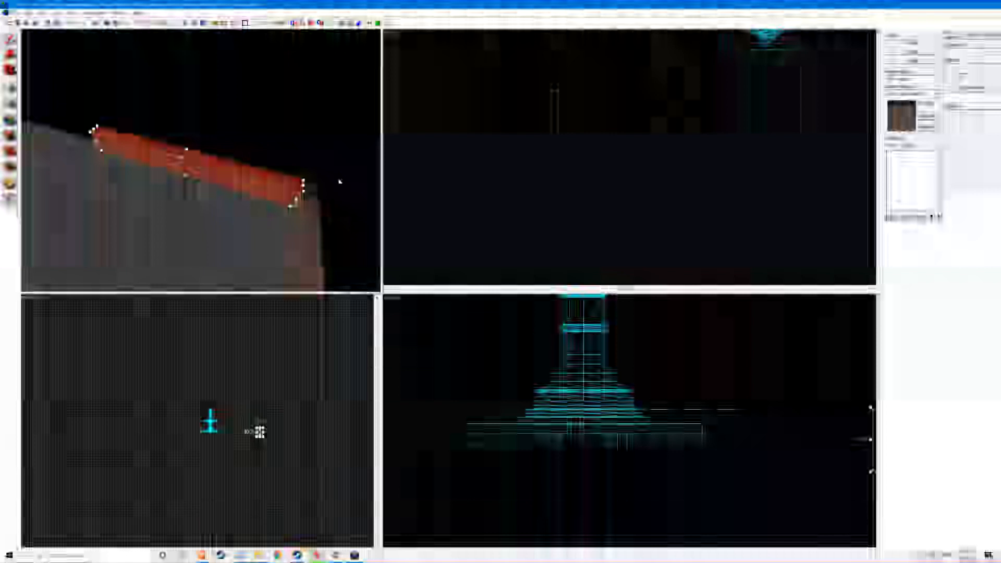
scroll(213, 155, "up", 1)
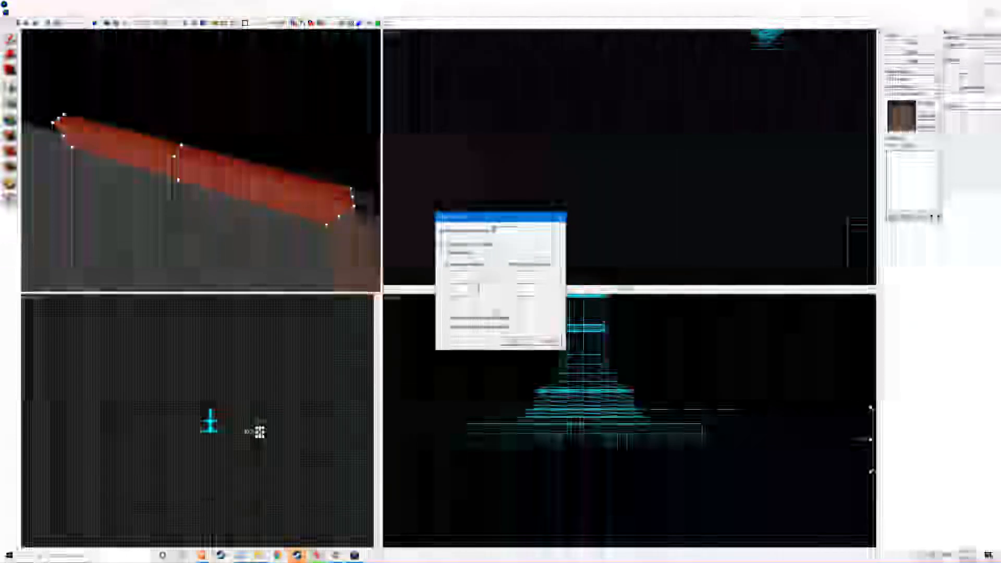
left_click_drag(502, 216, 569, 256)
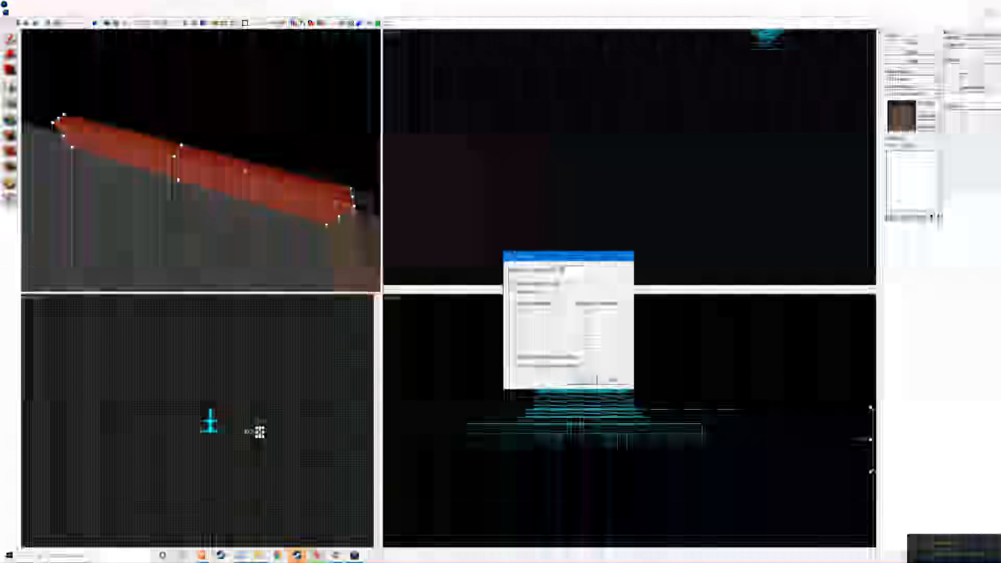
left_click(565, 270)
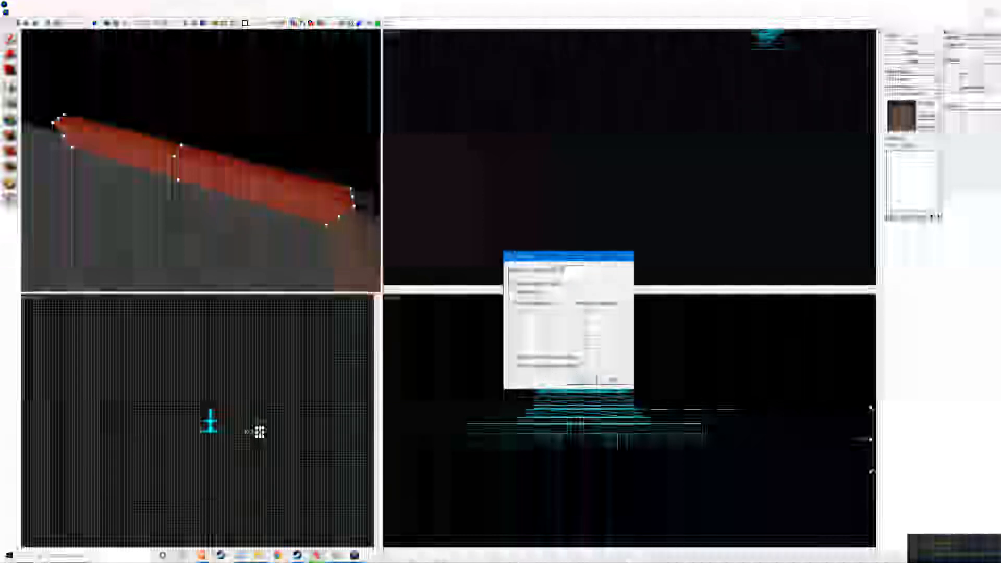
left_click(608, 380)
Step: Raise the selected brick wall block above the floor edge in the side elevation
scroll(605, 428, "down", 7)
scroll(708, 453, "up", 6)
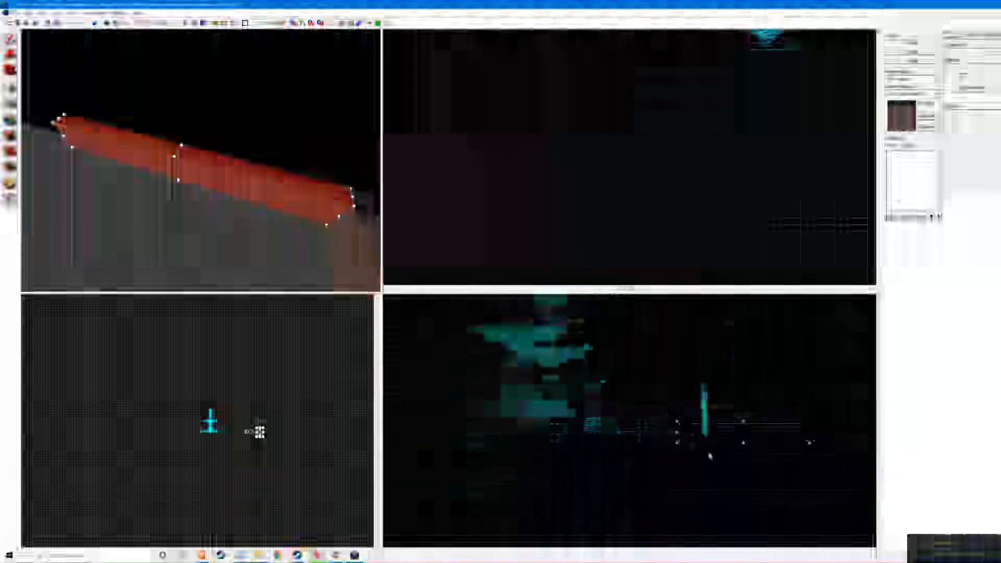
left_click_drag(669, 403, 670, 342)
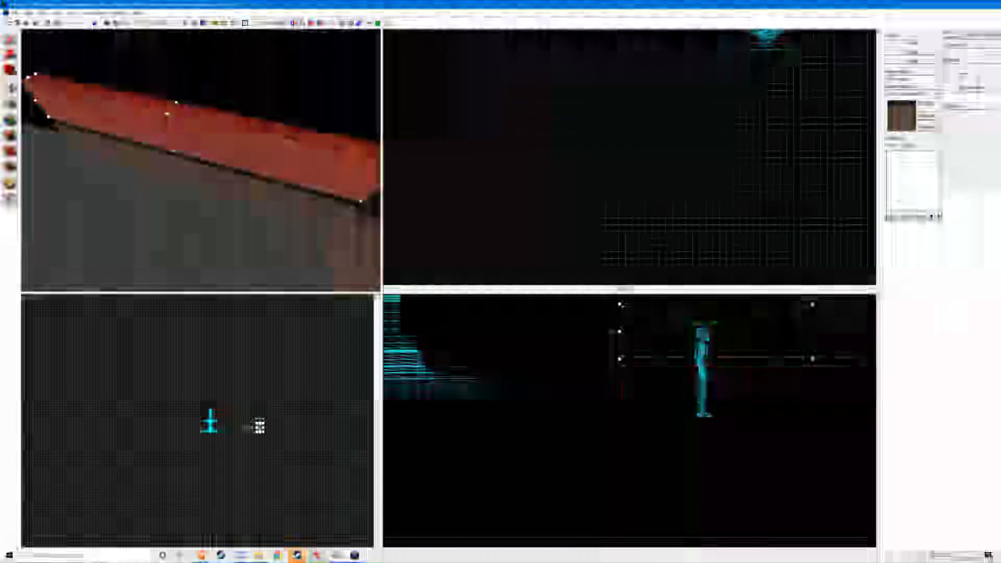
key("Escape")
left_click(646, 341)
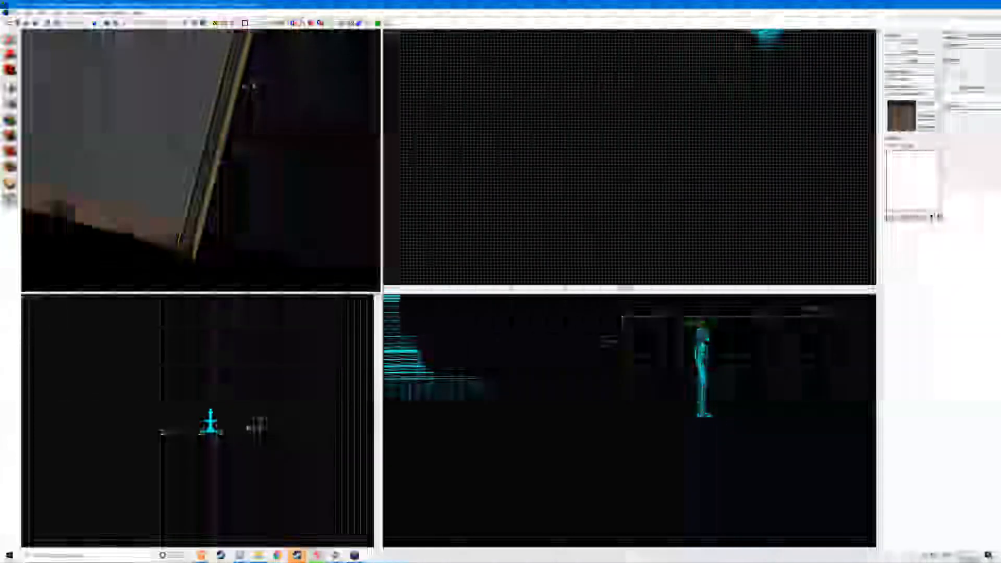
Step: Check the raised wall block's position from the adjoining floor corner and select the floor surface
left_click(237, 77)
key("z")
key("w")
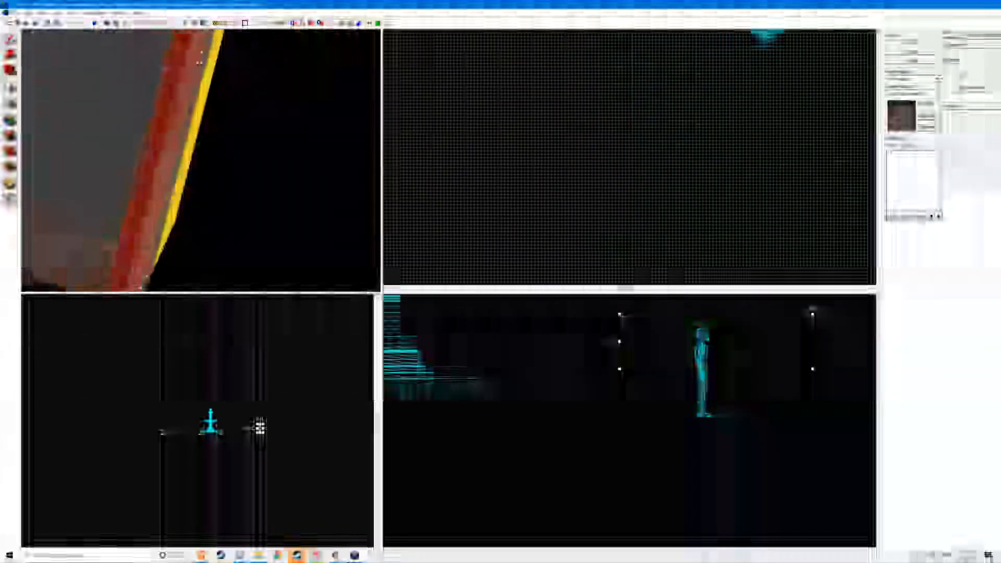
key("s")
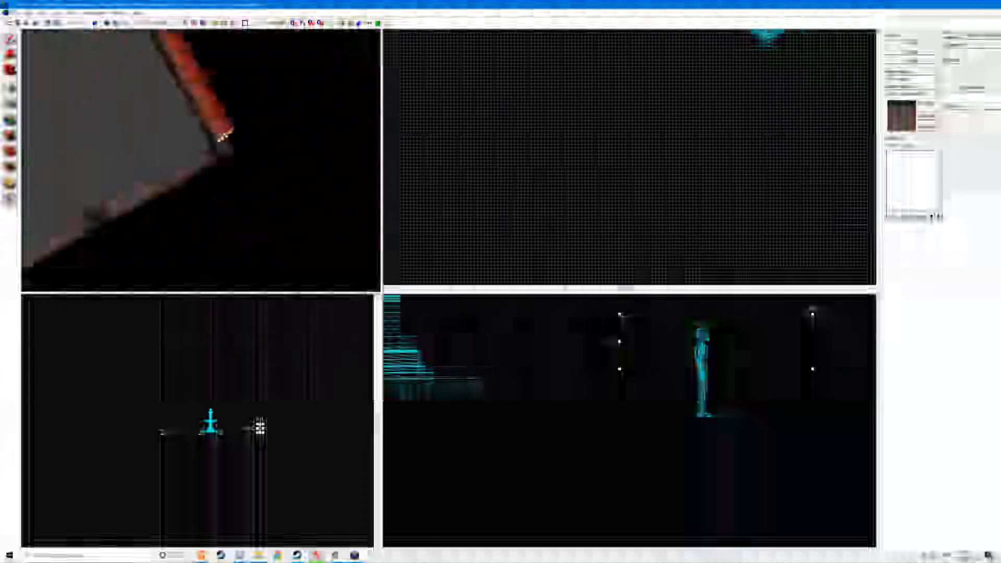
left_click(201, 159)
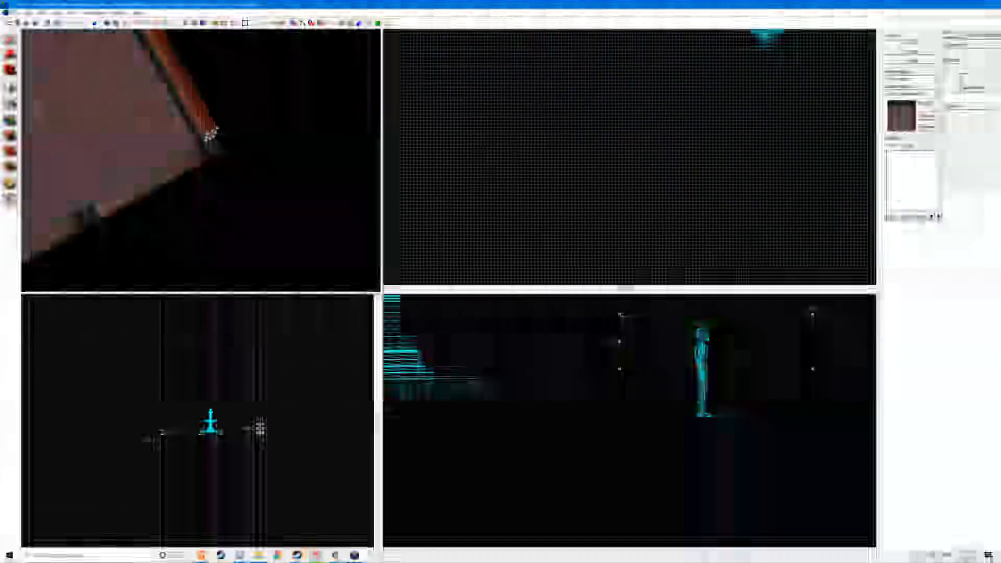
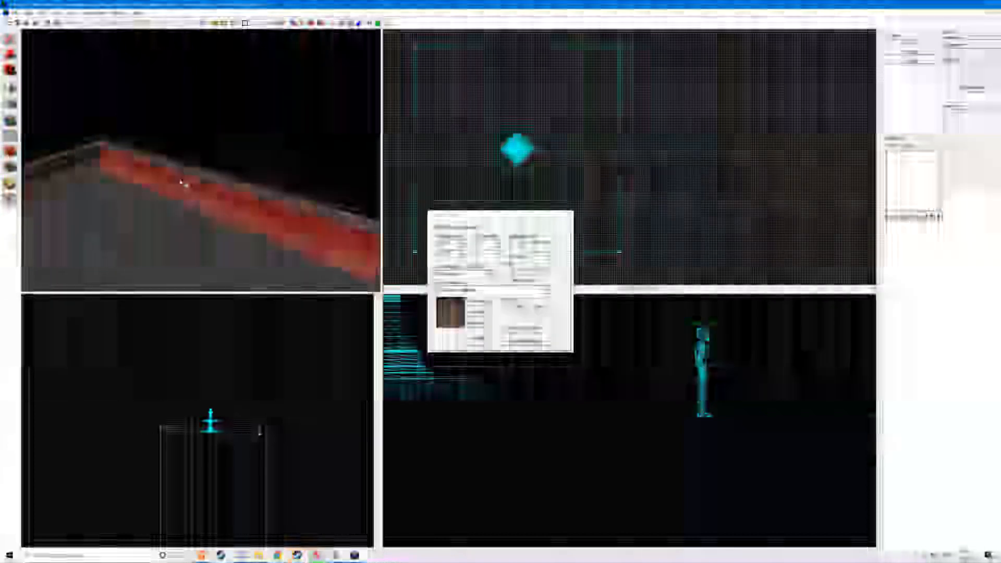
Step: Examine the wall faces and floor edges around the map while face editing is open
key("w")
key("w")
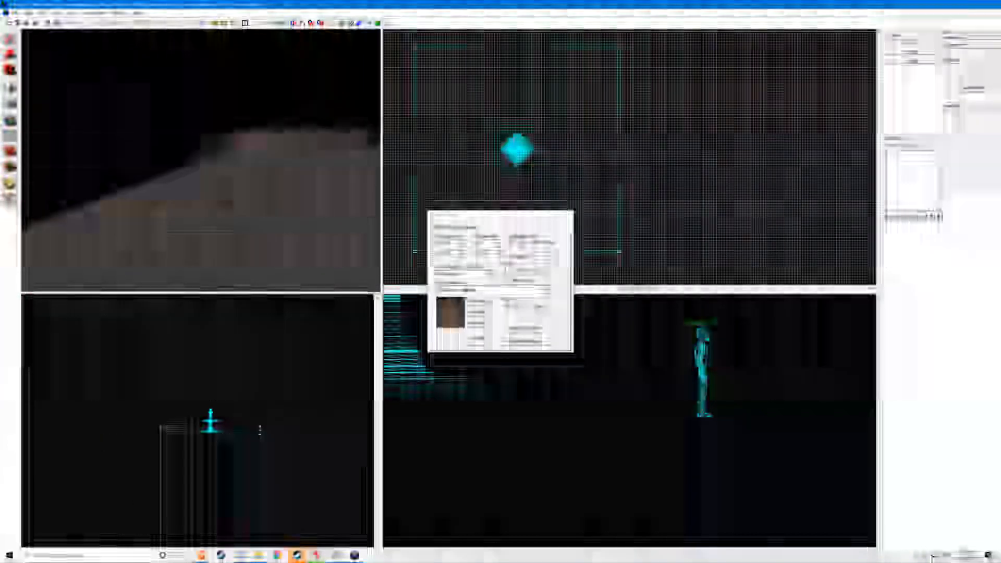
key("w")
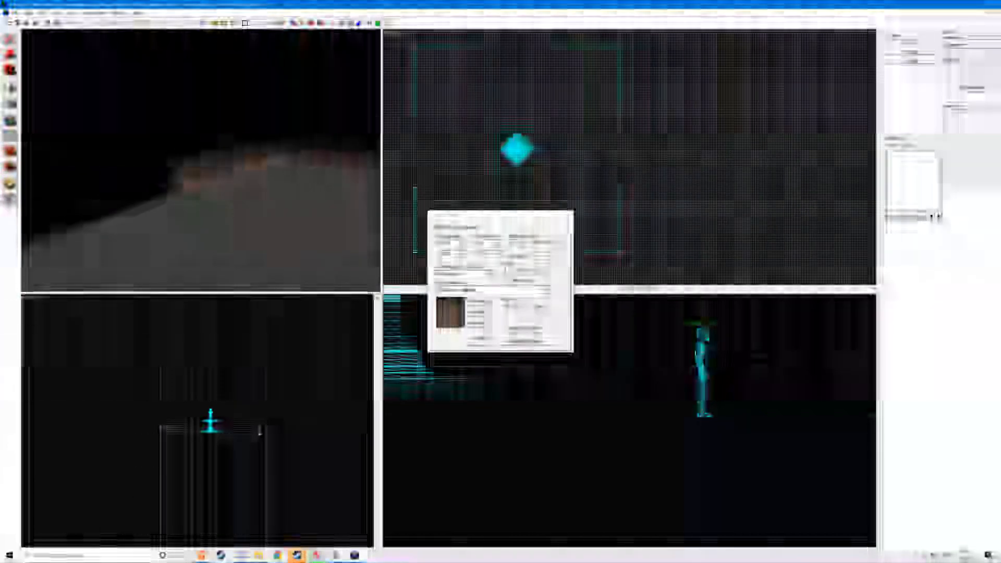
key("s")
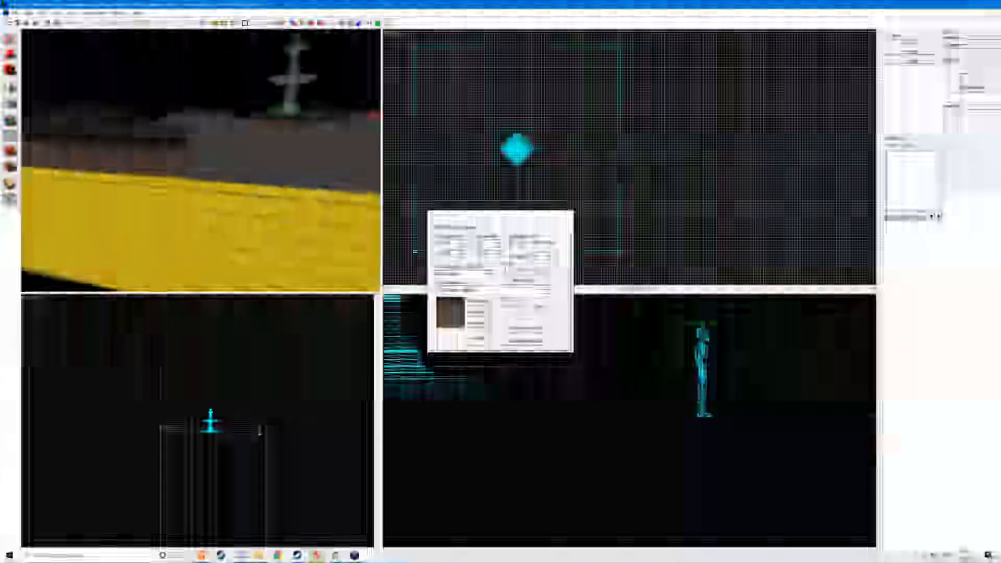
key("s")
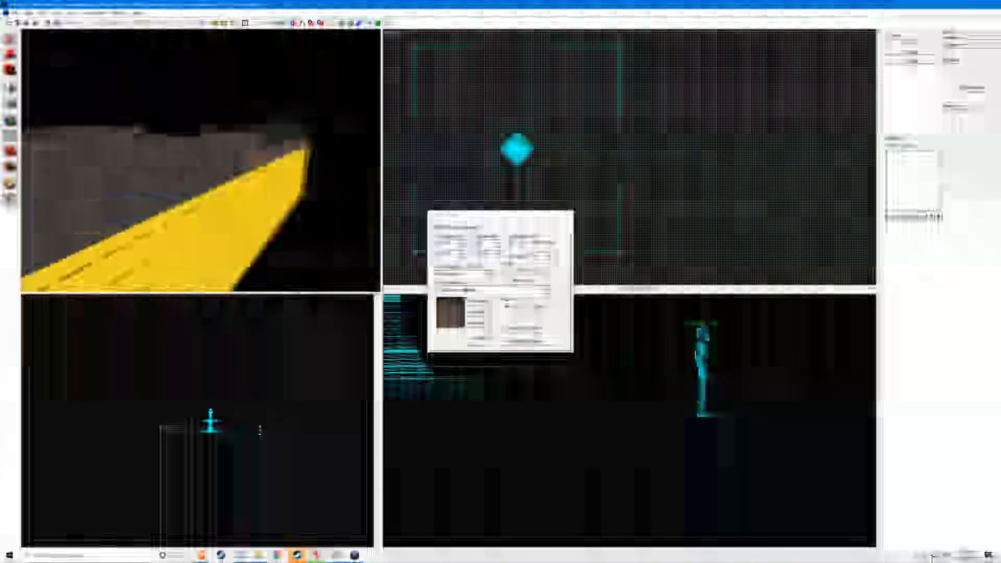
key("w")
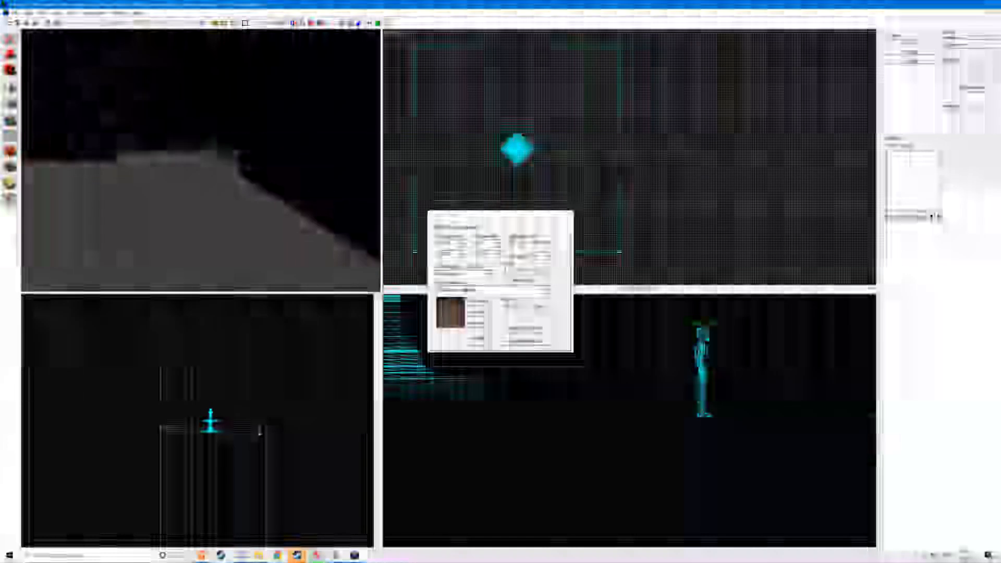
key("s")
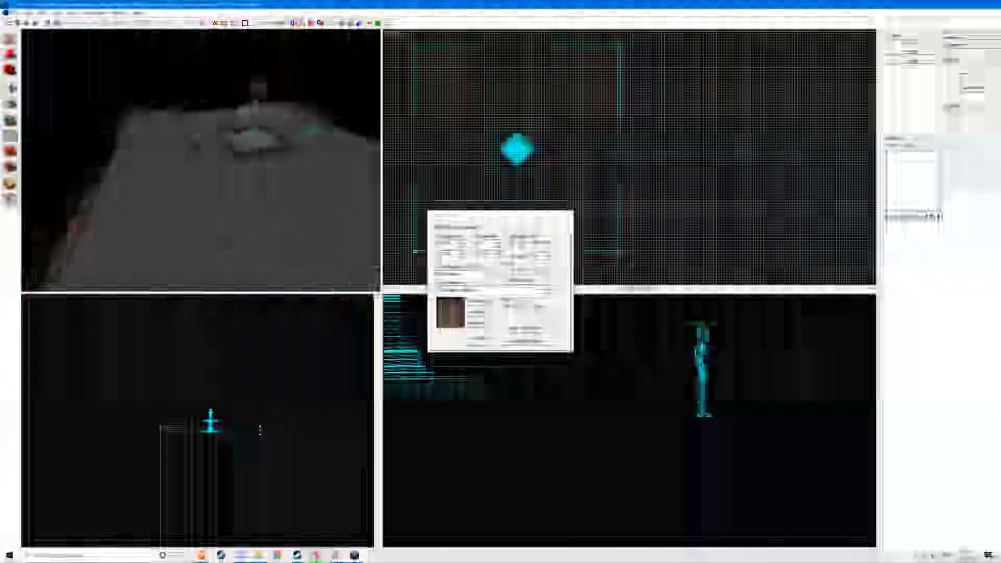
Step: Pick the grey texture in face editing and apply it to the corner wall faces around the floor
left_click(200, 161)
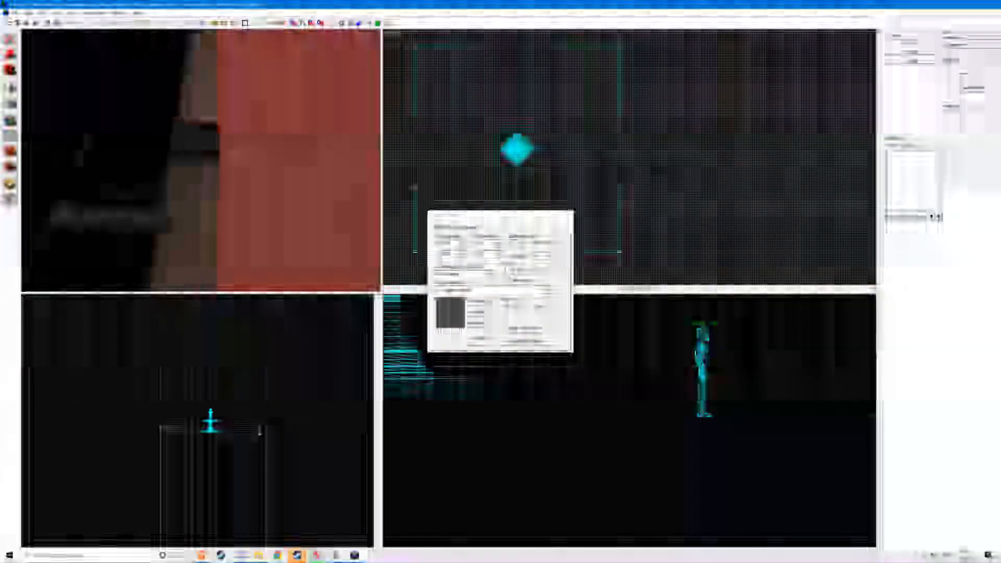
key("w")
key("w")
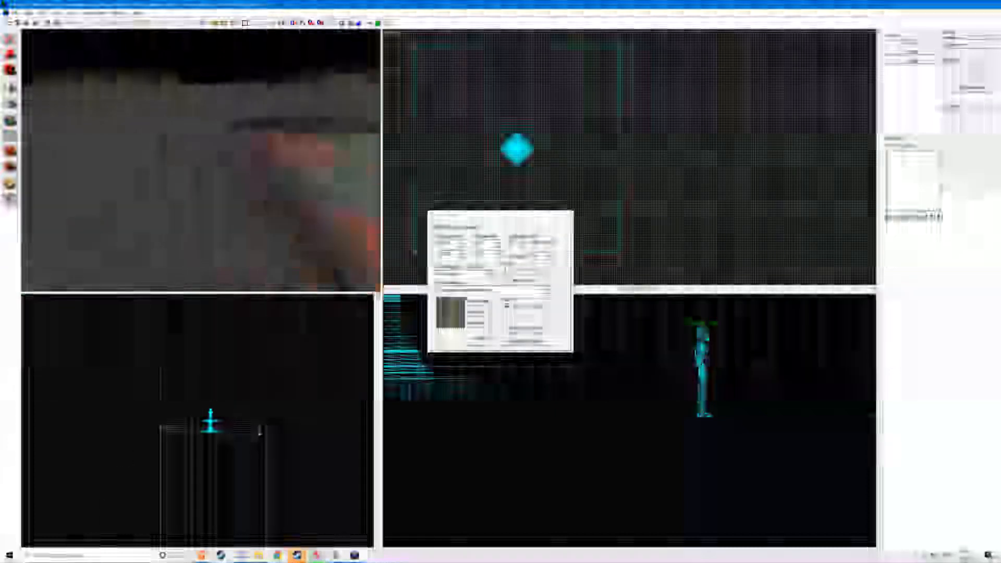
key("w")
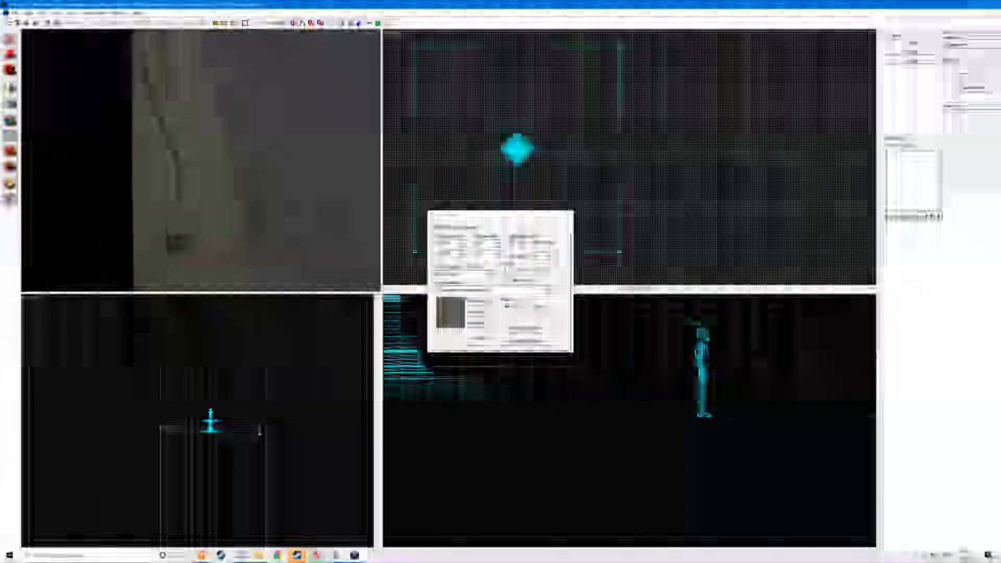
key("z")
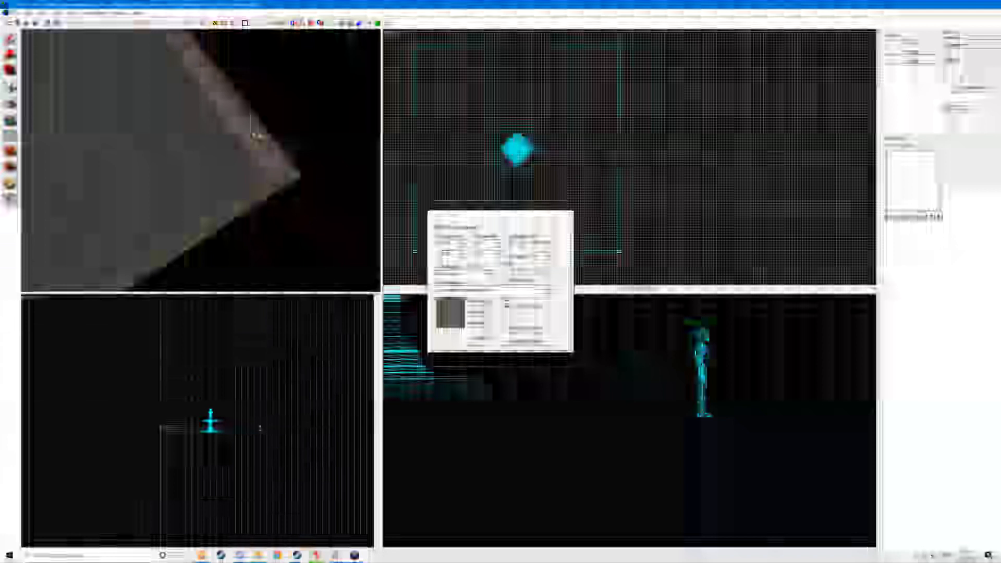
key("w")
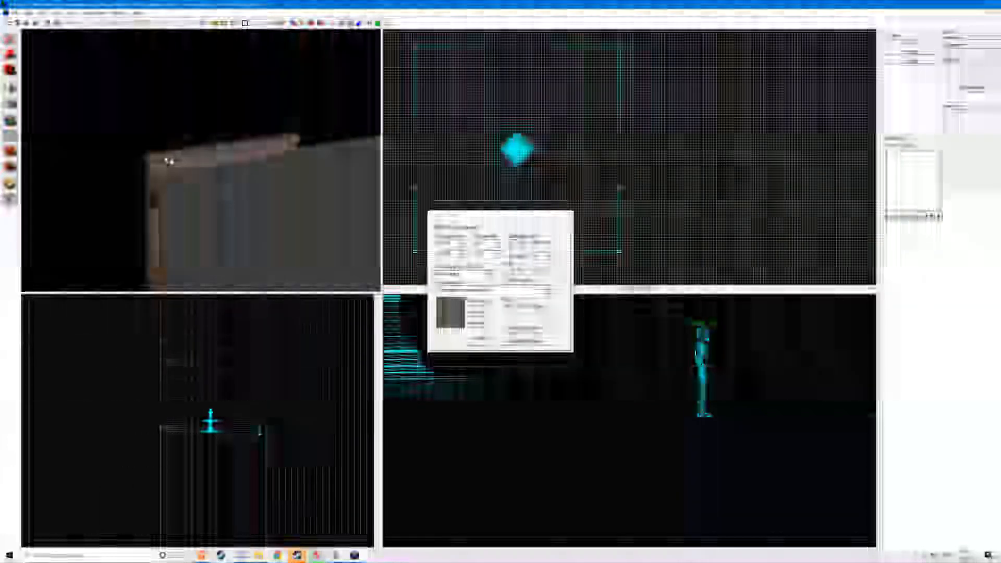
key("w")
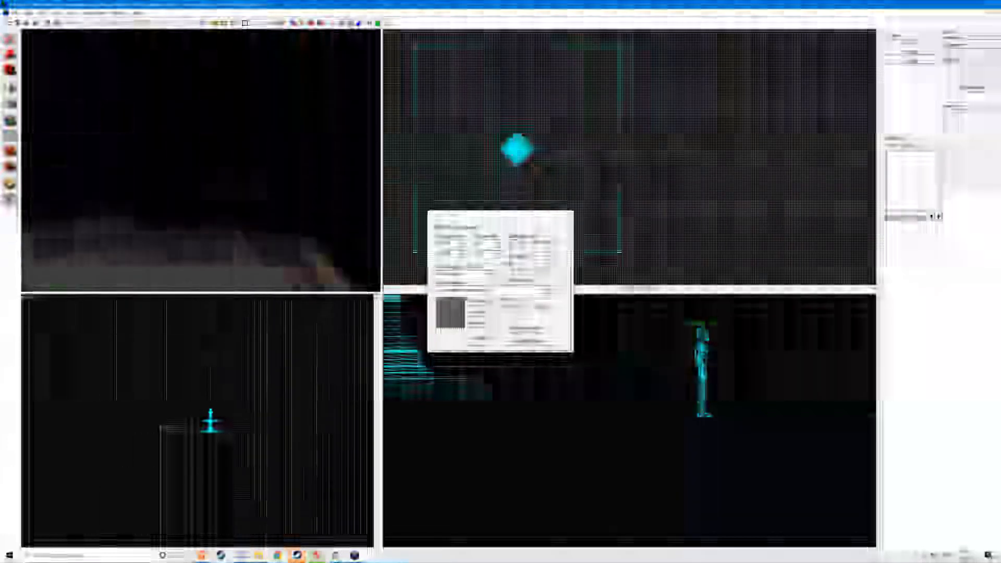
key("w")
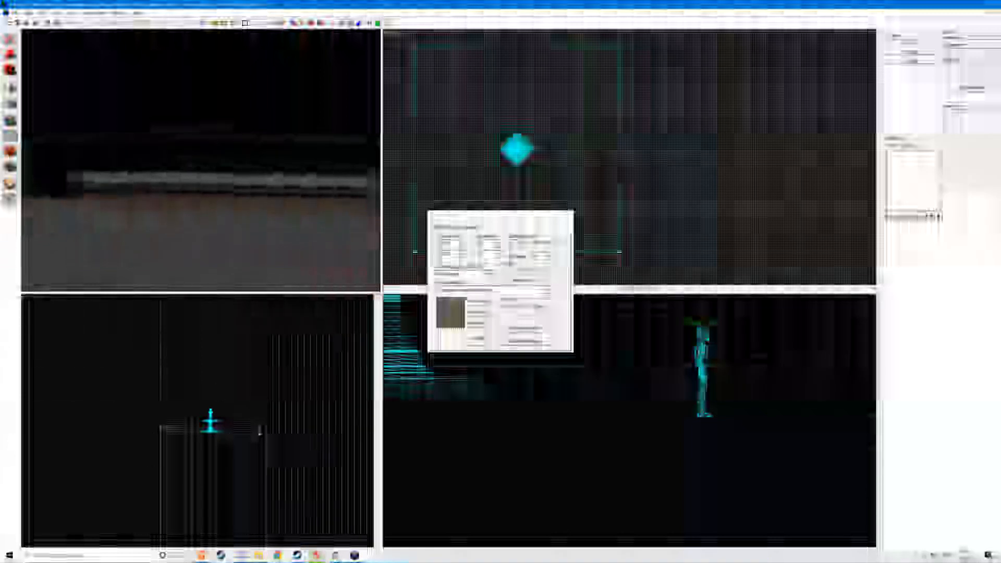
key("w")
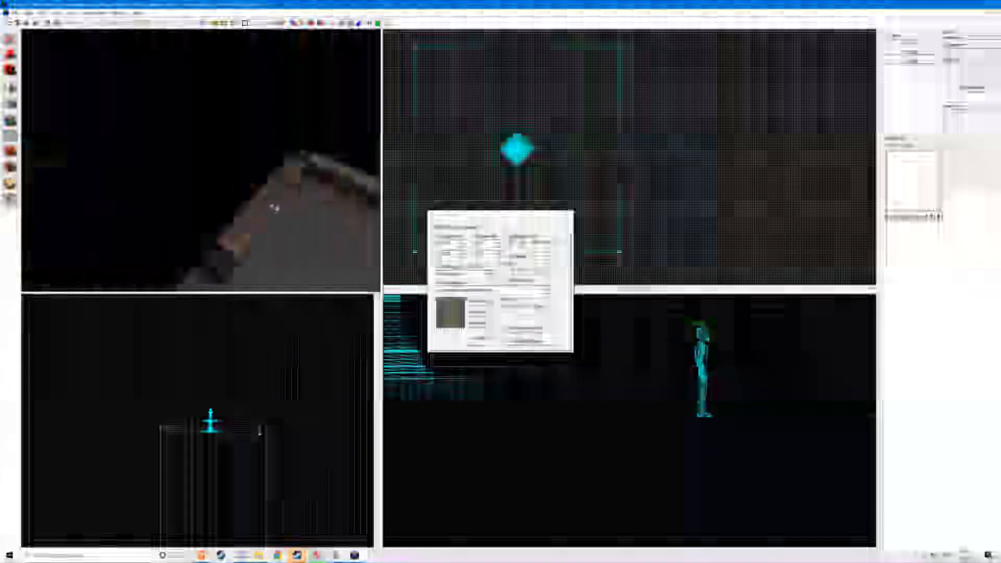
key("w")
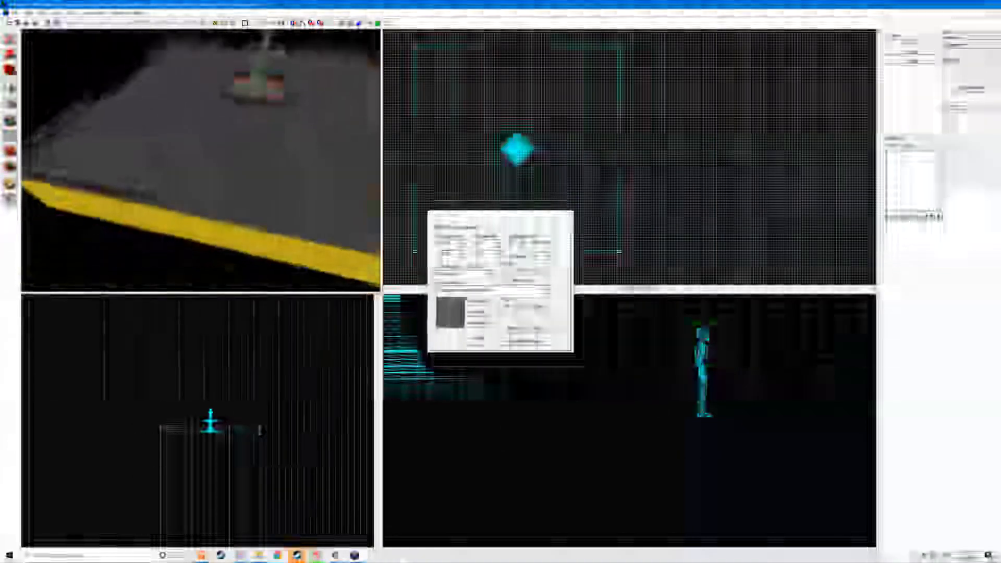
key("w")
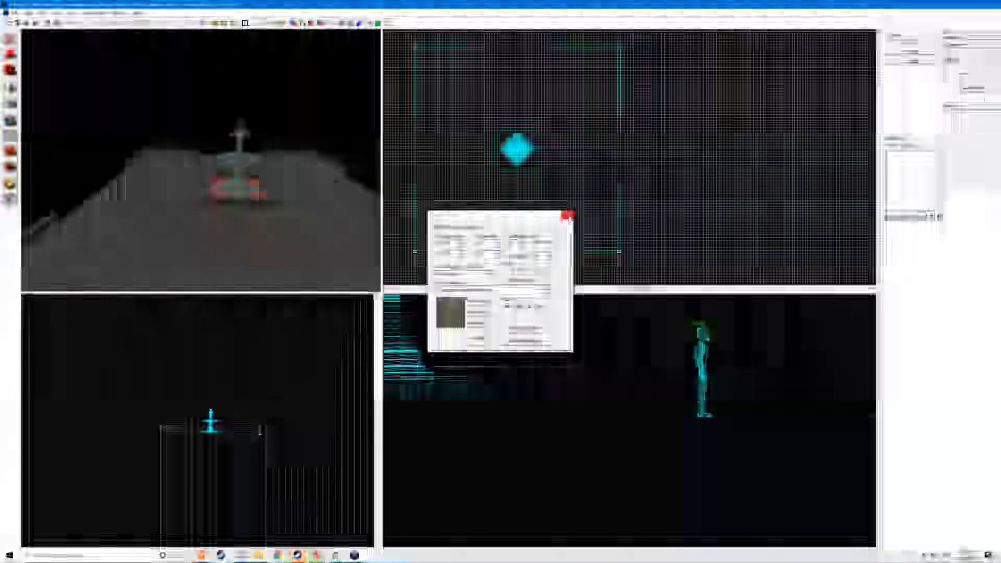
Step: Close face editing and create a concrete block about 80 by 8 units and 40 high, running inward from the corner's low wall
left_click(568, 216)
key("z")
key("w")
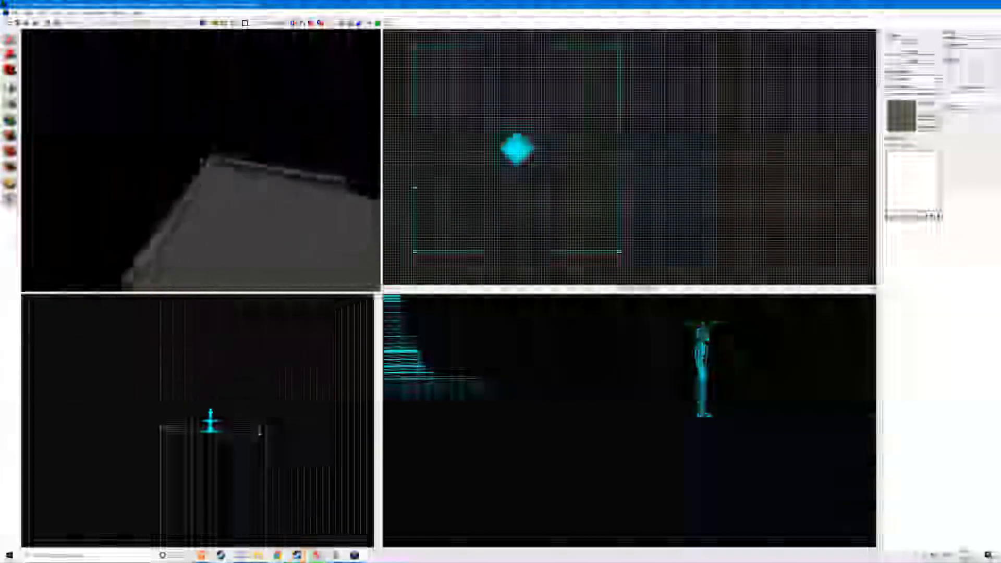
key("w")
left_click(201, 161)
key("s")
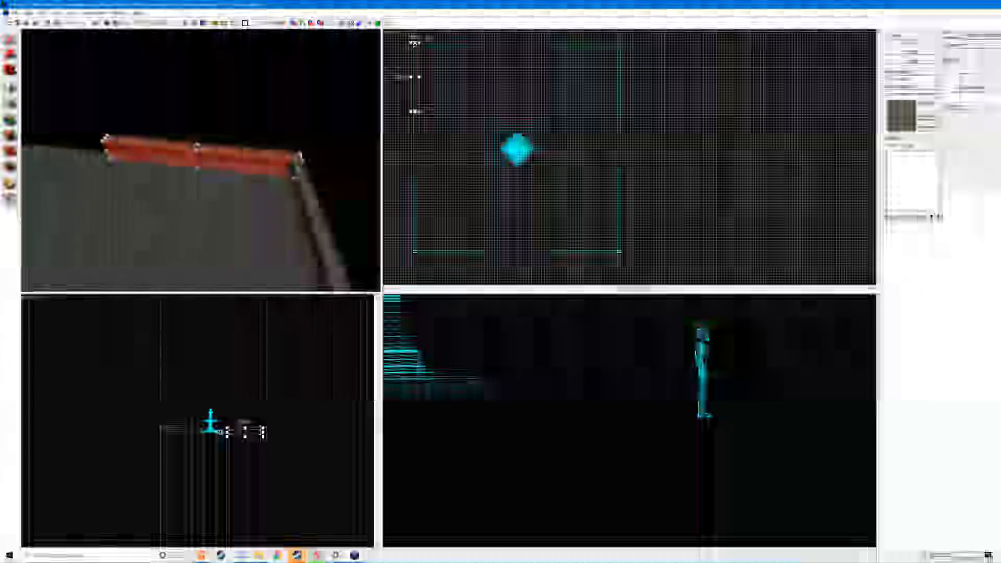
scroll(471, 73, "up", 5)
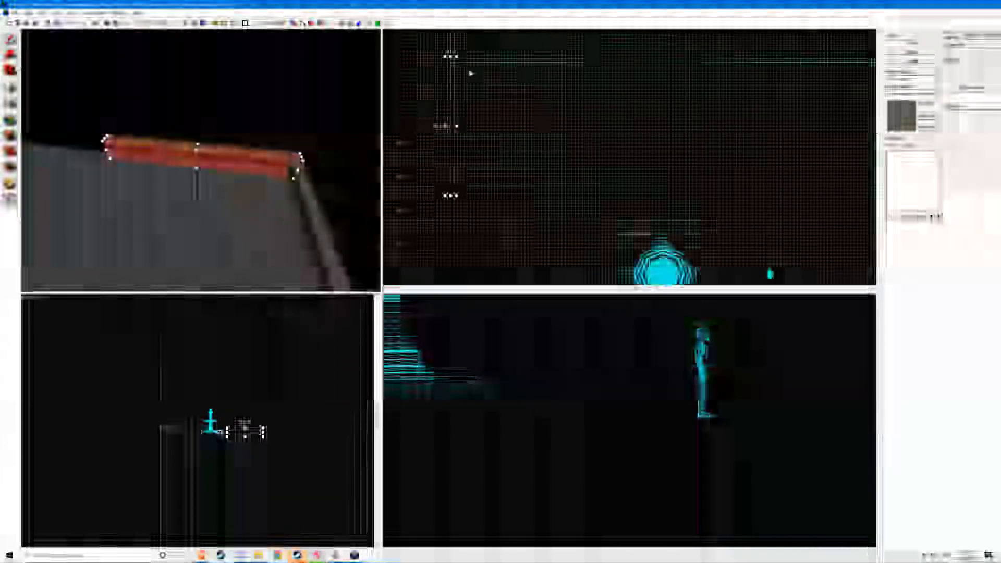
scroll(463, 83, "up", 2)
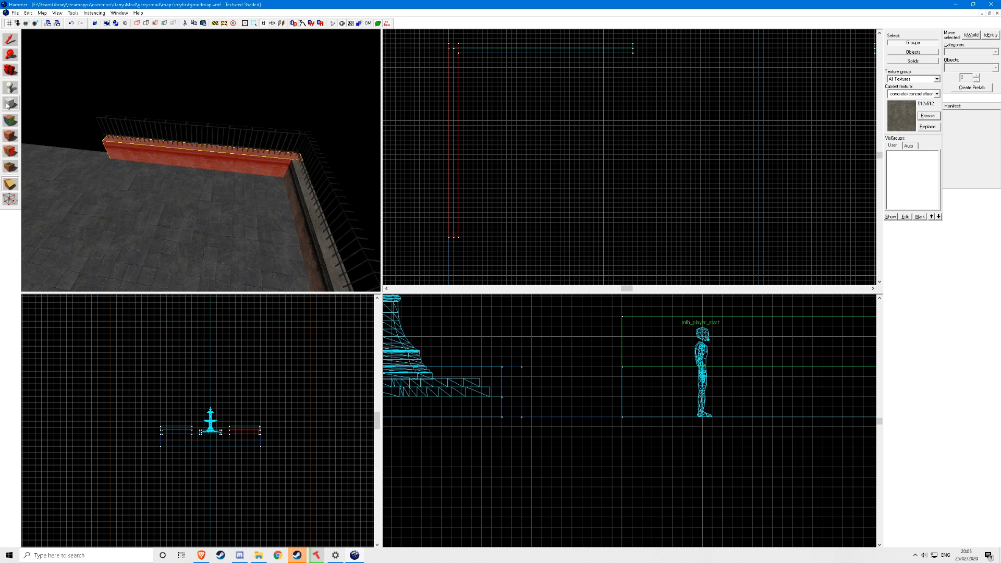
scroll(452, 99, "up", 1)
left_click_drag(455, 103, 473, 109)
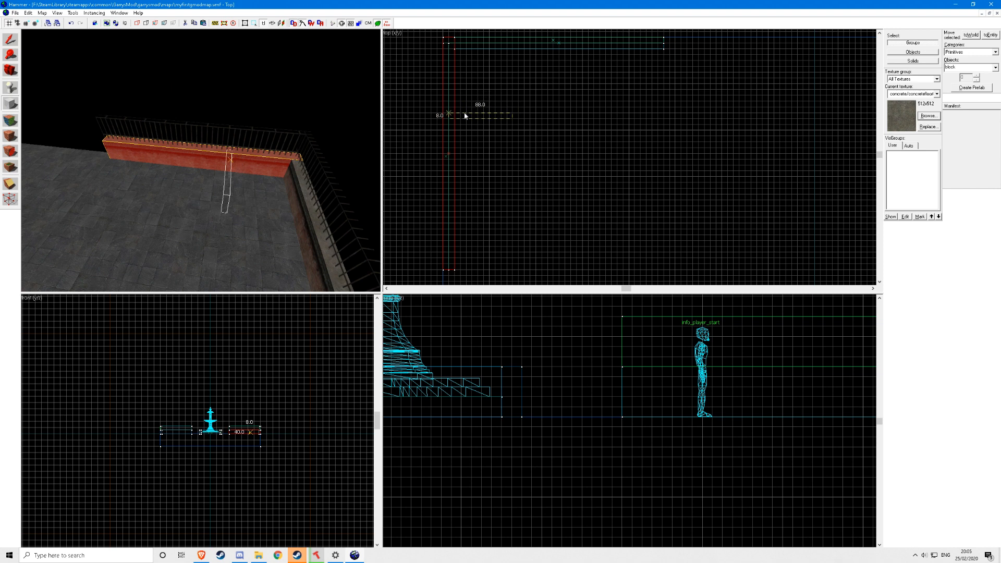
key("Return")
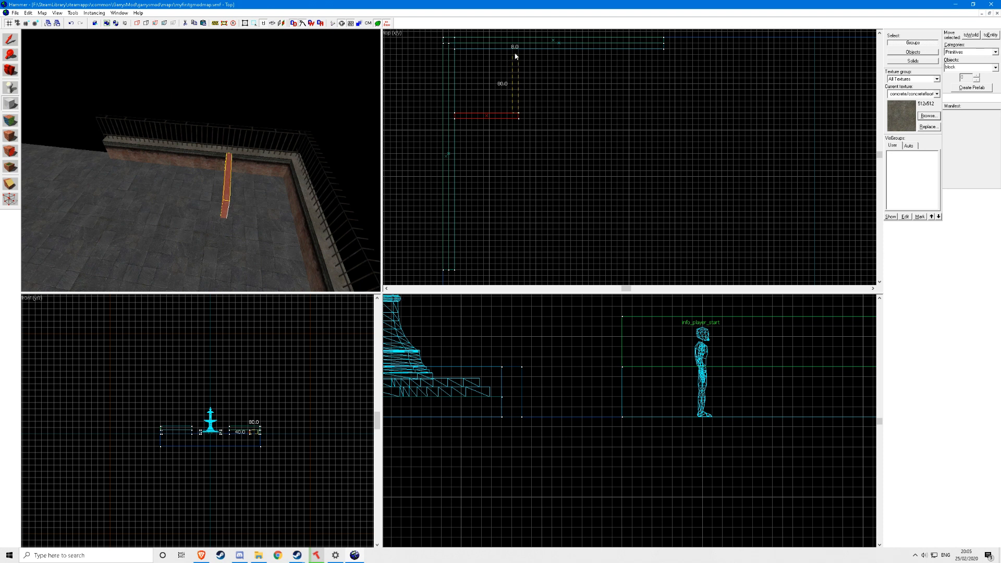
Step: Create a second block about 8 by 80 units perpendicular to the first and close the square against the corner walls
left_click_drag(515, 56, 516, 55)
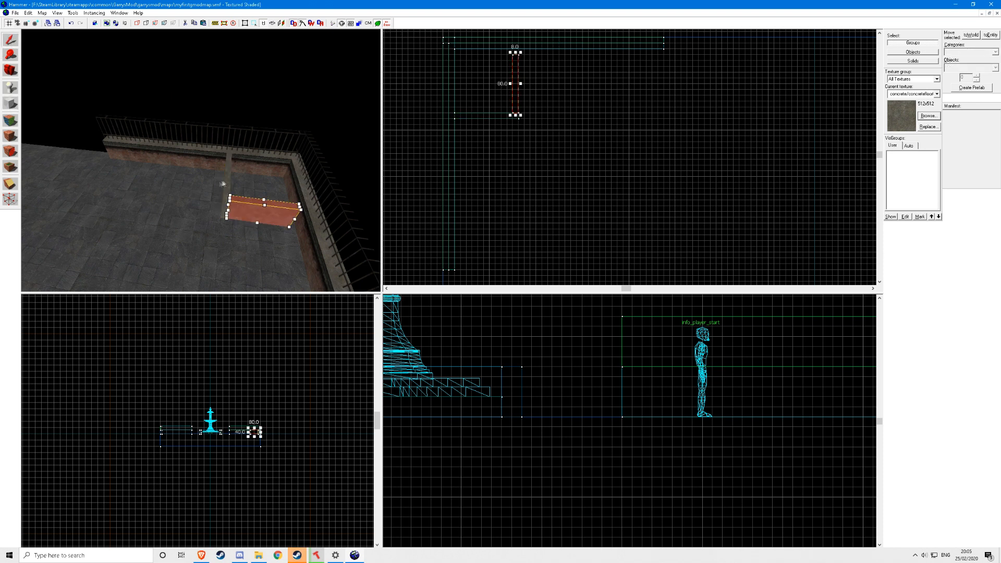
left_click_drag(469, 91, 471, 85)
key("z")
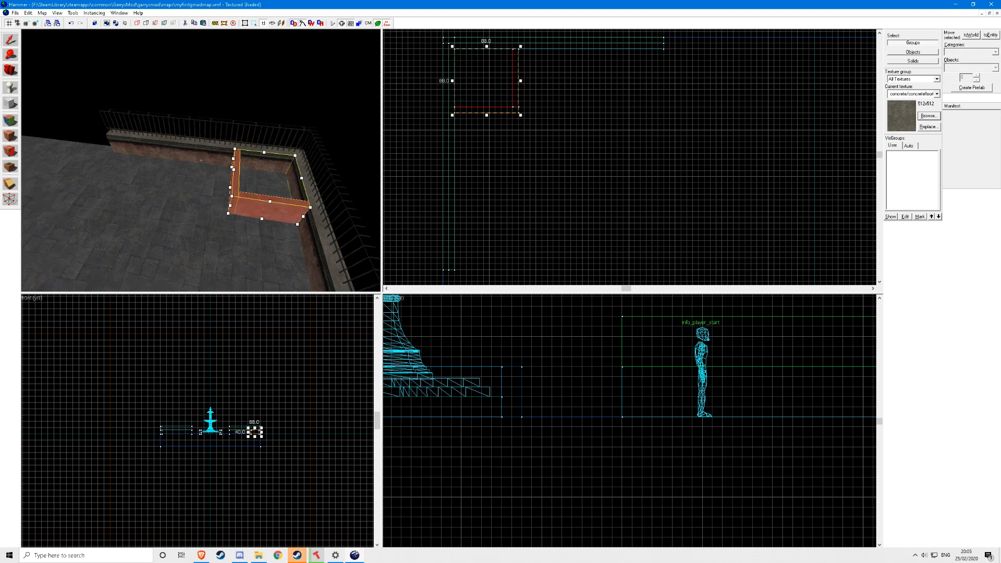
Step: Lower the two new planter walls to 32 units high
key("w")
key("s")
key("w")
key("z")
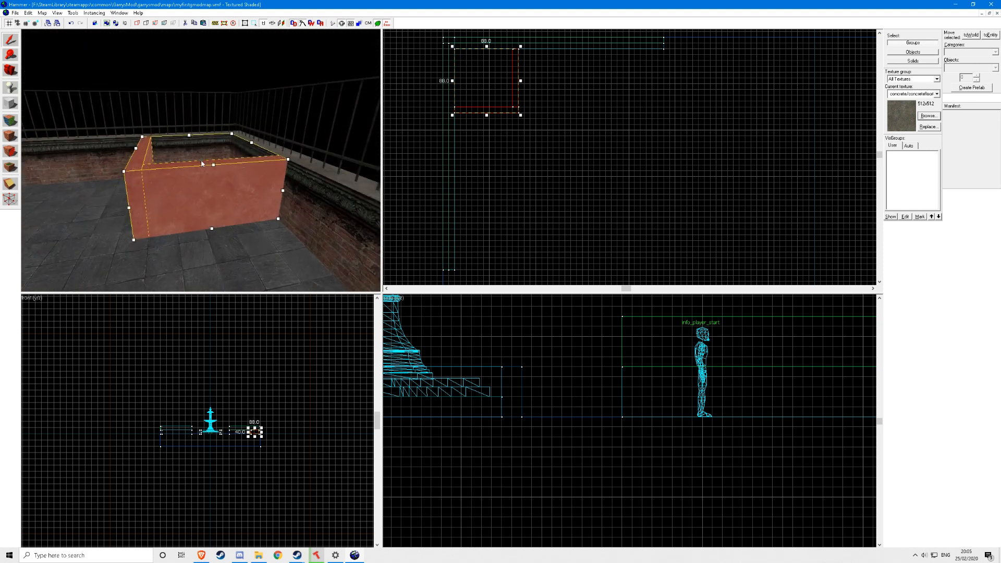
left_click_drag(214, 166, 217, 186)
key("z")
key("w")
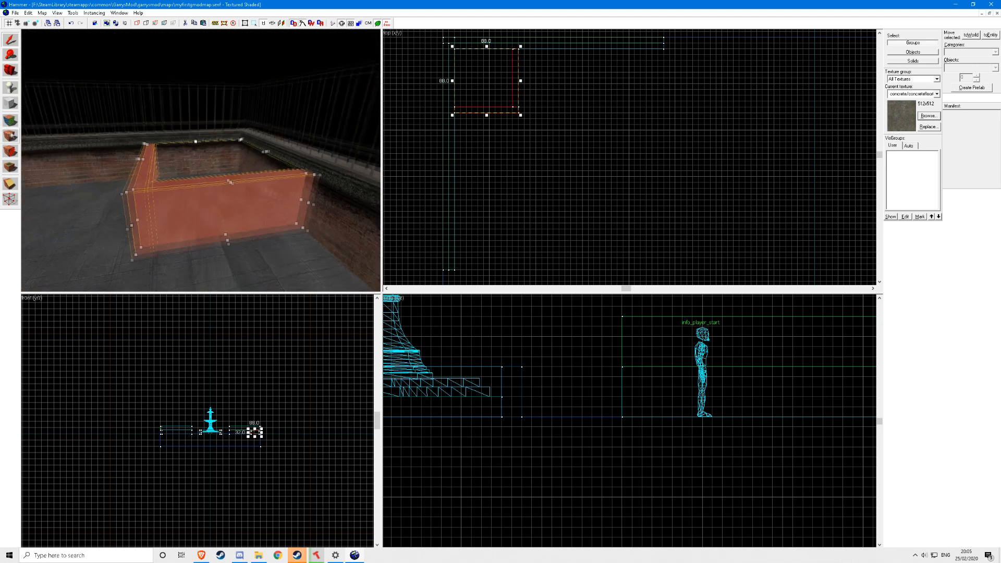
Step: In face editing, sample brick/brickwall008d from the existing low wall and apply it to the first planter wall's outer face
key("z")
key("shift+a")
left_click(323, 229)
right_click(297, 214)
key("z")
key("a")
key("z")
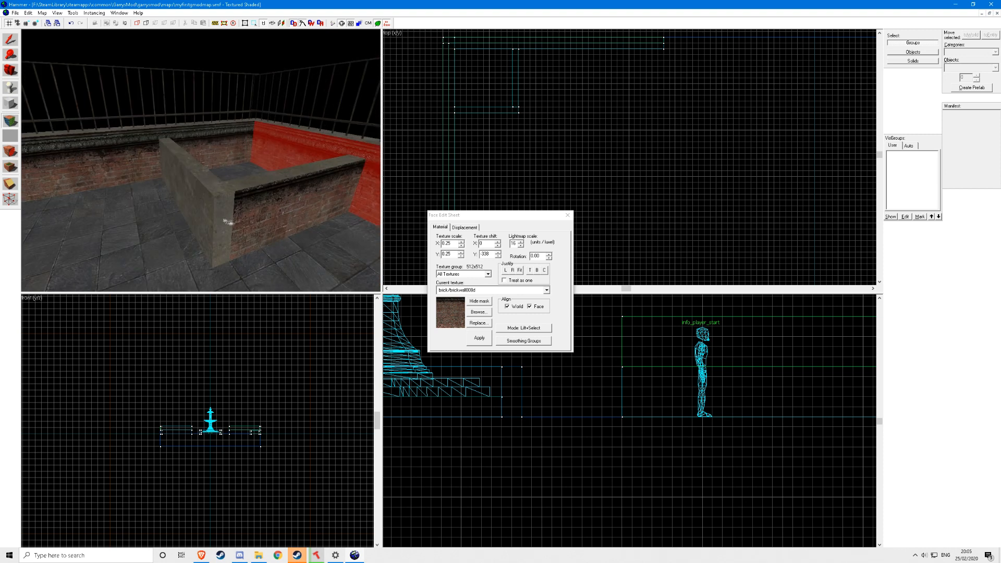
Step: Apply the brickwall008d texture to the remaining side faces of the two planter walls
left_click(224, 220)
left_click(246, 222)
right_click(208, 211)
right_click(221, 212)
key("z")
key("w")
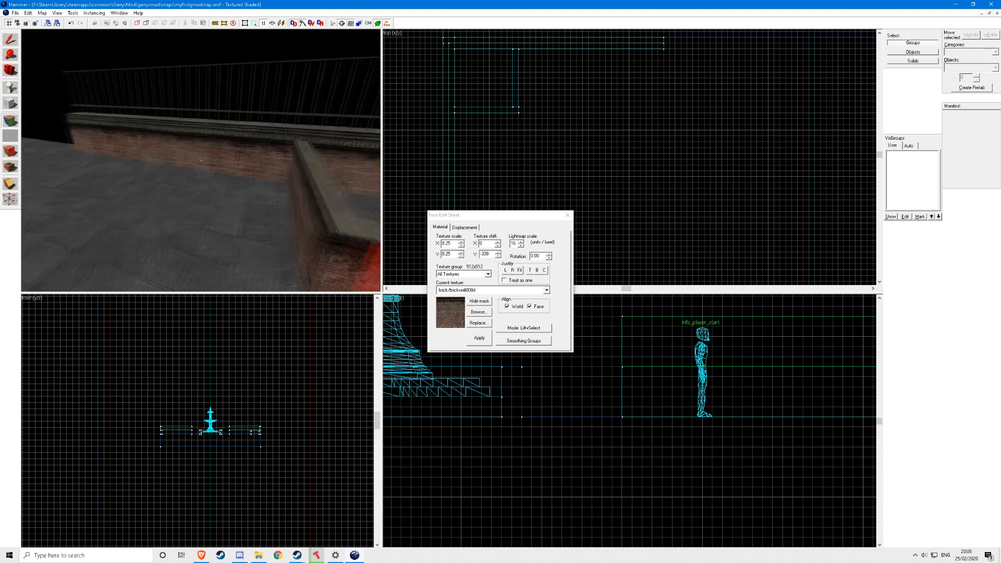
key("w")
key("z")
right_click(206, 167)
key("z")
key("w")
key("z")
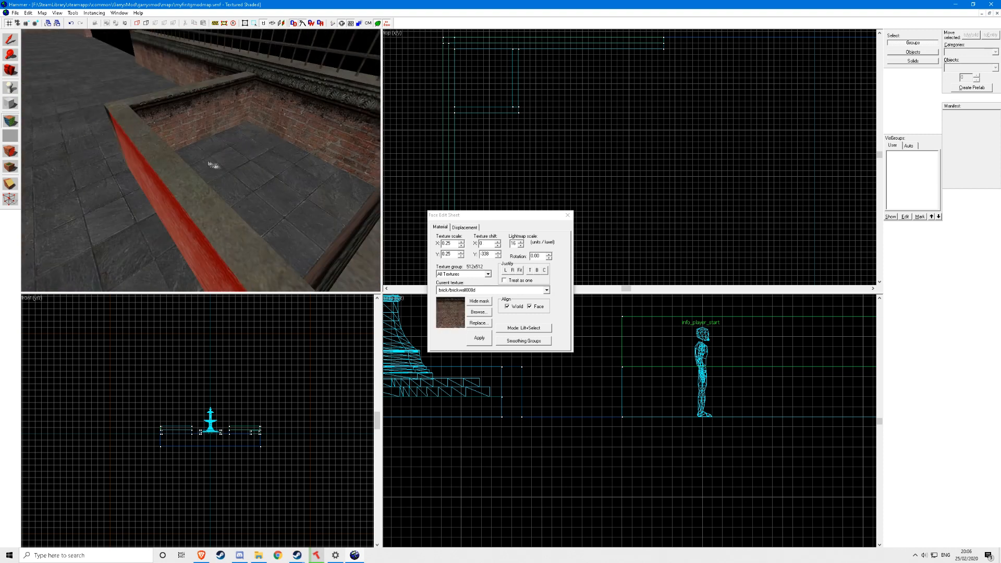
Step: Sample the cs_italy/cobble02 texture from the floor, apply it to the planter walls' top faces and close face editing
left_click(262, 167)
key("z")
key("s")
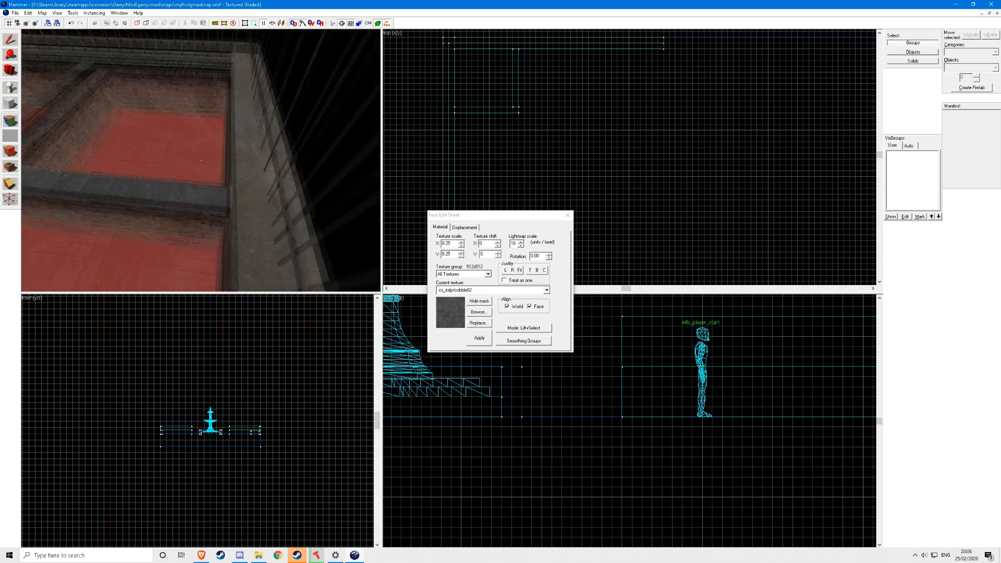
key("z")
left_click(567, 215)
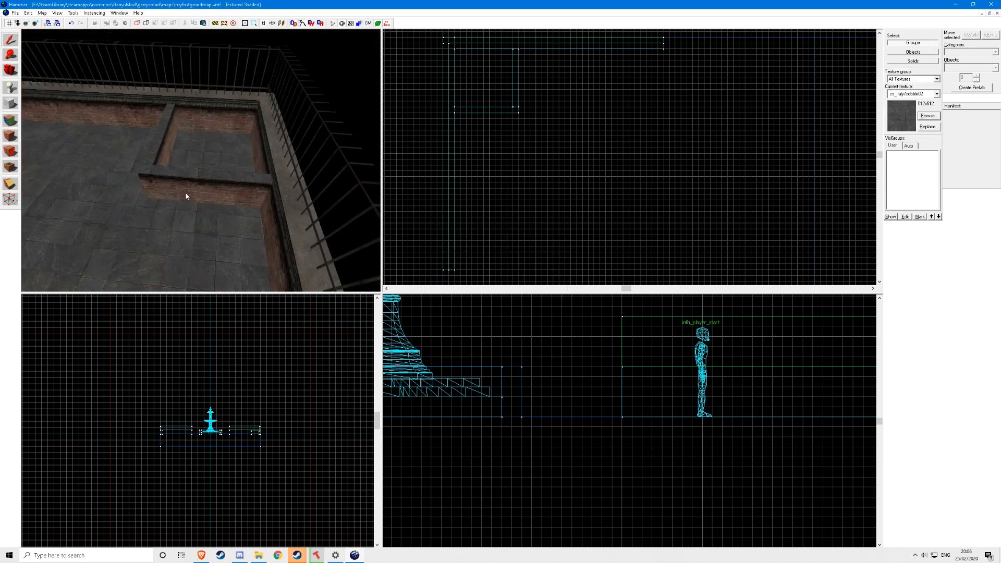
Step: Create an 80 by 80 unit block, 32 units high, filling the space inside the planter walls
left_click(182, 152)
key("z")
key("z")
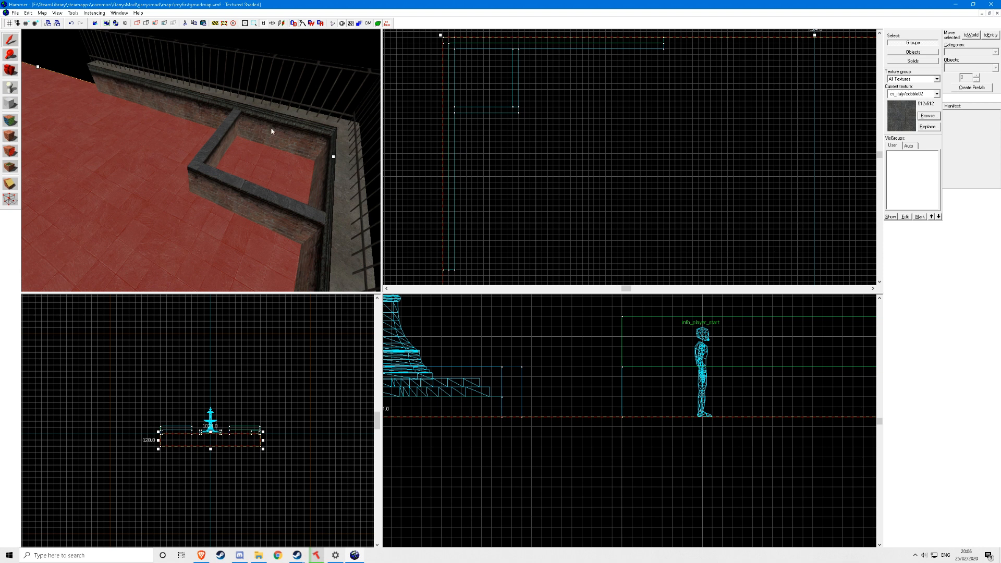
left_click(216, 151)
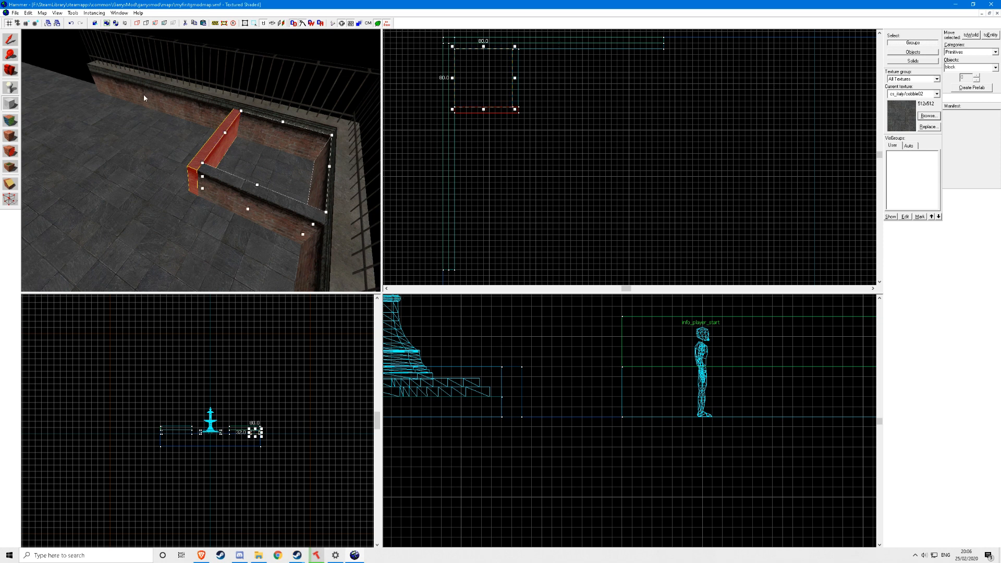
key("Return")
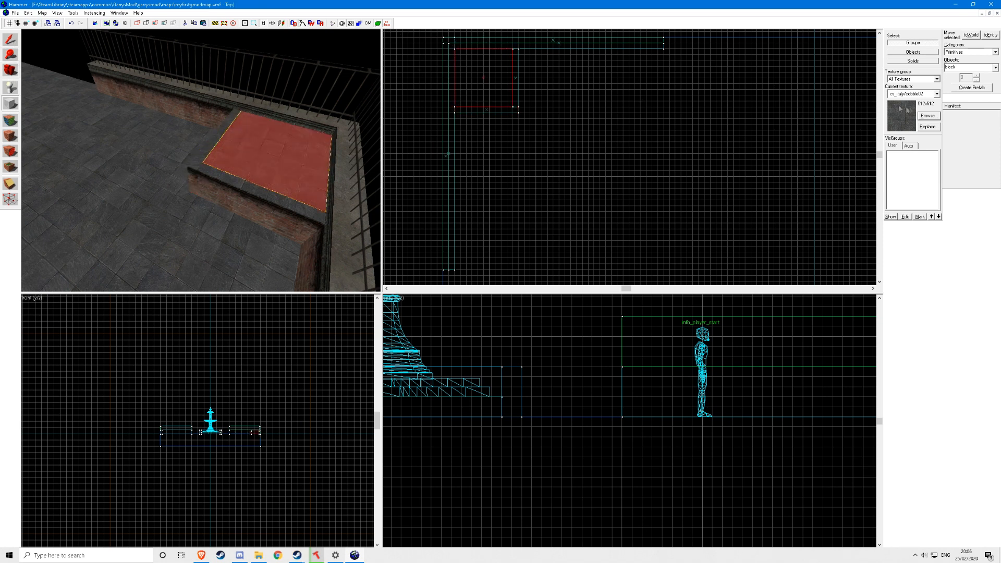
Step: Pick the tools/toolsnodraw texture and apply it to the whole planter fill block
left_click(930, 117)
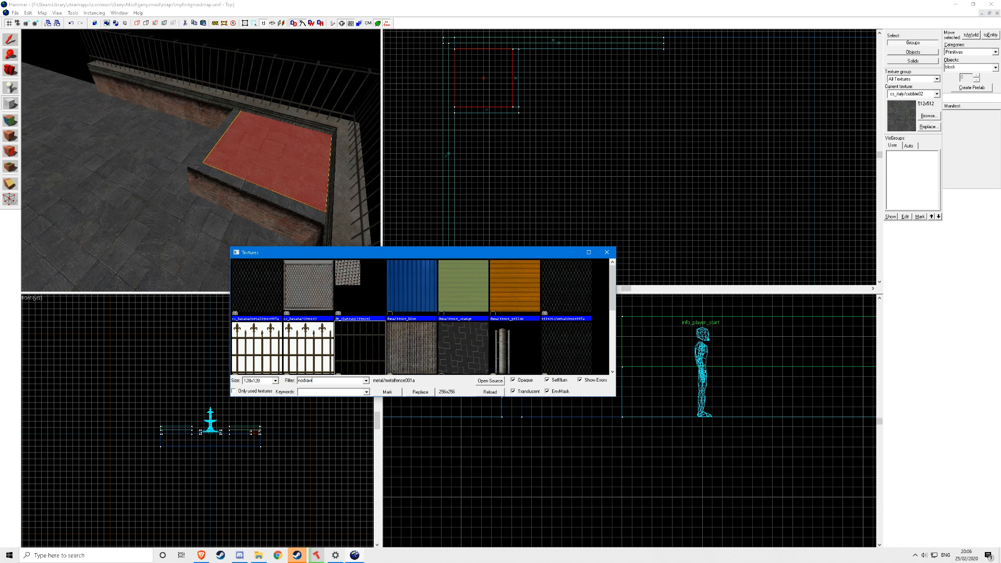
double_click(256, 289)
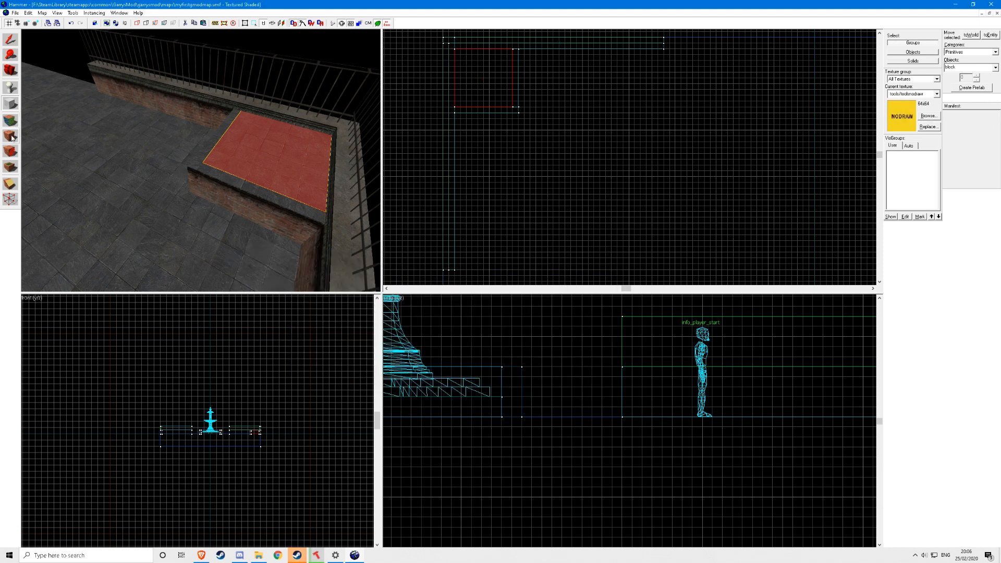
left_click(12, 138)
Step: Lower the top of the nodraw fill block slightly below the rim of the planter walls
key("w")
key("z")
key("s")
key("w")
key("shift+s")
key("z")
left_click_drag(230, 171, 232, 189)
key("w")
Step: Search the textures for "grass" in face editing and apply a grass texture to the fill block's top face
left_click(10, 120)
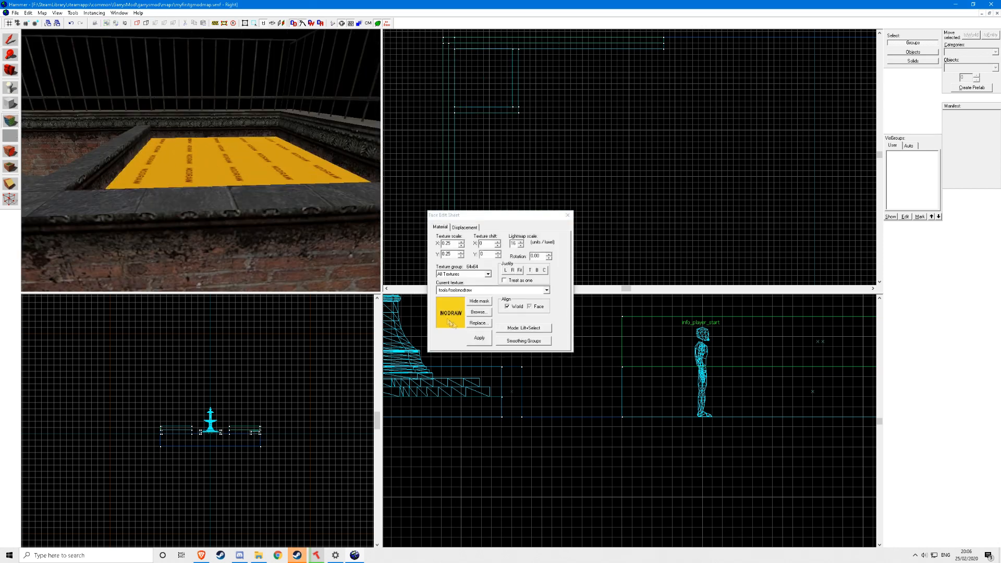
left_click(476, 313)
type("grass")
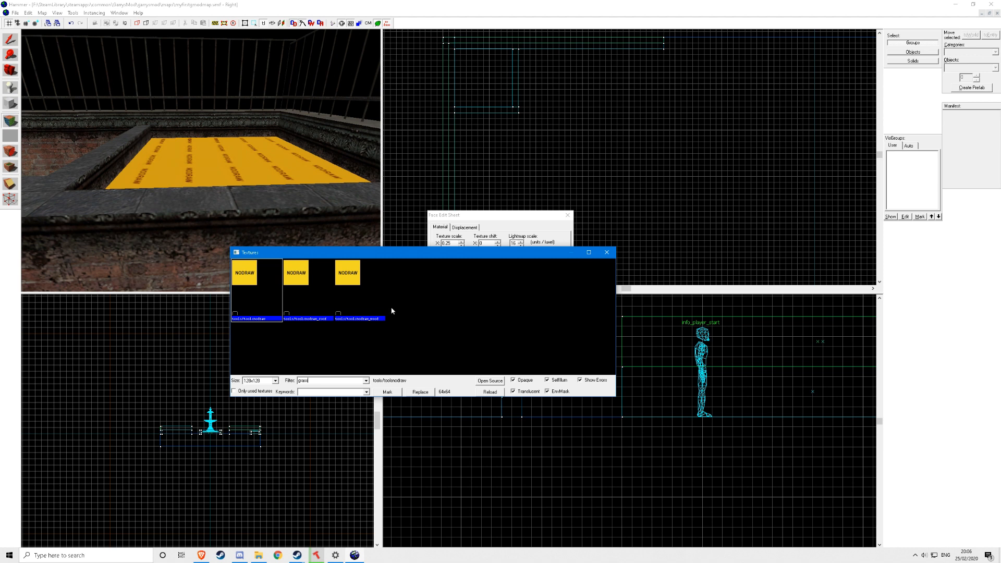
scroll(408, 307, "down", 2)
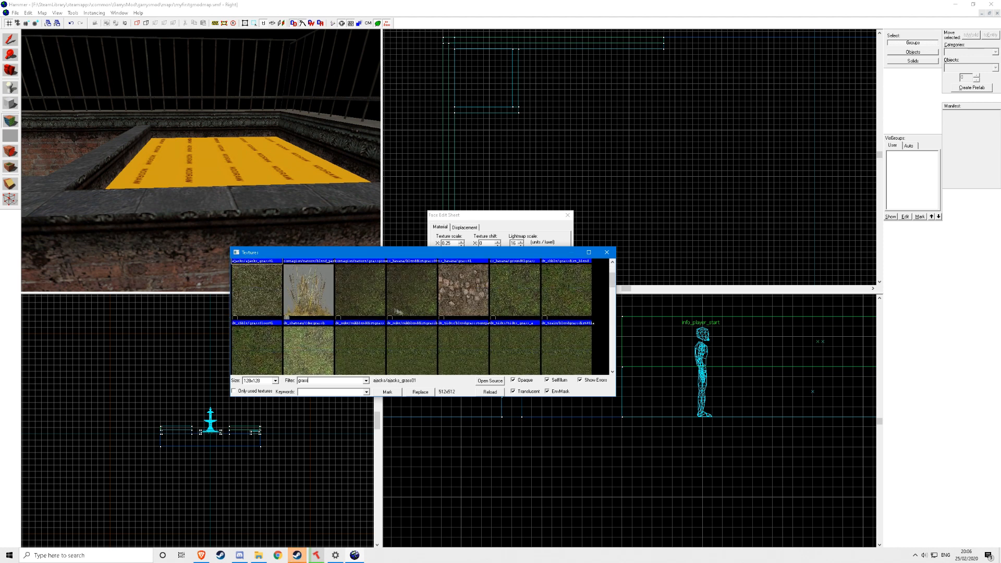
scroll(341, 341, "down", 1)
double_click(305, 324)
right_click(232, 173)
left_click(229, 110)
key("z")
key("s")
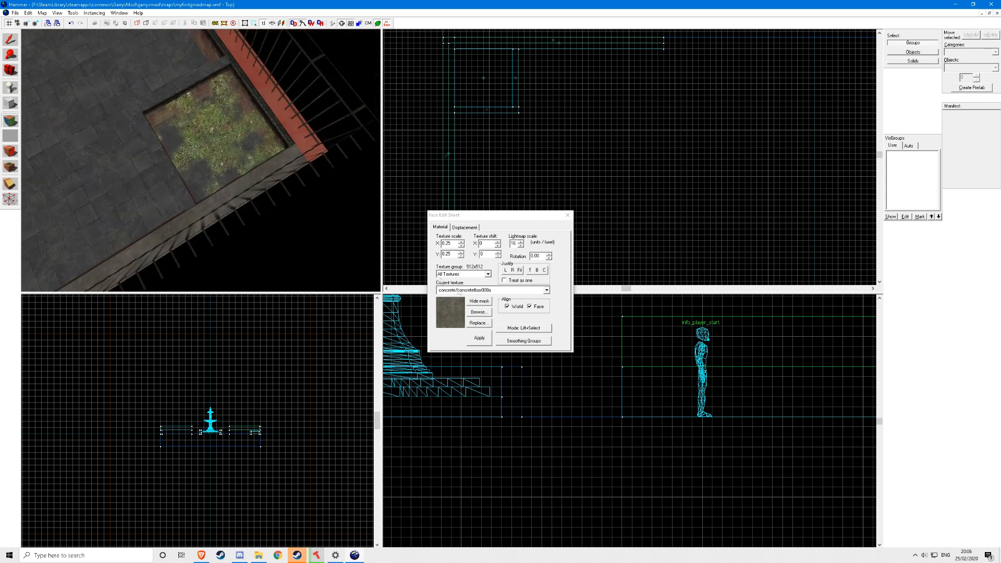
Step: Retexture the fill block's top face with a de_nuke dirt and grass blend and close face editing
left_click(479, 311)
double_click(350, 325)
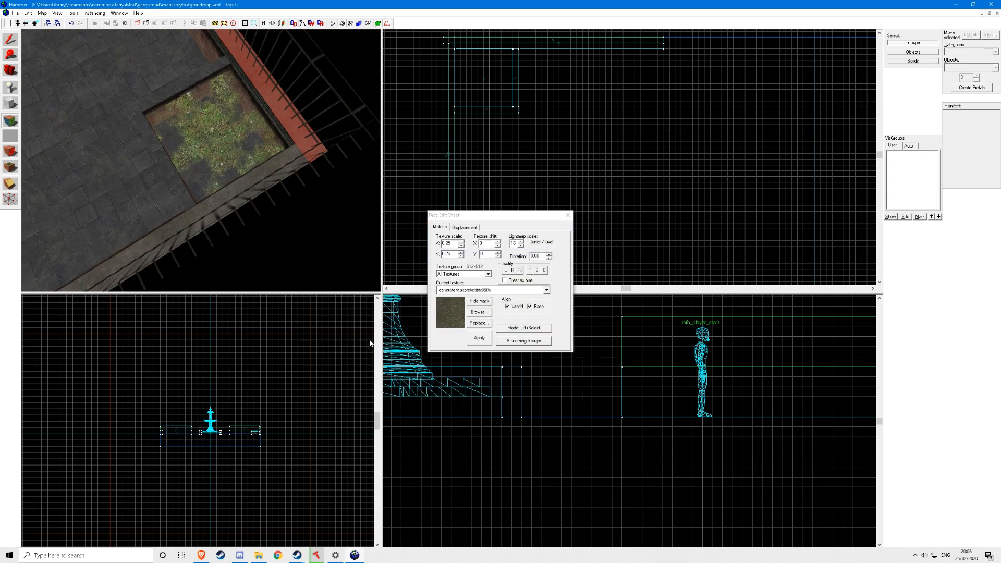
right_click(235, 178)
left_click(568, 216)
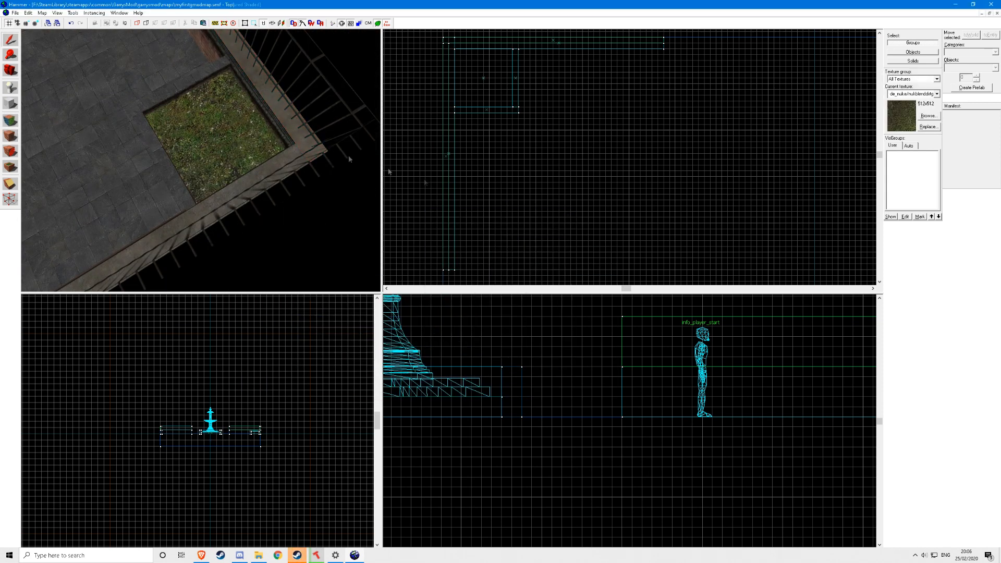
Step: Select the grass block and its two planter walls together, leaving the floor out of the selection
left_click(175, 119)
left_click(146, 141)
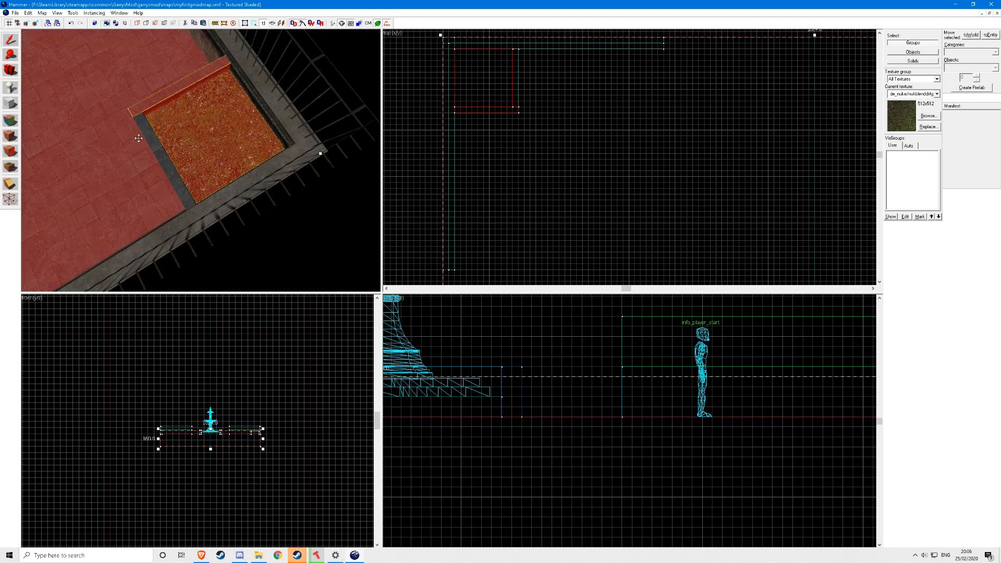
left_click(139, 138, "ctrl")
left_click(148, 135, "ctrl")
key("z")
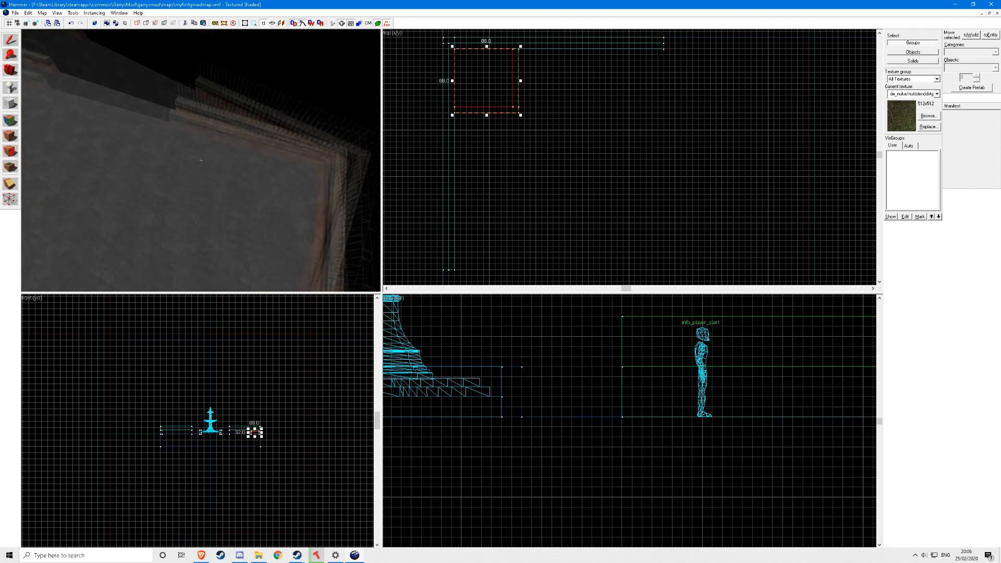
Step: Paste a copy of the planter, turned to suit, into another corner of the floor
key("ctrl+v")
key("ctrl+m")
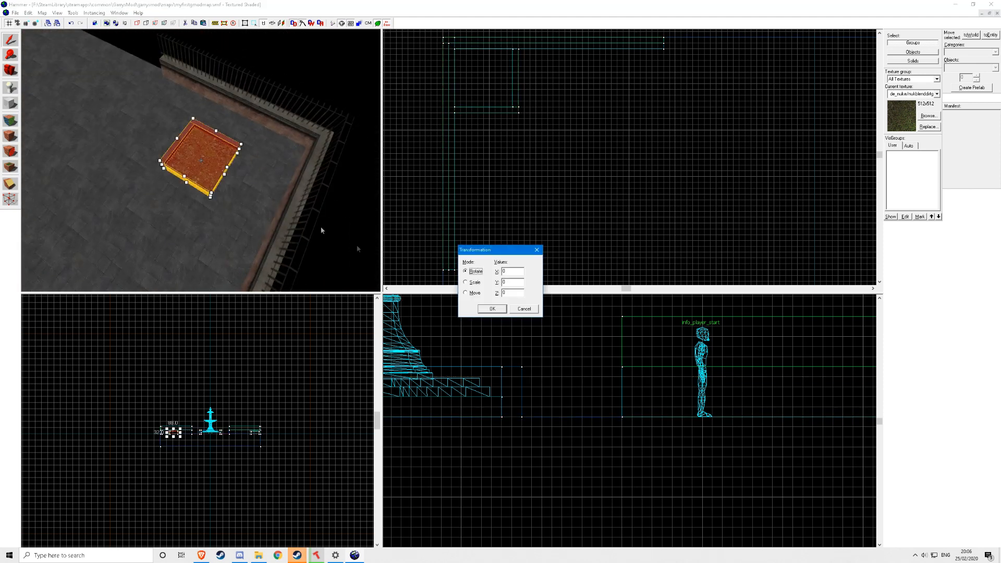
left_click(491, 308)
mouse_move(208, 166)
left_mouse_down()
mouse_move(166, 150)
mouse_move(179, 154)
left_mouse_up()
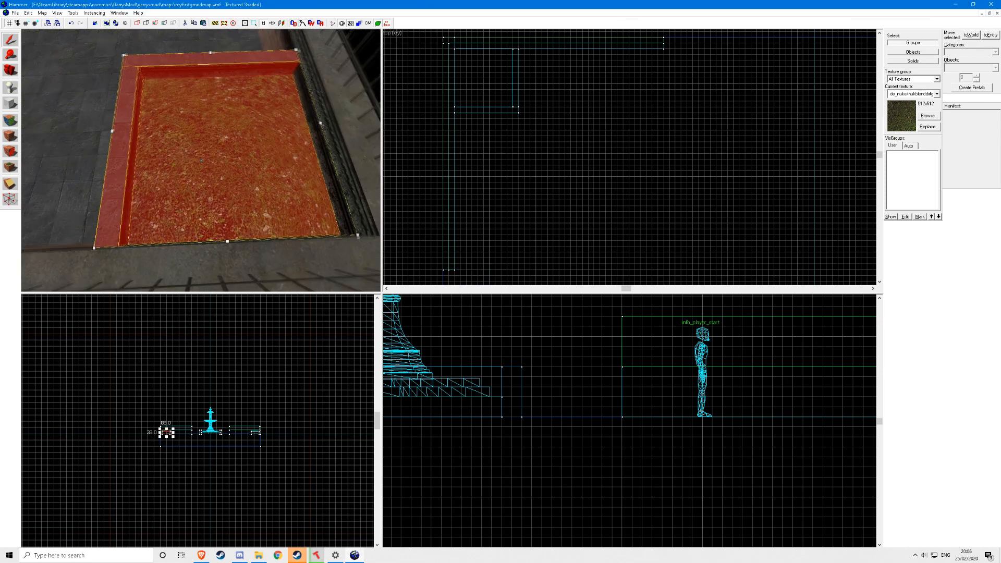
Step: Paste another copy of the planter near the next empty floor corner
key("z")
key("s")
key("z")
key("z")
key("w")
key("z")
key("ctrl+v")
key("z")
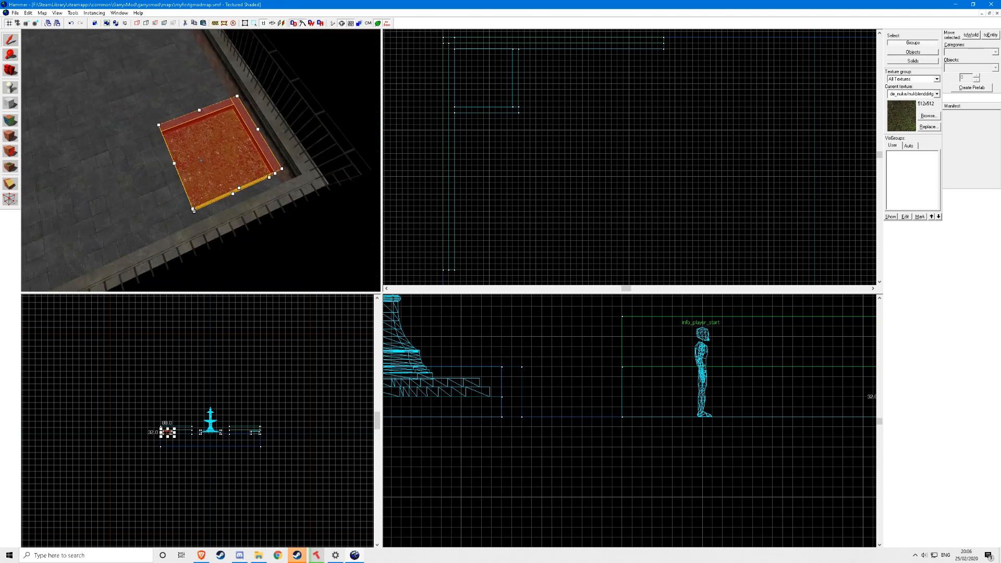
Step: Rotate the newly pasted planter copy about the Z axis with the Transformation command
key("z")
key("ctrl+n")
left_click(119, 13)
left_click(133, 79)
key("ctrl+m")
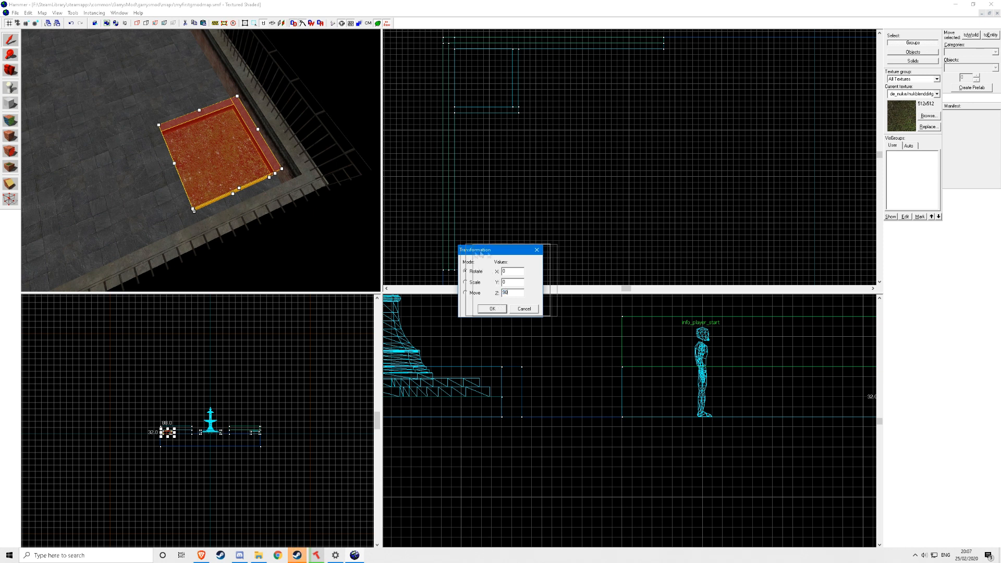
left_click_drag(481, 254, 469, 255)
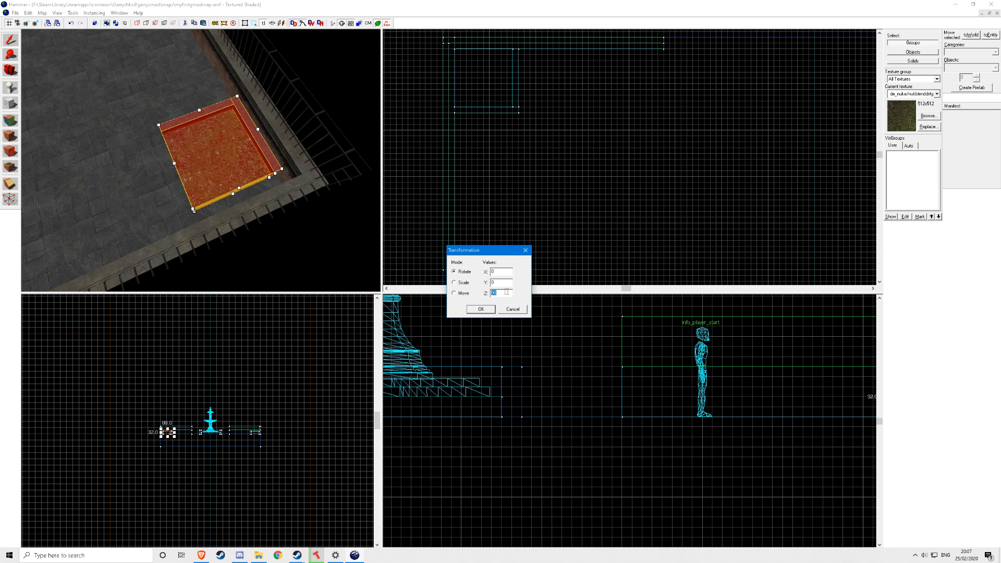
left_click(489, 312)
Step: Move the rotated planter copy tight against the low walls of its floor corner
key("z")
key("w")
key("z")
left_click_drag(216, 118, 221, 157)
key("z")
key("s")
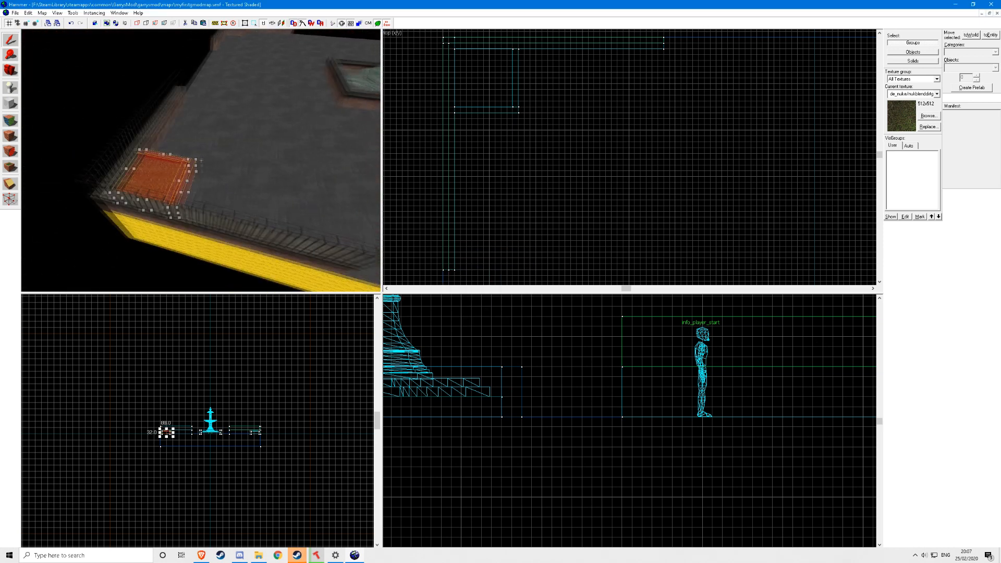
key("z")
key("w")
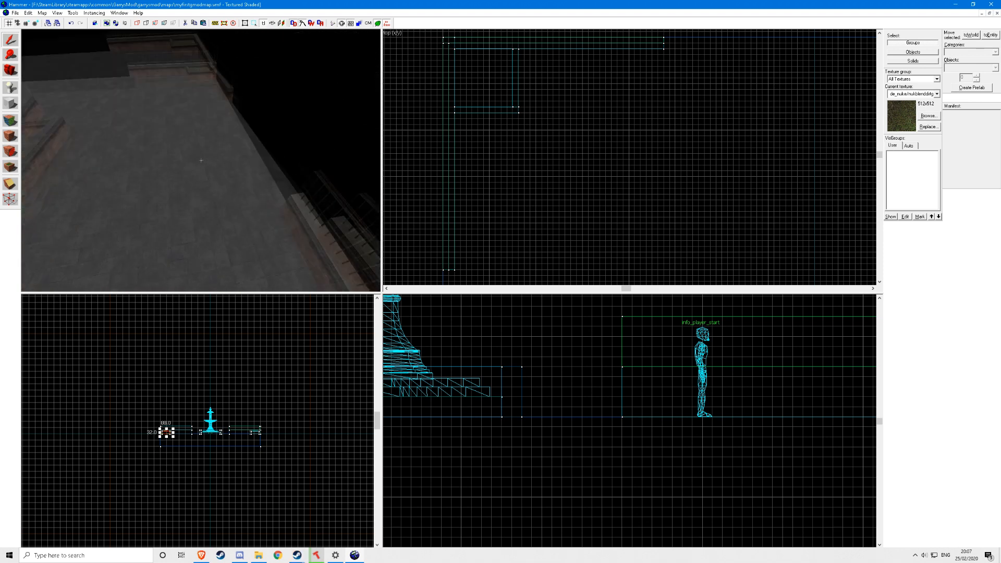
Step: Paste one more planter copy near the remaining empty floor corner and rotate it about the Z axis with the Transformation command
key("z")
key("ctrl+v")
key("ctrl+m")
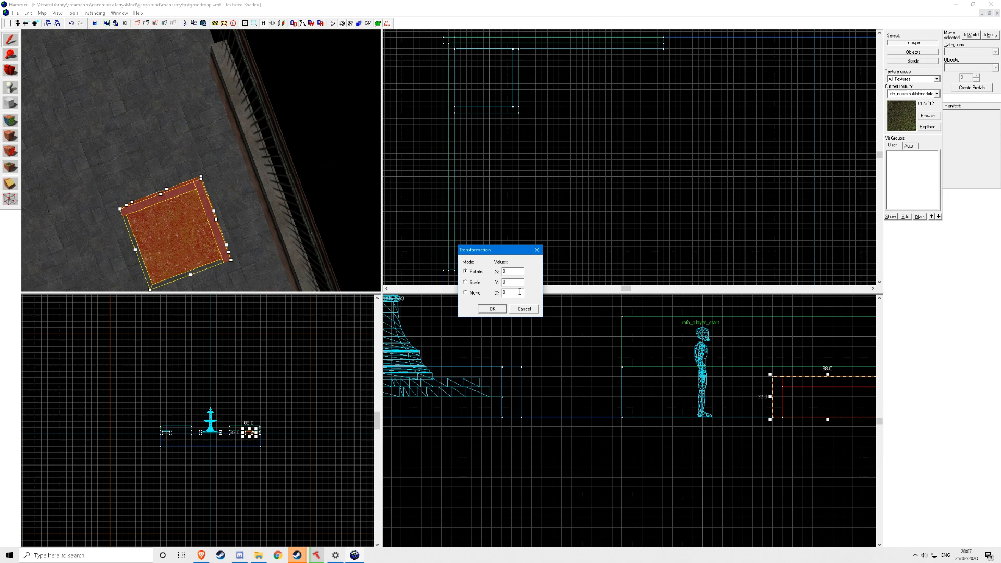
left_click(499, 308)
Step: Move the rotated planter copy tight into the floor corner between the two low fenced walls
key("z")
key("z")
left_click_drag(216, 172, 127, 234)
key("z")
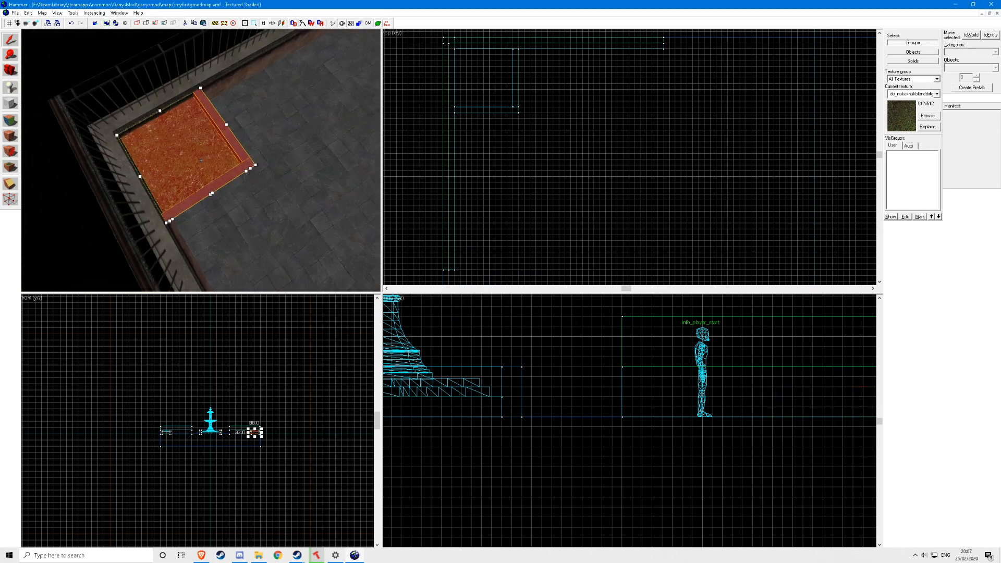
key("w")
left_click(200, 160)
key("s")
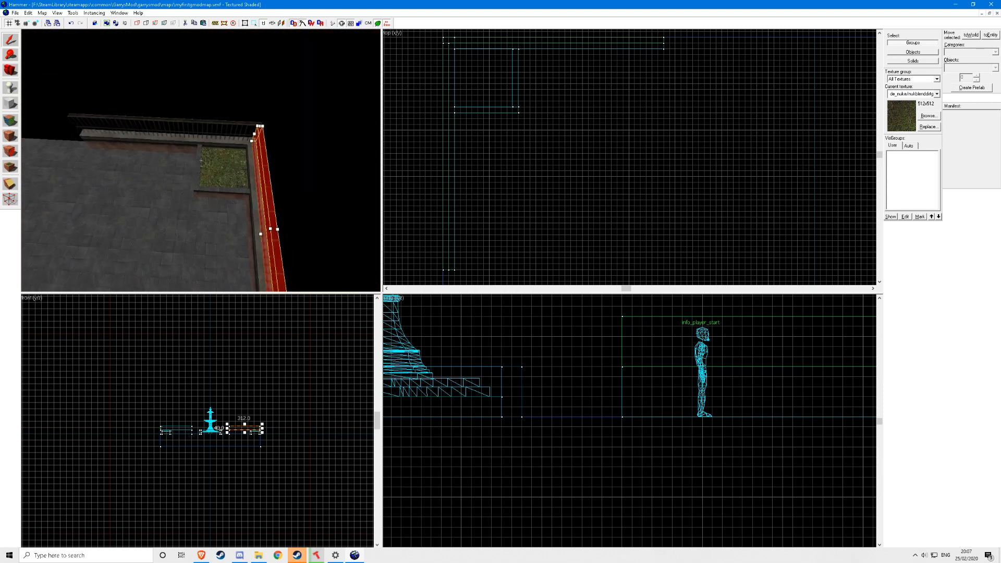
left_click(201, 160)
key("s")
key("z")
key("w")
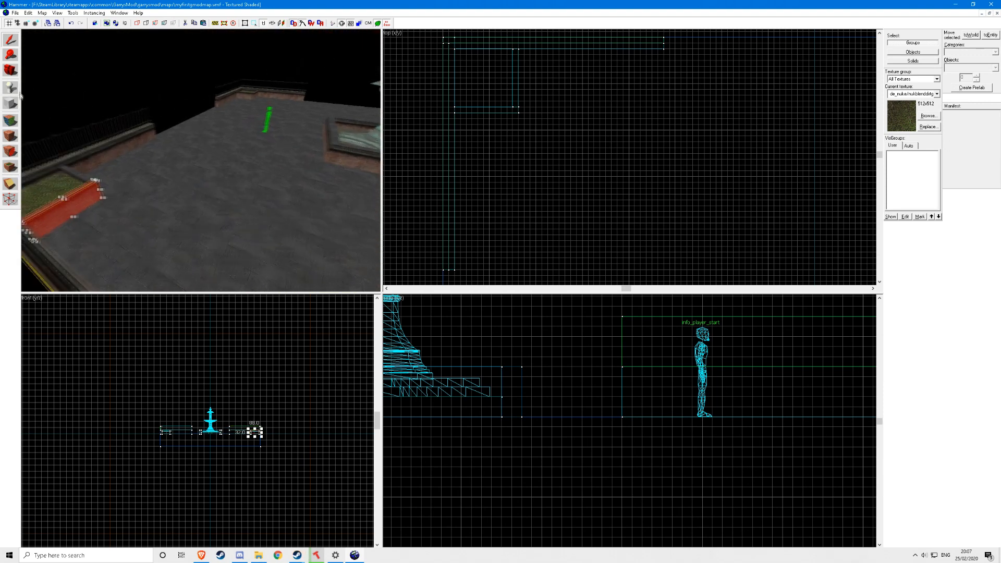
Step: Place a prop_static entity on the grass of a corner planter with the Entity tool
left_click(8, 89)
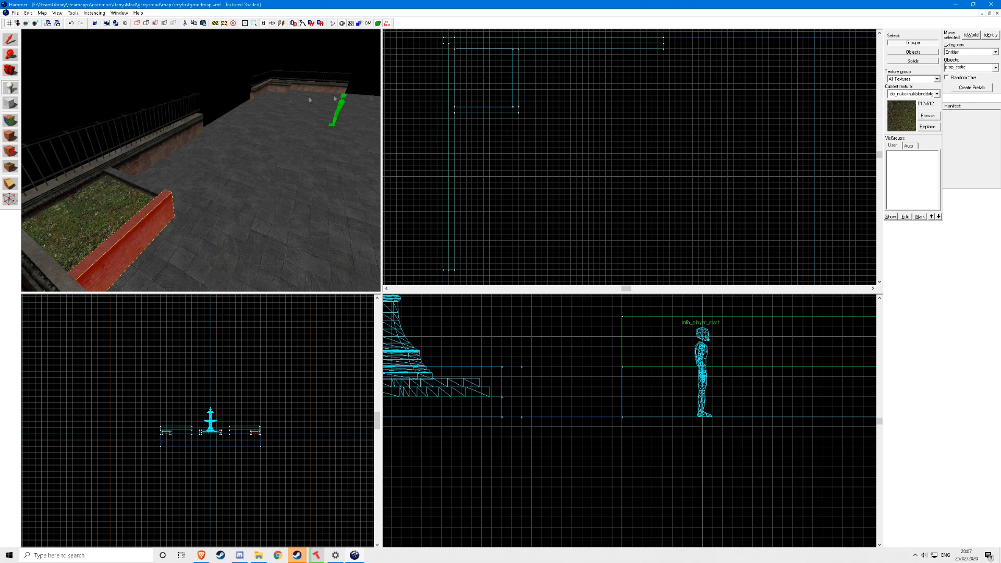
key("z")
key("z")
left_click(195, 136)
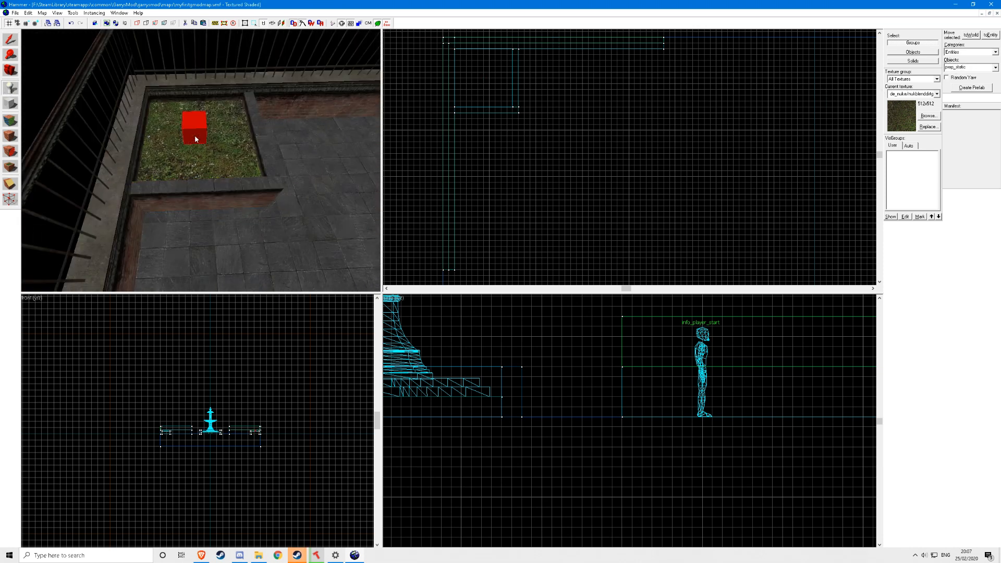
Step: Open the model browser from the new prop's properties and filter the models by "tree"
double_click(202, 125)
left_click(541, 260)
type("tree")
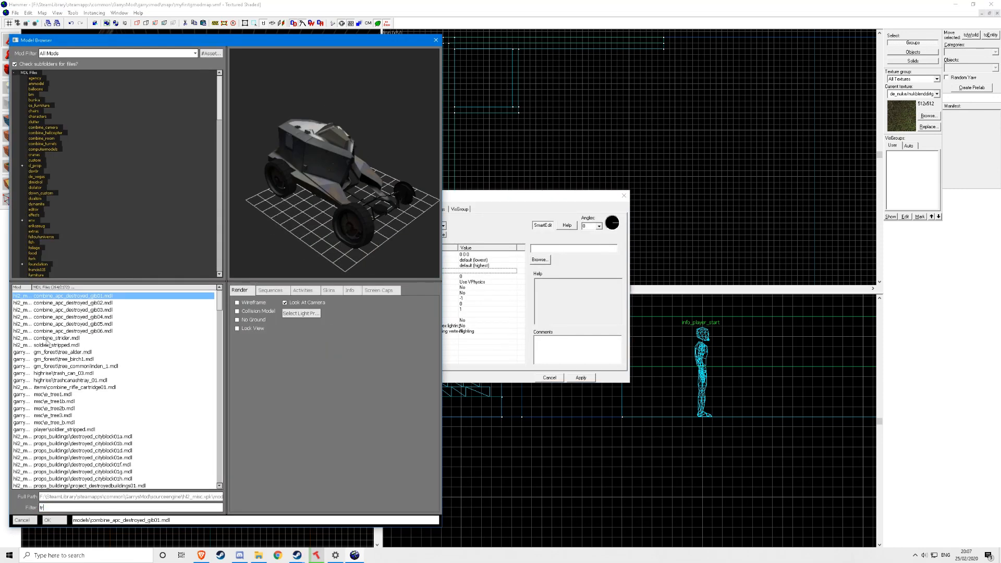
Step: Preview several of the filtered models and choose props_foliage/tree_pine04.mdl as the prop's world model
left_click(86, 303)
left_click(91, 319)
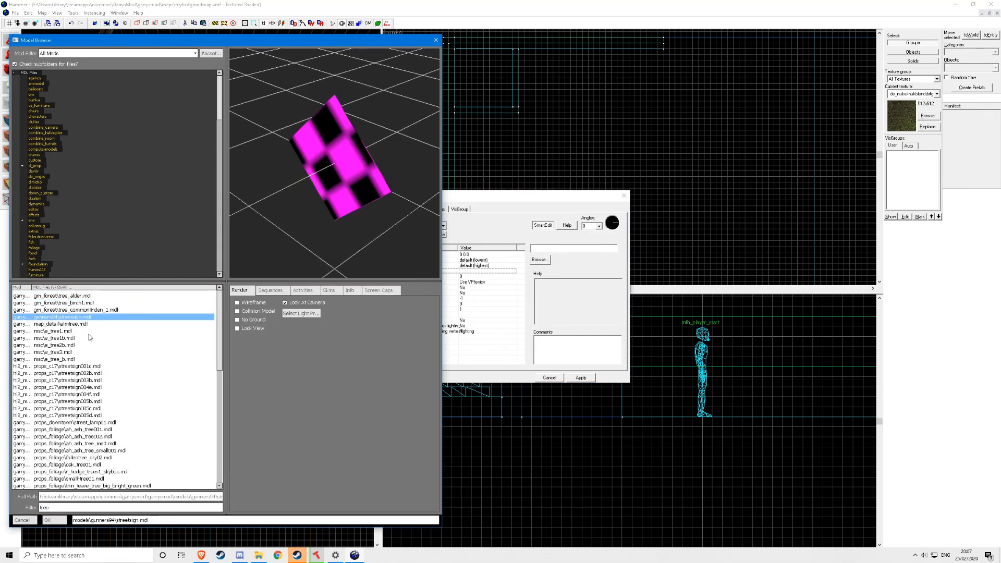
left_click(90, 338)
left_click(70, 359)
scroll(79, 404, "down", 4)
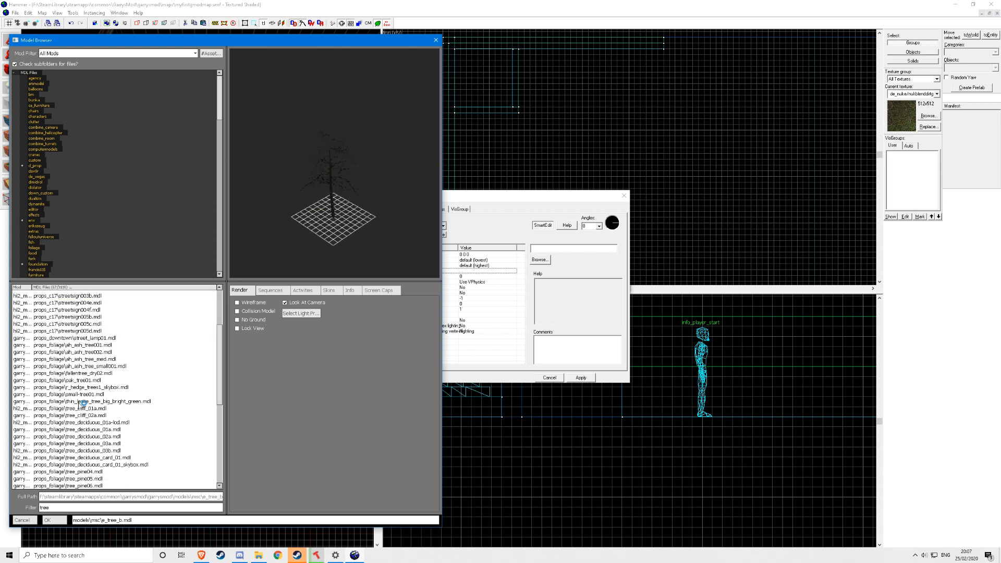
scroll(82, 414, "down", 3)
left_click(81, 415)
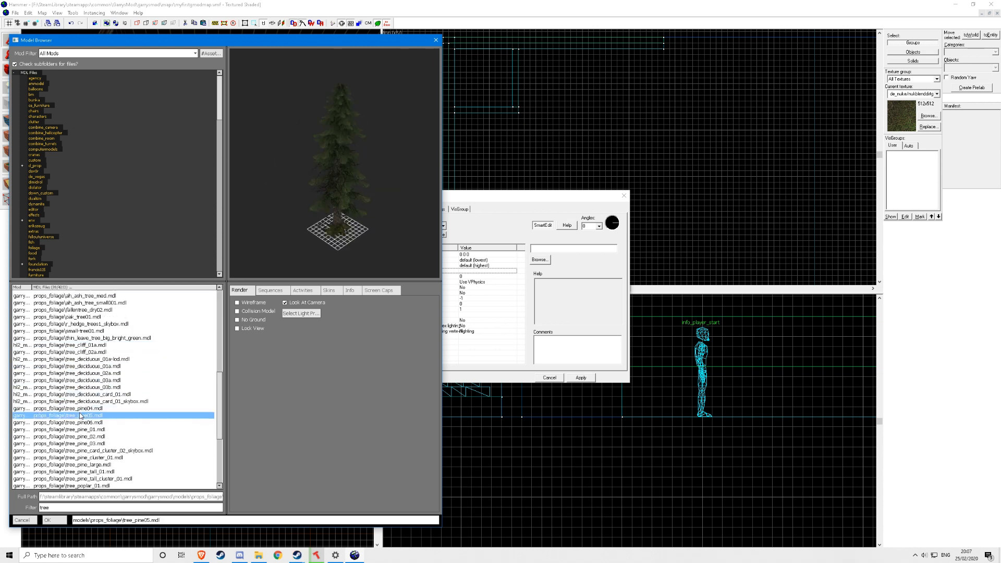
left_click(90, 409)
left_click(54, 520)
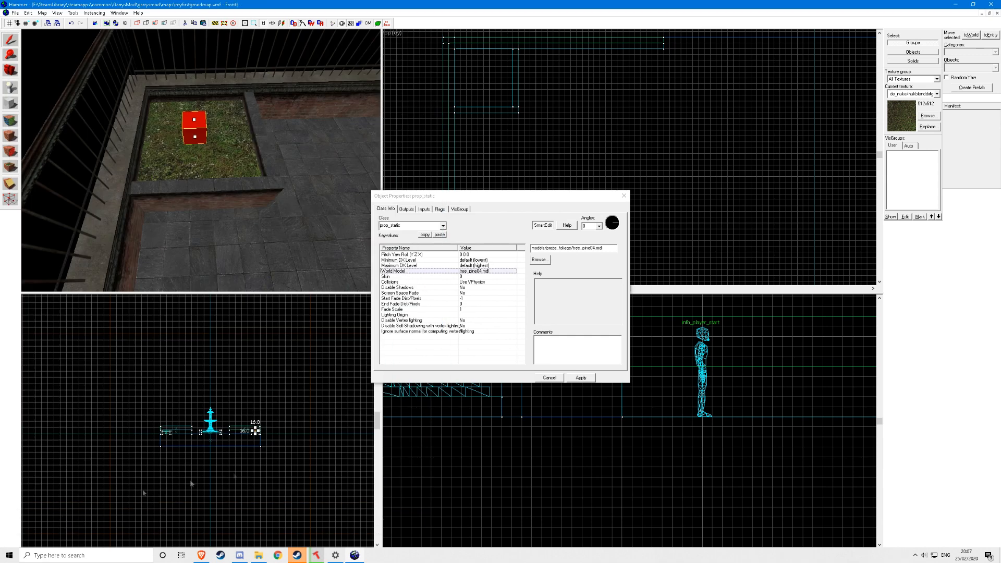
Step: Apply the tree_pine04.mdl world model to the selected prop and sink the tree slightly into the corner planter
left_click(572, 379)
left_click(625, 197)
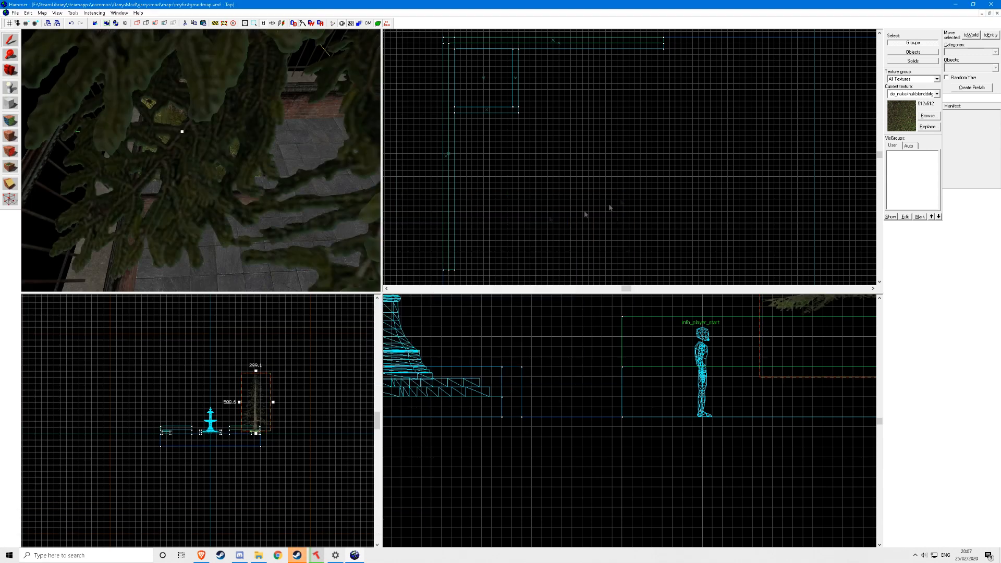
key("z")
key("w")
key("s")
key("w")
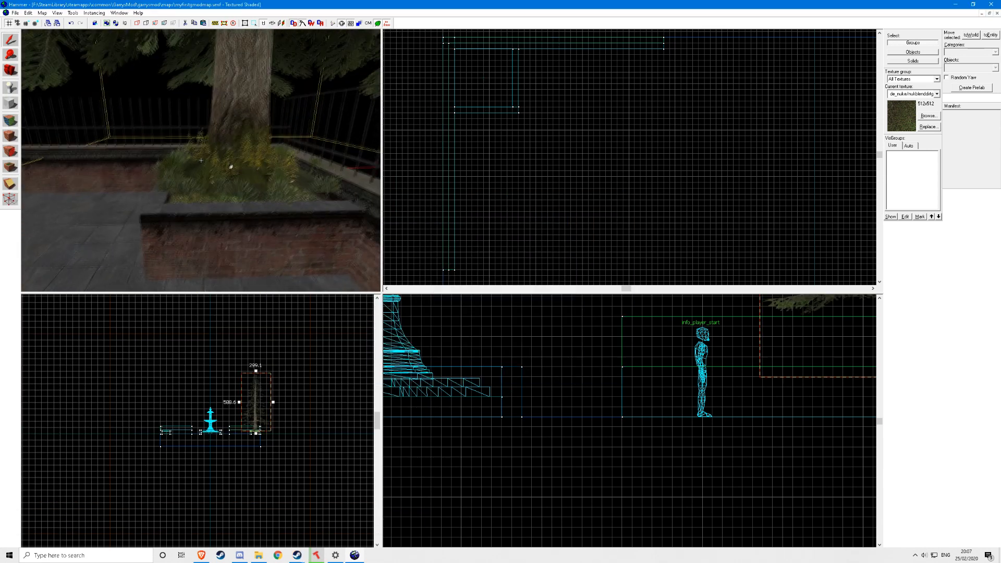
key("s")
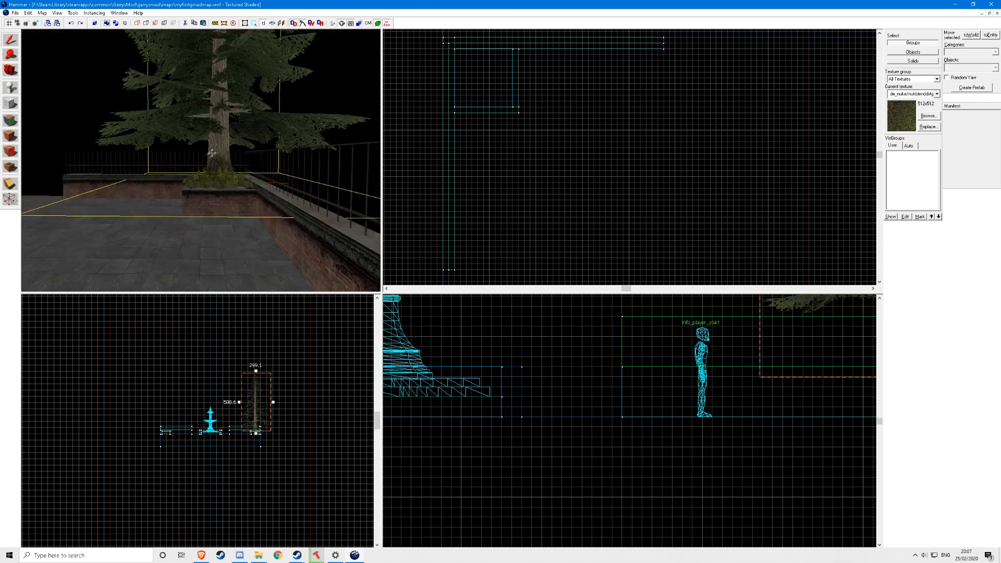
key("w")
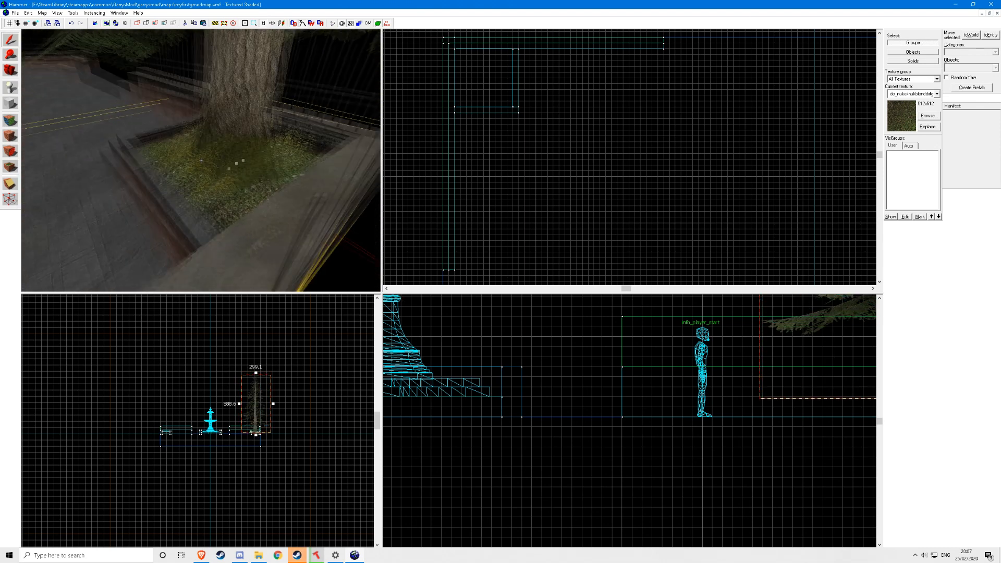
key("s")
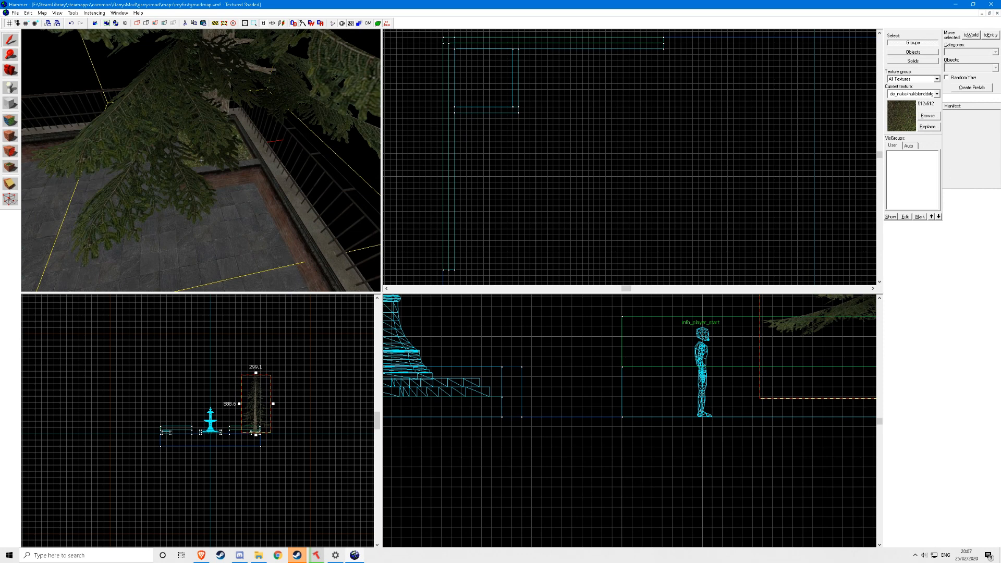
Step: Paste a copy of the pine tree onto the next empty grass planter and adjust its position so its base sits in the grass
key("w")
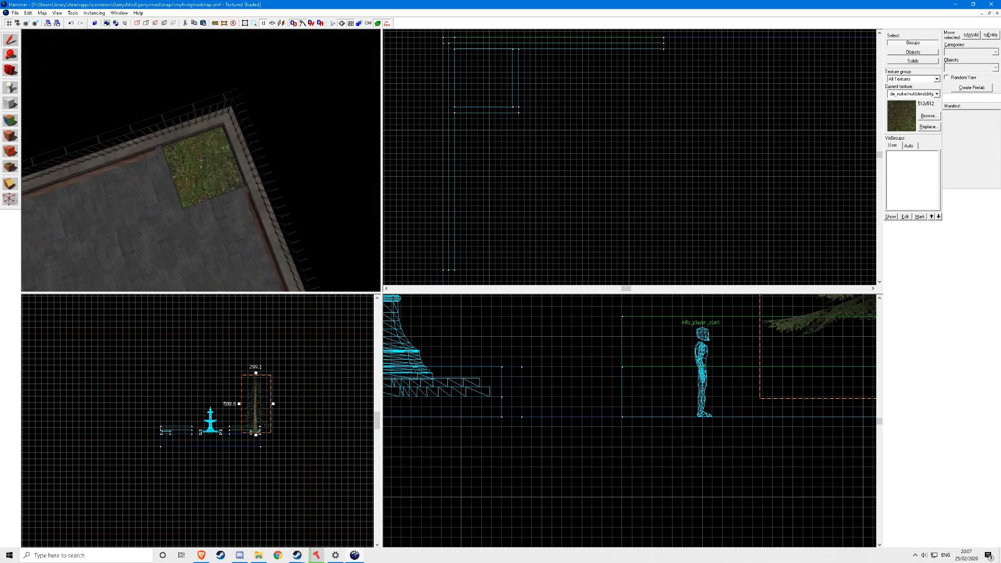
key("ctrl+v")
key("s")
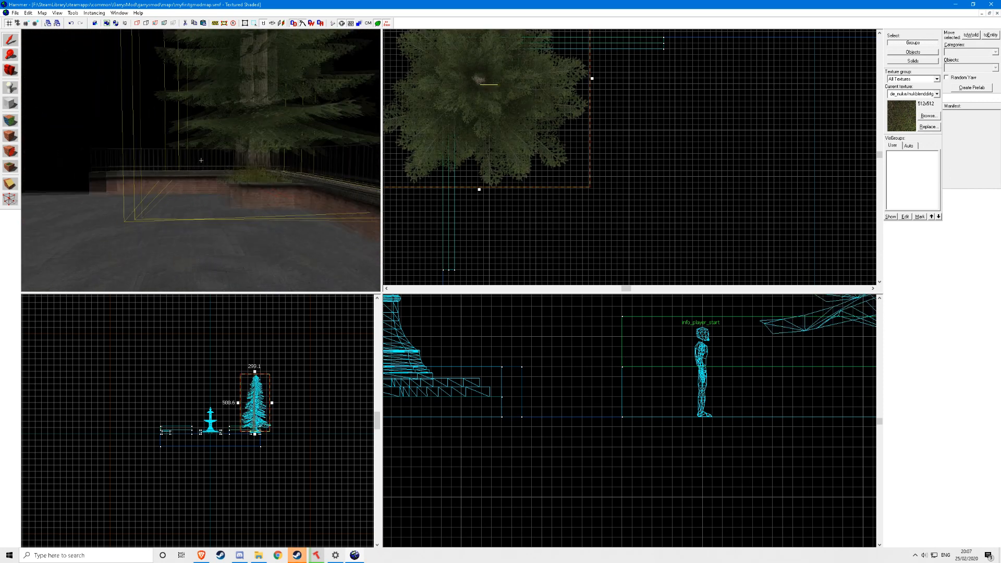
left_click_drag(253, 153, 265, 166)
key("z")
key("s")
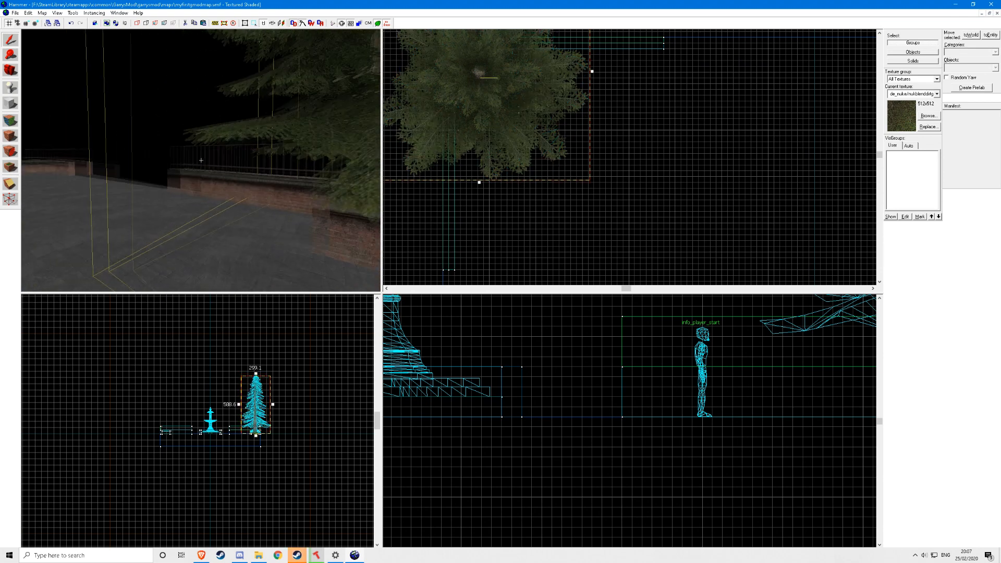
Step: Paste a third pine tree into another corner planter and lower its trunk into the grass
key("w")
key("ctrl+v")
key("s")
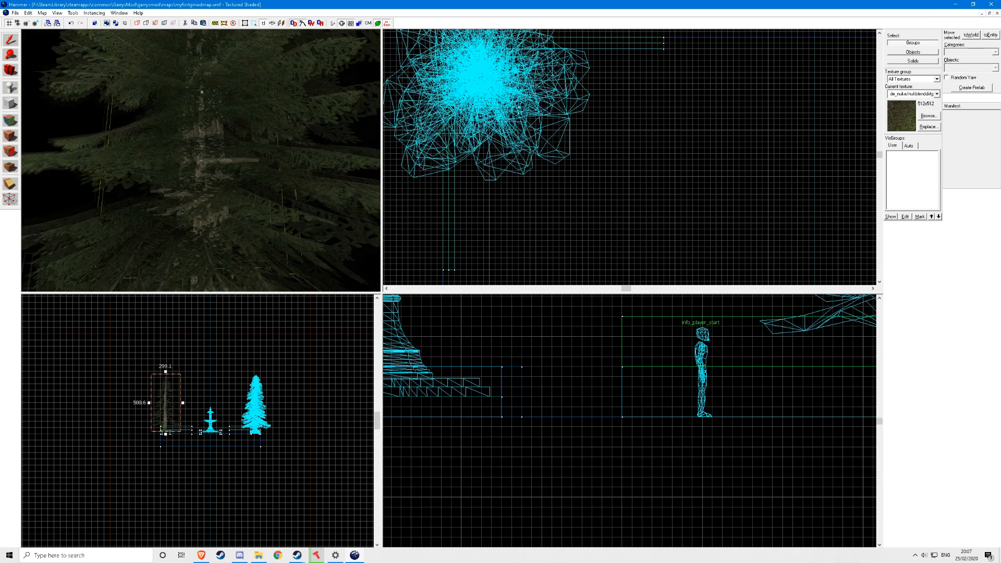
key("z")
left_click_drag(173, 175, 173, 189)
key("z")
key("w")
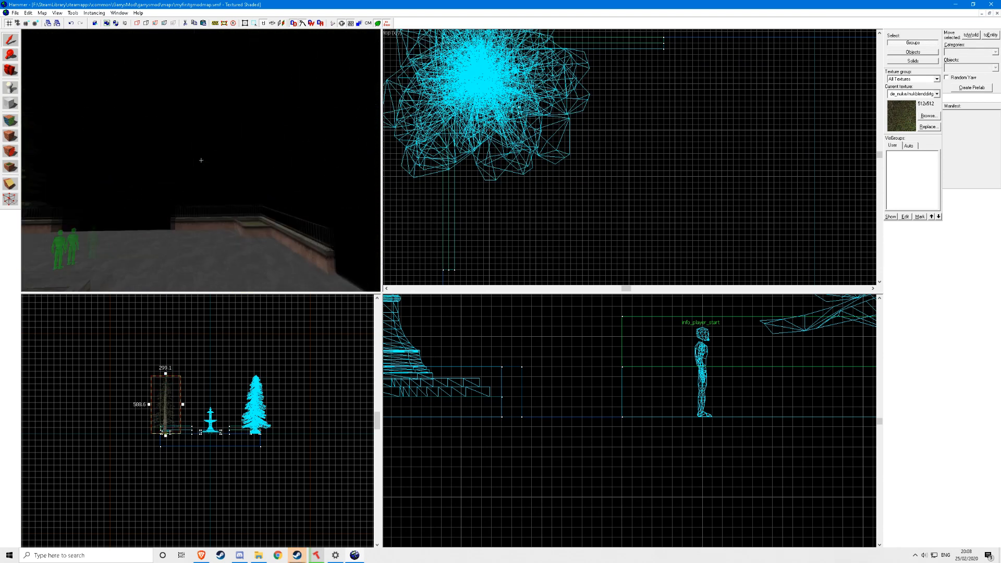
Step: Paste a fourth pine tree into the last corner planter, adjust its position and clear the selection
key("z")
key("ctrl+v")
key("z")
key("s")
key("z")
left_click_drag(227, 164, 215, 173)
key("z")
key("s")
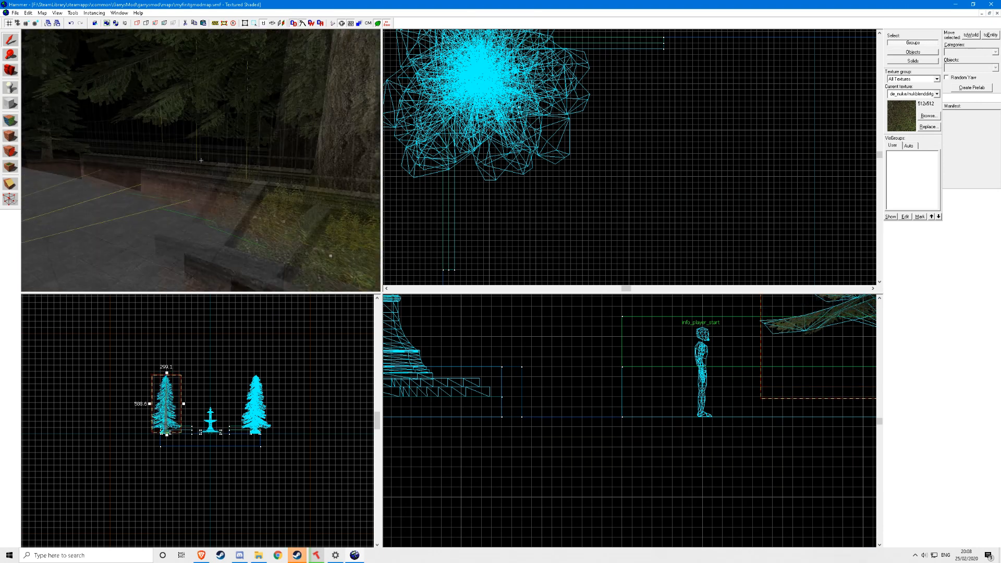
key("Escape")
Step: Place a prop_static entity on the paving in front of the brick wall, near a corner planter
key("s")
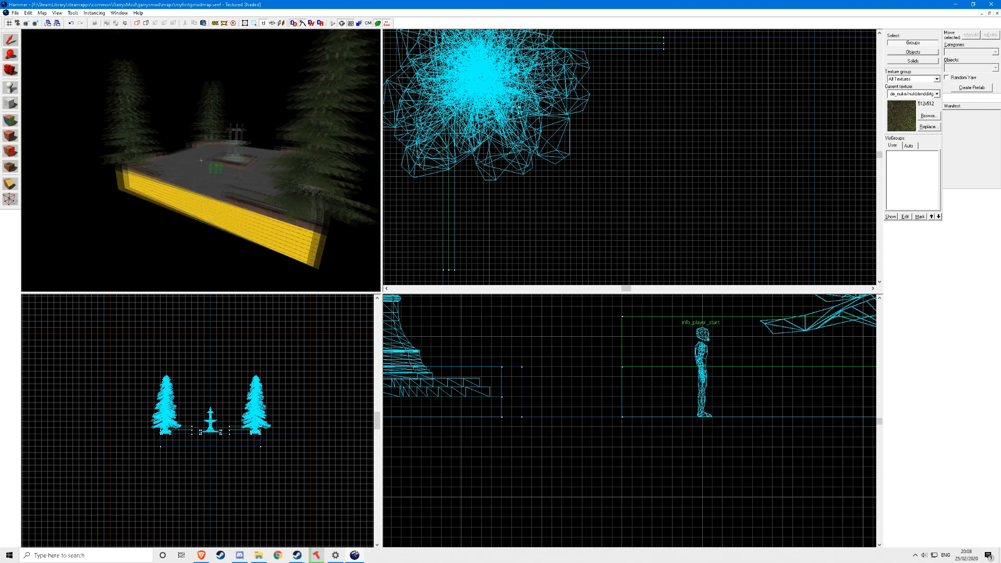
key("w")
key("d")
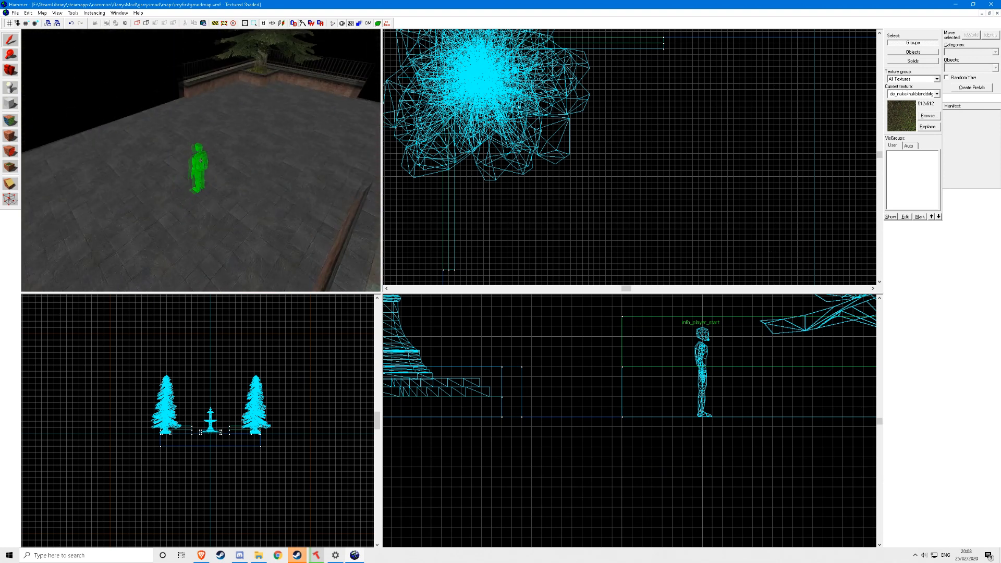
key("w")
key("z")
key("shift+e")
left_click(231, 165)
key("shift+s")
Step: Filter the models for "bench" and assign models/props_c17/bench01a.mdl as the new prop's world model
double_click(243, 158)
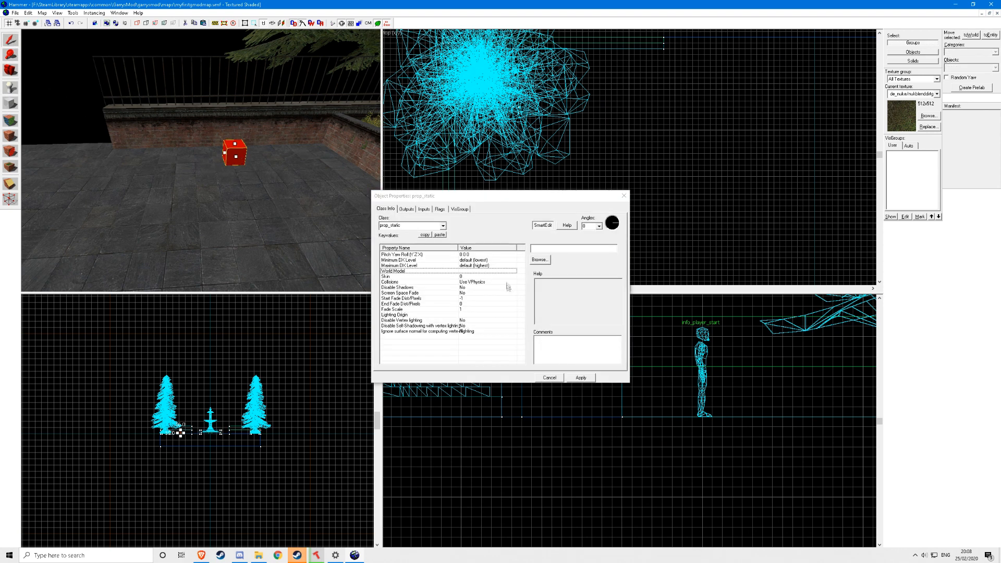
left_click(539, 259)
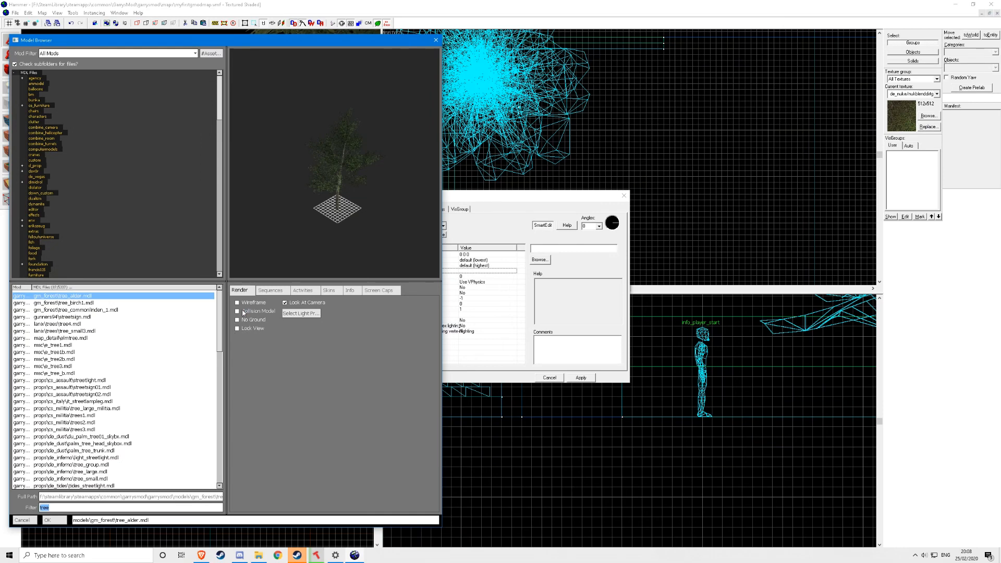
type("bench")
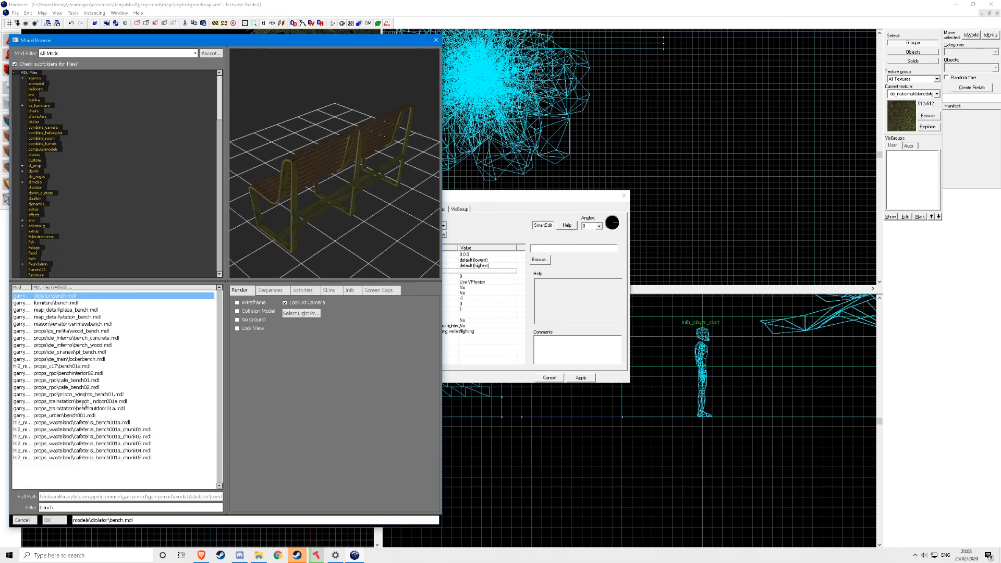
left_click(82, 367)
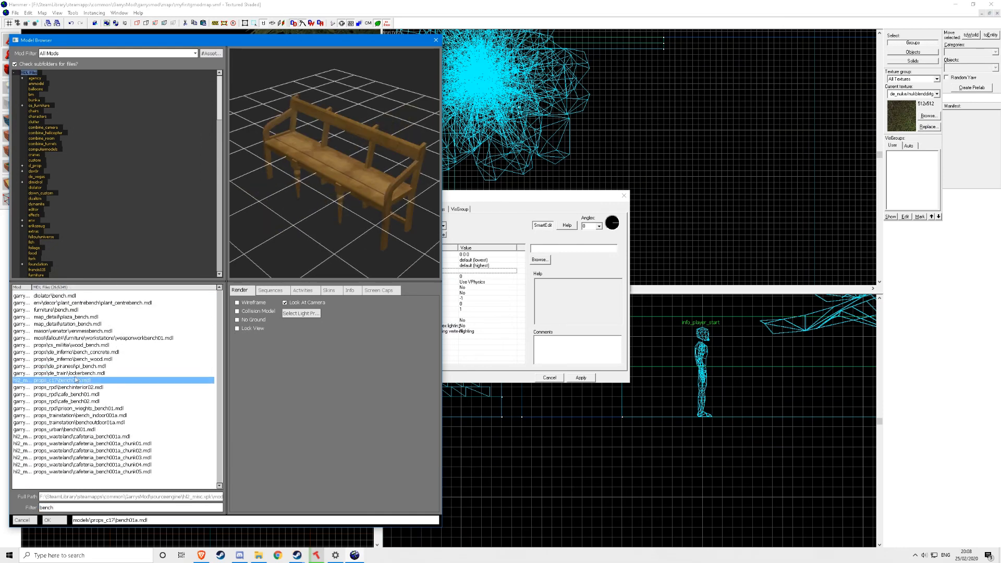
left_click(53, 520)
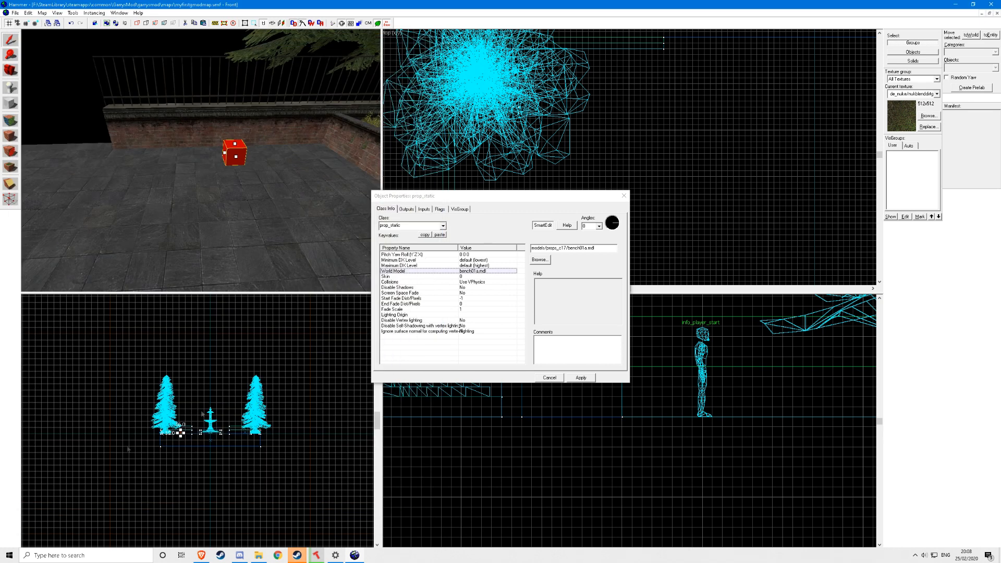
left_click(594, 377)
left_click(622, 196)
Step: Rotate the bench 180 degrees about the Z axis so its back faces the wall
key("ctrl+m")
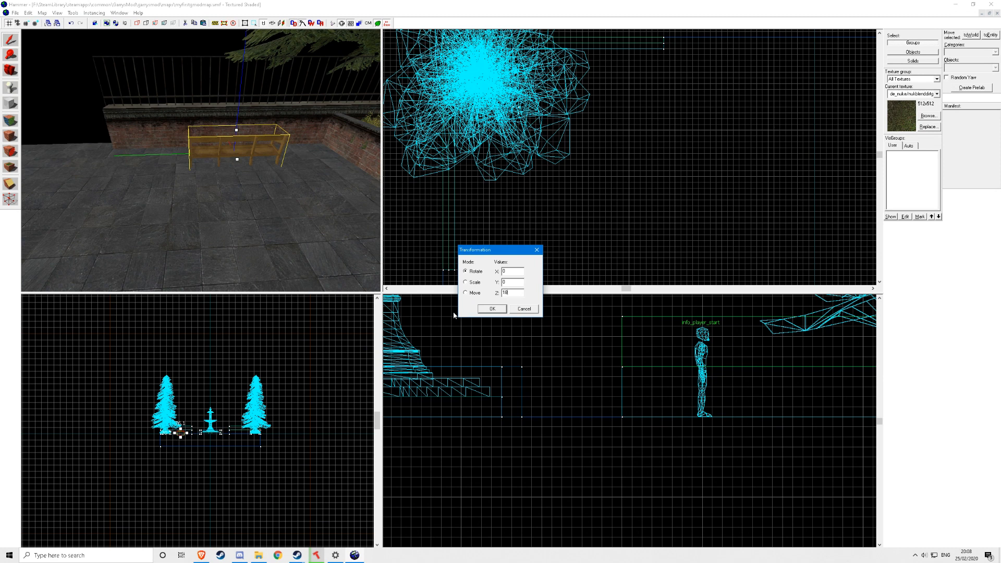
left_click(491, 308)
key("z")
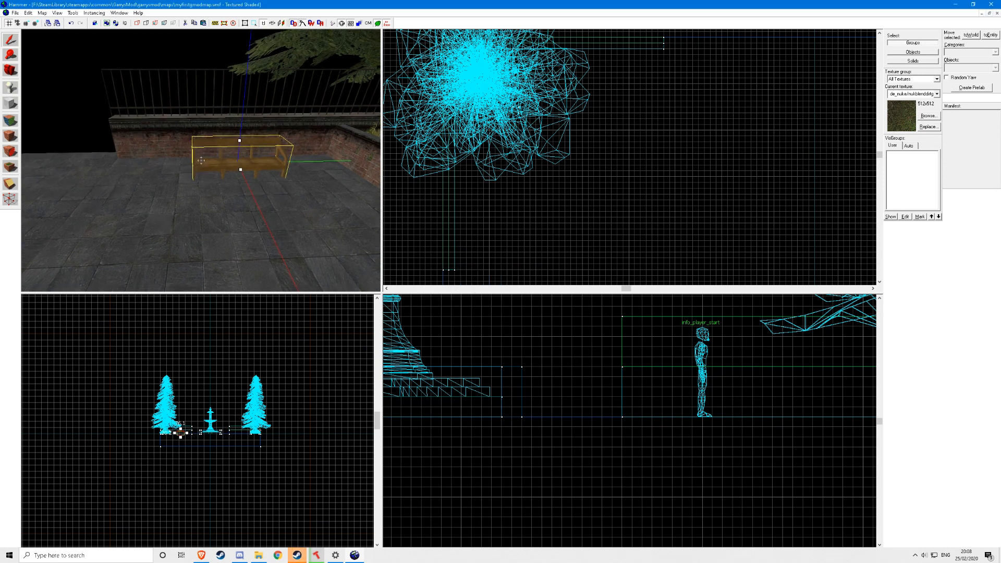
Step: Select the bench and move it closer to the brick wall in the top view
key("z")
left_click(189, 139)
key("z")
key("d")
key("z")
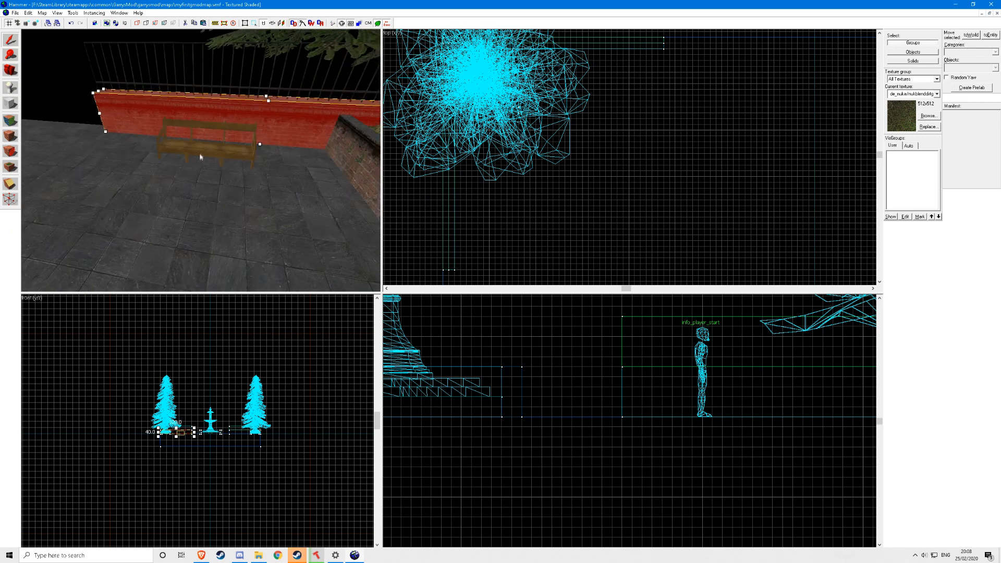
left_click(201, 157)
scroll(549, 171, "down", 10)
scroll(662, 219, "up", 13)
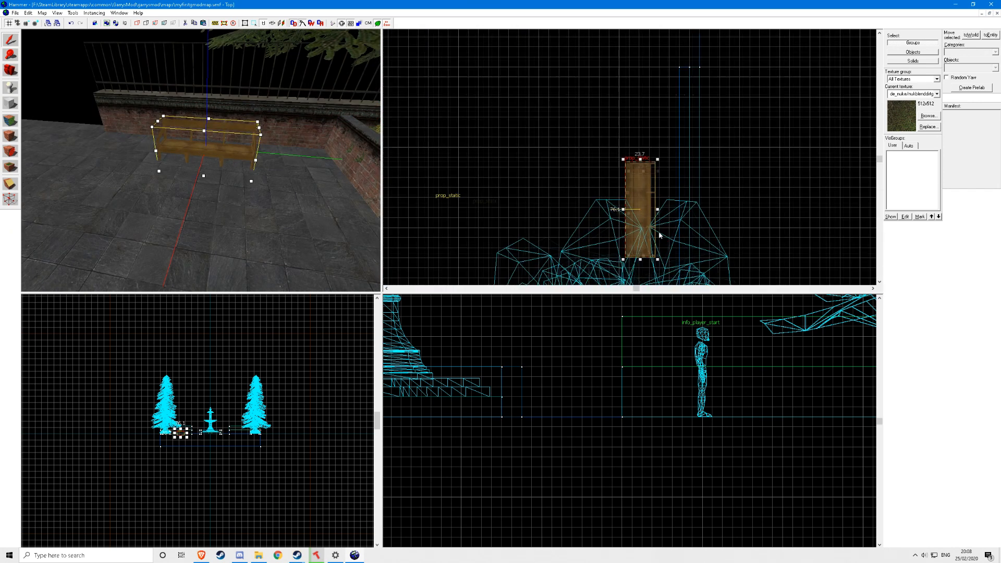
left_click_drag(651, 221, 666, 213)
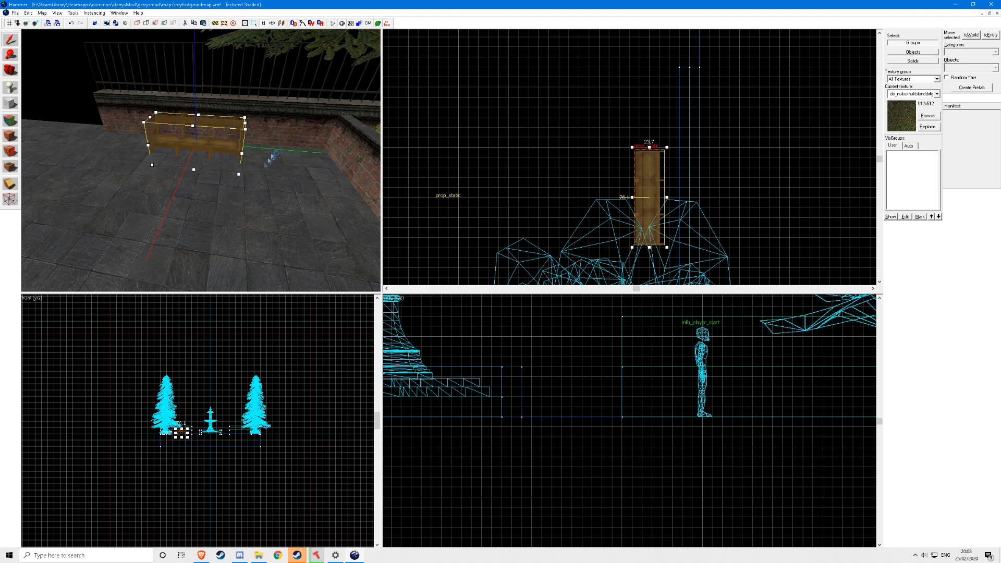
Step: Paste a copy of the bench near the other corner planter on the same side and align it along the wall
key("z")
key("s")
key("z")
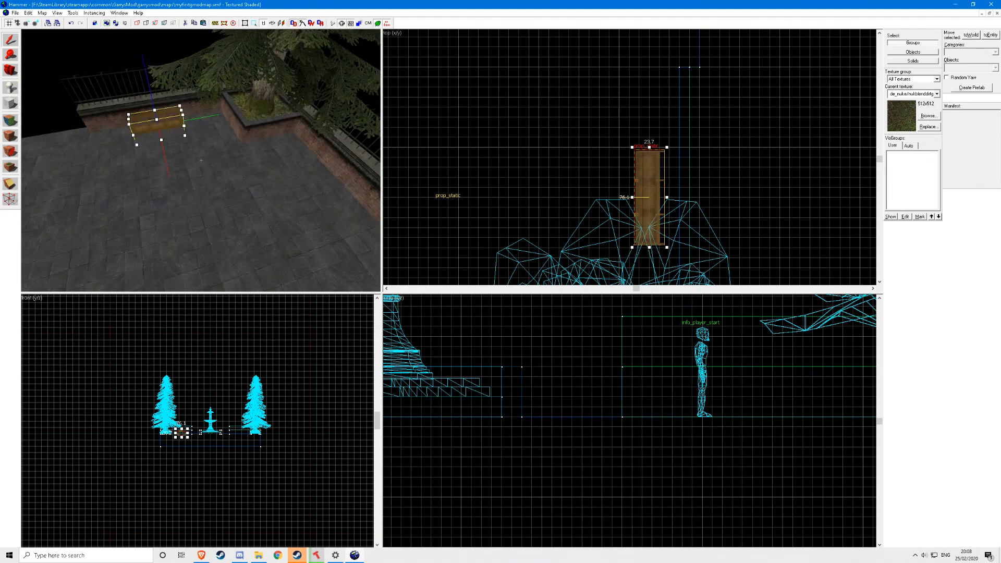
key("z")
left_click(196, 128)
scroll(674, 138, "down", 11)
scroll(652, 120, "up", 10)
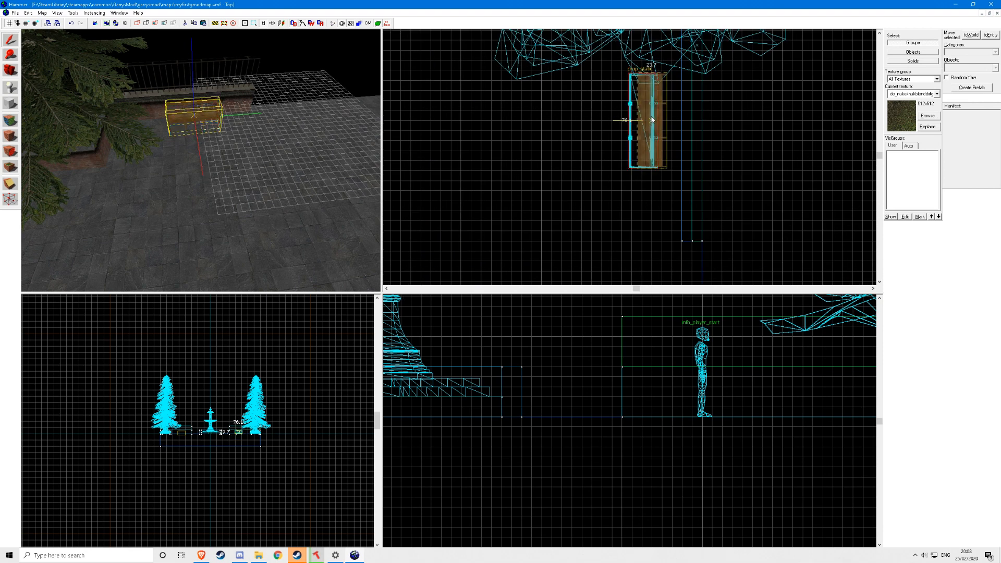
left_click_drag(652, 120, 652, 120)
Step: Select both benches together and paste a copy of the pair on the opposite side of the courtyard, beyond the fountain
key("z")
key("d")
key("w")
key("z")
key("s")
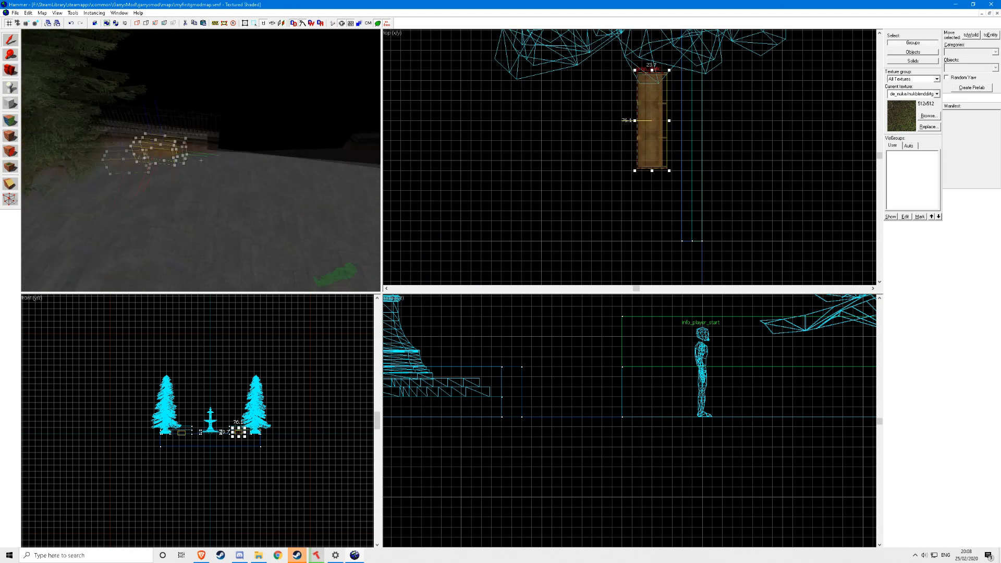
key("z")
left_click(212, 112, "ctrl")
key("z")
key("z")
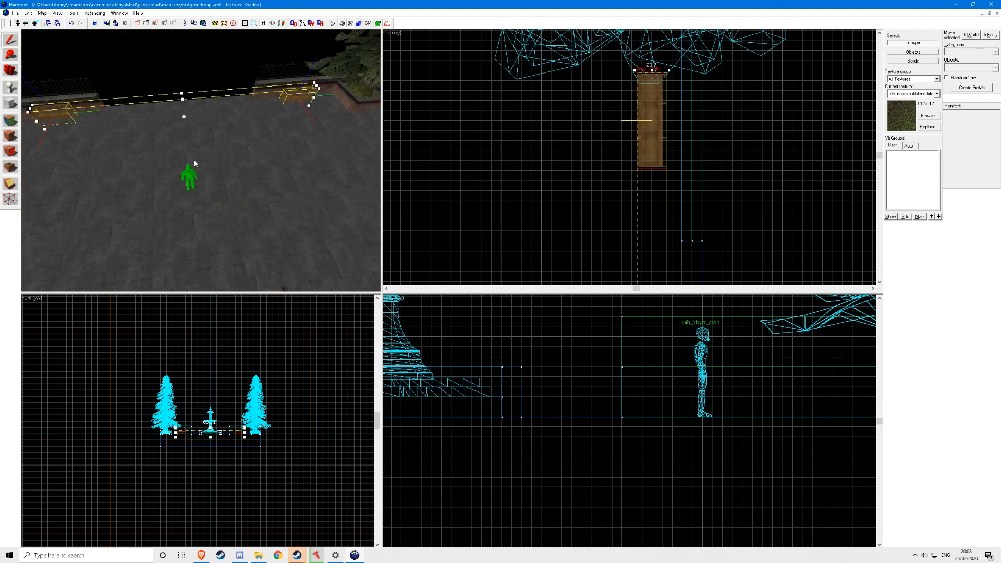
key("z")
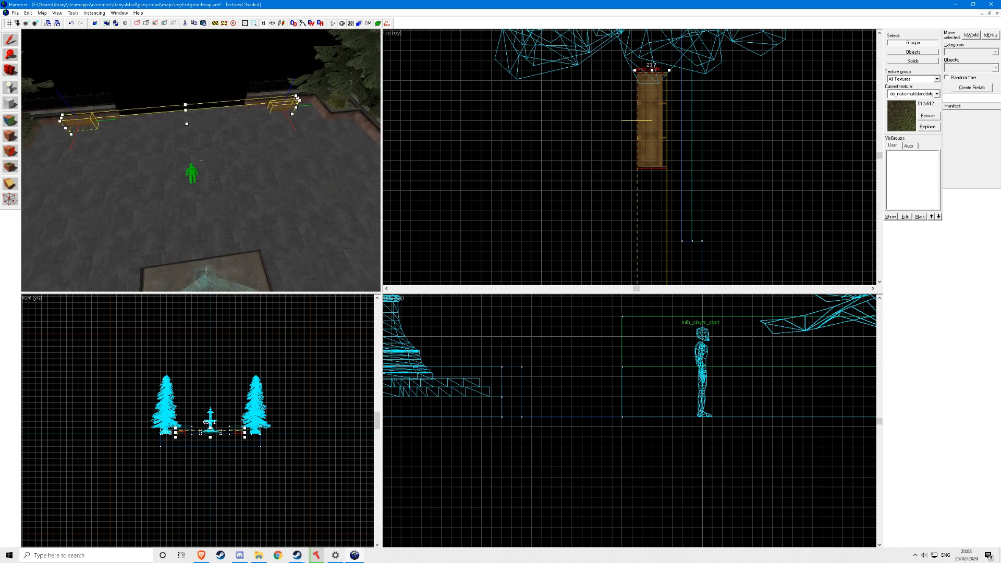
key("z")
left_click(138, 160)
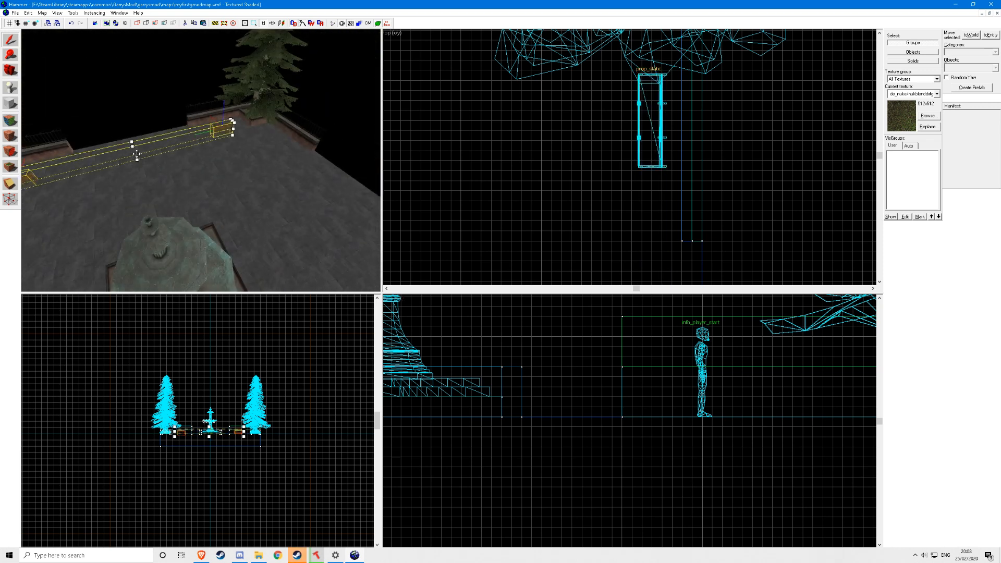
Step: Rotate the copied bench pair 180 degrees about the Z axis and position it along the opposite wall
key("ctrl+m")
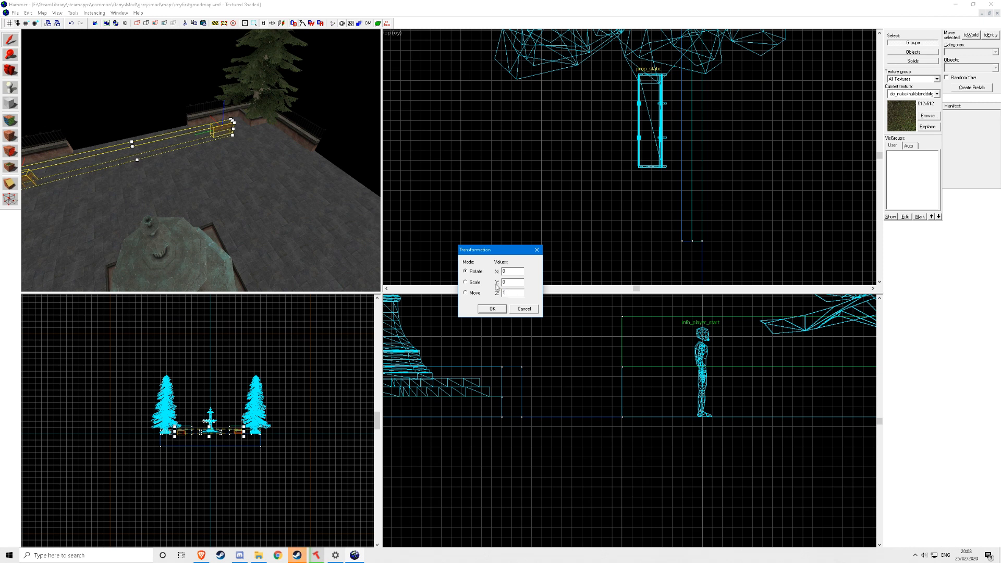
left_click(492, 309)
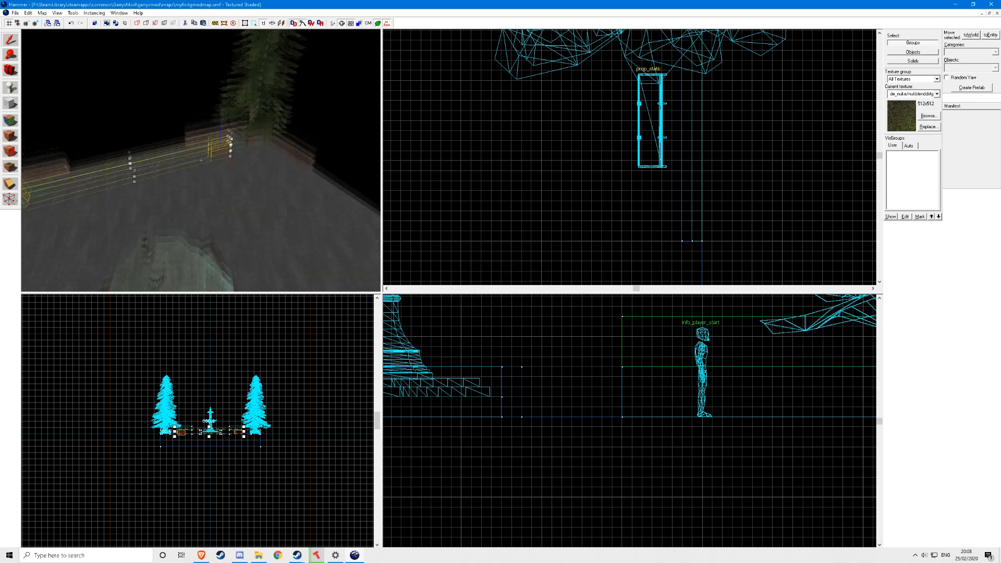
left_click_drag(237, 179, 253, 94)
key("z")
key("z")
left_click_drag(171, 169, 183, 172)
key("z")
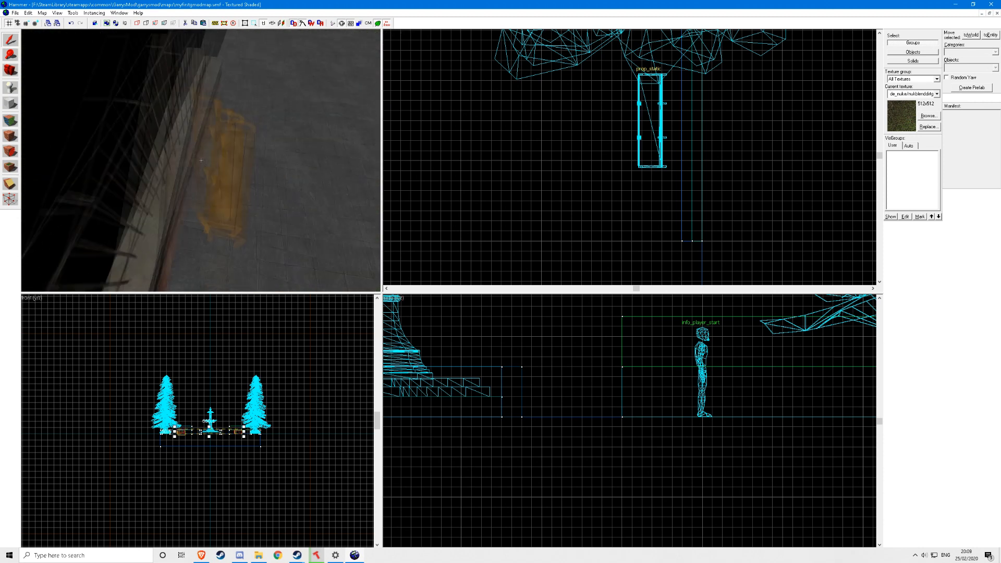
Step: Select the two original benches on the player start's side, shift them closer to their wall and clear the selection
key("z")
left_click(195, 121)
key("z")
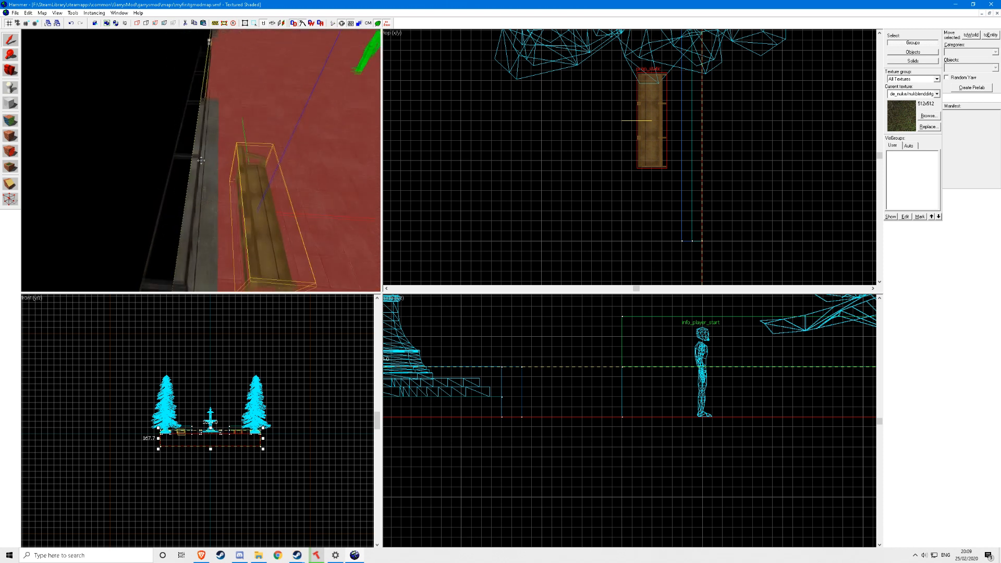
key("z")
left_click(251, 156)
key("z")
key("z")
left_click(217, 89, "ctrl")
key("z")
key("z")
left_click_drag(232, 125, 250, 135)
key("z")
key("Escape")
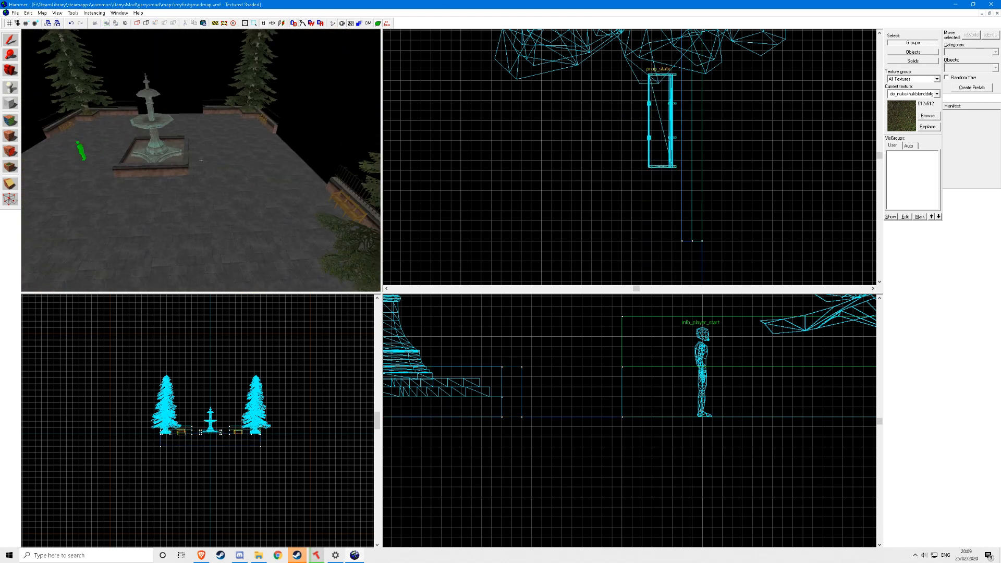
Step: Select one of the placed benches and paste a copy of it beside the adjoining side wall near a corner planter
key("z")
left_click(205, 191)
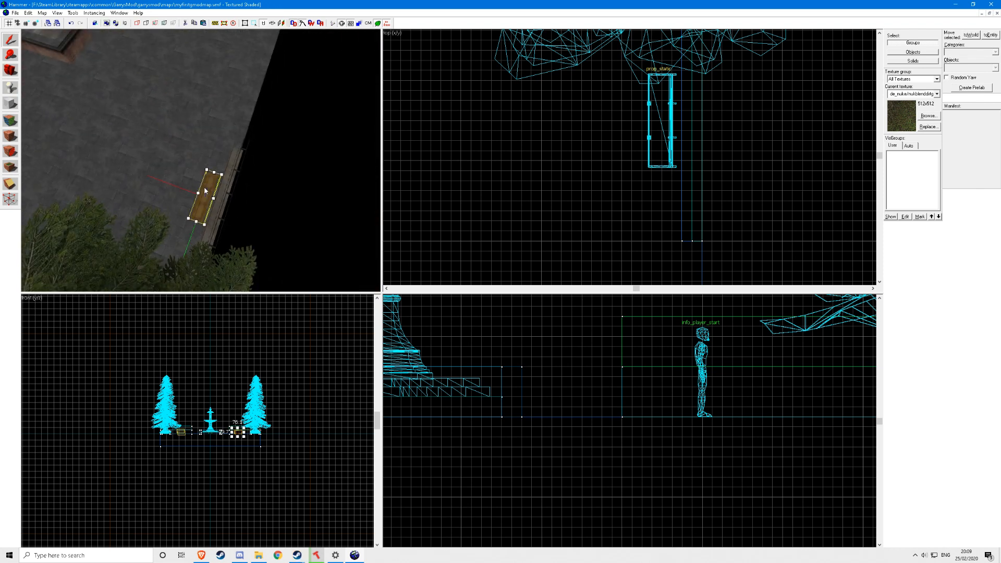
left_click_drag(204, 187, 203, 185)
key("ctrl+z")
key("z")
key("z")
left_click(180, 176)
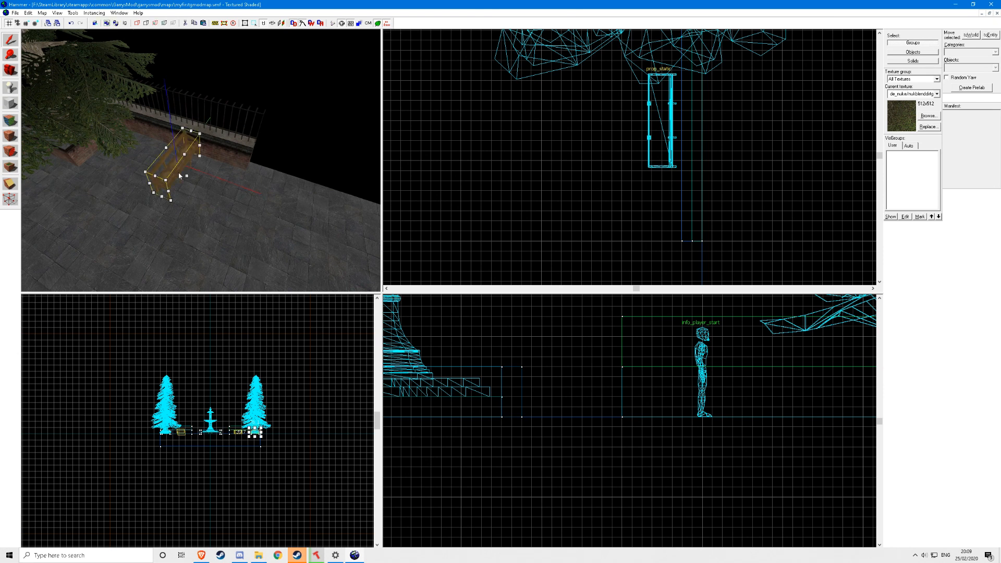
Step: Try rotating the pasted bench 90 degrees about the Z axis, and undo the rotation
key("ctrl+m")
type("90")
left_click(499, 310)
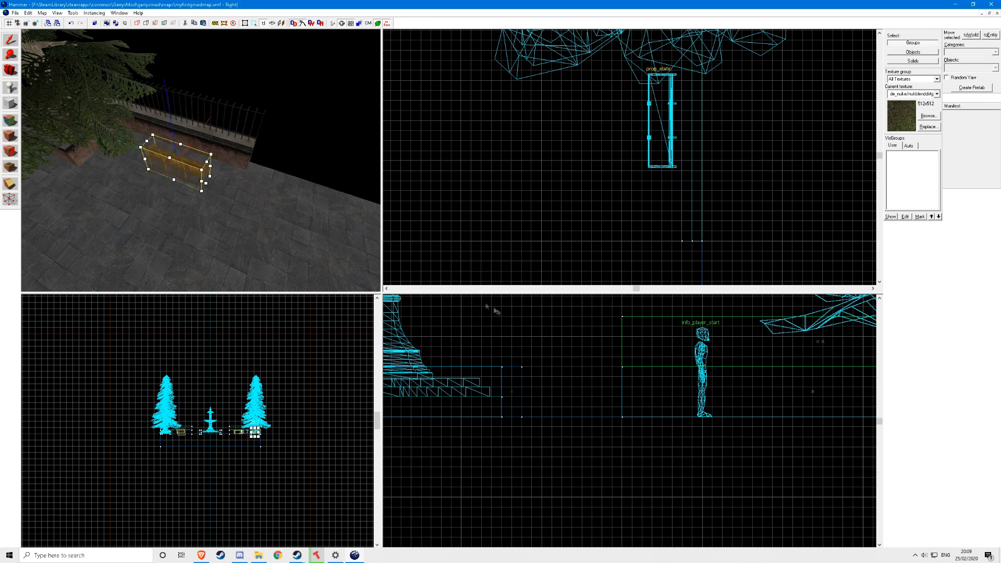
key("w")
key("ctrl+z")
Step: Rotate the pasted bench about the Z axis so its back faces the side wall, and move it up against the wall
key("ctrl+m")
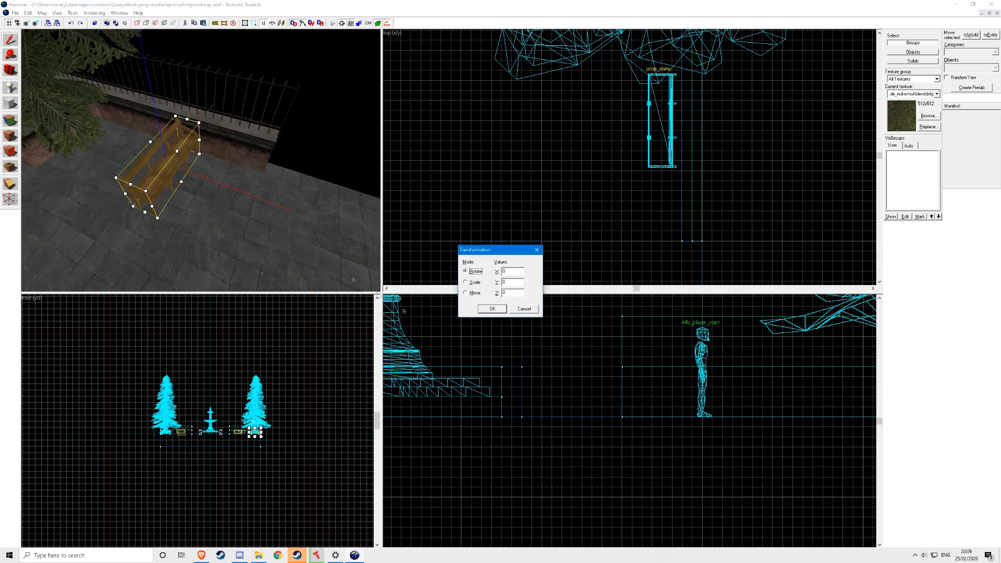
left_click(494, 311)
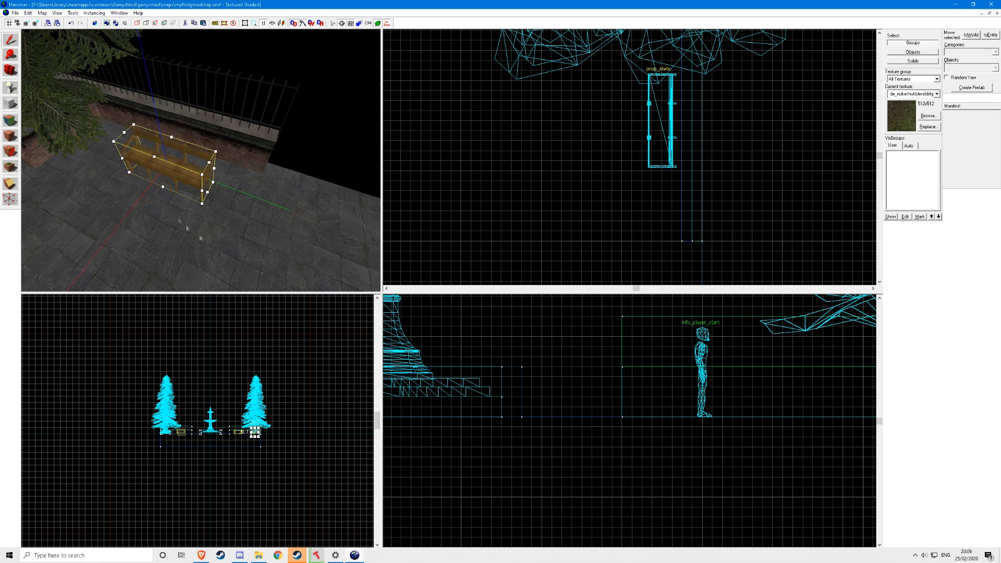
key("z")
key("w")
key("z")
left_click_drag(157, 116, 196, 129)
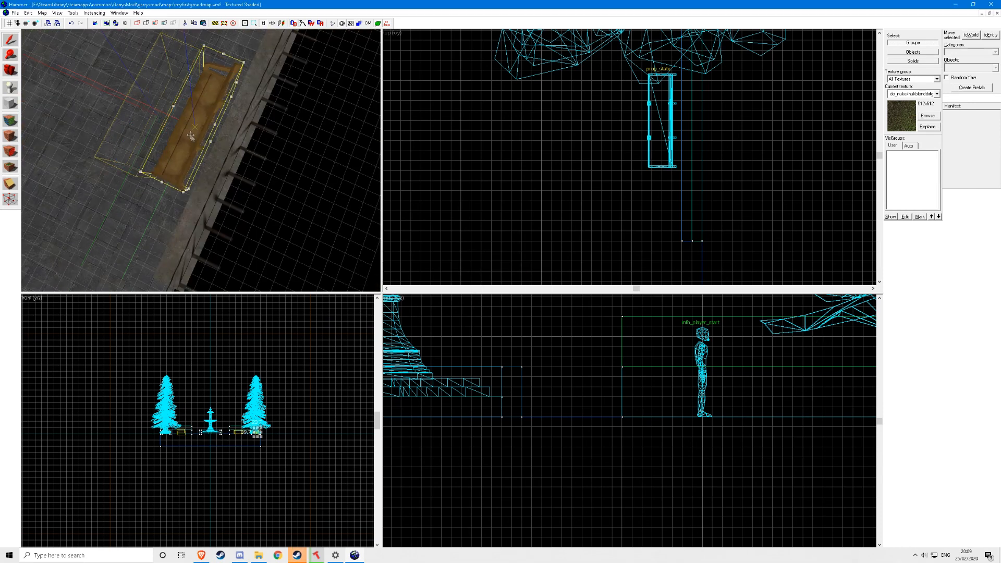
Step: Paste a second copy of the bench at the other end of the same side wall, align it, and select both side-wall benches
key("z")
key("z")
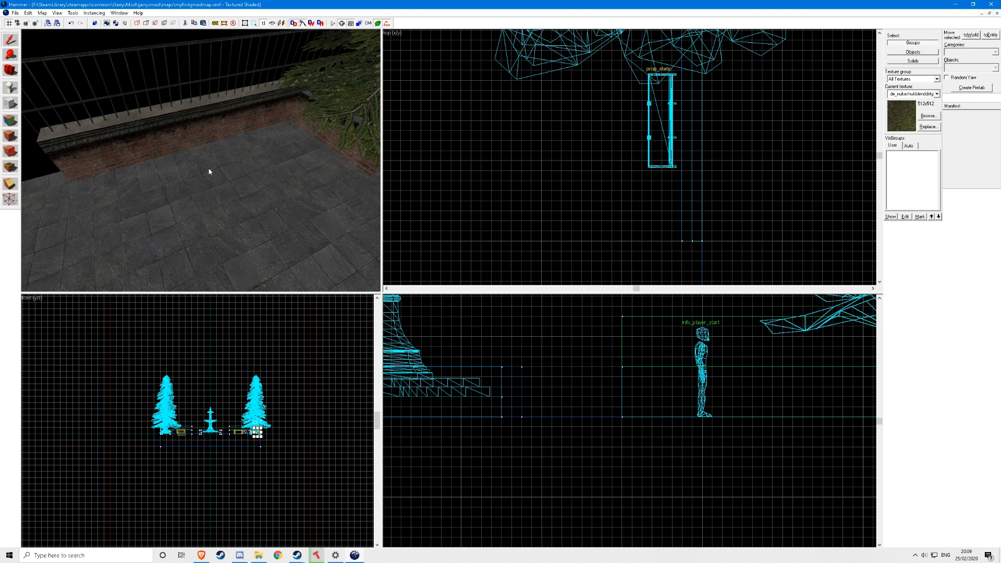
key("ctrl+v")
key("z")
key("w")
key("z")
left_click_drag(232, 128, 214, 141)
key("z")
left_click(154, 137, "ctrl")
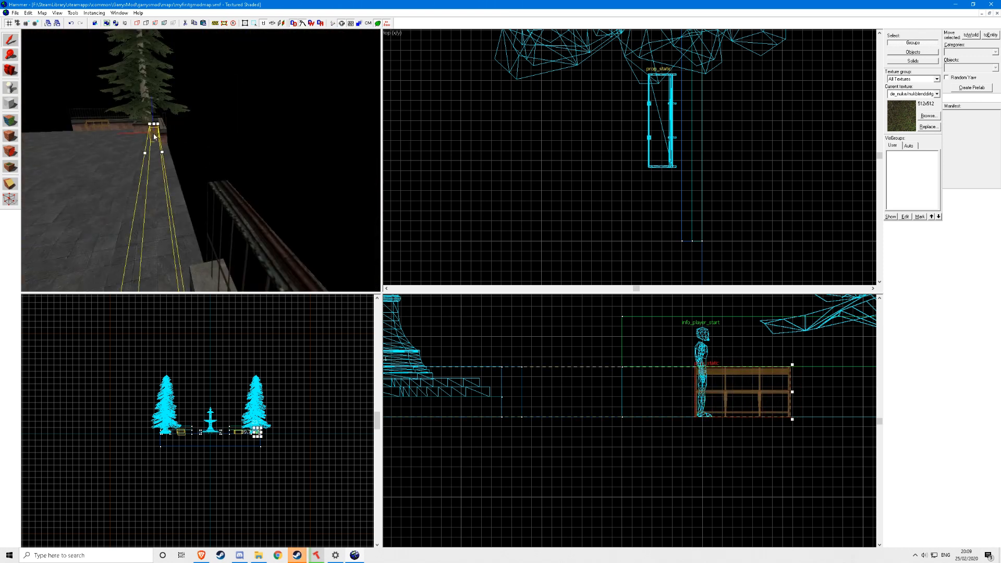
Step: Paste a copy of the side-wall bench pair on the opposite side of the courtyard and rotate it to face the fountain
key("ctrl+shift+v")
key("Return")
key("z")
key("z")
key("ctrl+m")
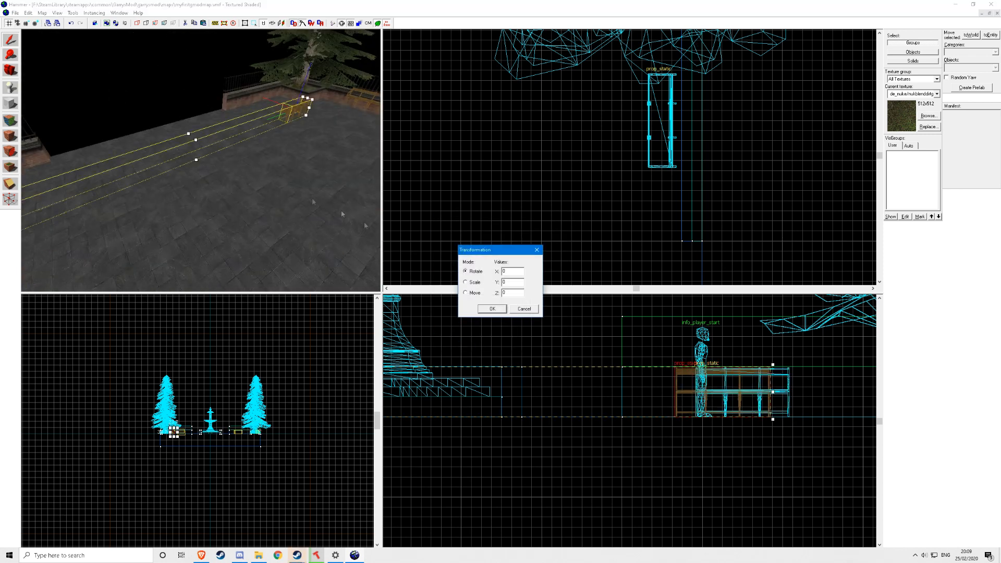
left_click(496, 307)
Step: Shift the rotated bench pair toward its side wall, undo the last changes and clear the selection
key("z")
key("z")
key("z")
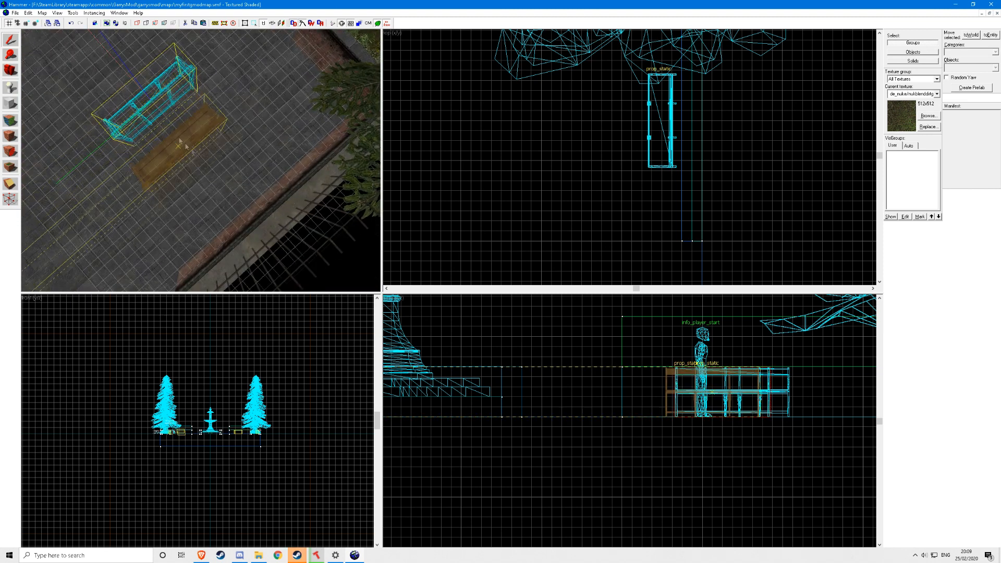
key("w")
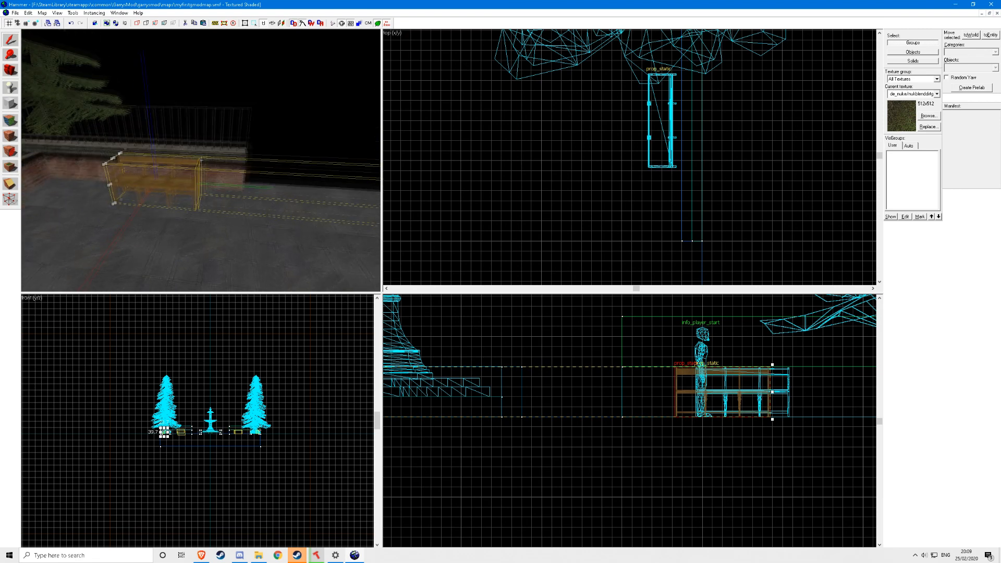
key("ctrl+z")
key("ctrl+z")
key("ctrl+z")
key("ctrl+z")
key("s")
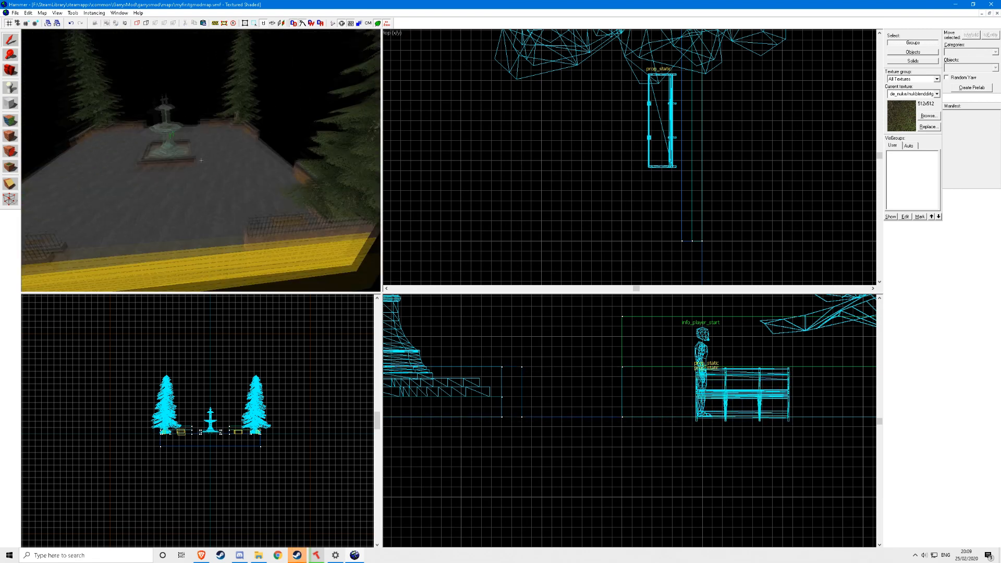
Step: Select the red base block inside the fountain basin and choose the nodraw tool texture as the current texture
key("w")
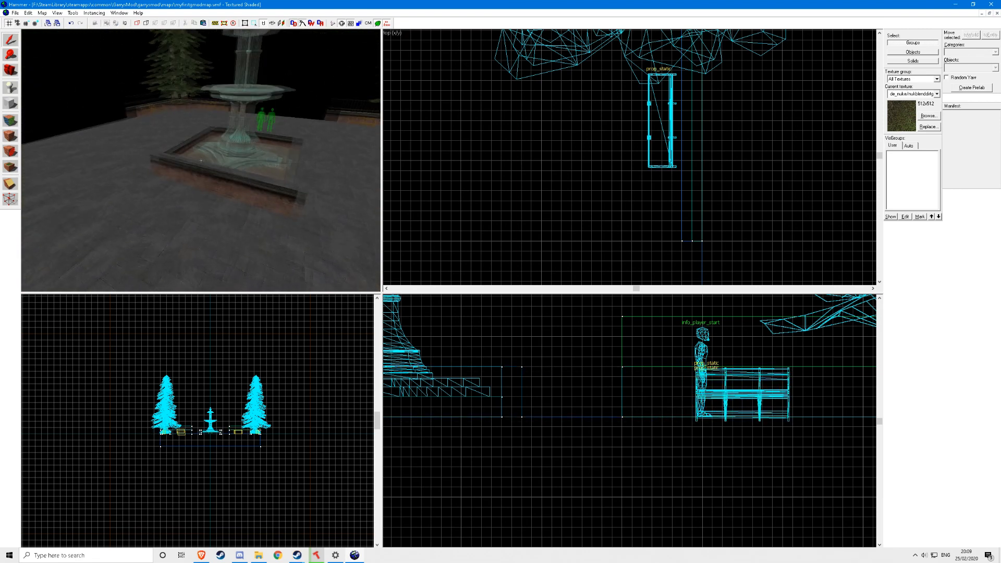
key("z")
left_click(198, 166)
key("z")
key("s")
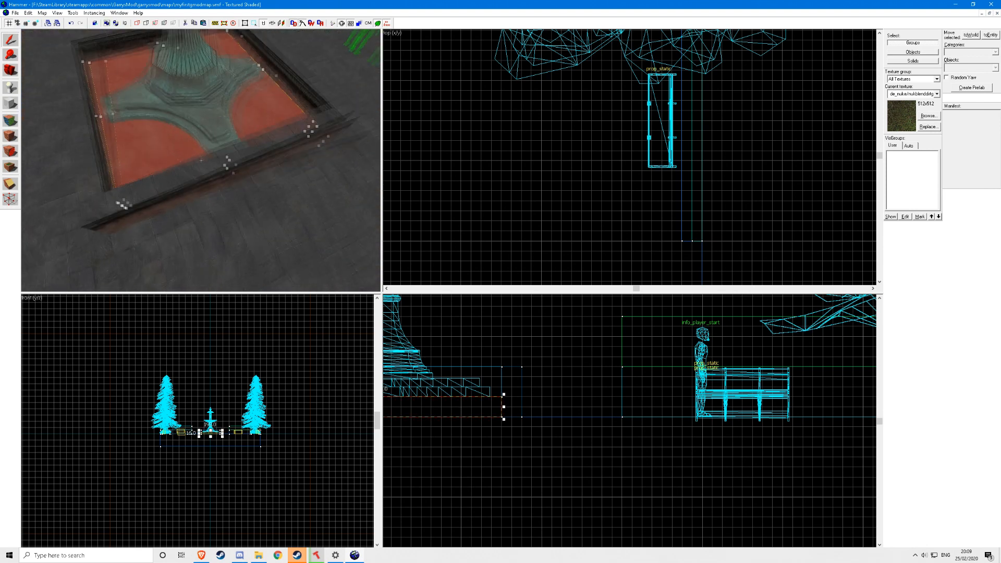
left_click(928, 116)
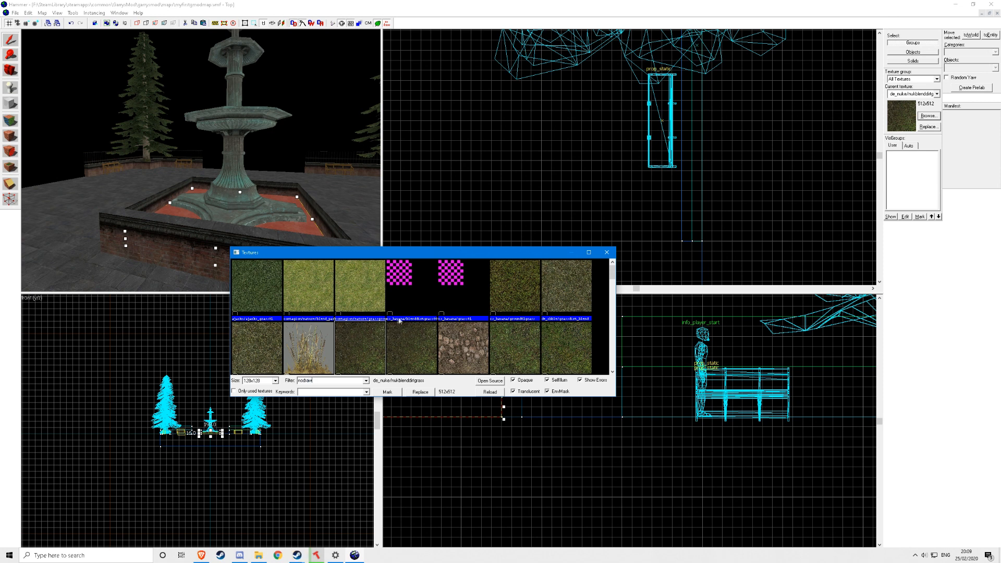
double_click(261, 290)
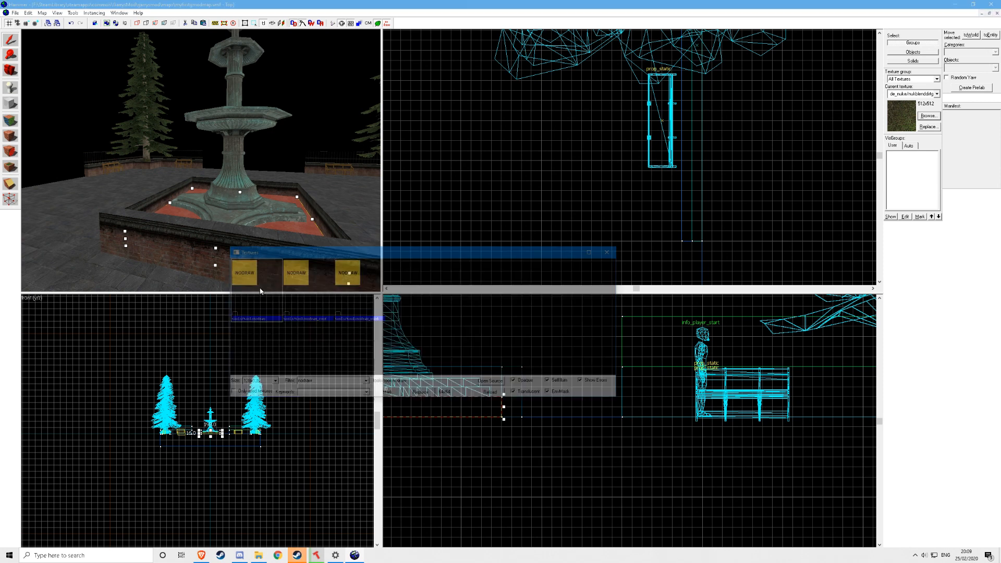
Step: Paste one copy of the fountain's base block in place and resize it into a thin slab on top of the original
key("z")
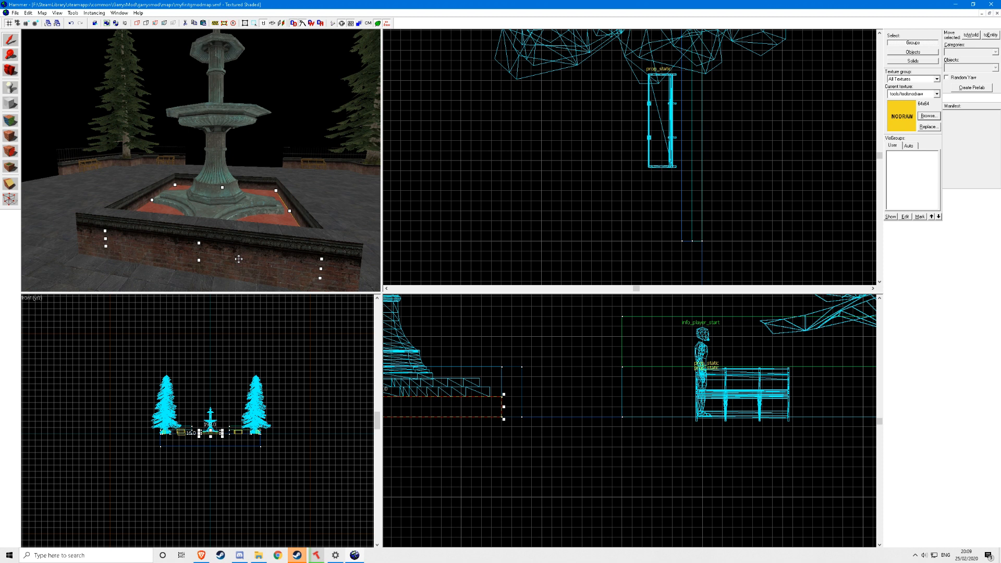
key("ctrl+shift+v")
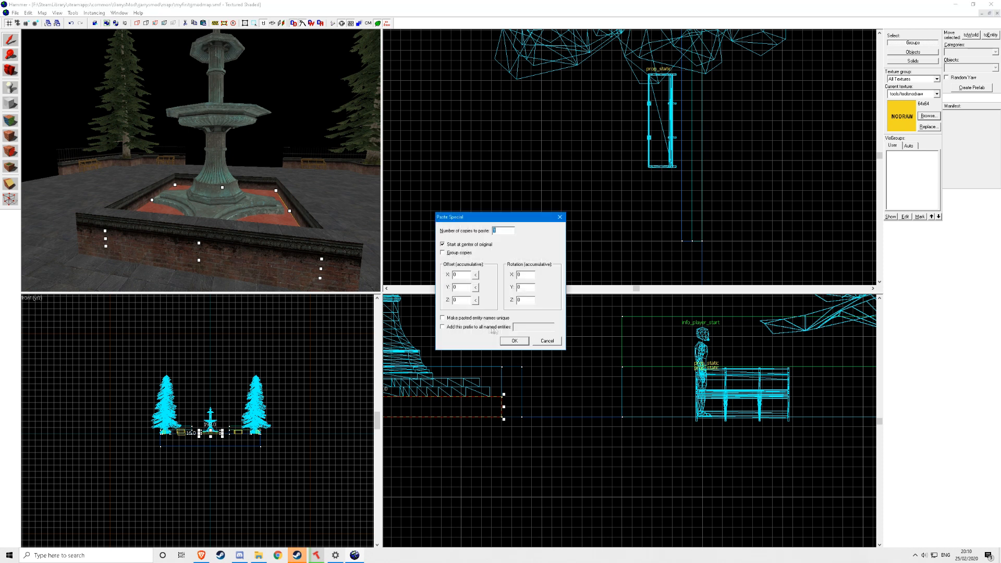
left_click(515, 341)
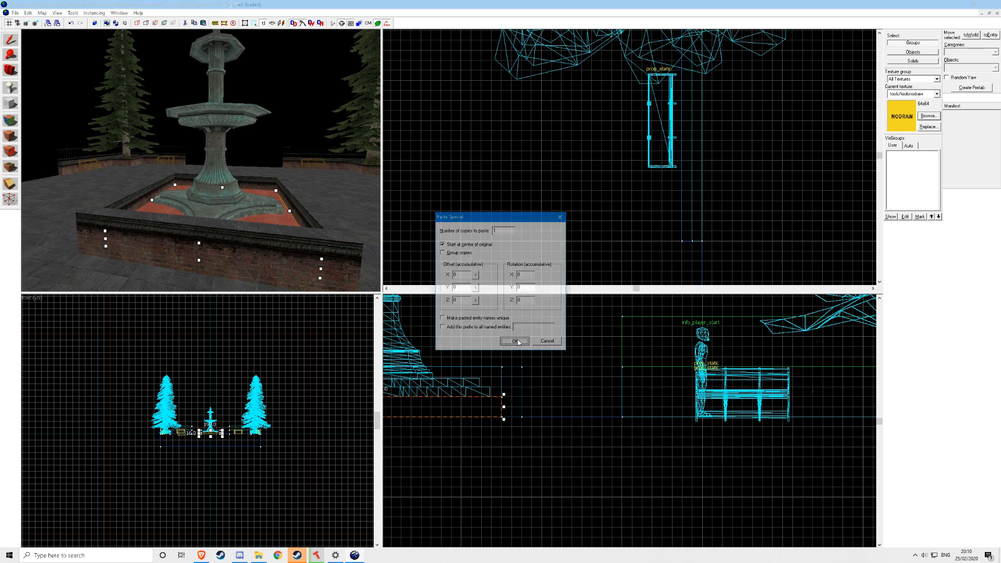
scroll(584, 419, "down", 2)
scroll(584, 419, "up", 4)
left_click_drag(584, 418, 583, 403)
left_click_drag(442, 419, 441, 405)
Step: Apply the nodraw texture to the thin slab inside the fountain basin
key("z")
key("w")
key("z")
key("s")
key("d")
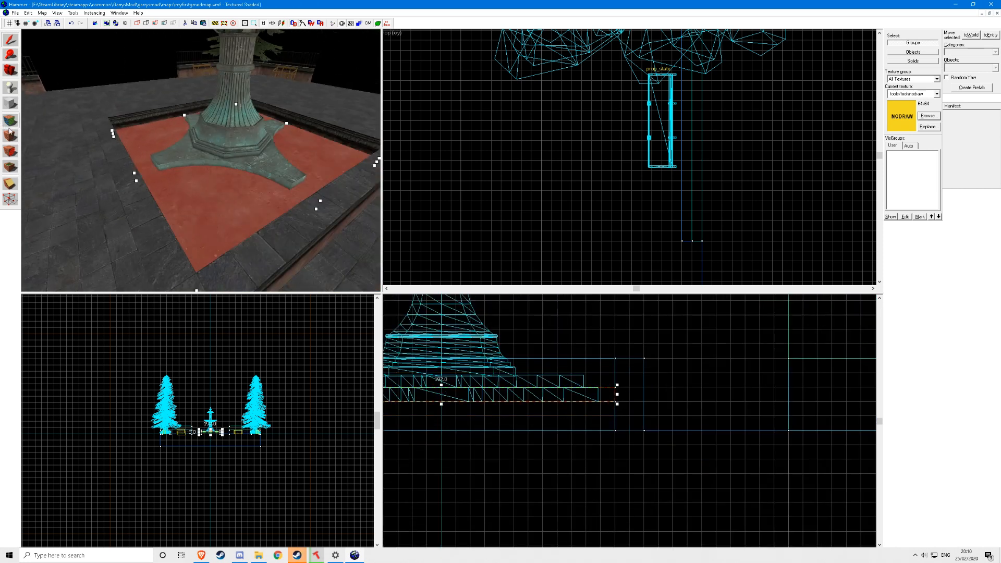
left_click(11, 135)
key("a")
key("s")
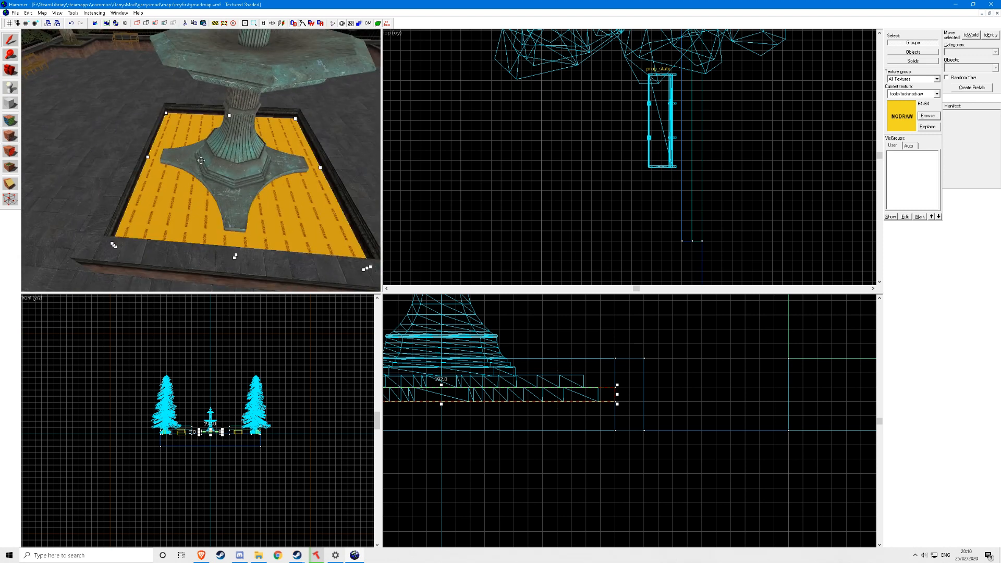
Step: Filter the textures by "water", apply a dev water texture to the slab's top face, and close the face editing sheet
left_click(11, 121)
left_click(484, 313)
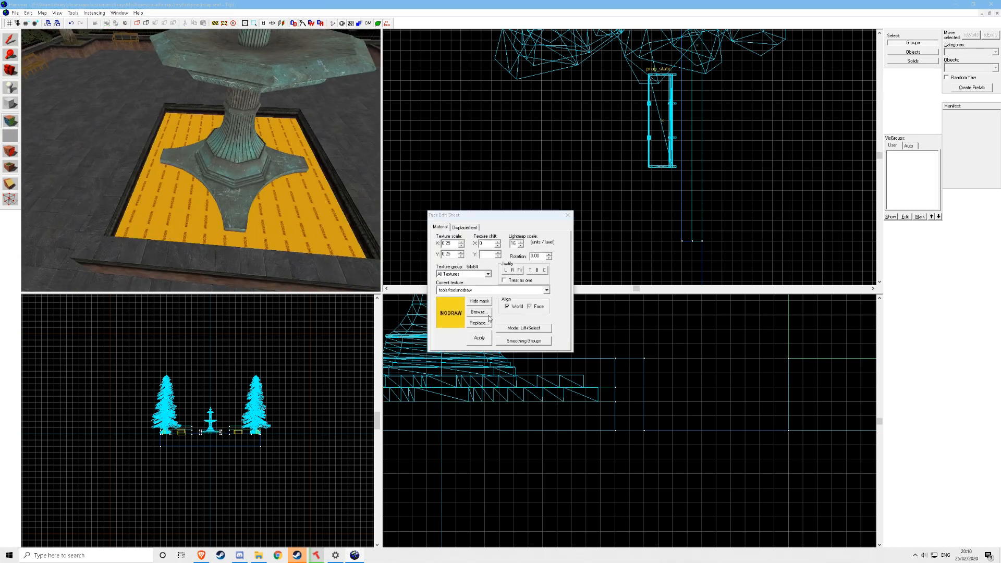
type("water")
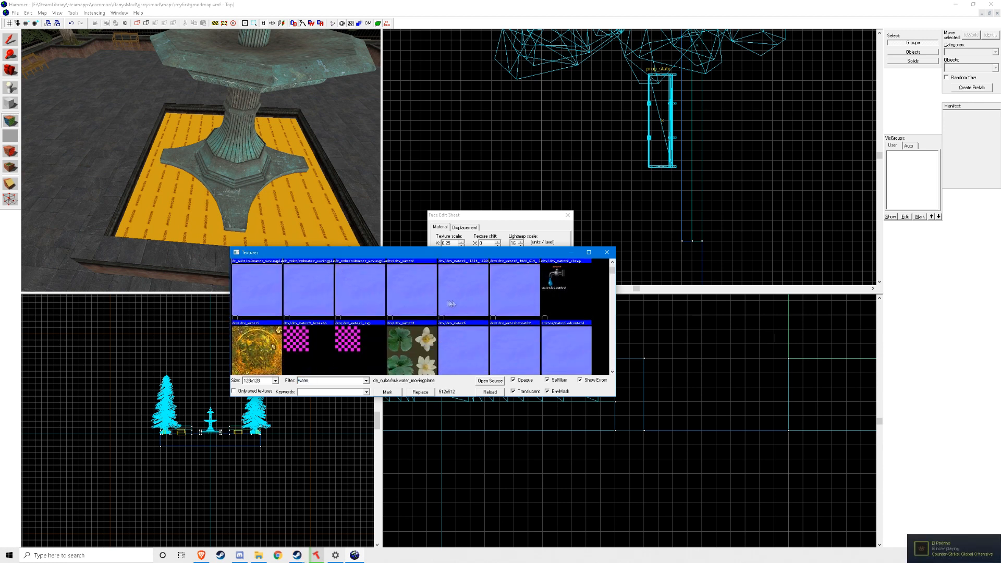
scroll(449, 300, "up", 2)
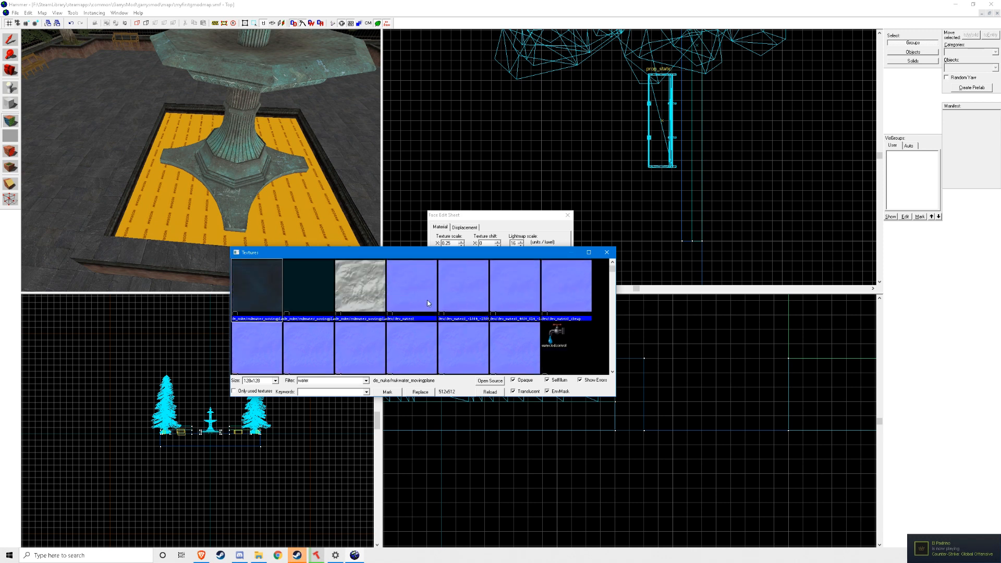
scroll(453, 320, "down", 1)
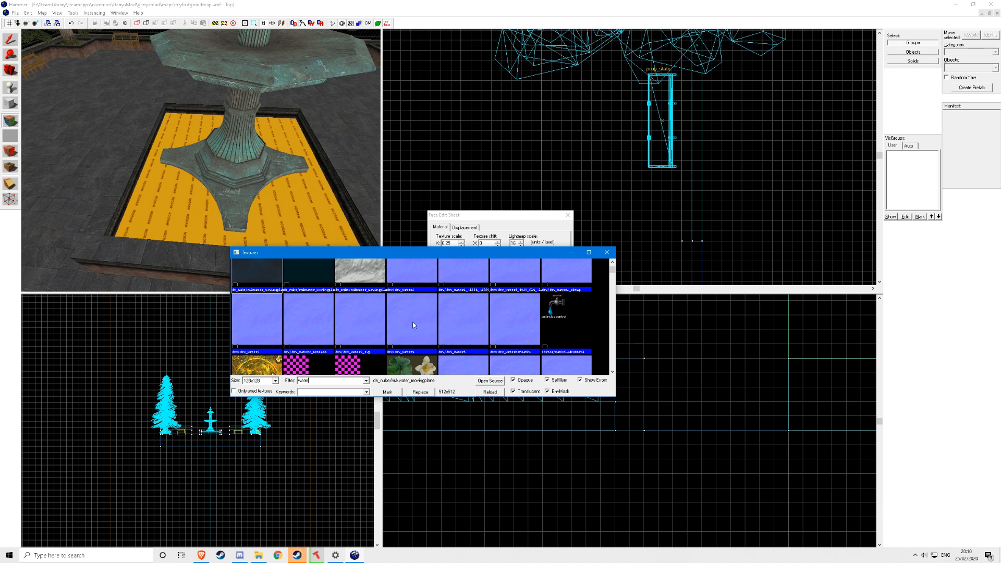
double_click(455, 328)
right_click(206, 217)
left_click(88, 143)
key("z")
key("z")
left_click(567, 215)
Step: Select the player start and move it closer to one side of the fountain
key("z")
key("w")
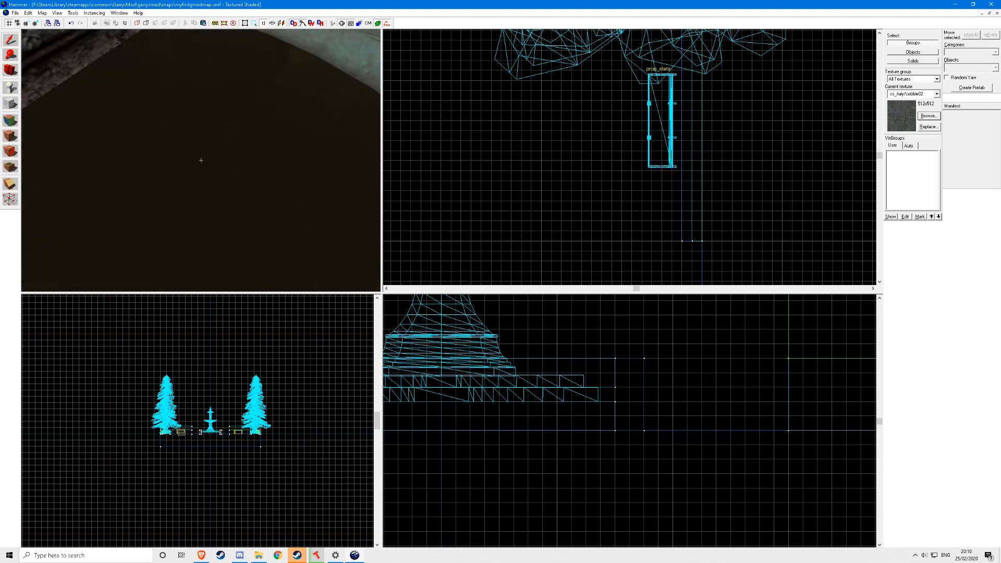
key("s")
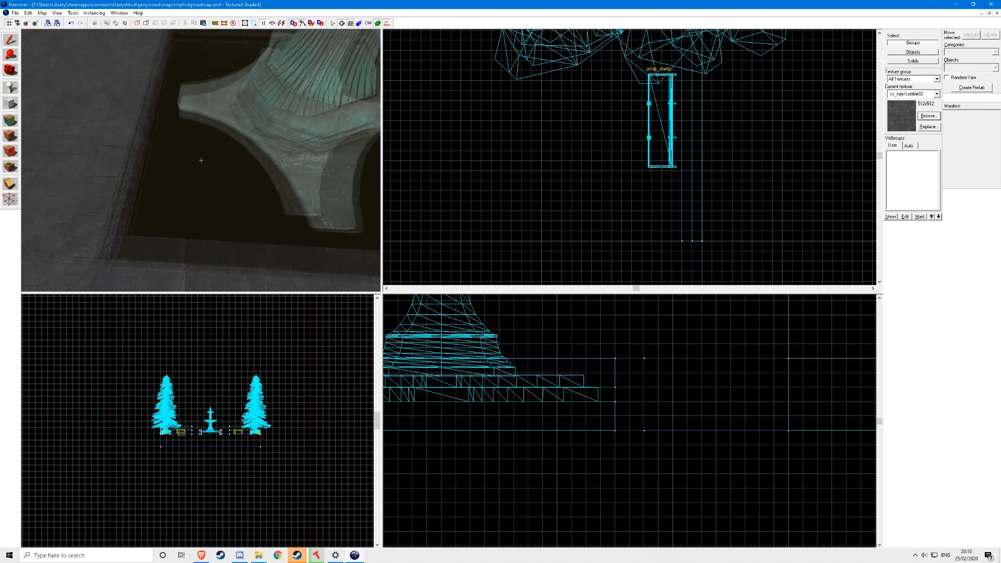
key("w")
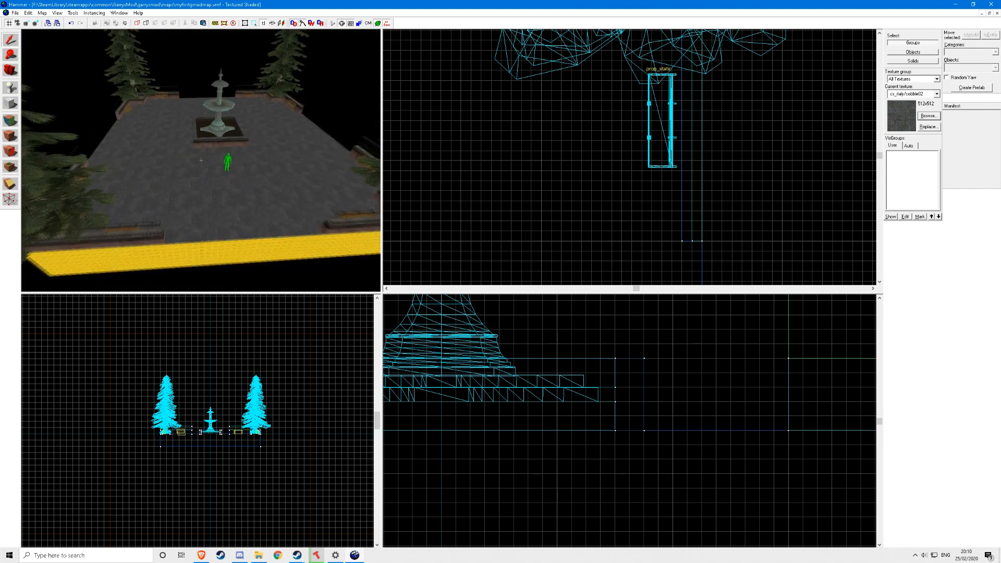
left_click(201, 160)
key("z")
left_click_drag(170, 158, 253, 160)
key("z")
key("z")
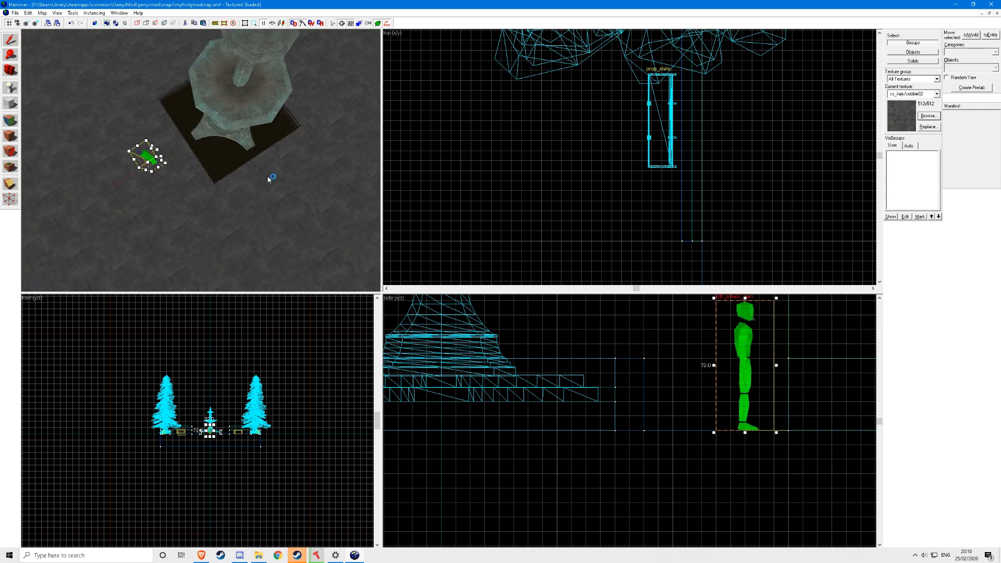
Step: Paste a copy of the player start at the adjacent side of the fountain, rotate it 90 degrees about Z and adjust its position
key("ctrl+v")
key("ctrl+m")
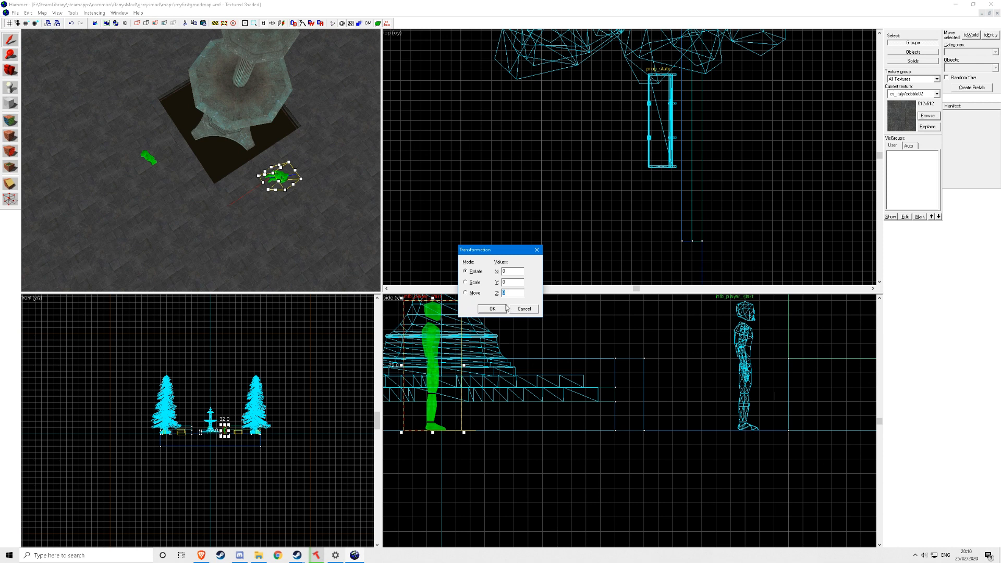
type("90")
key("Return")
key("z")
key("w")
key("z")
left_click_drag(257, 191, 267, 195)
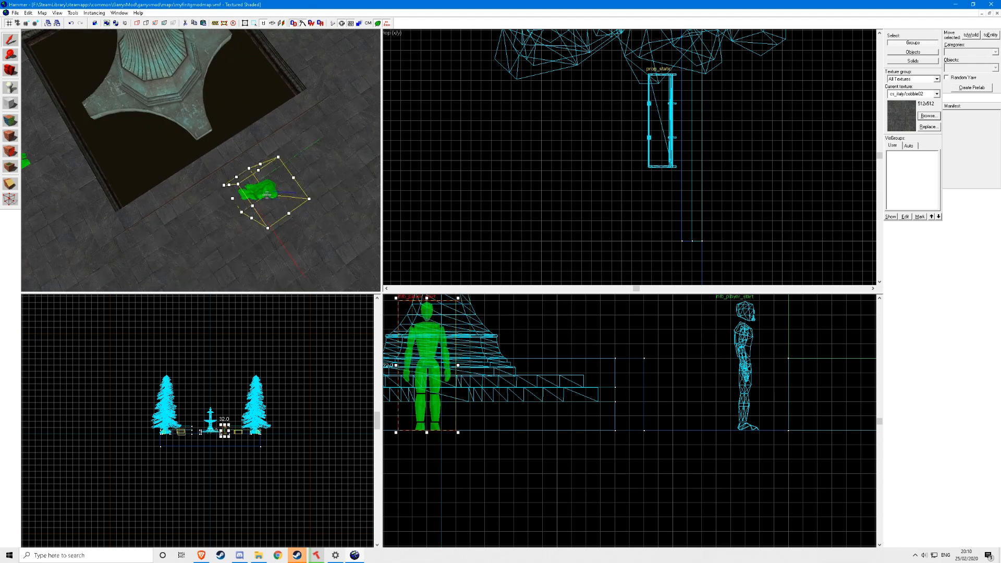
Step: Select both player starts together, paste one copy of the pair in place and rotate the copied pair about the Z axis
scroll(267, 195, "down", 5)
left_click(91, 158, "ctrl")
key("ctrl+shift+v")
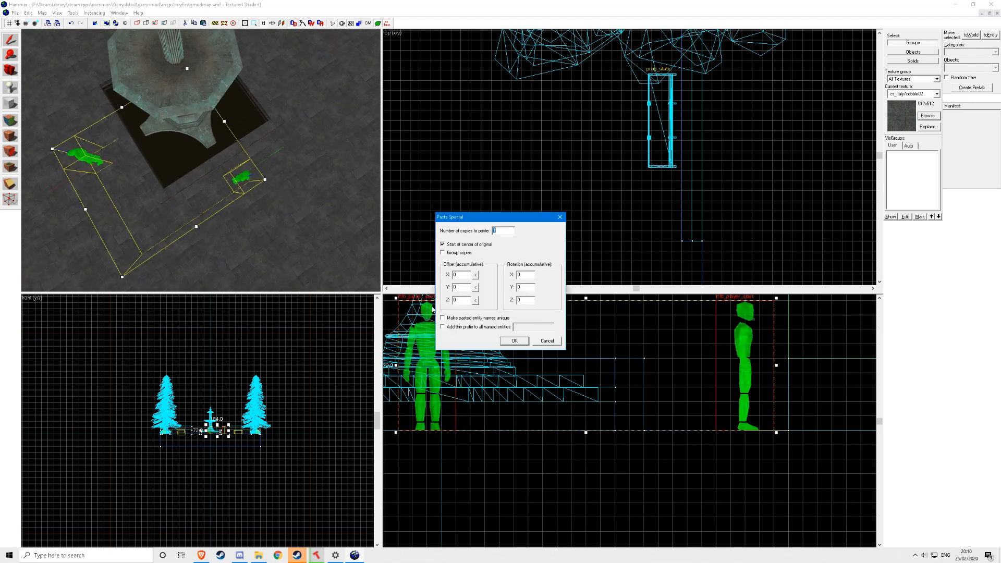
left_click(513, 341)
key("ctrl+m")
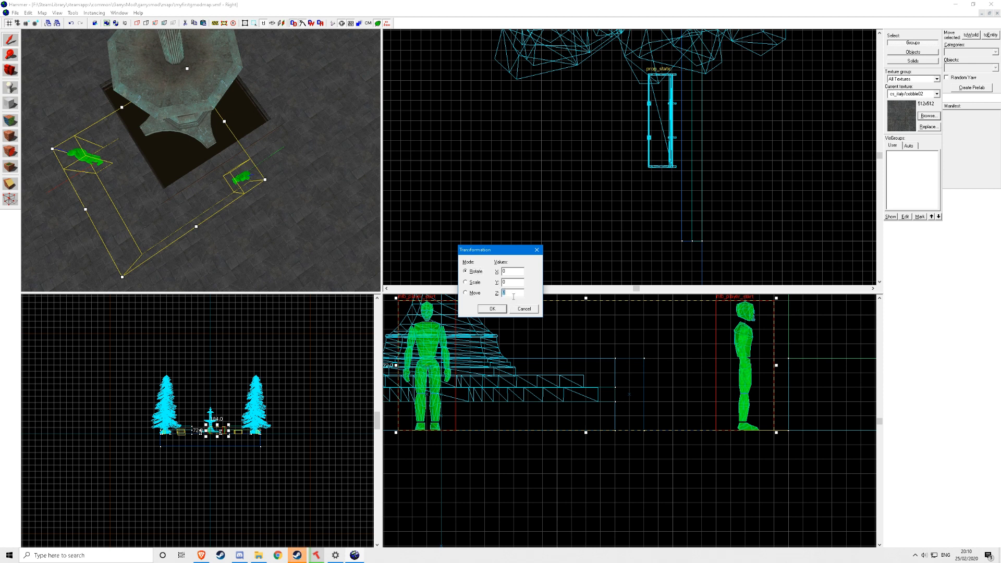
left_click(494, 309)
Step: Move the copied pair of player starts to the two remaining sides of the fountain
scroll(230, 194, "down", 3)
left_click_drag(210, 171, 240, 86)
key("z")
key("w")
key("z")
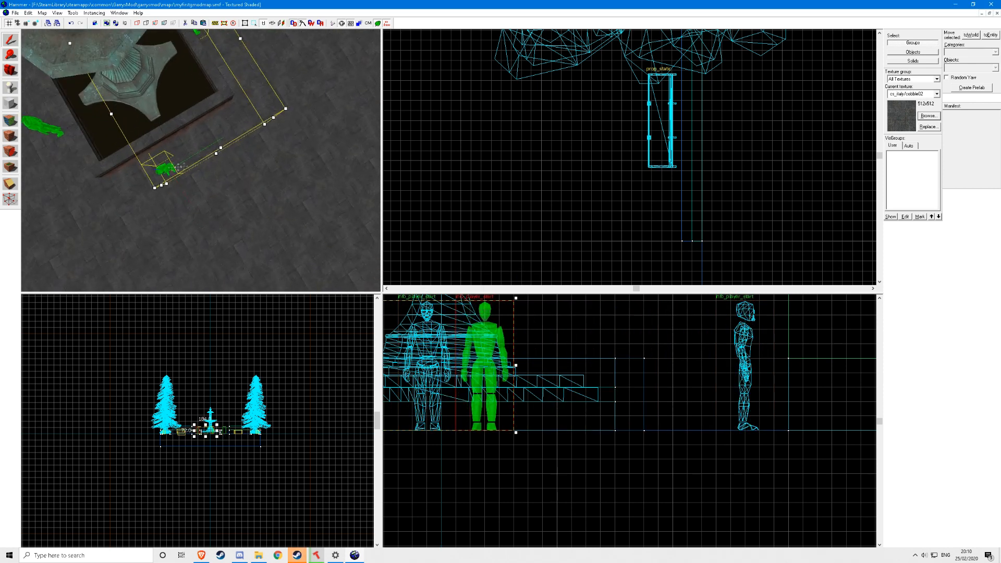
left_click_drag(163, 178, 180, 186)
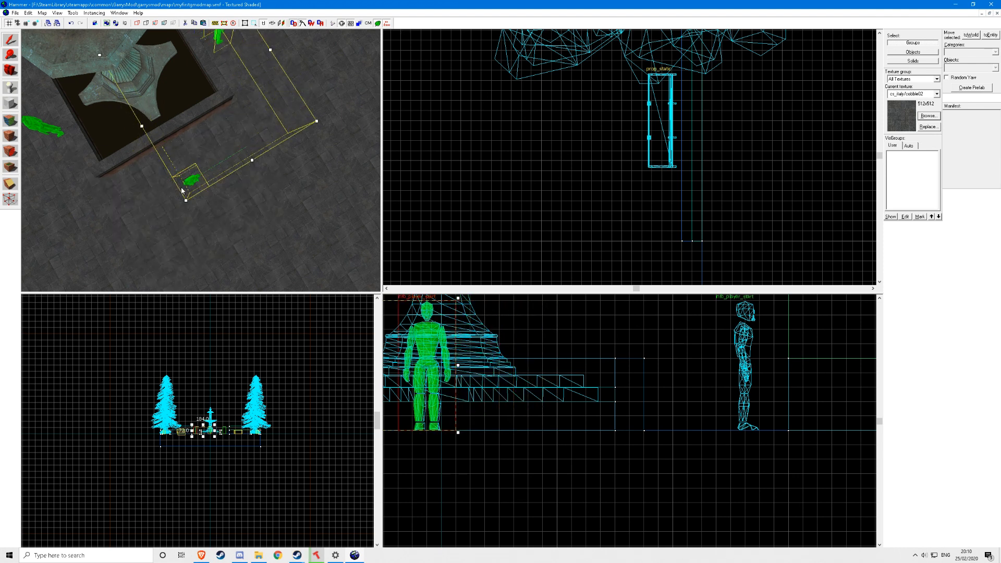
Step: Deselect the copied player starts and inspect the arrangement around the fountain from several angles
key("z")
key("s")
key("Escape")
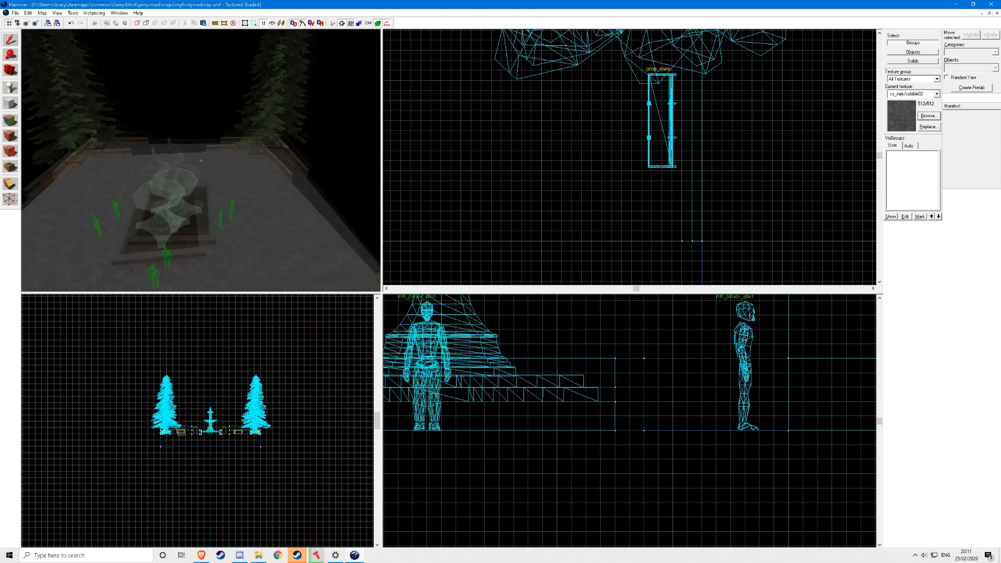
key("w")
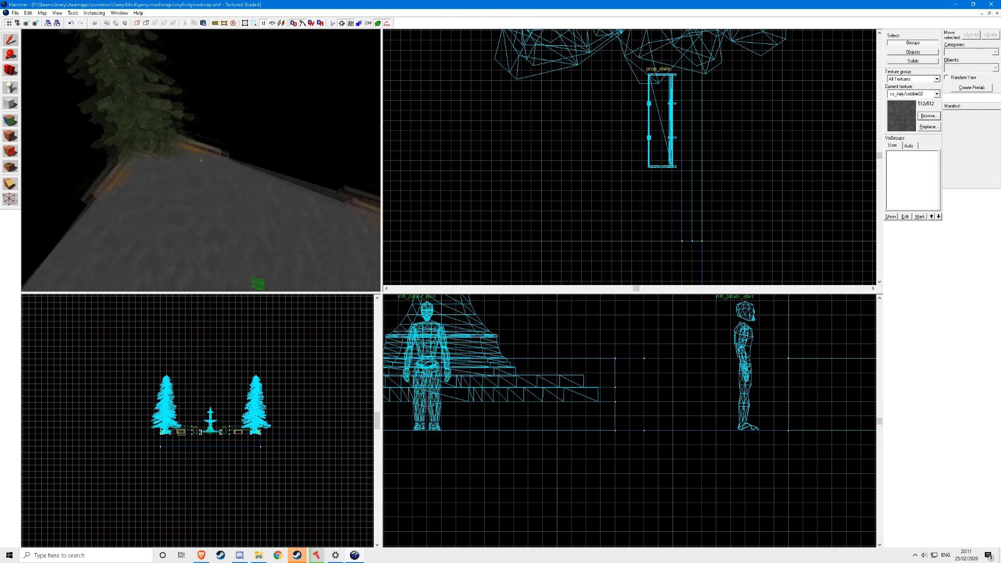
key("s")
key("w")
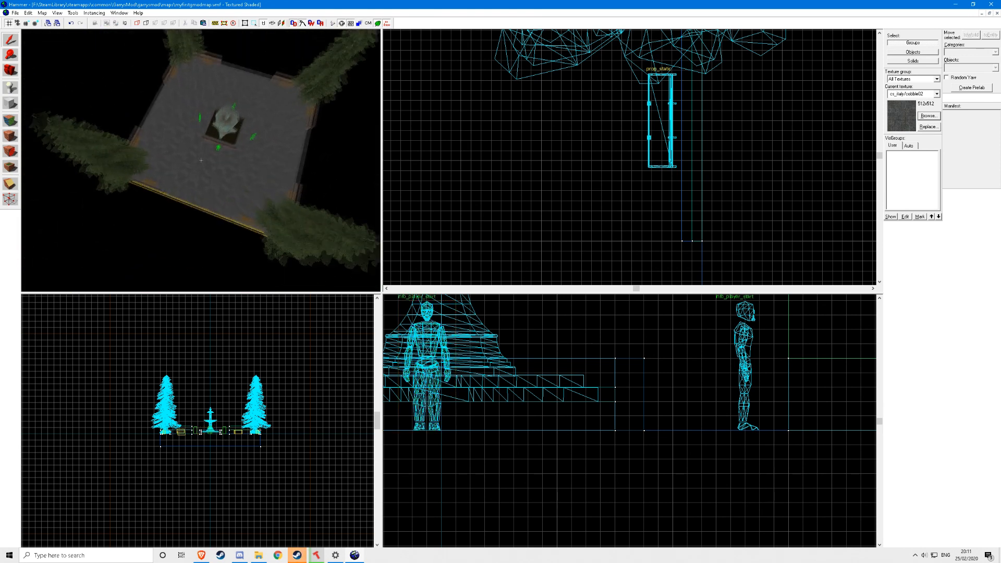
key("s")
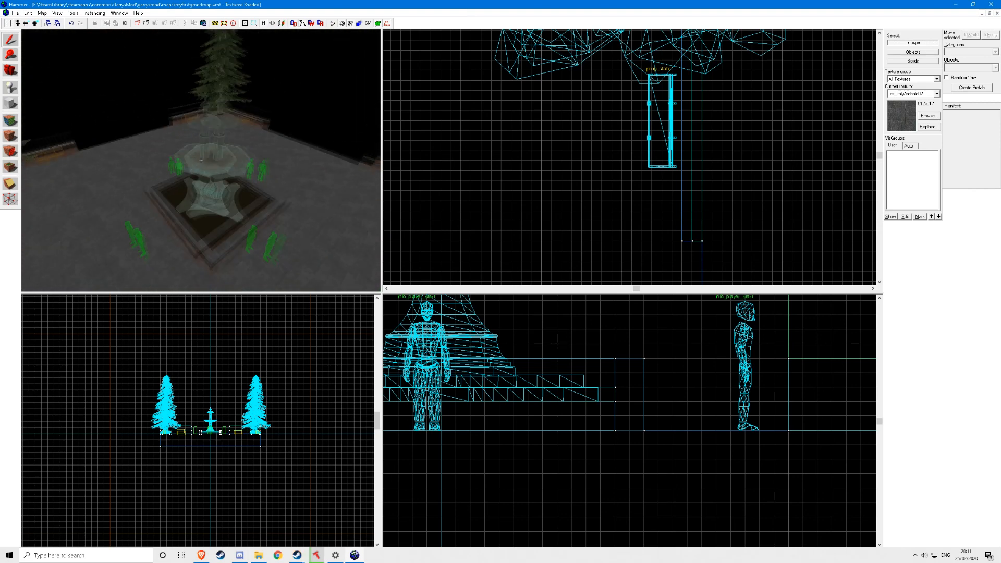
left_click(200, 160)
key("z")
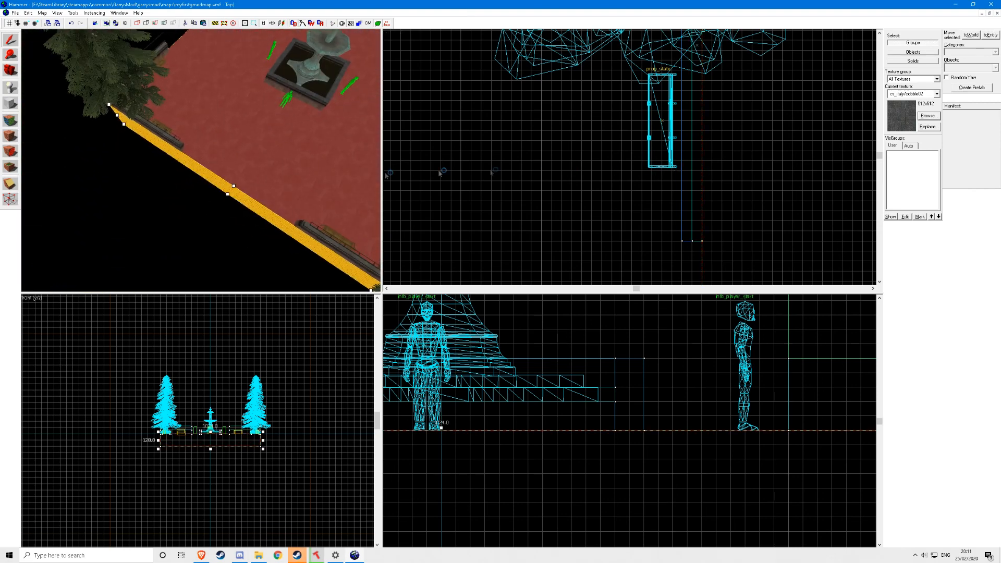
scroll(647, 111, "down", 2)
scroll(647, 111, "down", 8)
scroll(655, 123, "up", 2)
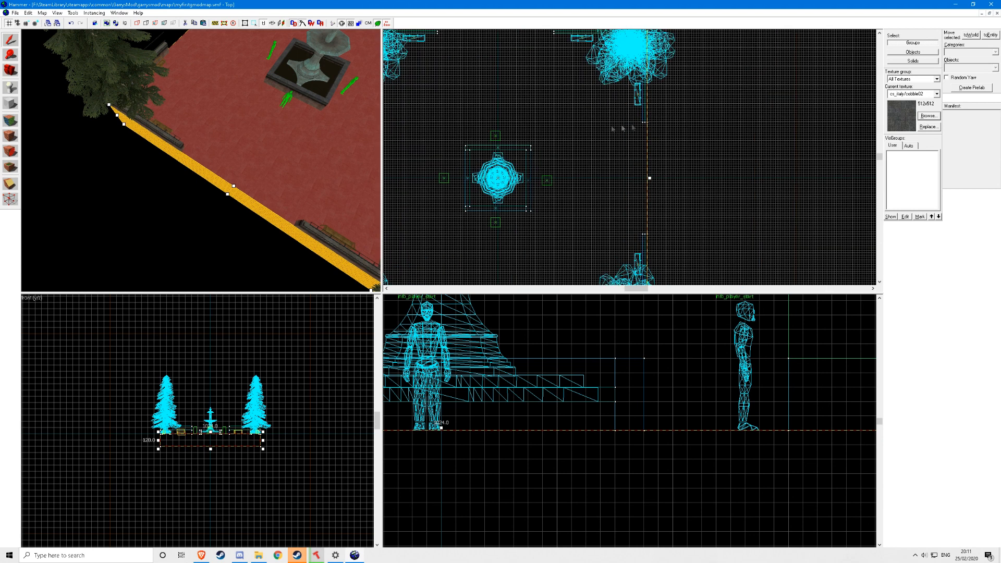
scroll(207, 126, "up", 1)
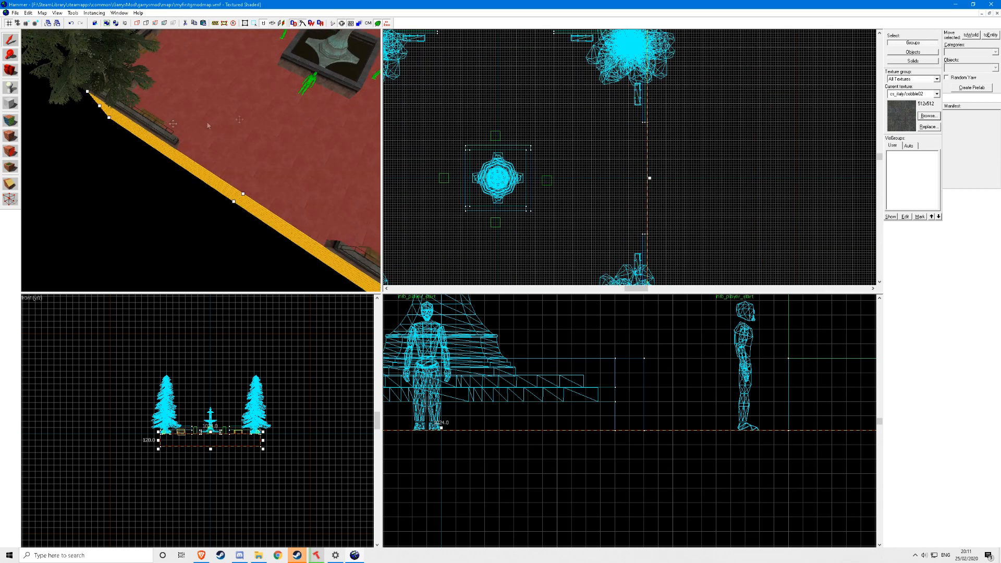
left_click(9, 185)
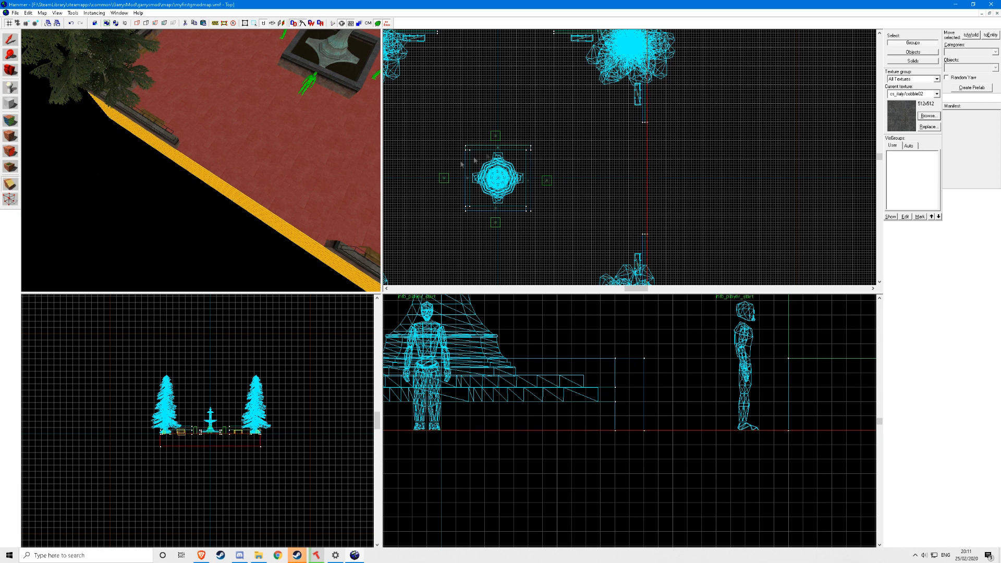
scroll(642, 123, "up", 5)
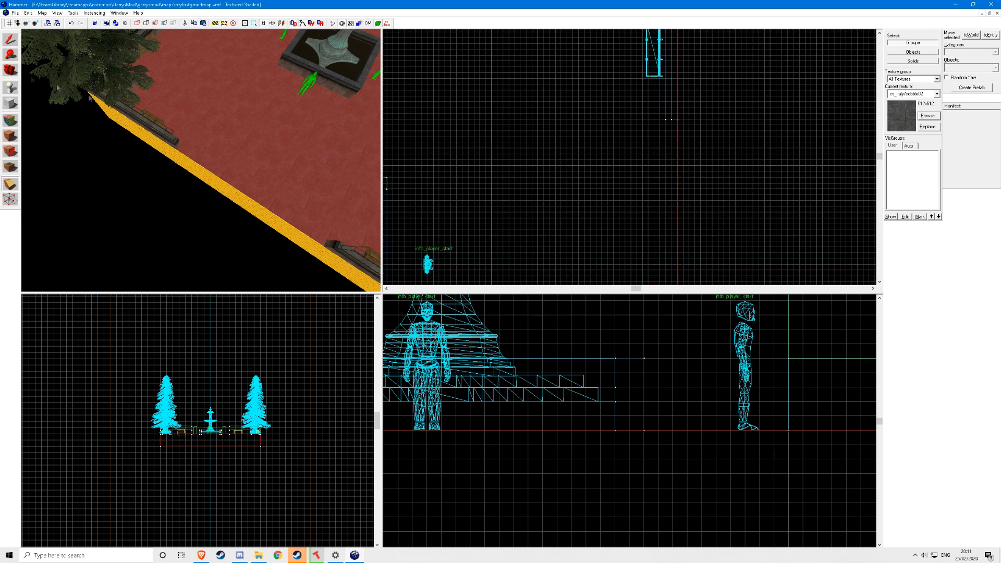
left_click(11, 42)
Step: Locate where the low wall ends along the floor's edge, selecting the wall brush to mark its end in the top view
key("z")
key("w")
key("z")
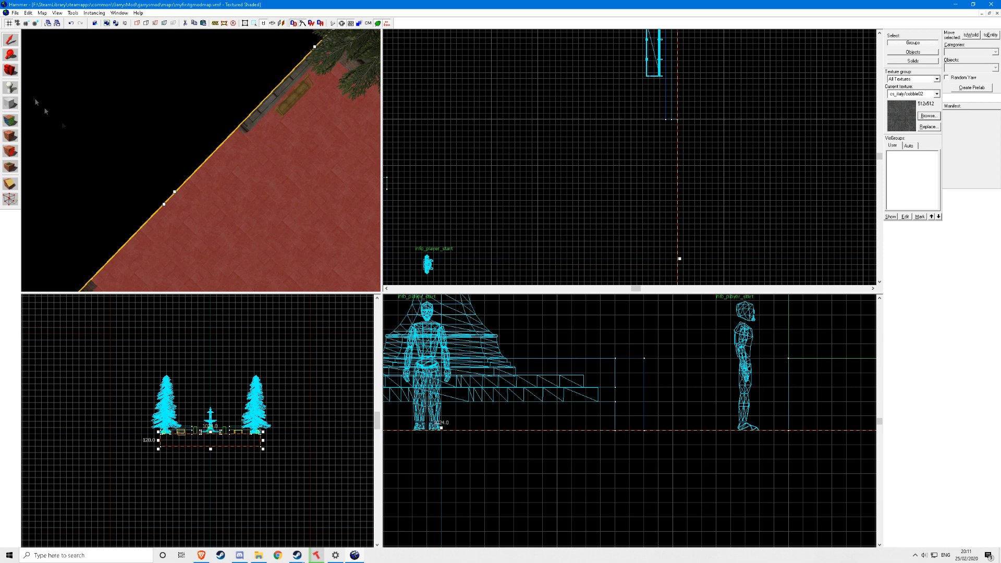
key("z")
key("w")
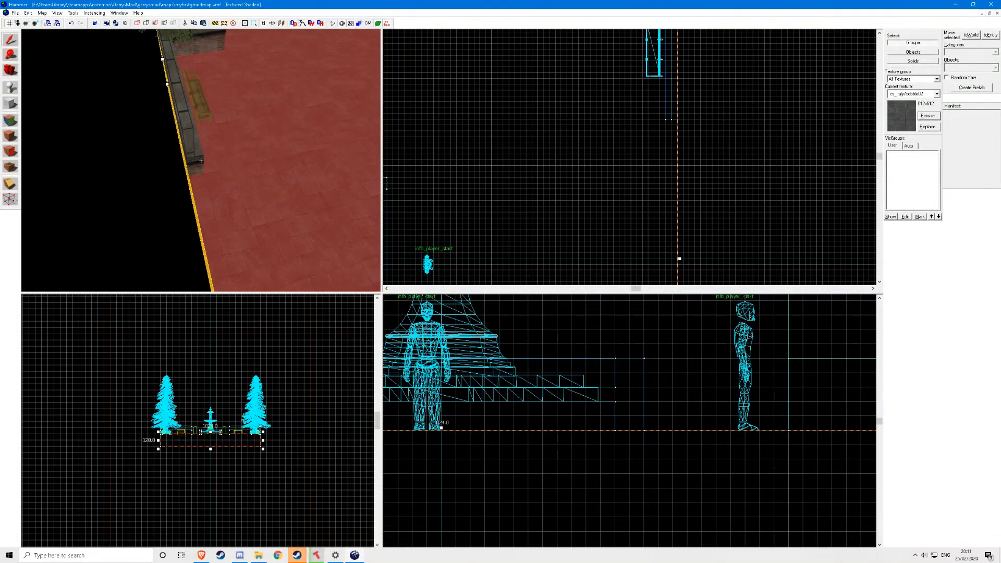
left_click(201, 160)
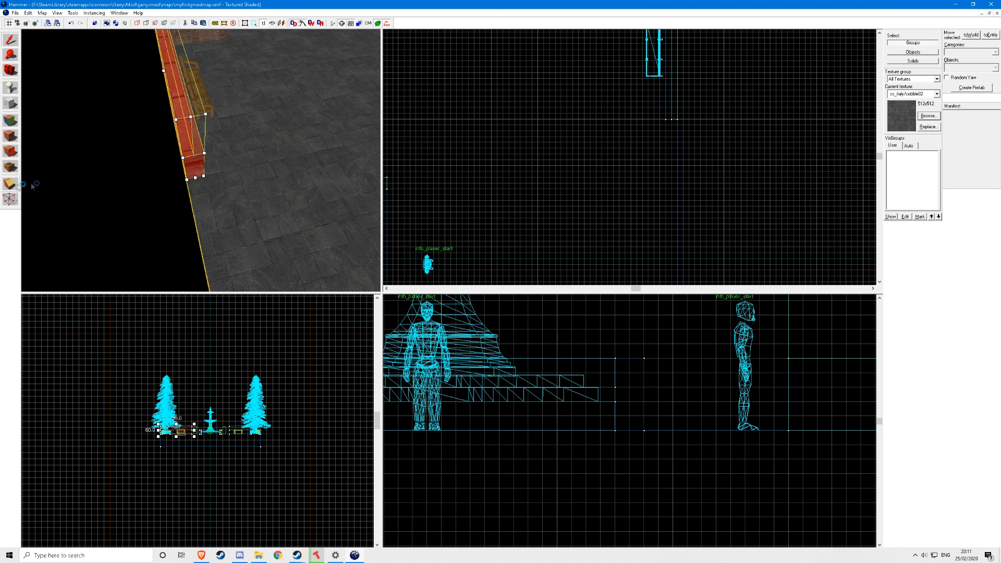
left_click(276, 180)
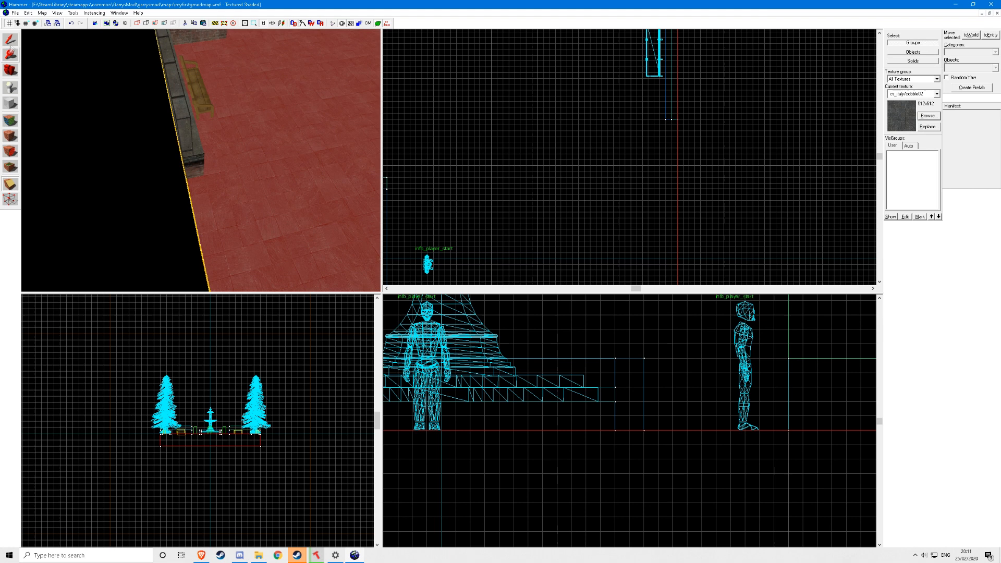
left_click(179, 114)
scroll(593, 147, "down", 12)
scroll(652, 131, "up", 14)
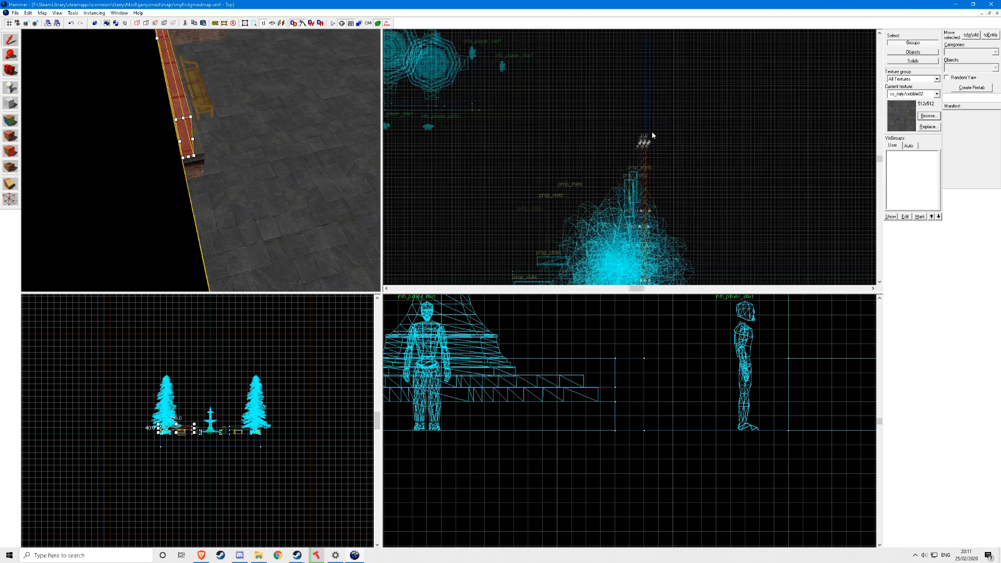
Step: Clip the courtyard floor brush along a straight line level with the end of the low wall, keeping both parts
left_click(306, 197)
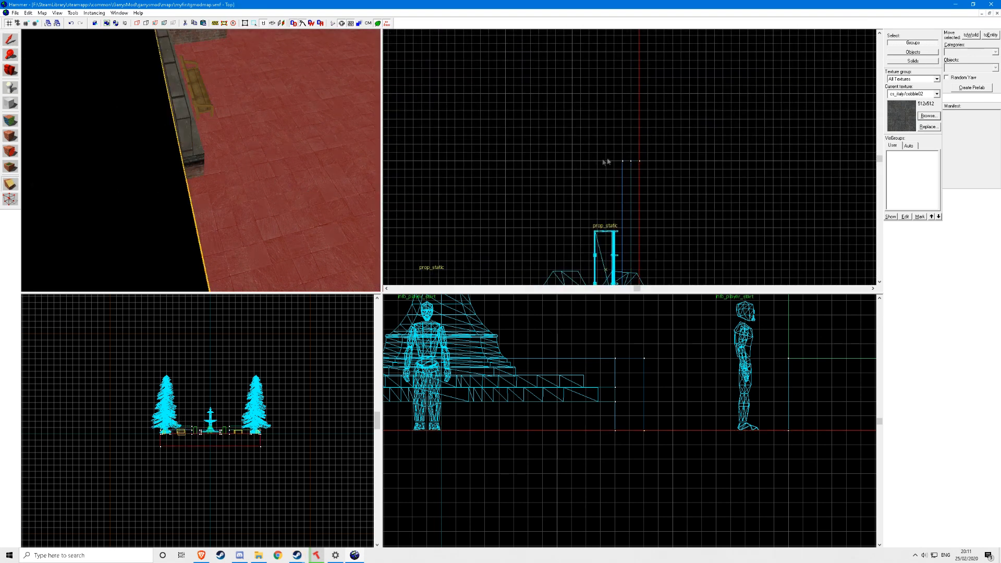
scroll(640, 164, "down", 5)
scroll(631, 170, "up", 5)
key("z")
key("w")
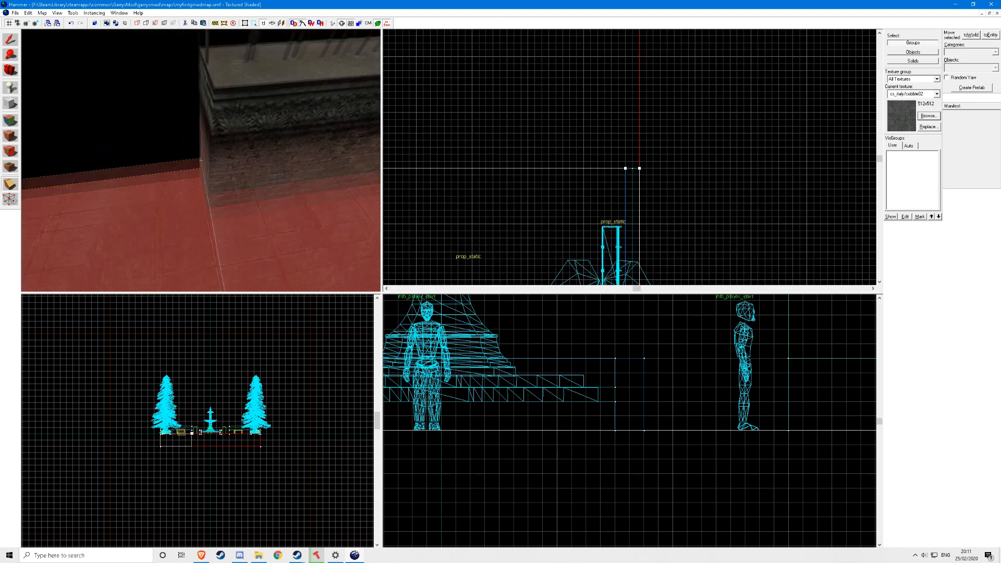
key("s")
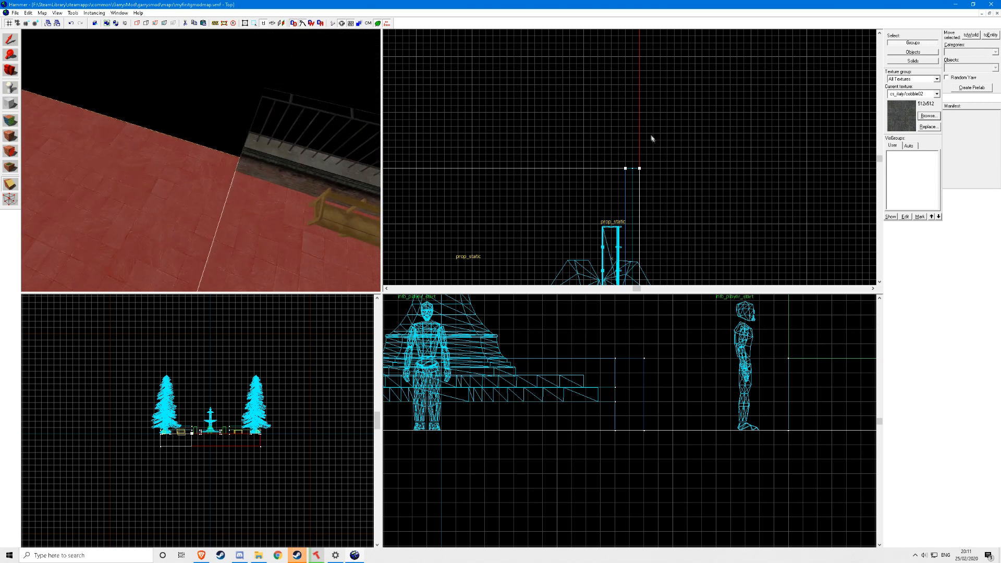
scroll(650, 142, "down", 2)
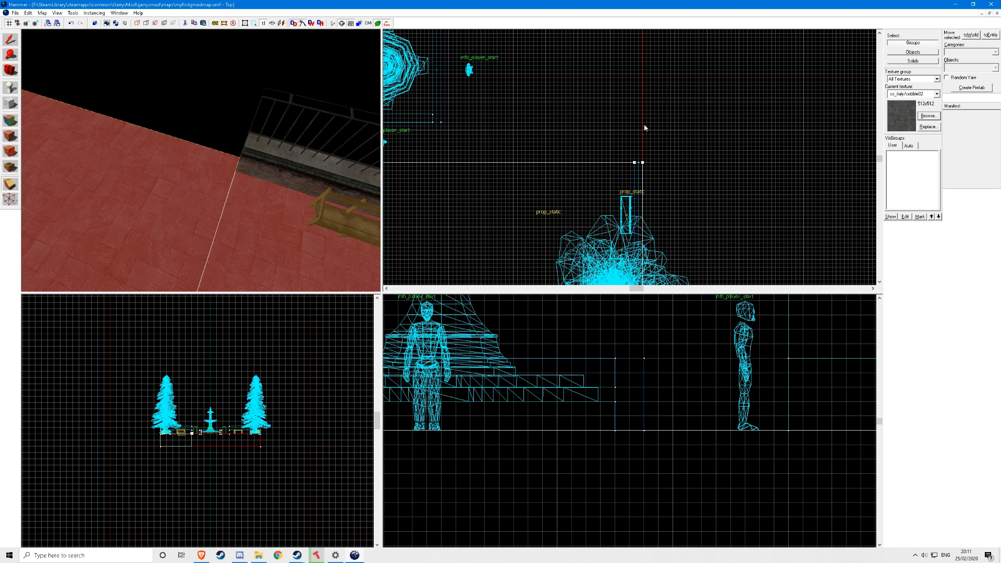
scroll(645, 128, "up", 2)
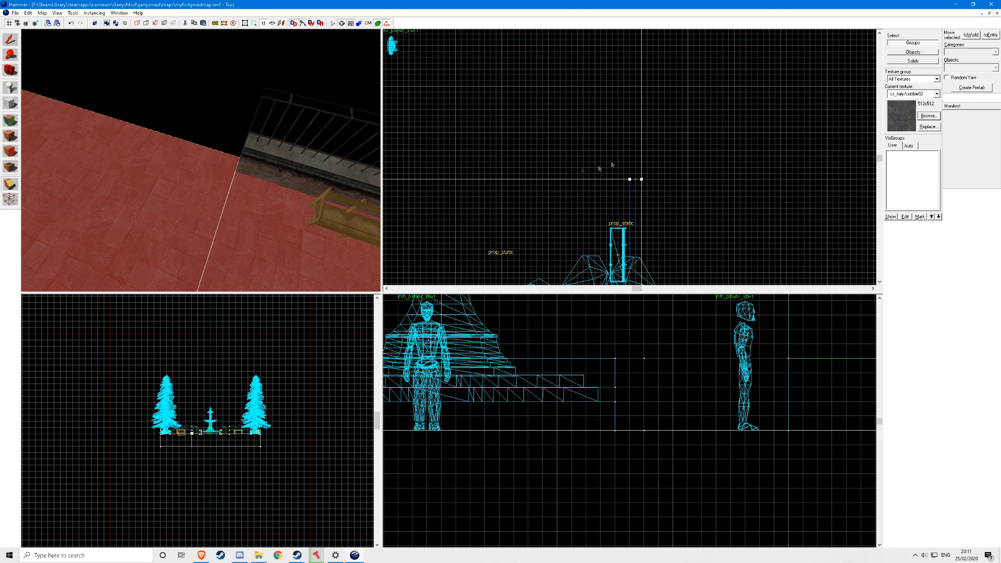
key("Return")
Step: Clip the floor along a second parallel line at the other wall's end, dividing it into three strips
scroll(600, 95, "up", 5)
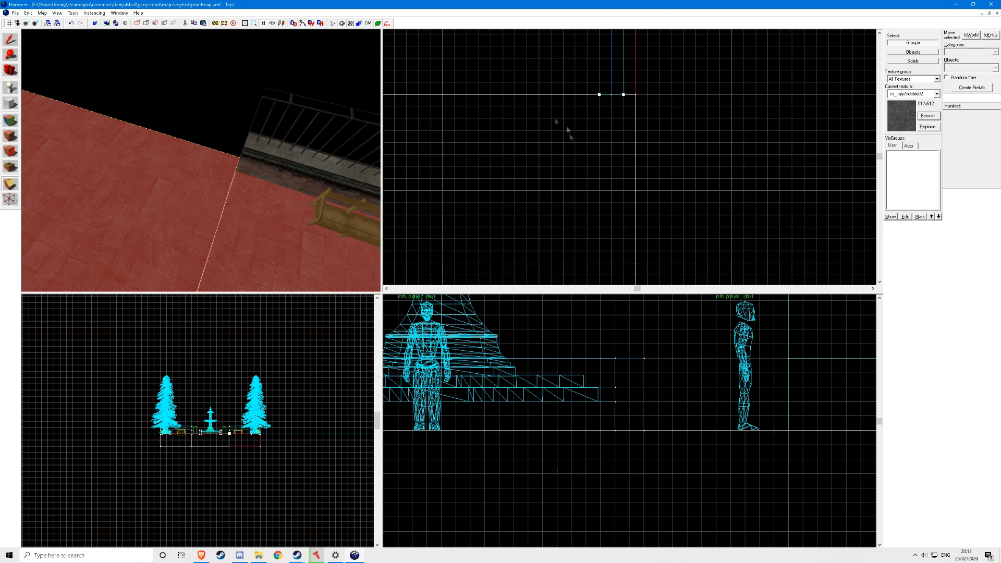
key("z")
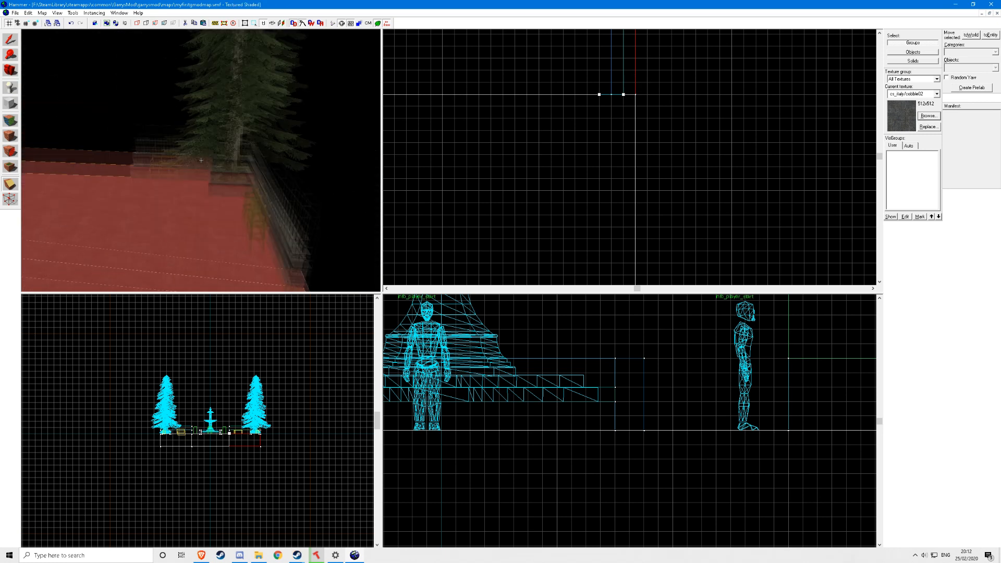
key("z")
key("Return")
key("ctrl+z")
key("ctrl+z")
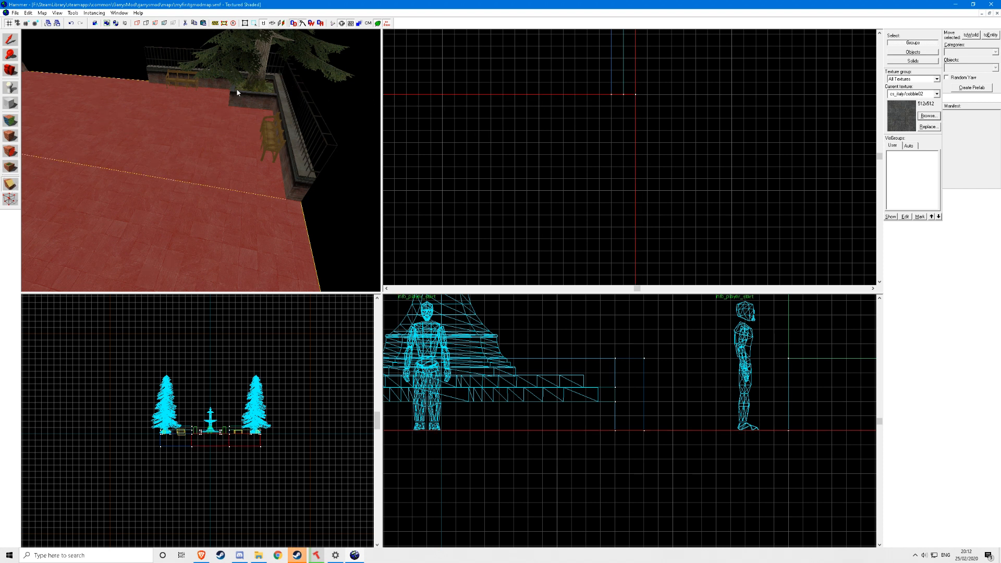
Step: Select both outer floor strips together and clip them crosswise in line with the wall ends, keeping all pieces
key("z")
key("s")
key("z")
left_click(10, 40)
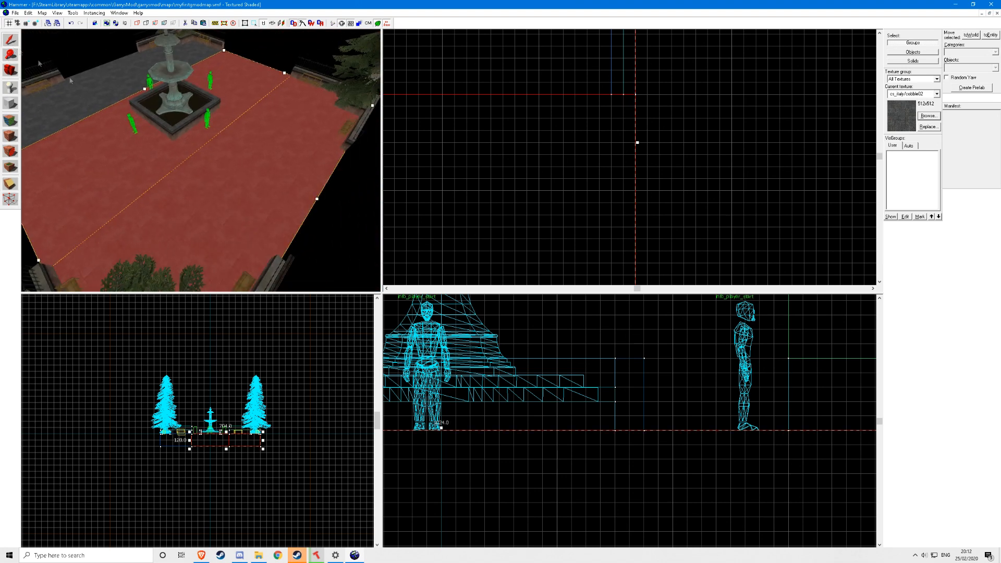
left_click(351, 220)
left_click(279, 197)
left_click(117, 81, "ctrl")
scroll(599, 180, "down", 12)
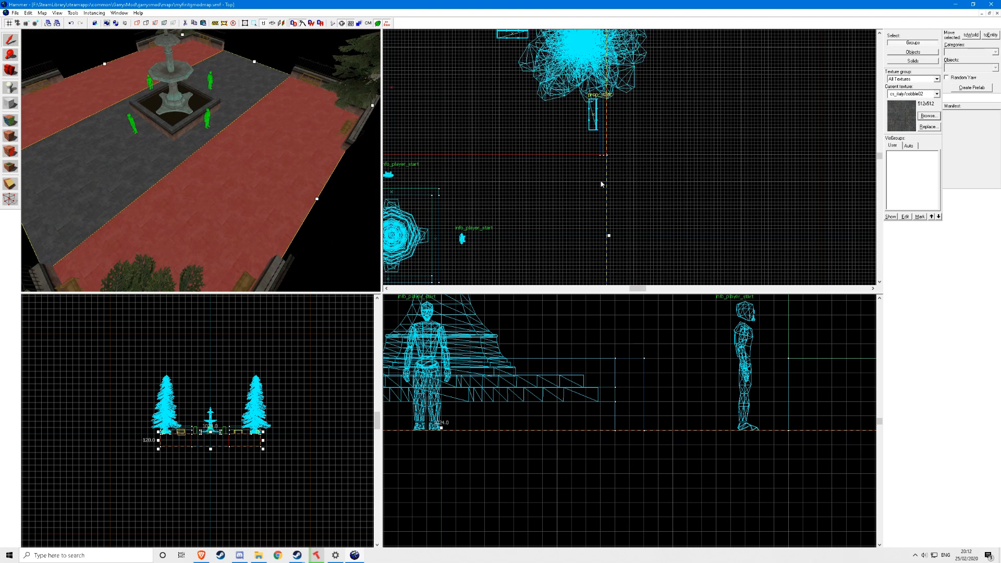
scroll(553, 115, "up", 10)
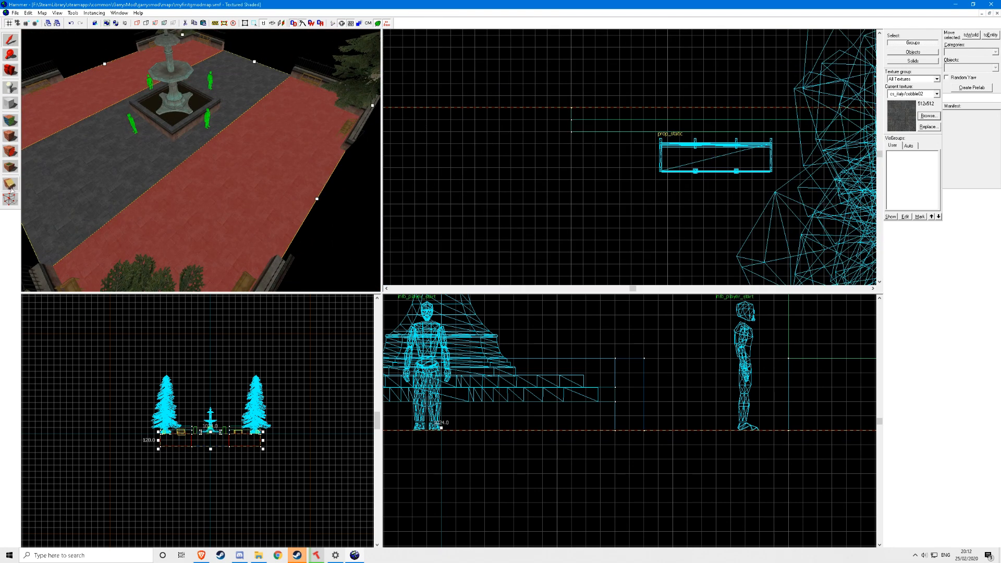
scroll(573, 122, "down", 5)
scroll(442, 114, "up", 8)
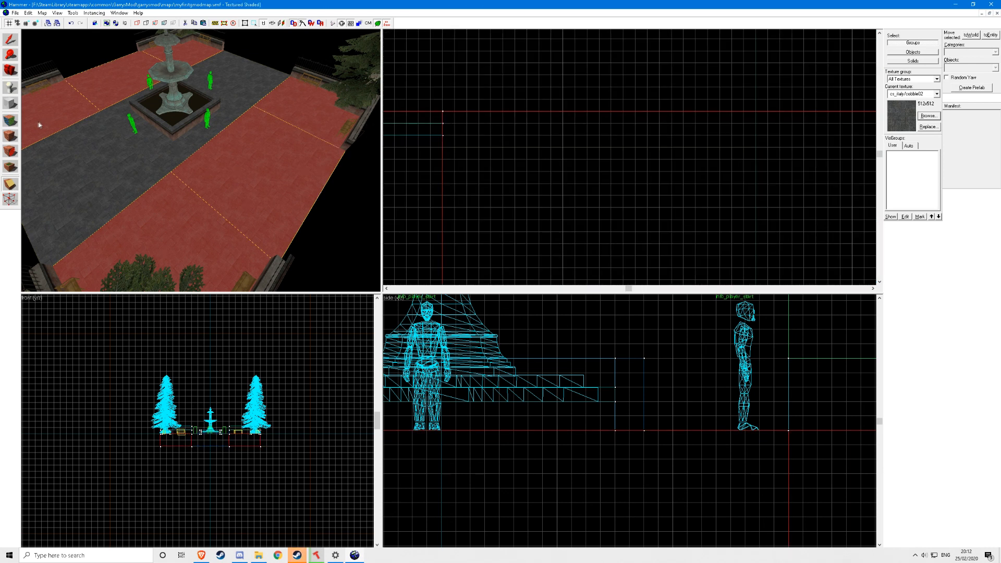
Step: Select the middle floor strip that runs under the fountain
key("s")
key("a")
left_click(10, 55)
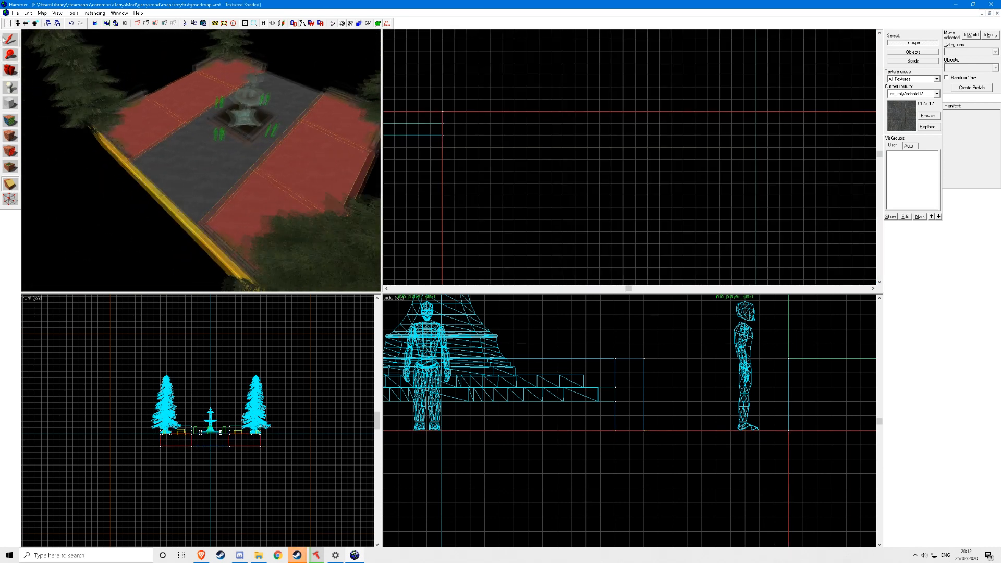
left_click(13, 43)
left_click(169, 202)
left_click(212, 152)
key("z")
key("w")
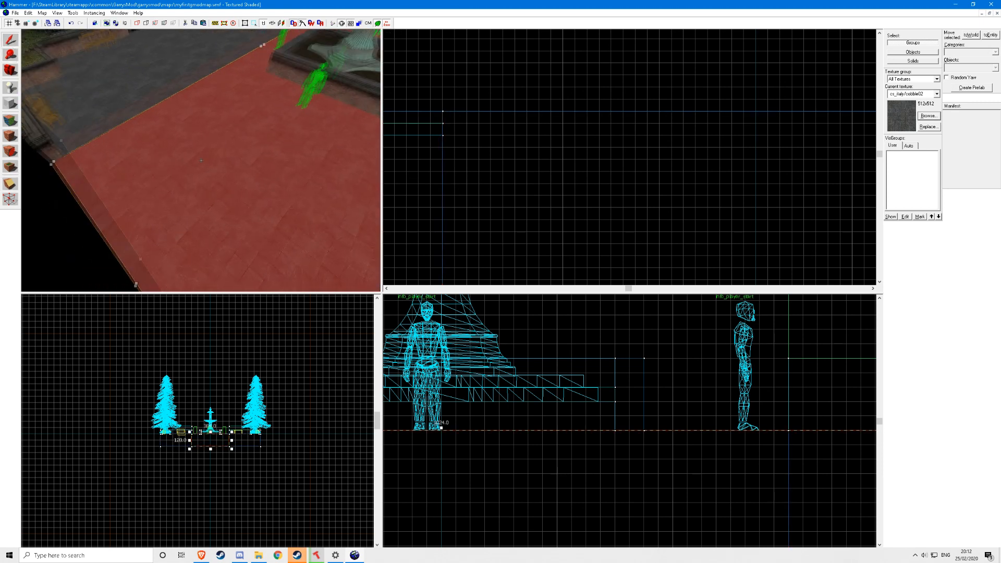
key("s")
key("z")
Step: Scale the middle floor strip along X to about double its length so it extends past the walls on both sides
key("ctrl+m")
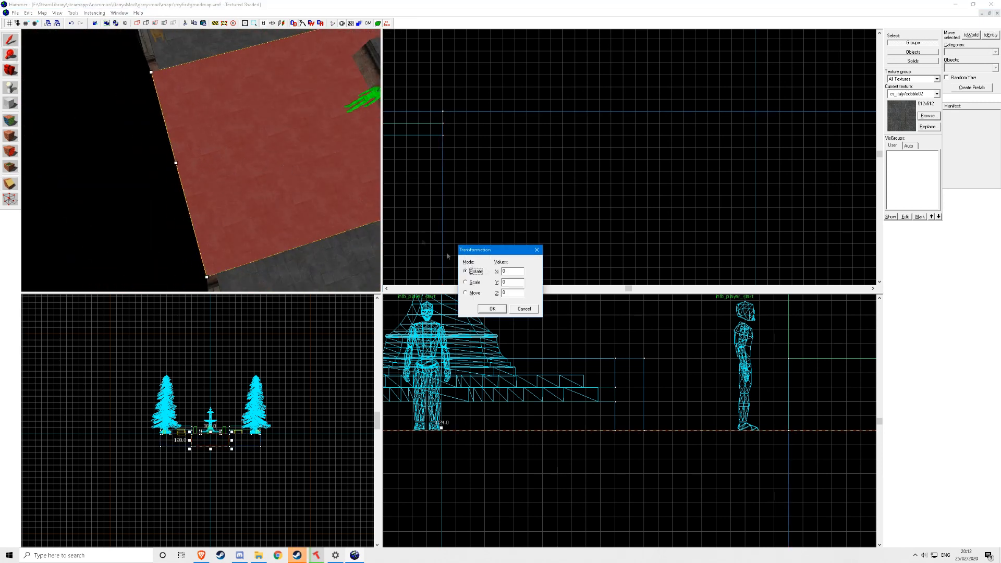
left_click(537, 250)
scroll(225, 205, "down", 10)
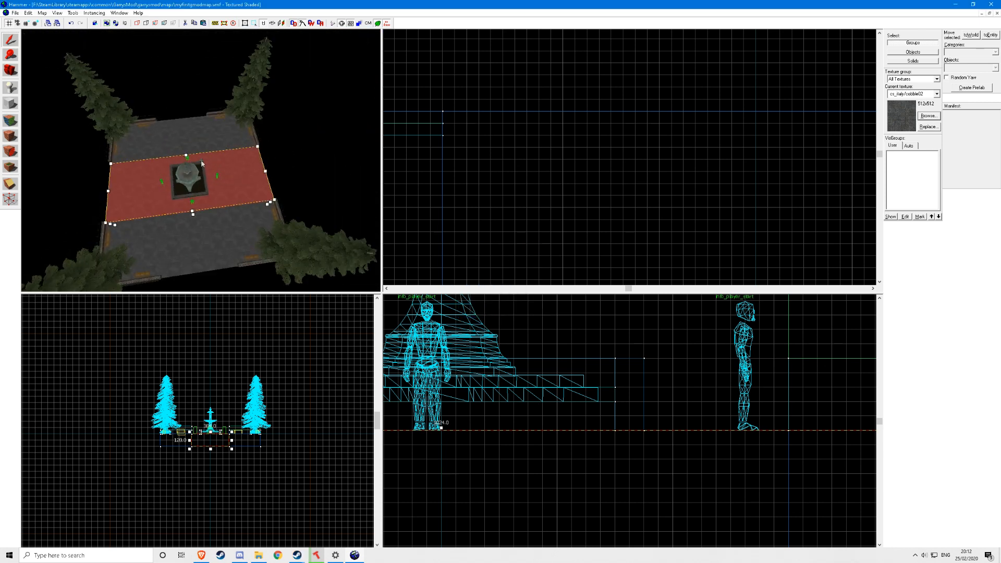
key("ctrl+m")
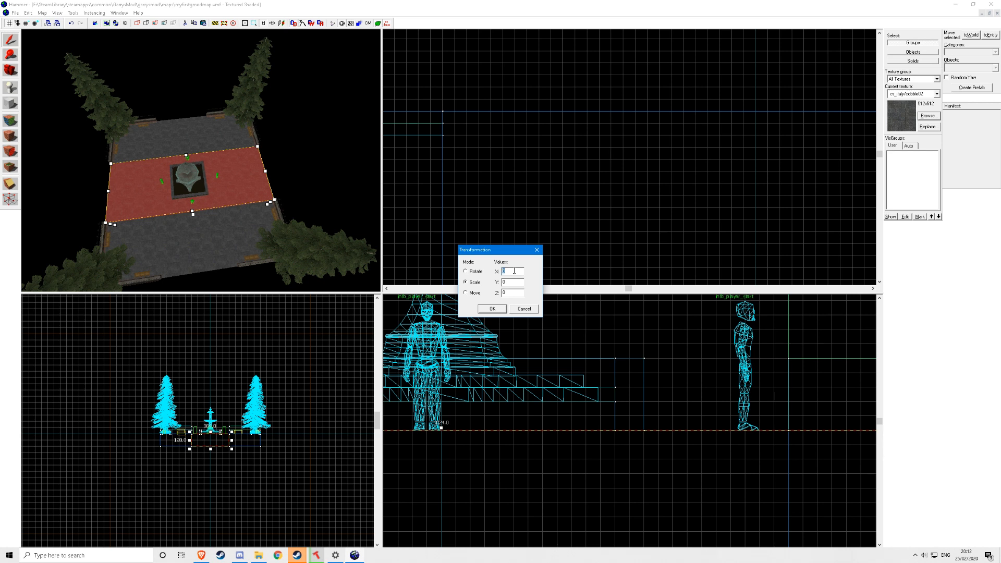
left_click(494, 309)
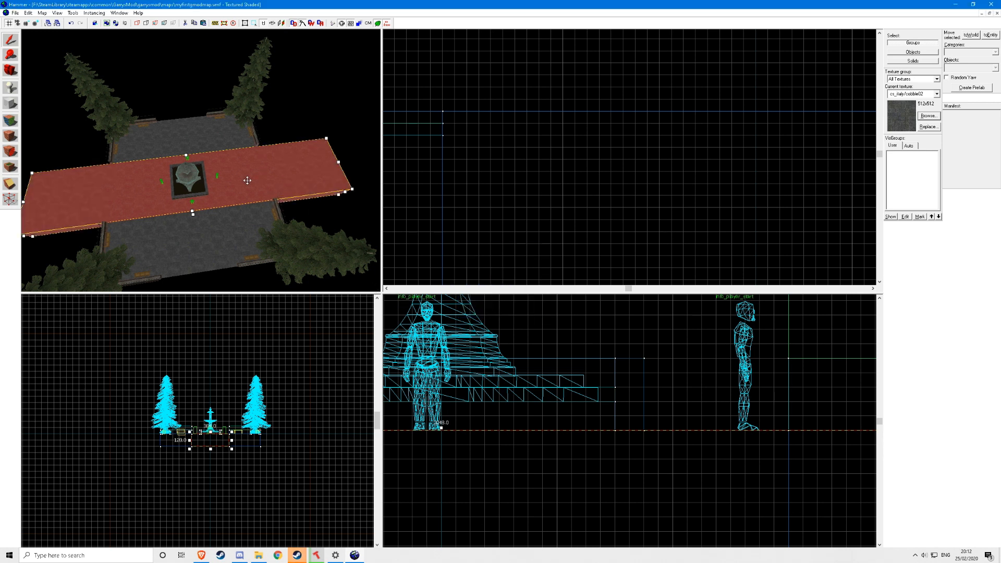
Step: Select the middle floor piece on one side of the fountain and scale it outward to about double its length
key("z")
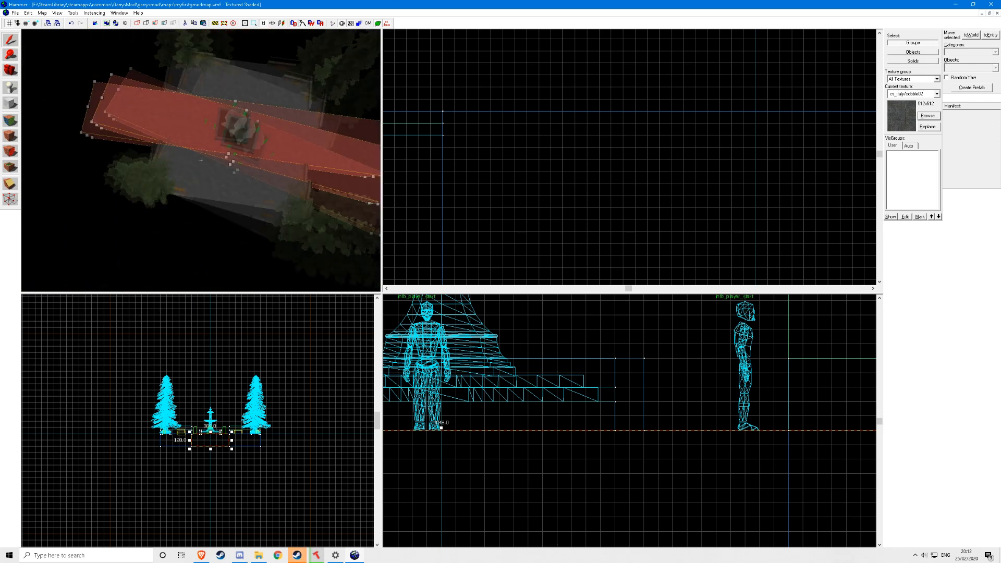
left_click(200, 161)
key("z")
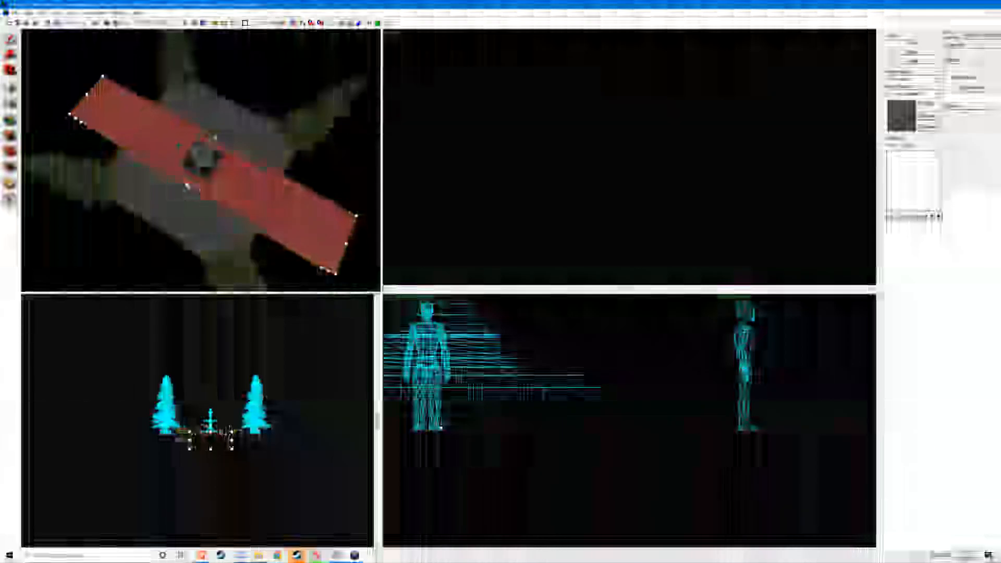
left_click(200, 161)
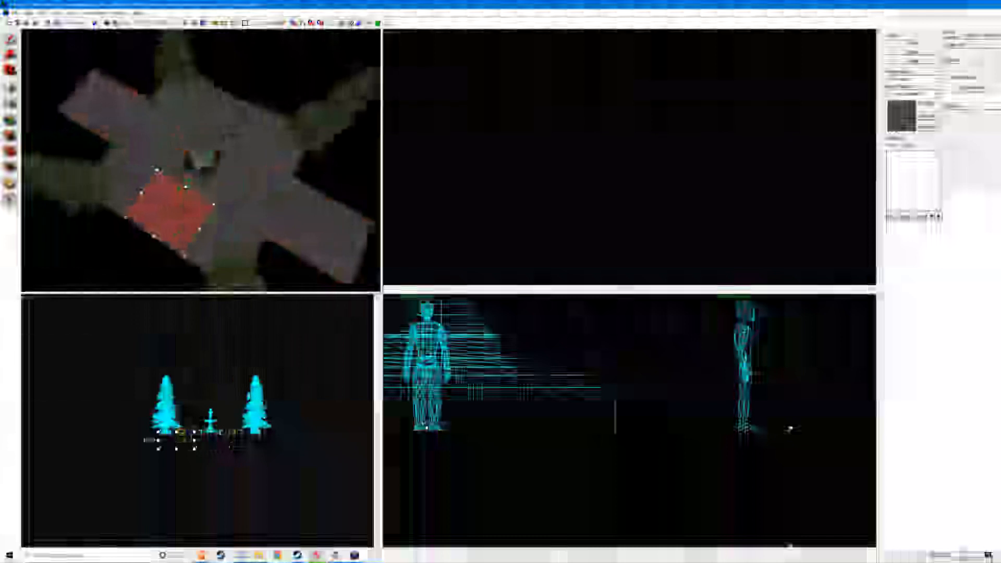
key("w")
key("z")
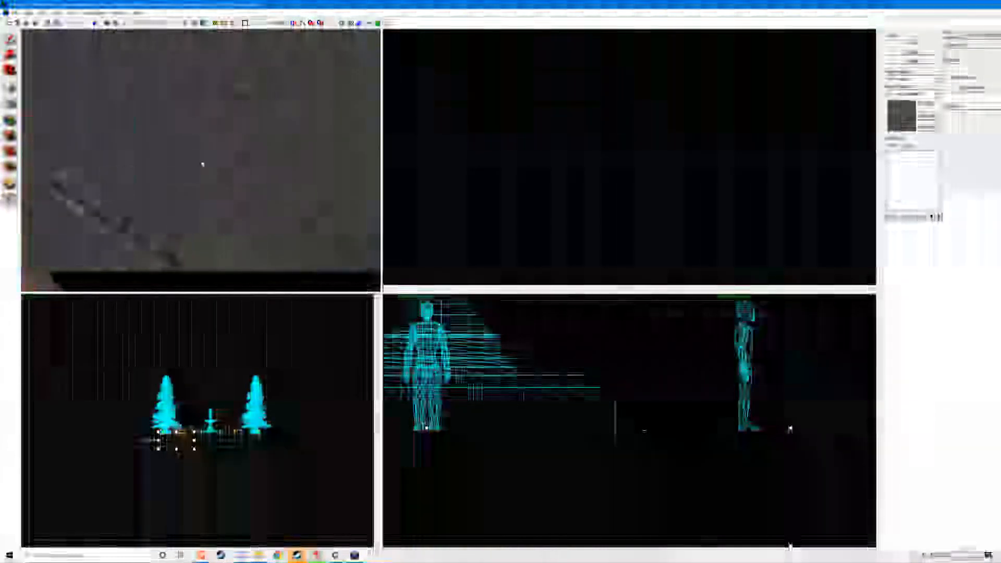
key("z")
key("s")
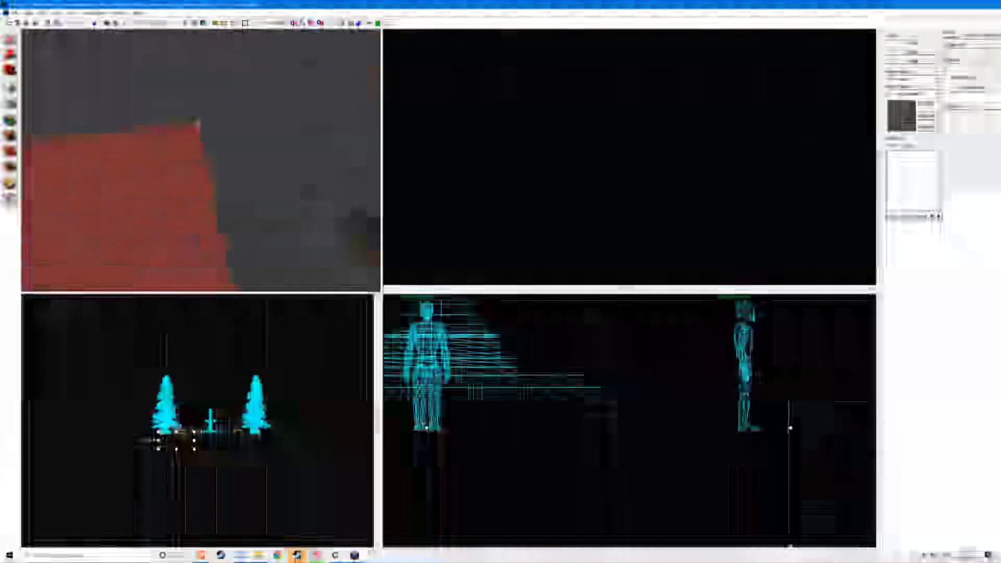
key("s")
key("w")
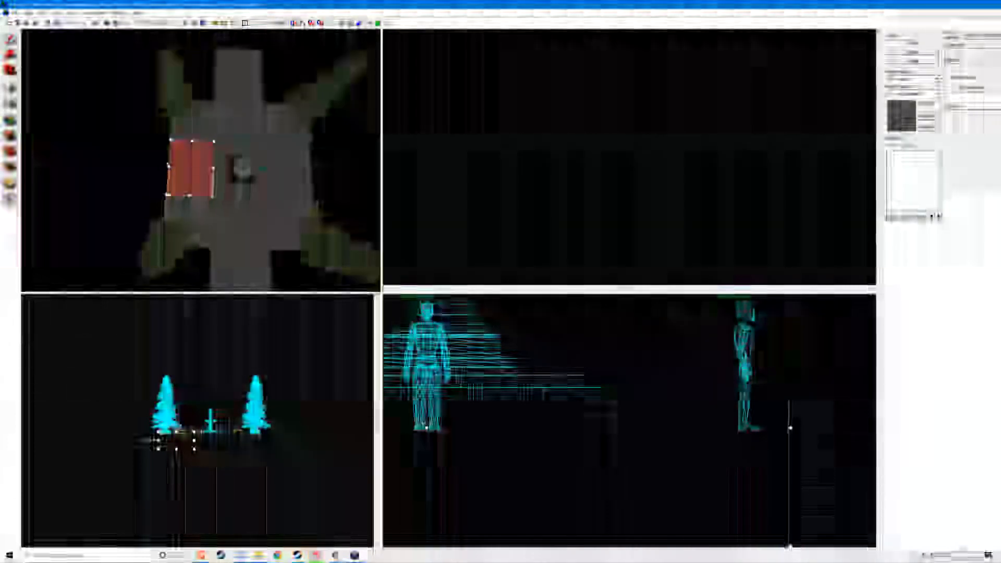
key("ctrl+m")
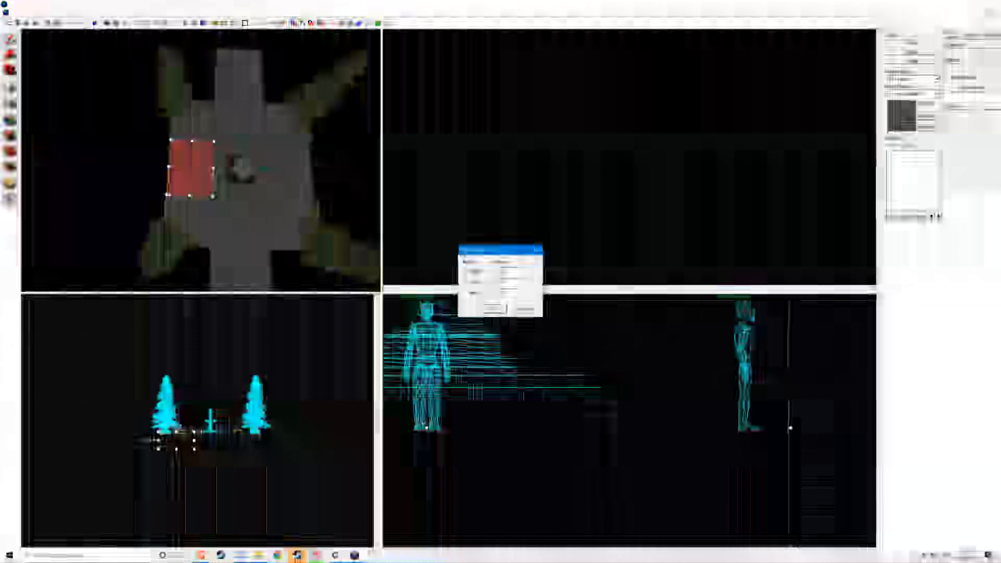
key("Return")
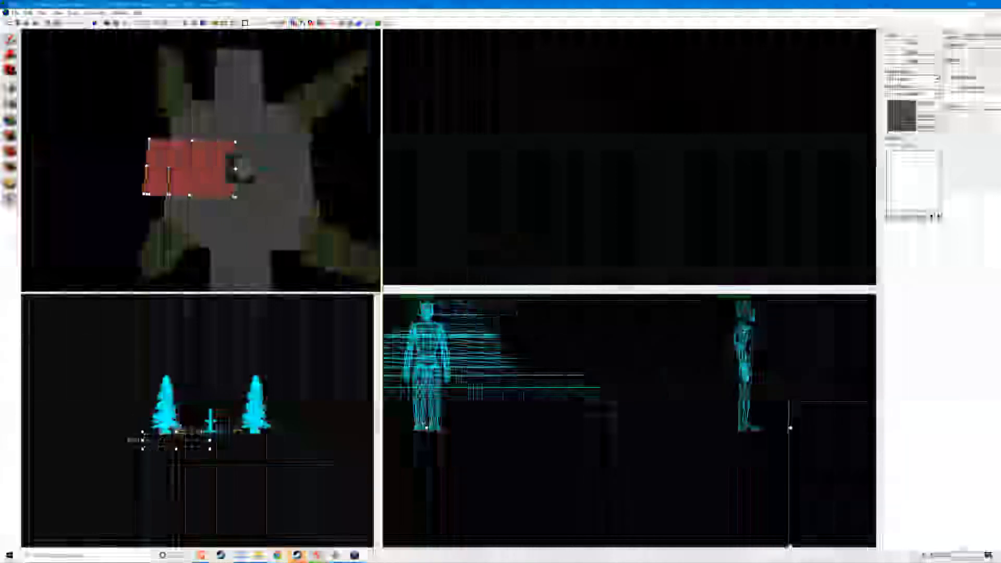
Step: Move the lengthened floor piece outward past the wall until its inner edge lines up with the central strip
key("z")
key("w")
key("z")
left_click_drag(200, 160, 129, 160)
key("z")
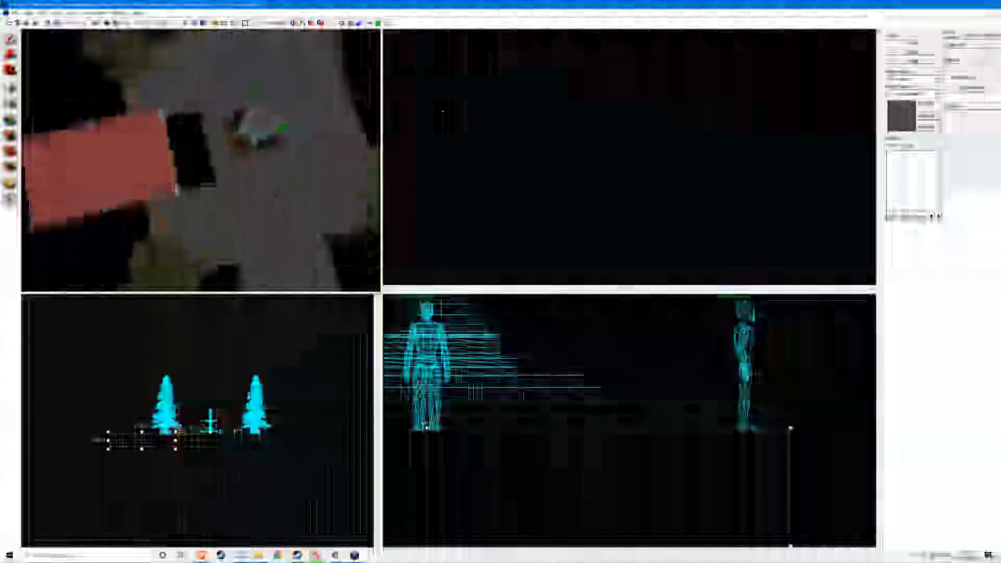
key("w")
key("Escape")
key("w")
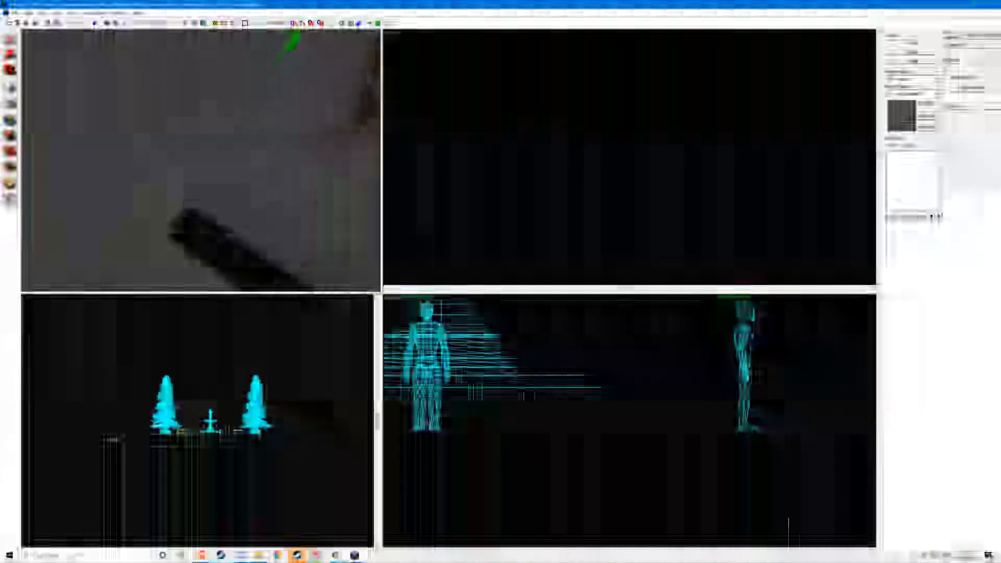
left_click(201, 160)
key("s")
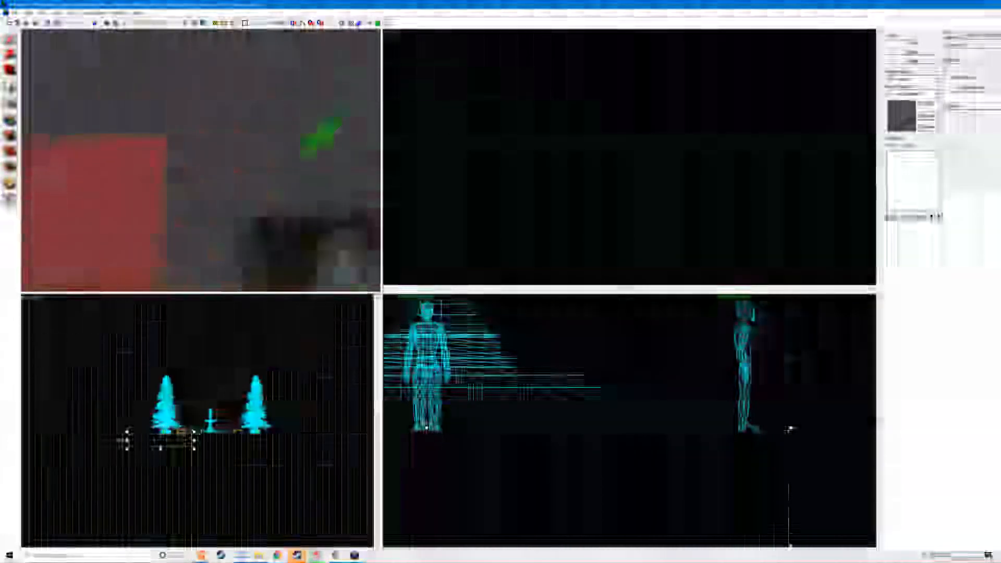
Step: Select the matching floor piece on the opposite side of the fountain and scale it to about double its length
left_click(201, 161)
key("ctrl+m")
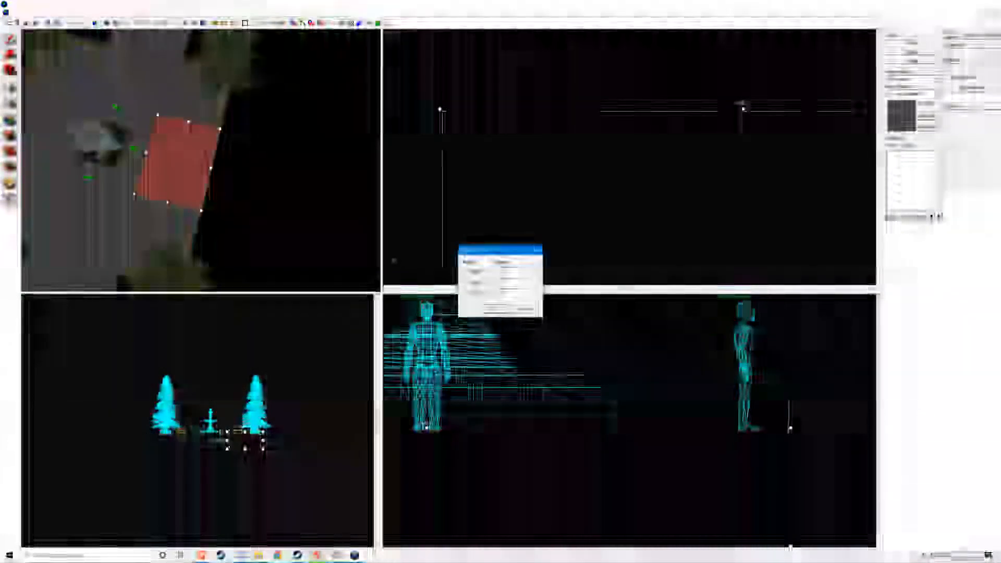
key("Return")
Step: Move the opposite lengthened piece outward until its inner edge meets the central strip, and clear the selection
key("w")
mouse_move(177, 163)
left_mouse_down()
mouse_move(249, 188)
mouse_move(185, 176)
mouse_move(133, 190)
left_mouse_up()
key("w")
key("z")
key("z")
key("ctrl+m")
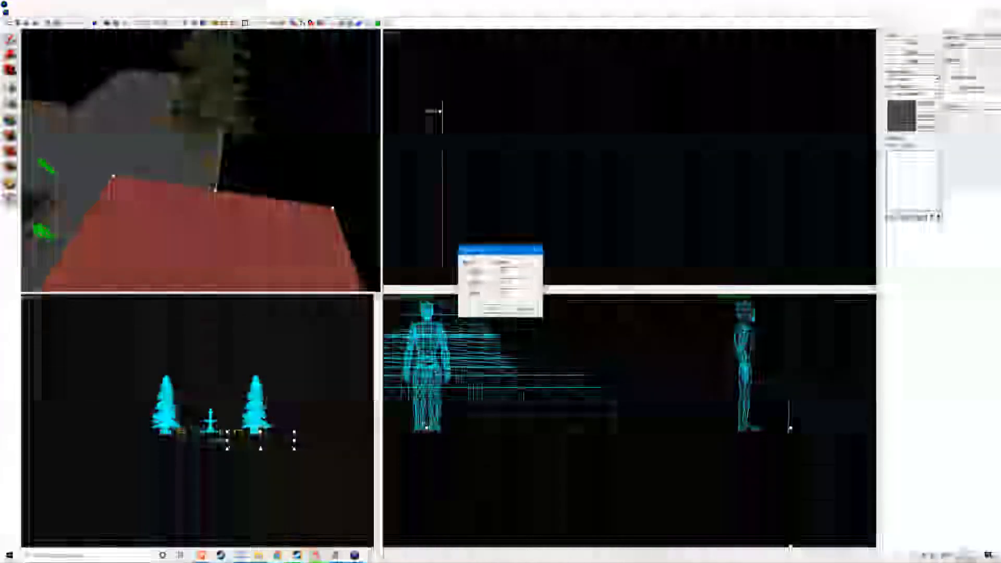
left_click(537, 249)
key("z")
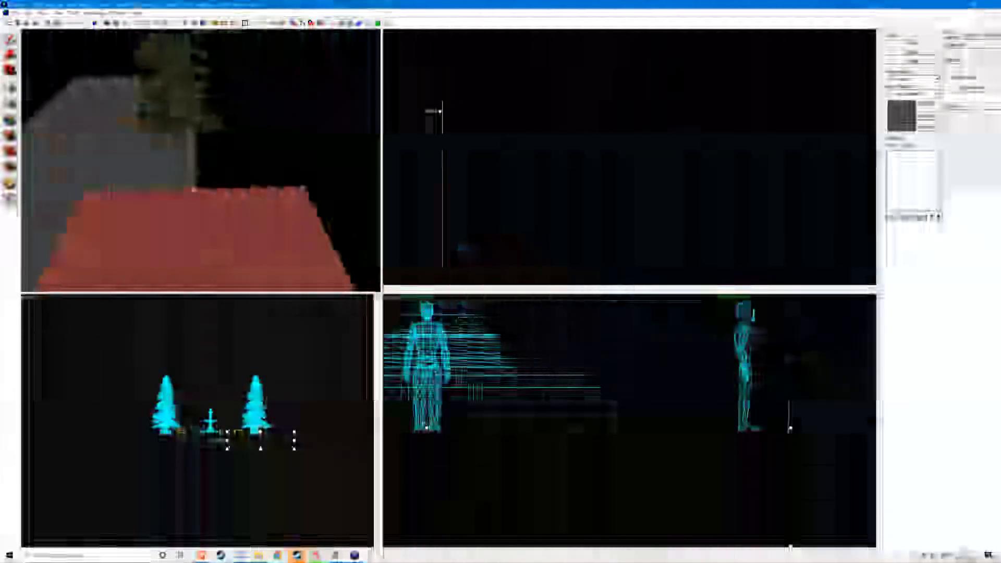
key("Escape")
key("s")
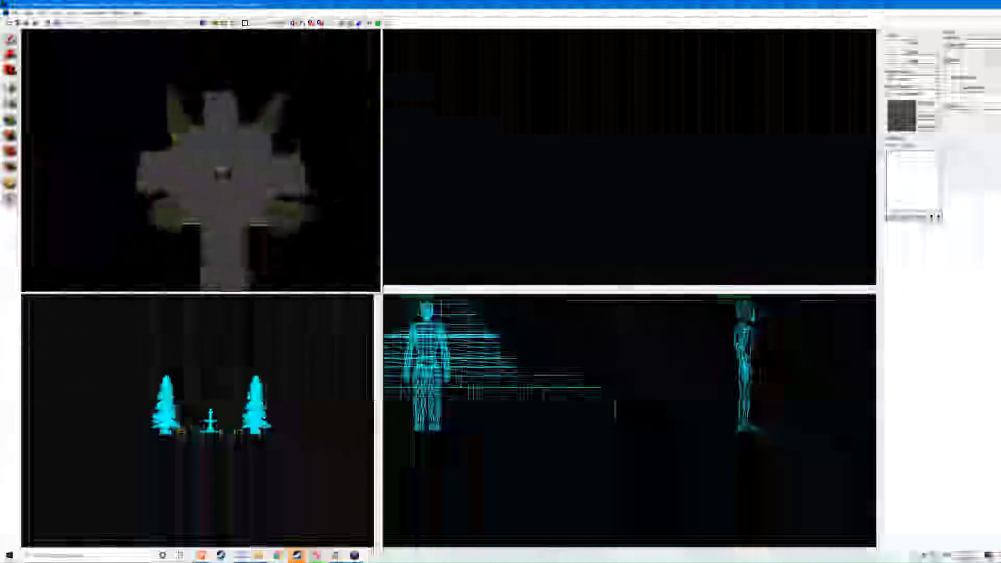
Step: Examine the cross-shaped floor, its extended path pieces and their outer edges from several angles
left_click(201, 160)
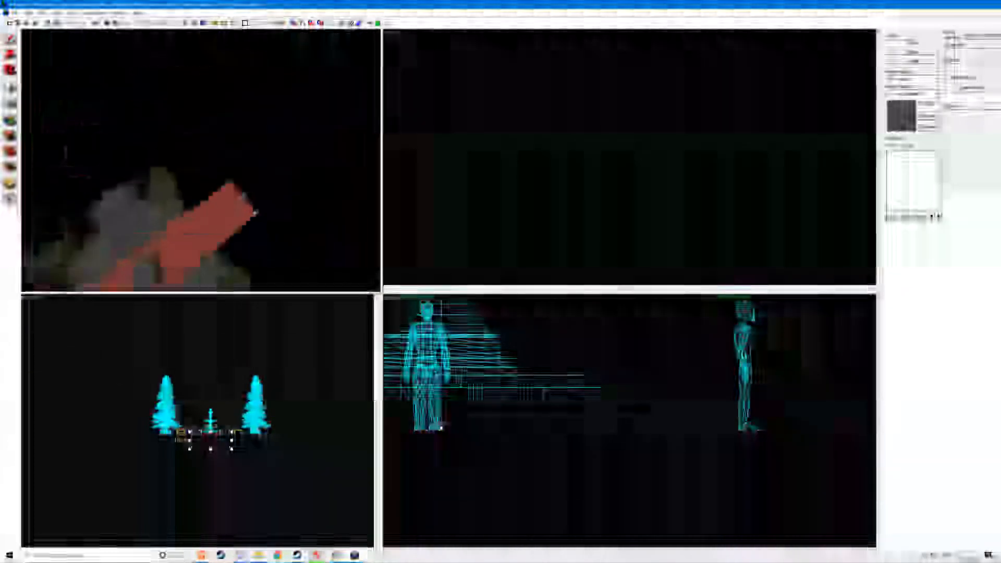
key("Escape")
key("w")
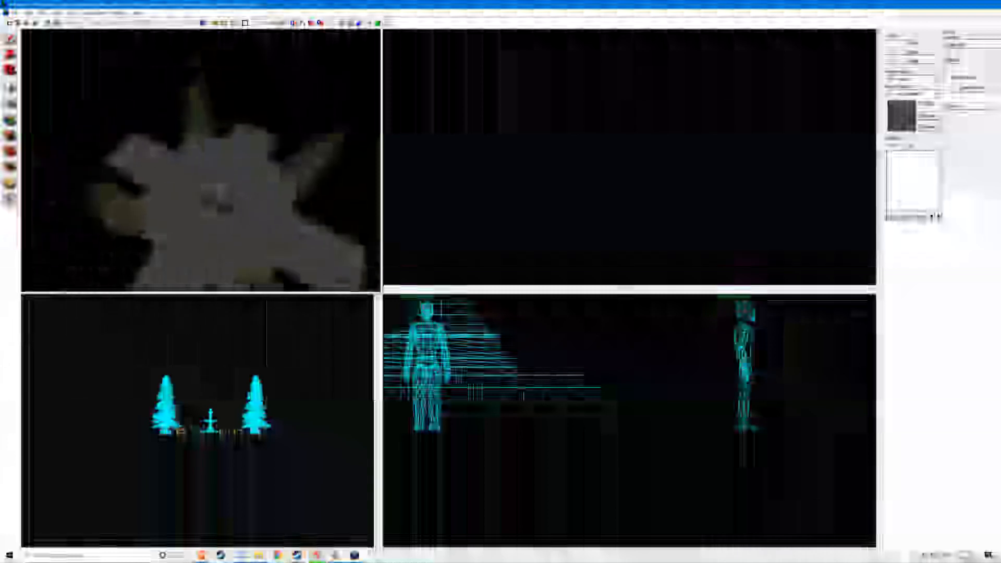
left_click(201, 160)
key("s")
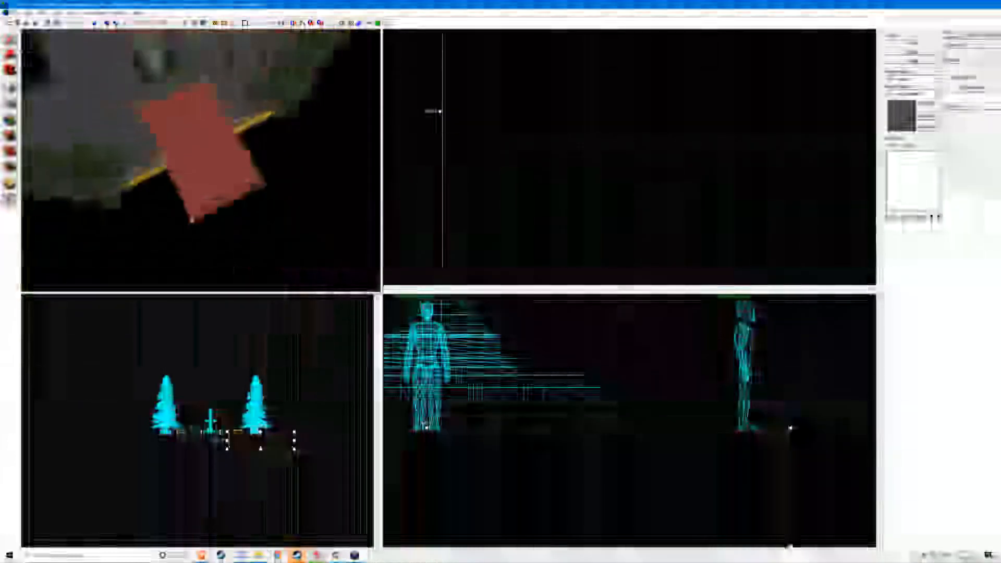
key("Escape")
key("w")
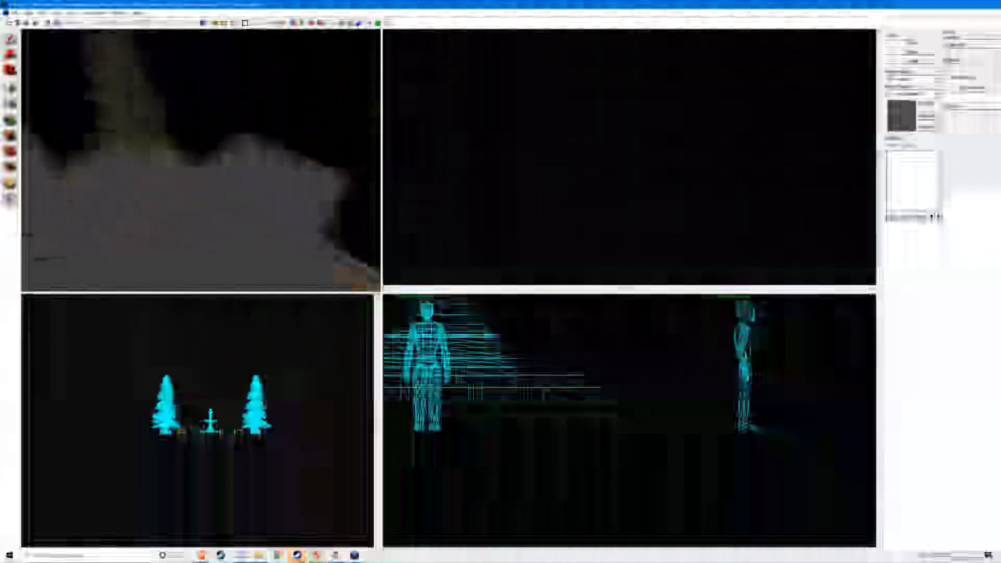
key("w")
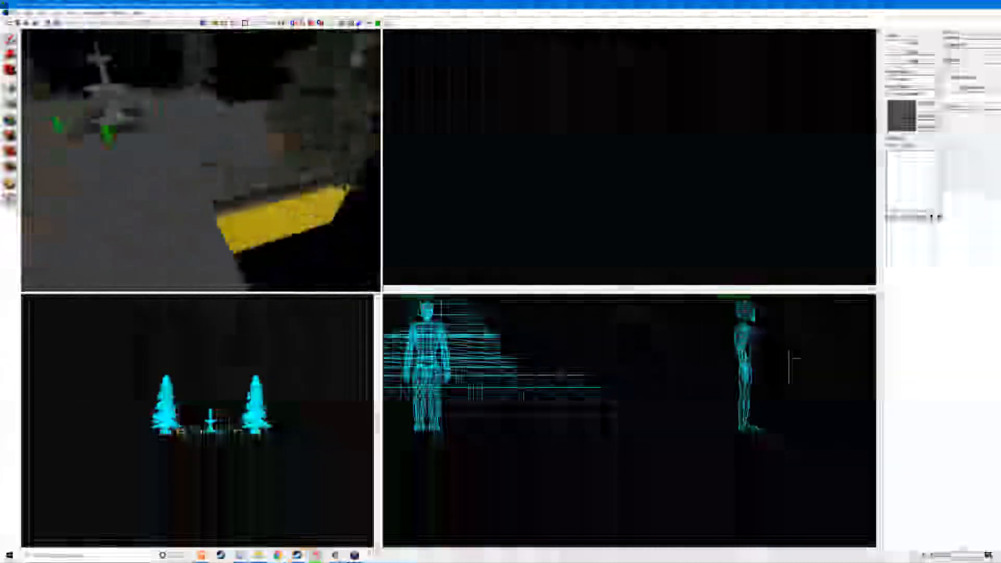
key("s")
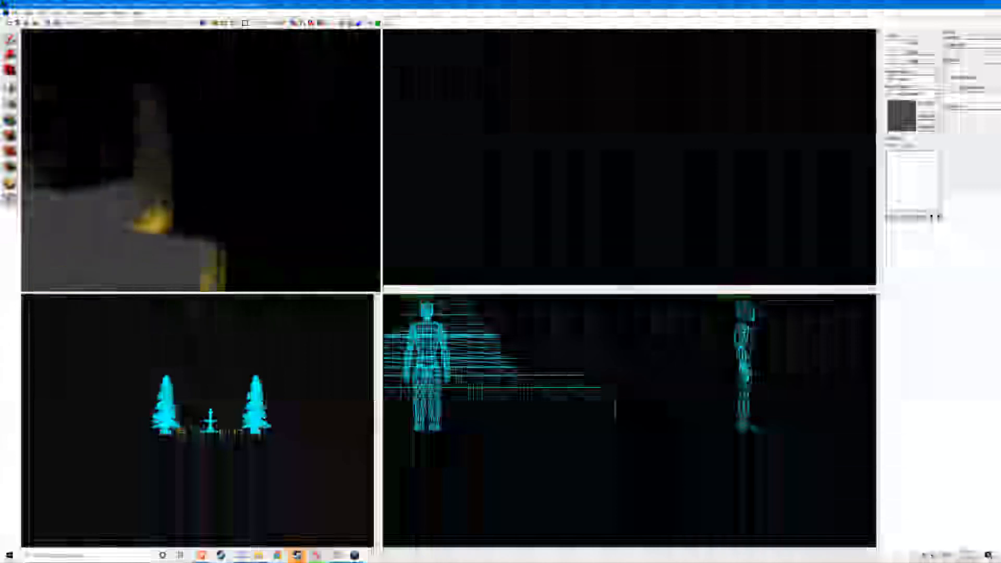
key("w")
key("w")
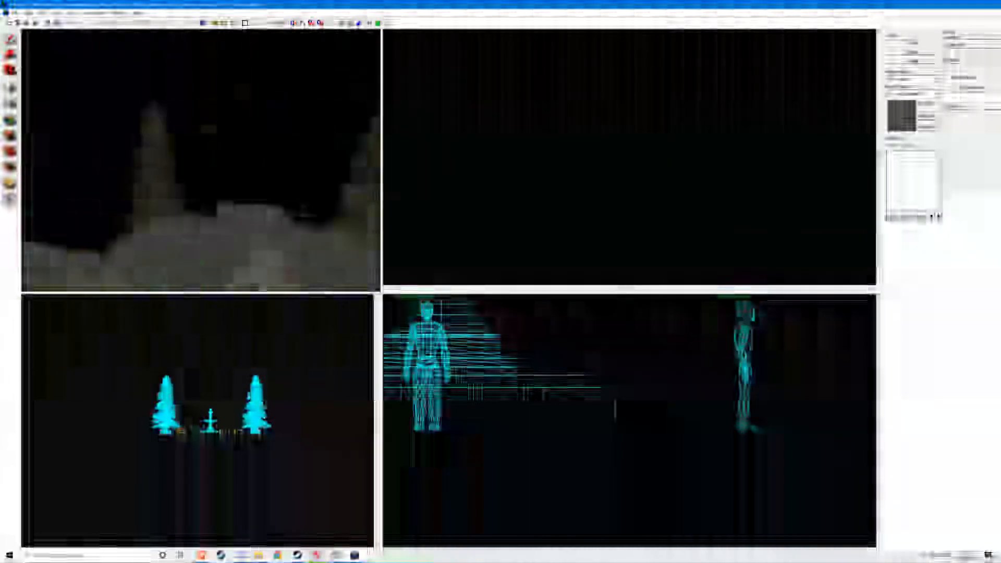
key("w")
key("w")
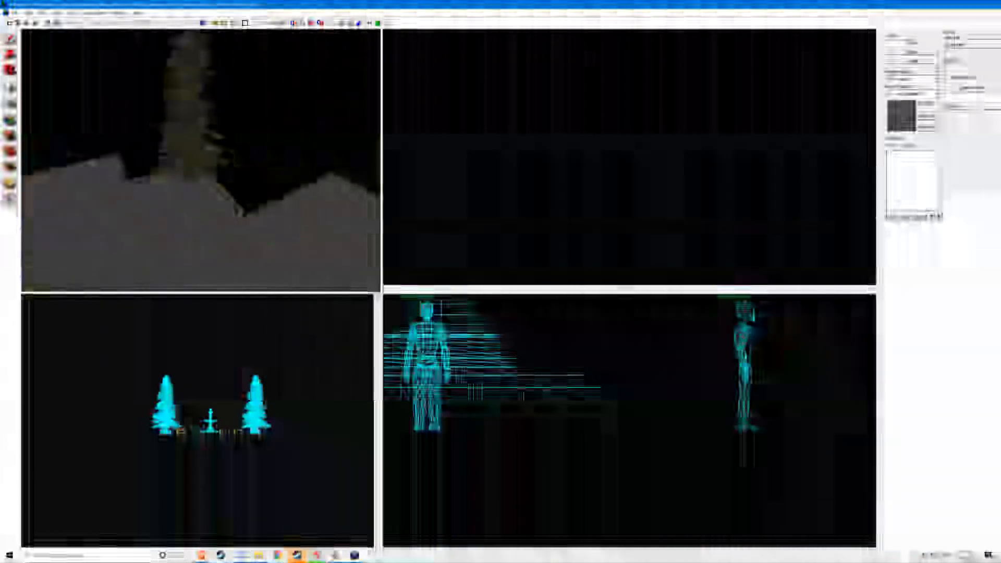
key("w")
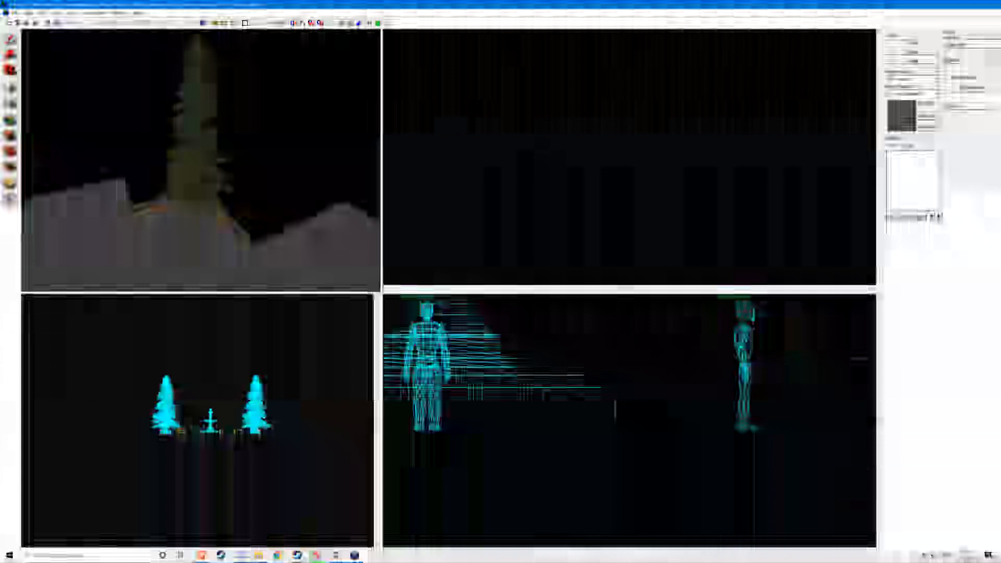
key("w")
key("s")
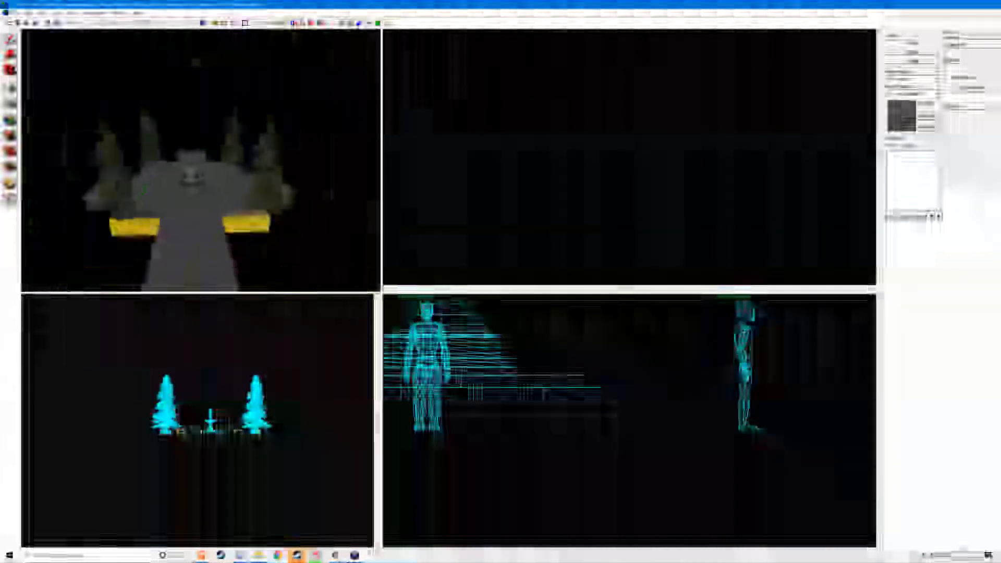
key("w")
key("s")
Step: Pick up the yellow nodraw texture with the texture application tool and apply it to exposed sides of the extended floor paths
key("shift+a")
key("a")
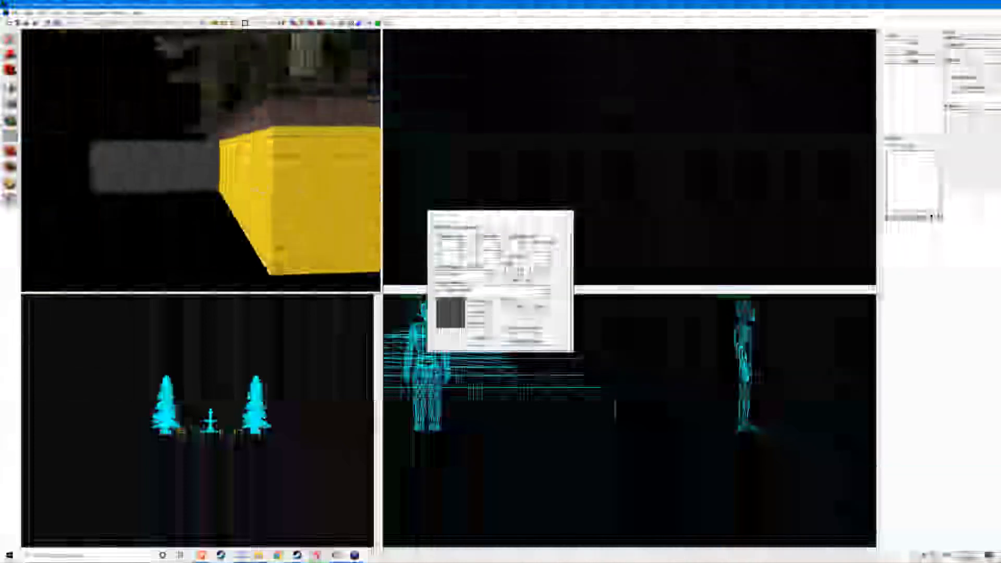
left_click(200, 160)
key("w")
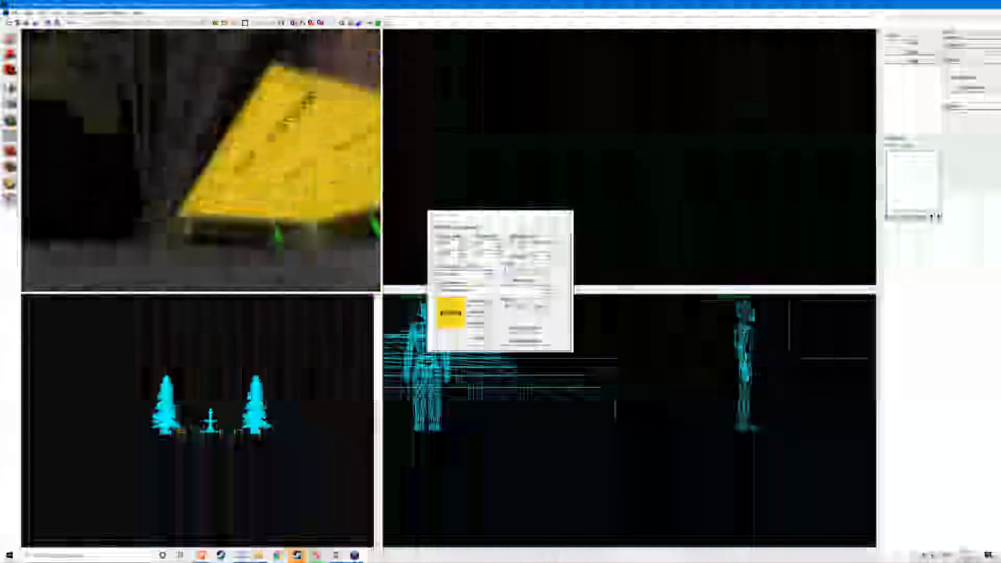
key("w")
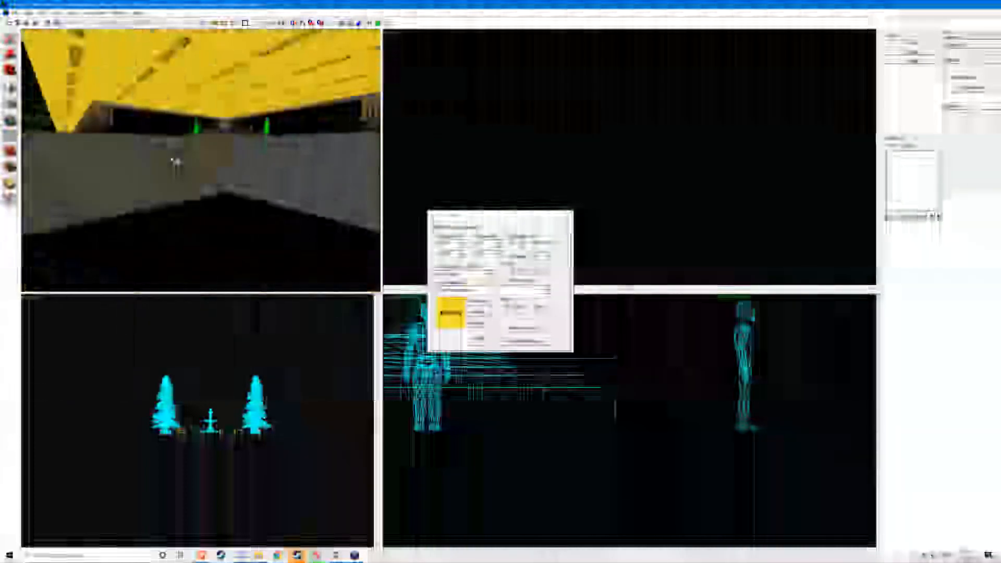
key("w")
key("w")
key("w")
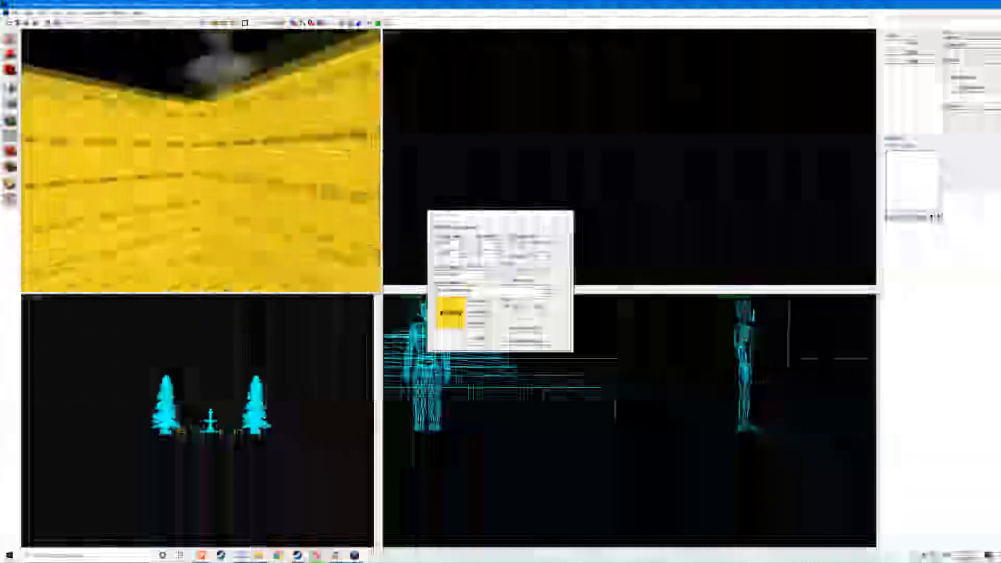
Step: Apply the nodraw texture to the remaining grey outer sides around the cross-shaped floor, working from below
key("w")
key("a")
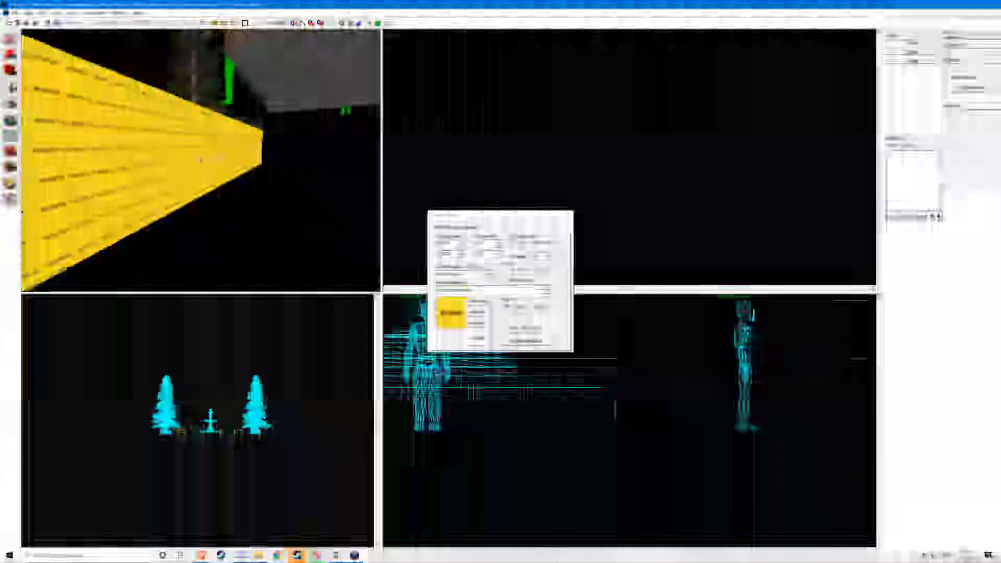
key("w")
key("s")
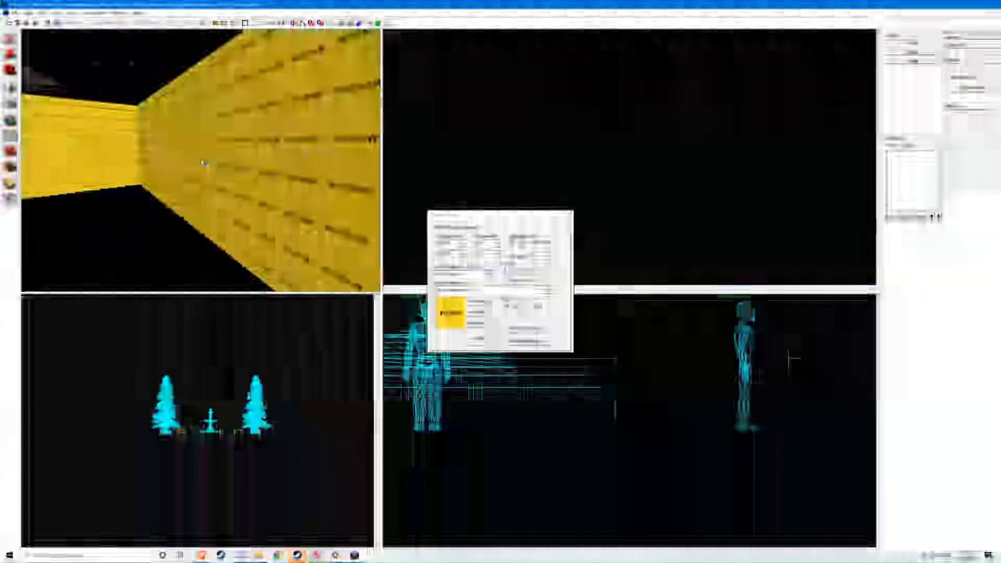
key("w")
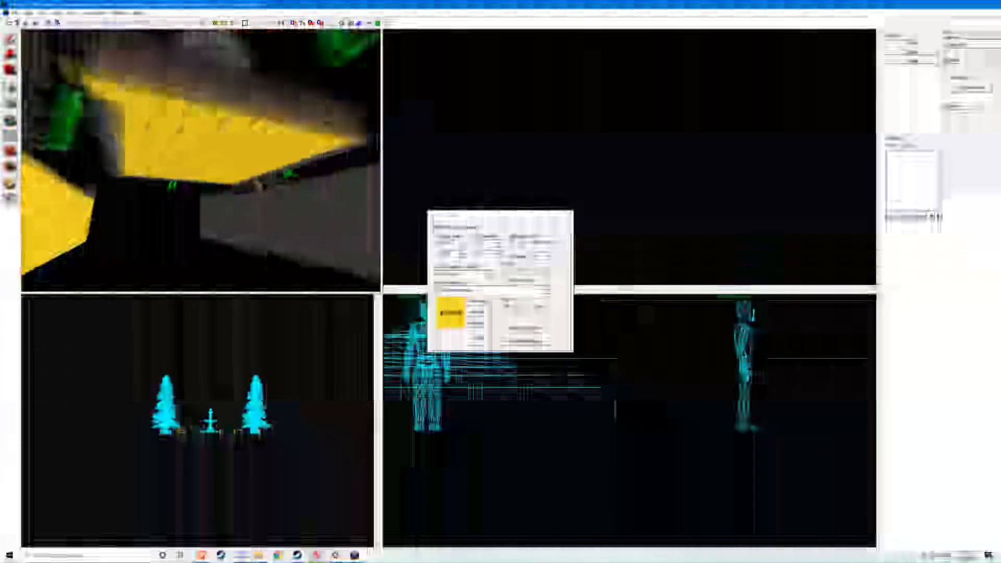
key("w")
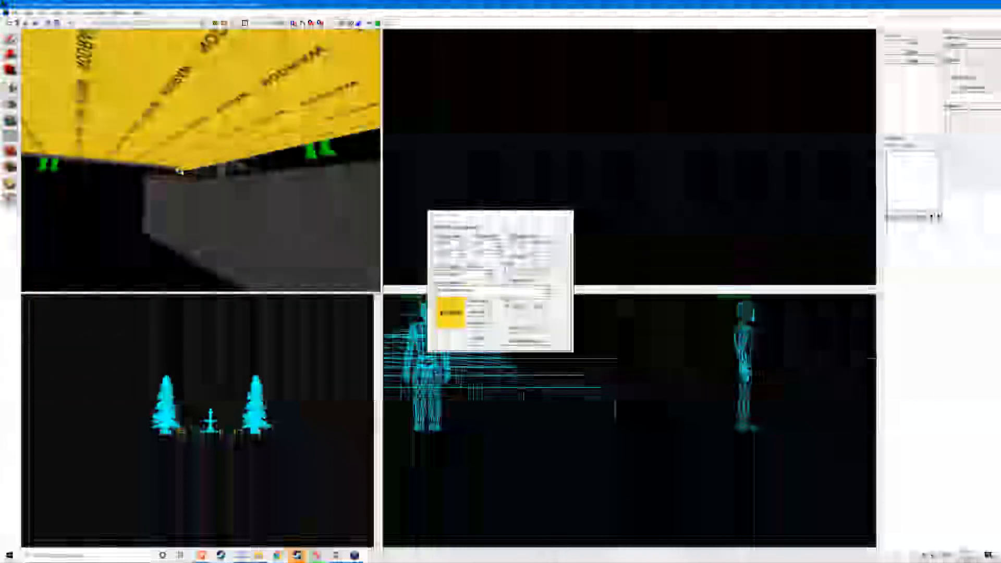
right_click(271, 219)
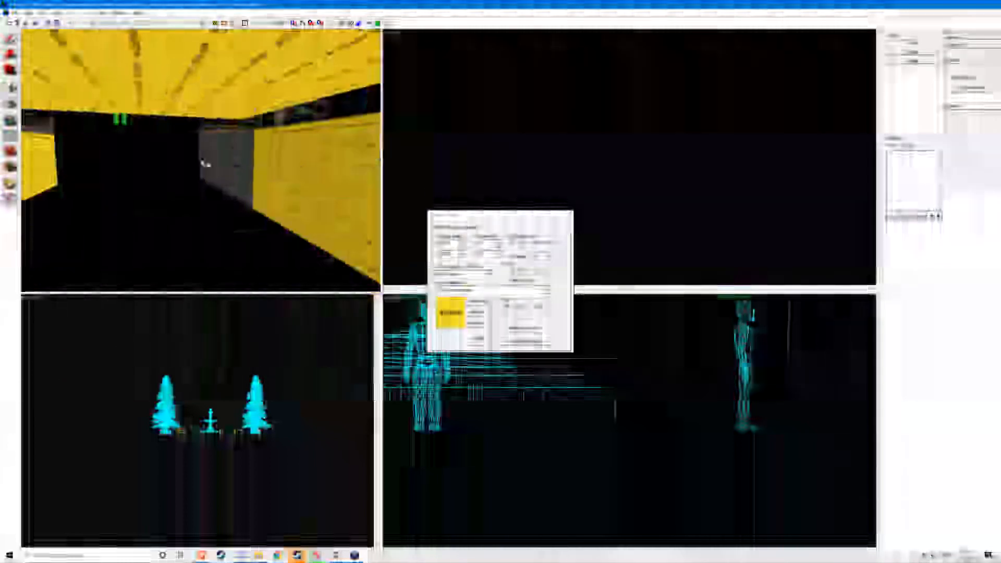
key("w")
key("w")
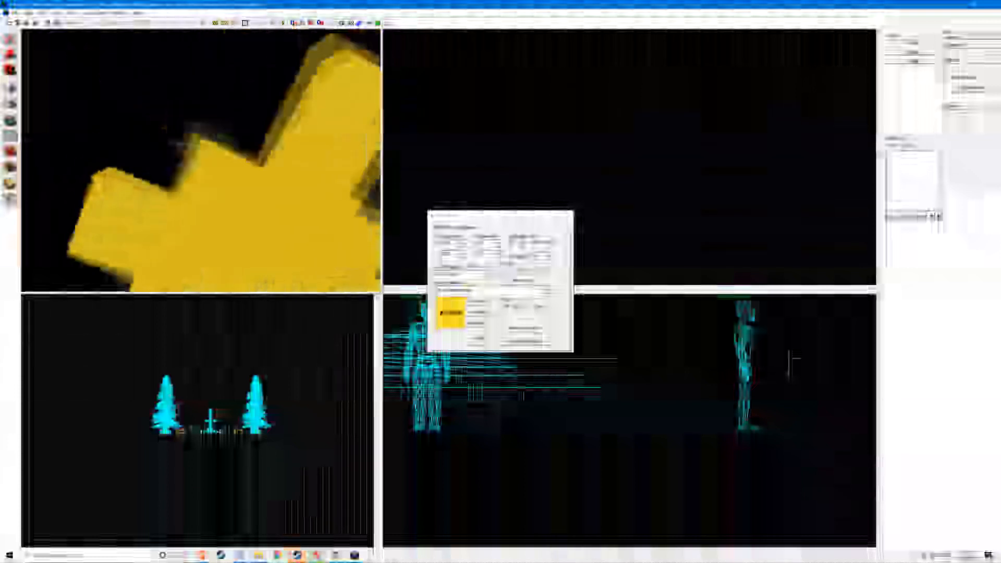
Step: Close the texture application tool and examine the floor edges and the walls around the path corners
key("s")
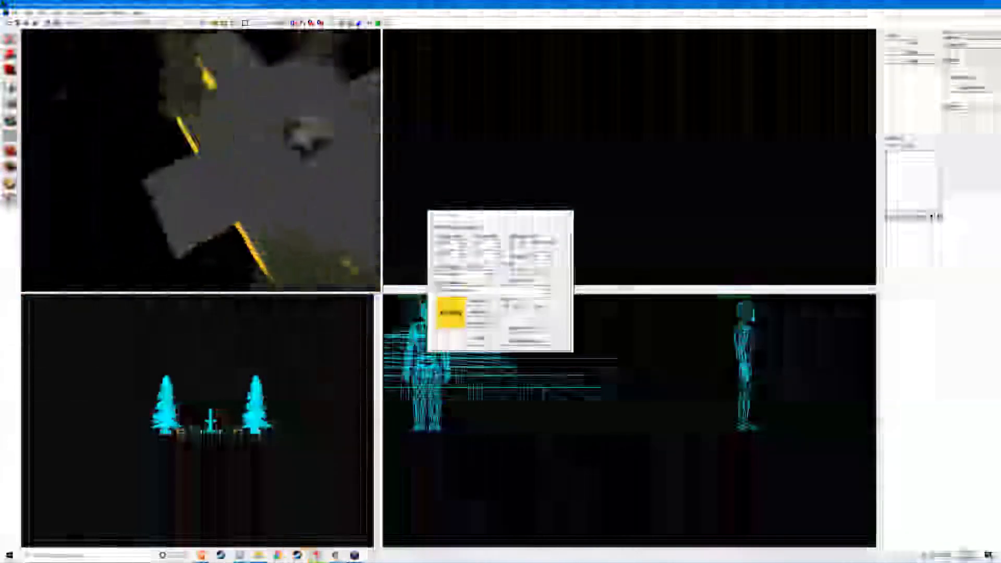
key("w")
key("w")
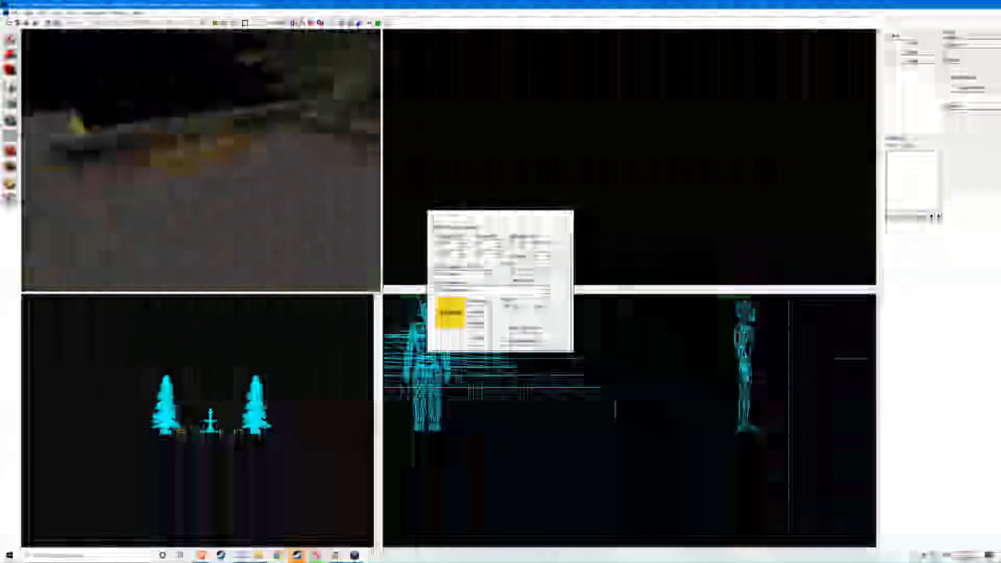
left_click(569, 213)
key("z")
key("w")
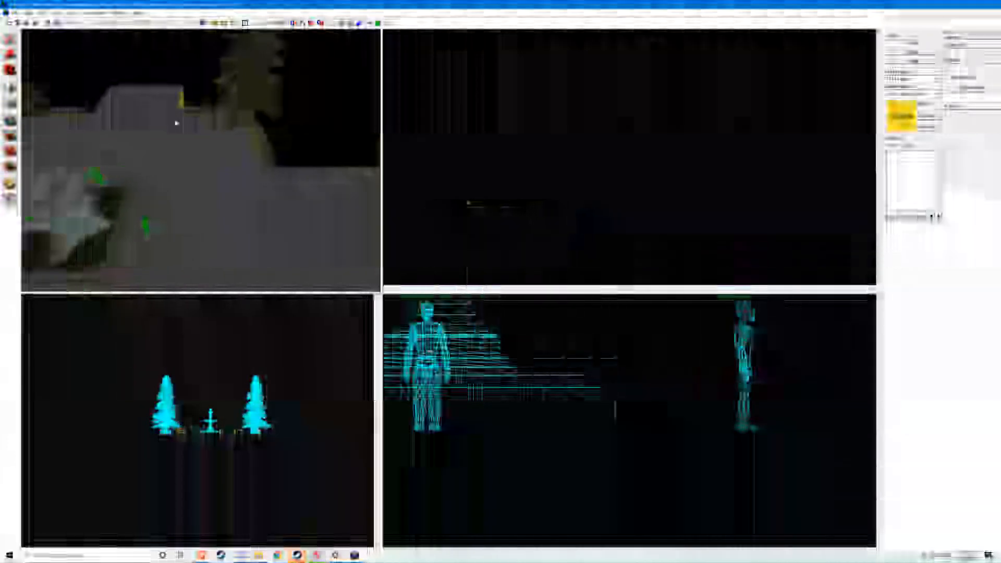
key("w")
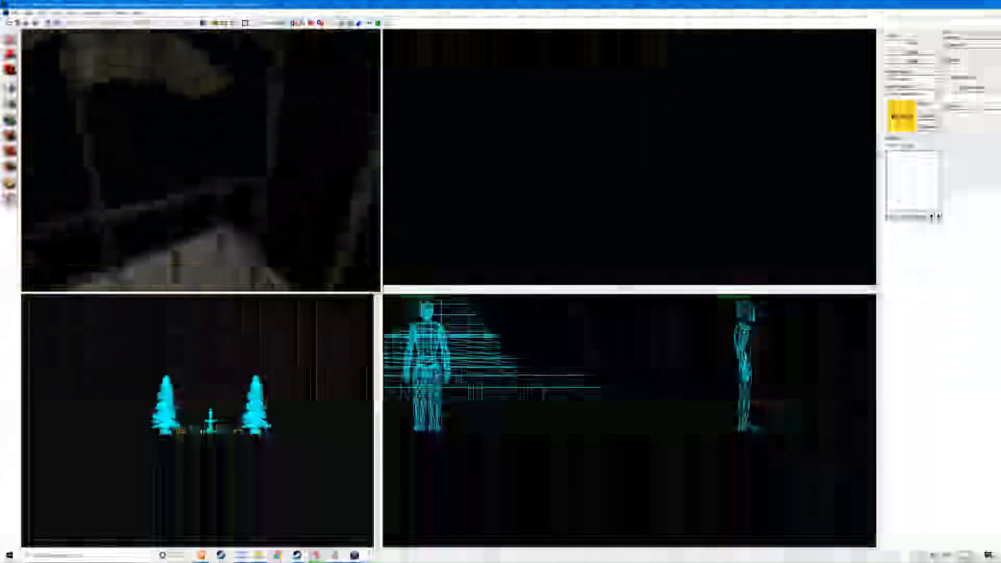
key("w")
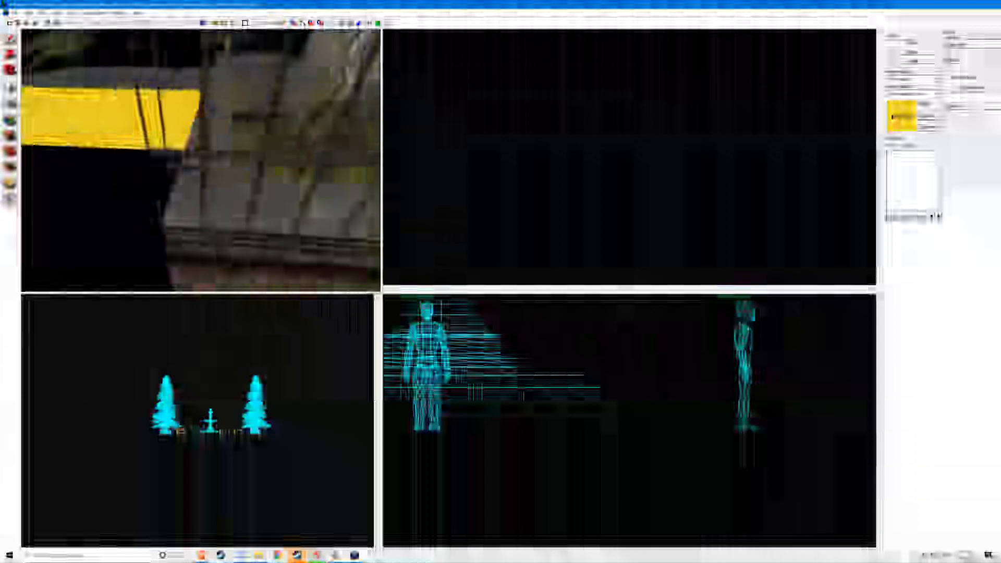
key("w")
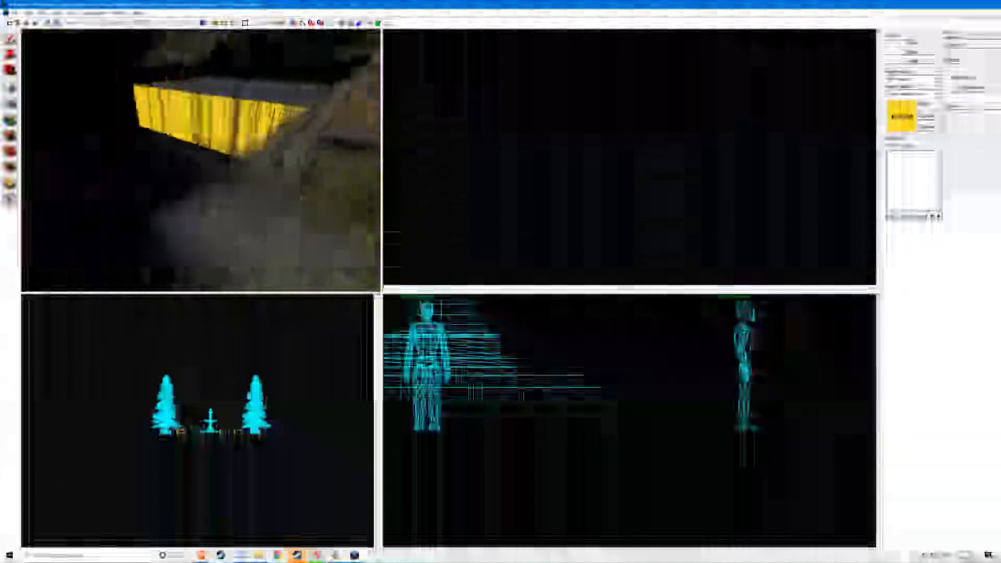
Step: Cut the selected wall crosswise near its end at the path corner with the clipping tool
key("w")
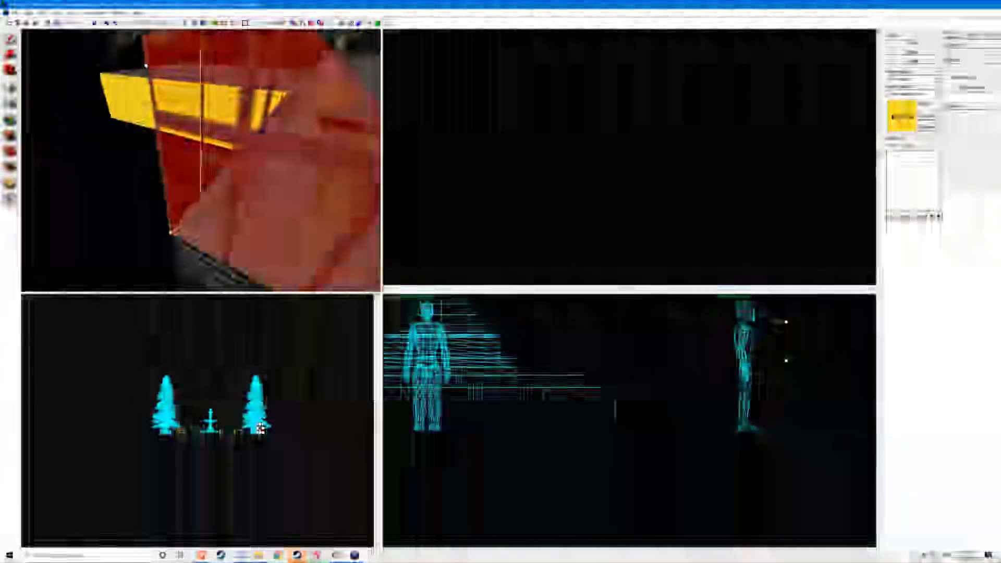
scroll(626, 86, "down", 12)
scroll(687, 78, "up", 13)
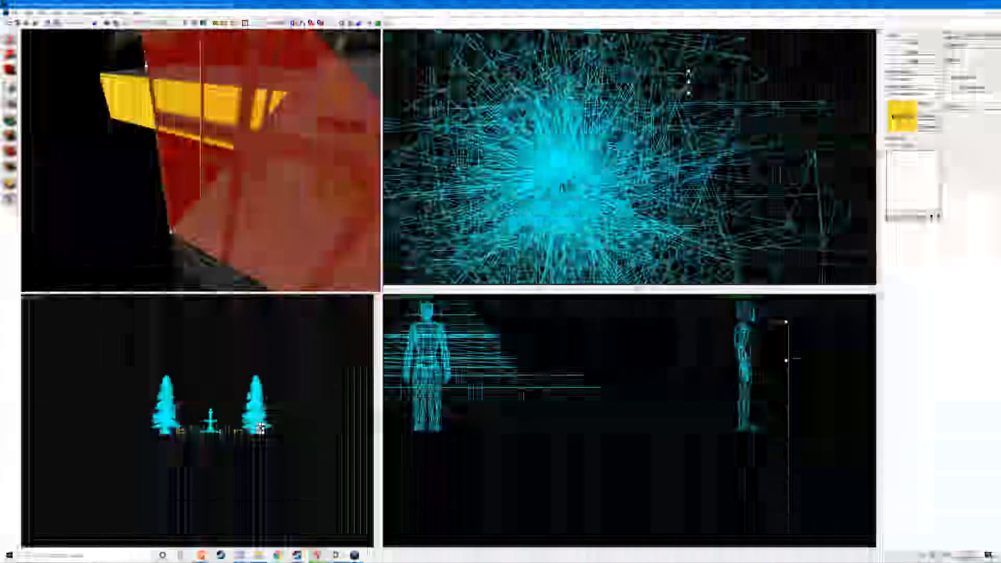
scroll(689, 78, "up", 4)
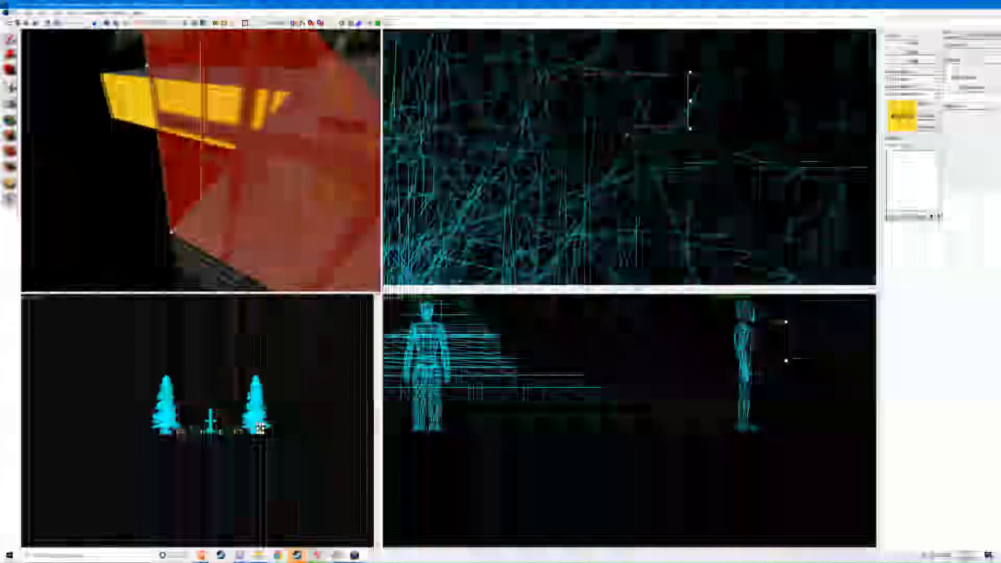
key("w")
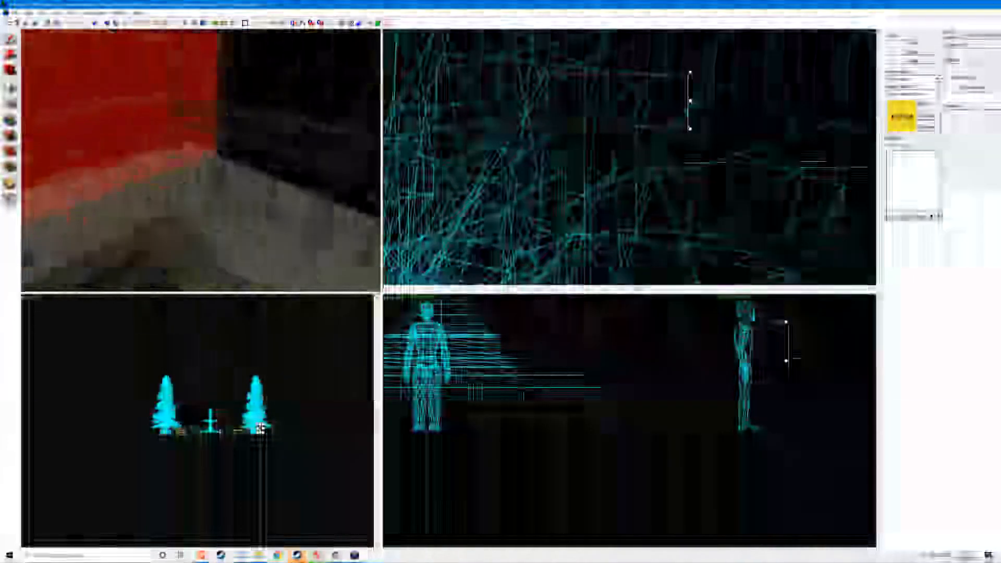
key("a")
key("d")
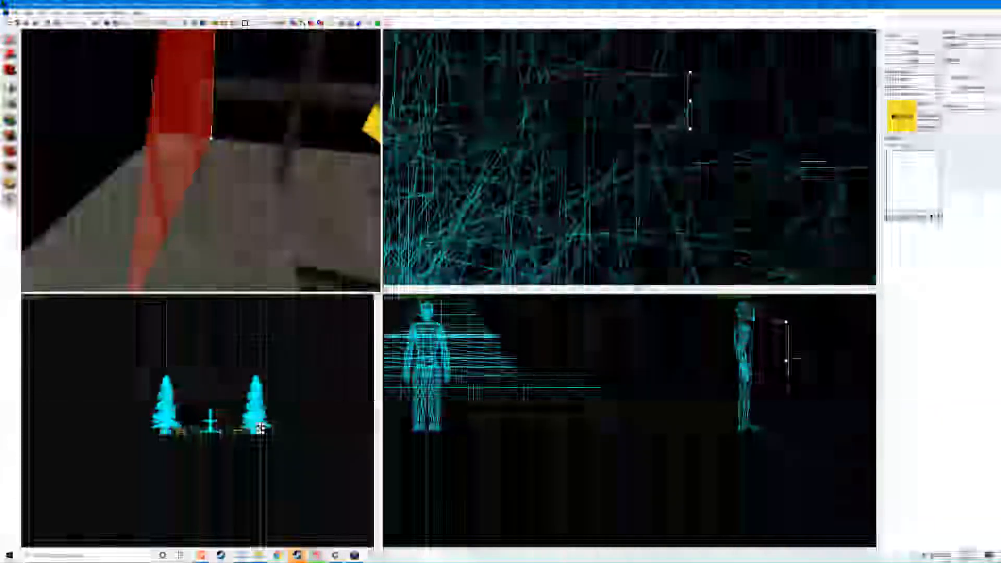
key("Escape")
scroll(632, 52, "down", 10)
scroll(632, 52, "up", 7)
left_click_drag(651, 70, 651, 99)
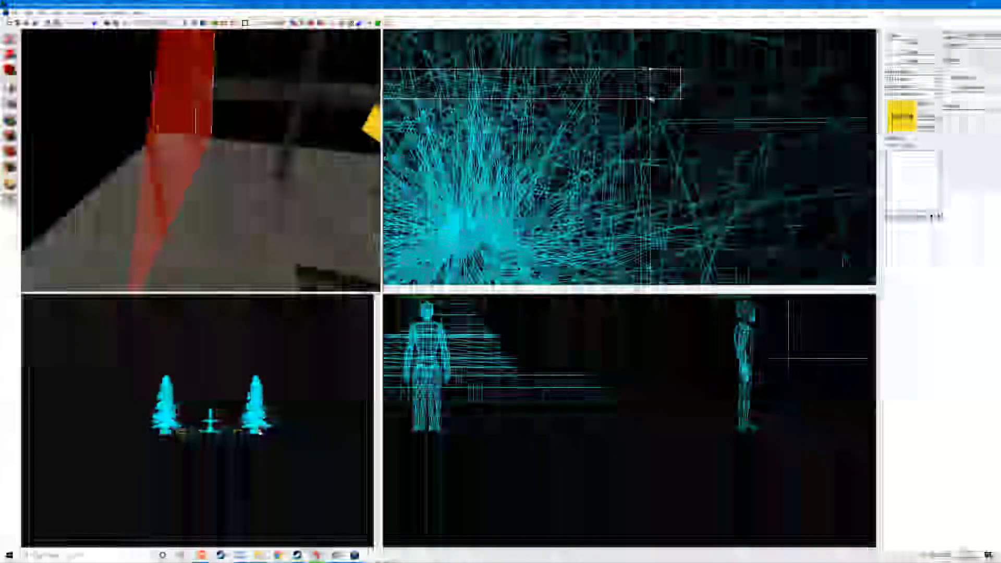
key("z")
key("w")
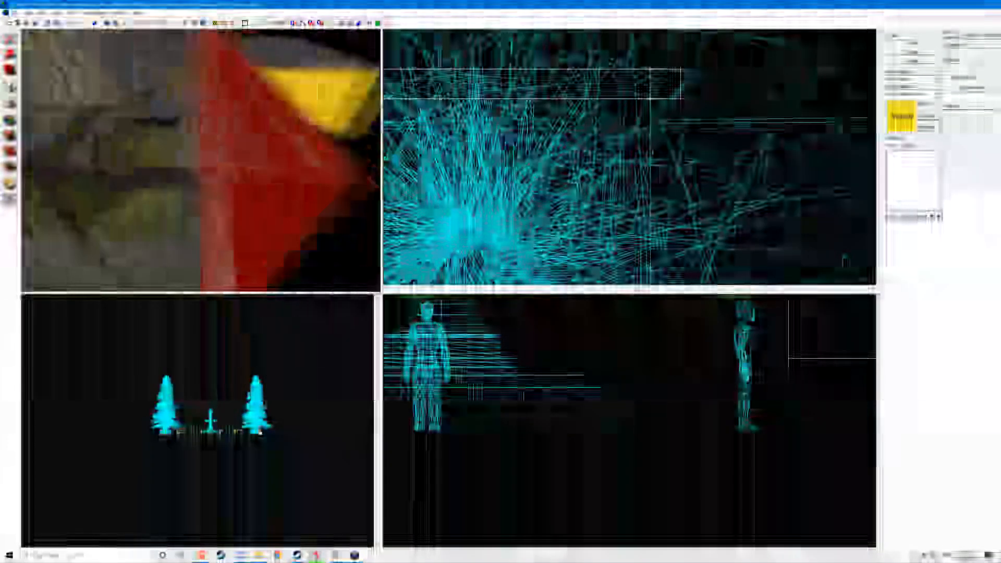
key("w")
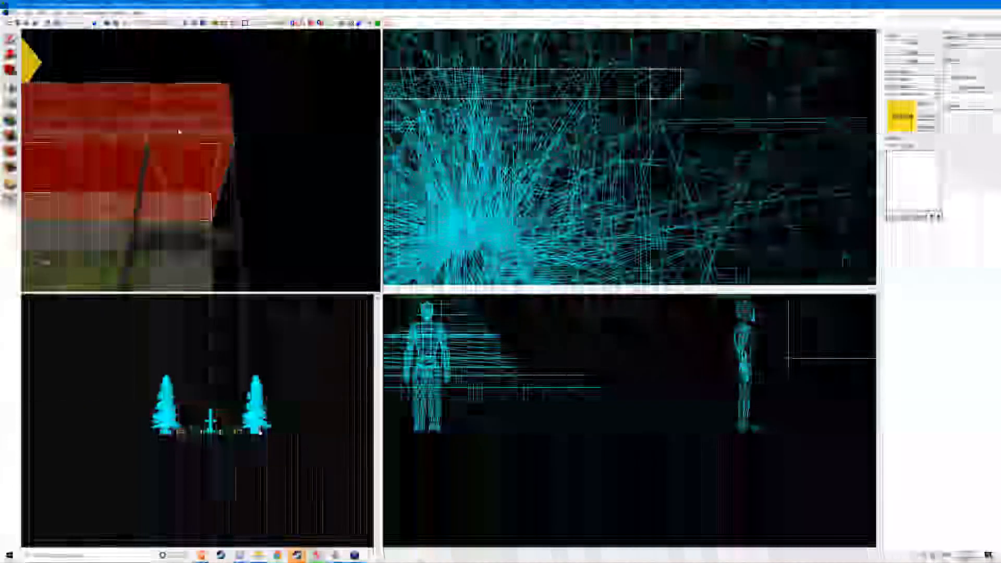
key("Return")
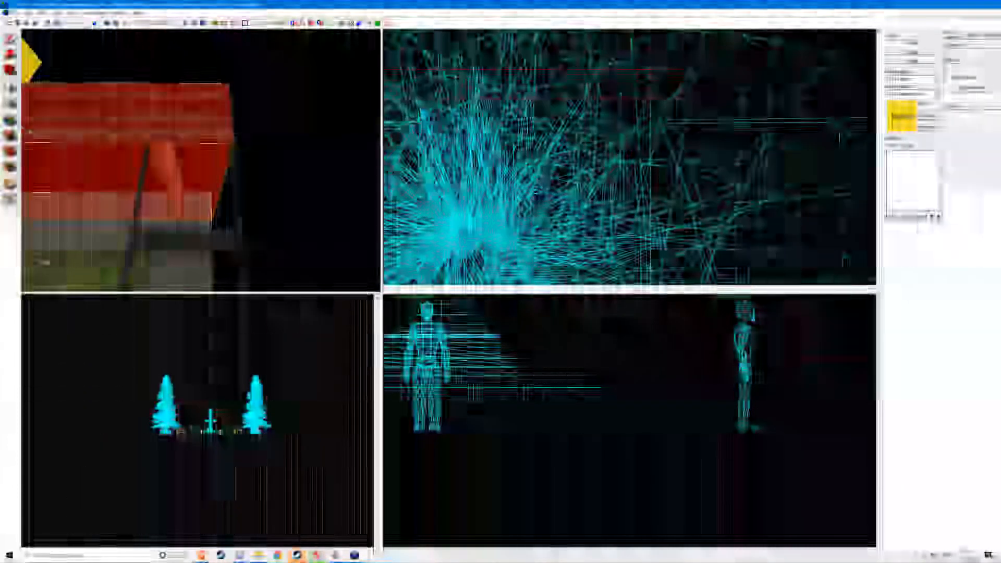
Step: Pick up the yellow nodraw texture with the texture application tool and inspect the cut wall's surrounding faces
left_click(10, 135)
key("z")
key("w")
left_click(201, 160)
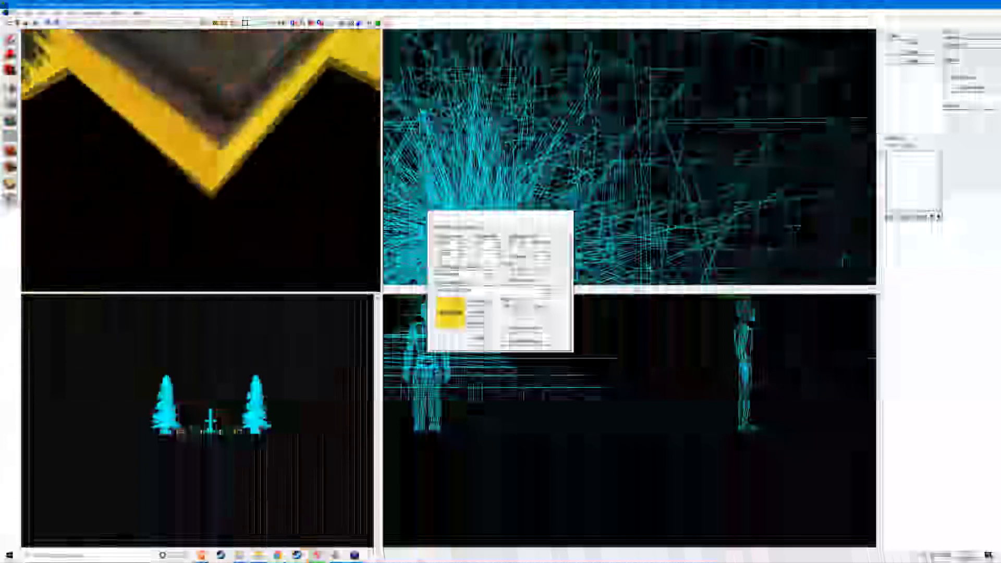
key("w")
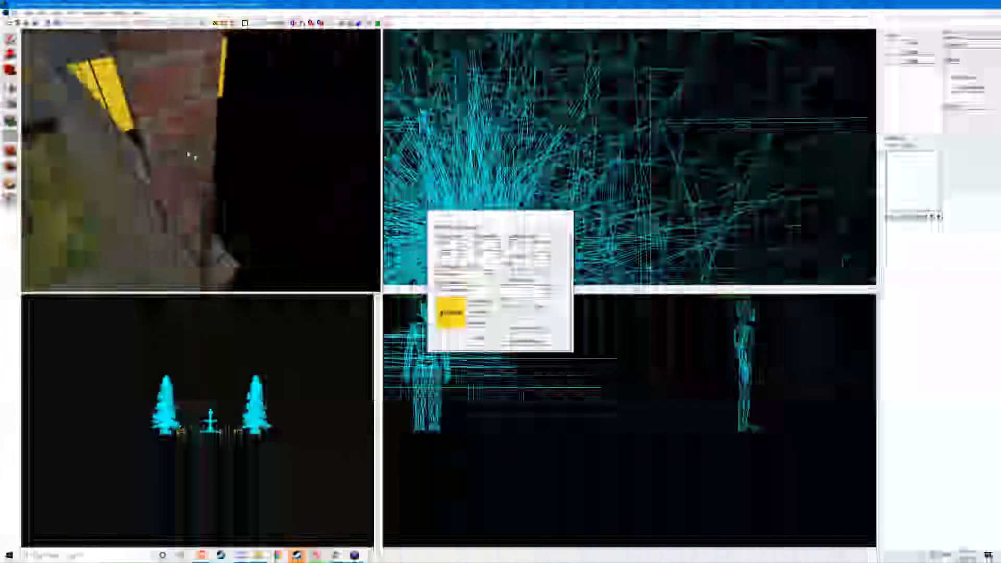
key("w")
key("w")
key("w")
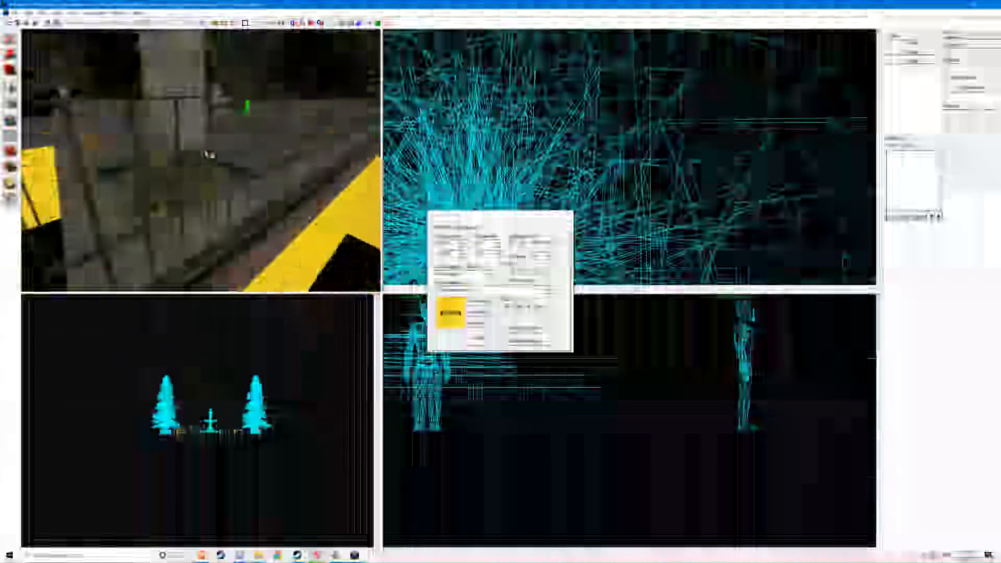
Step: Apply the nodraw texture to the exposed side of the wall standing beside the extended path
key("w")
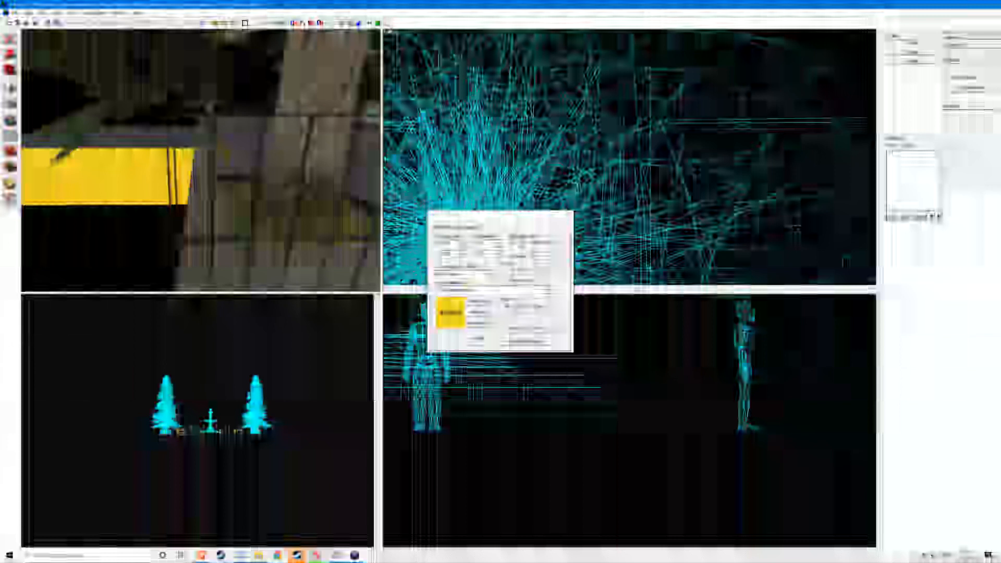
key("s")
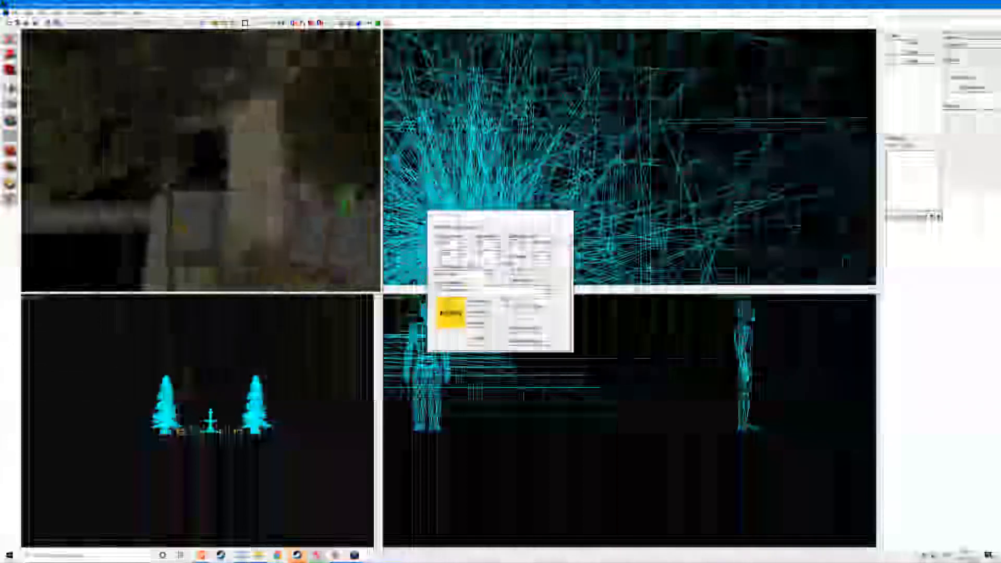
key("s")
key("w")
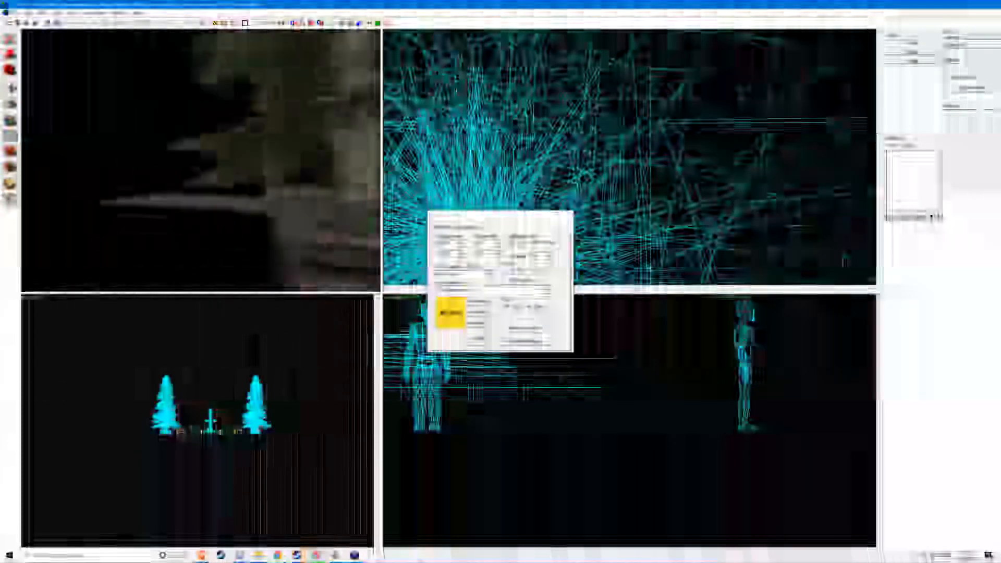
key("w")
key("w")
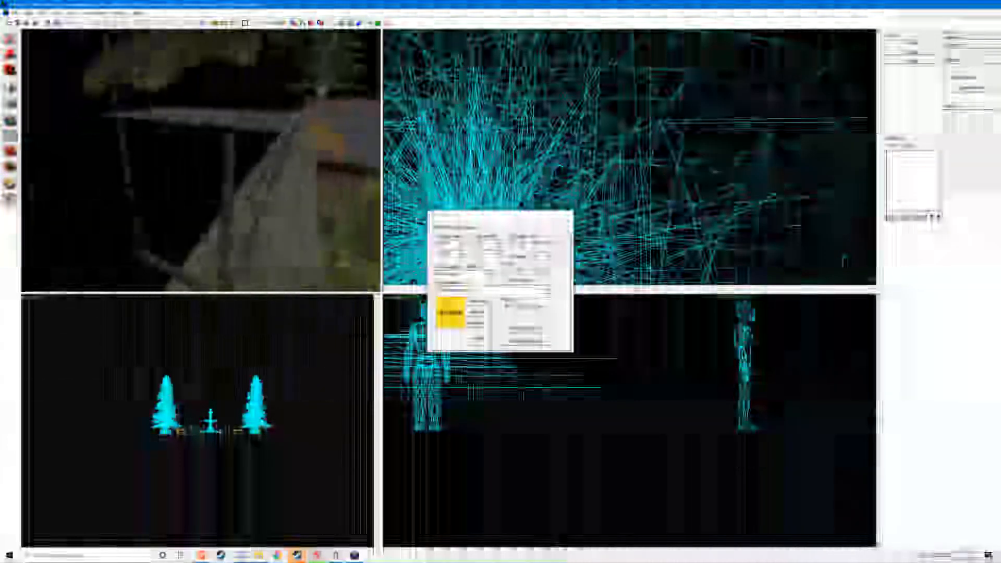
right_click(200, 161)
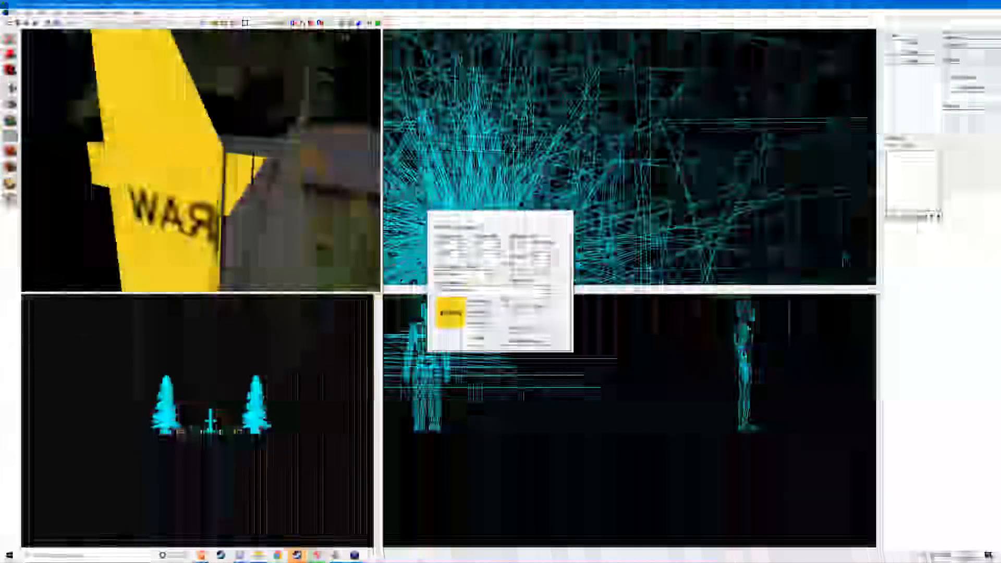
Step: Examine the other wall corners, sample the dark wall and grey surface textures, and close the texture application tool
key("w")
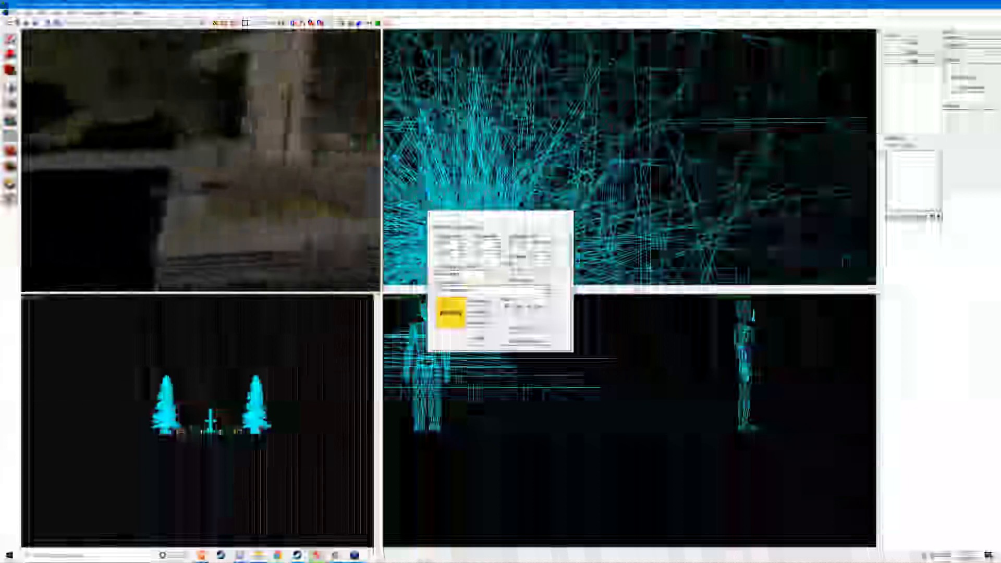
key("w")
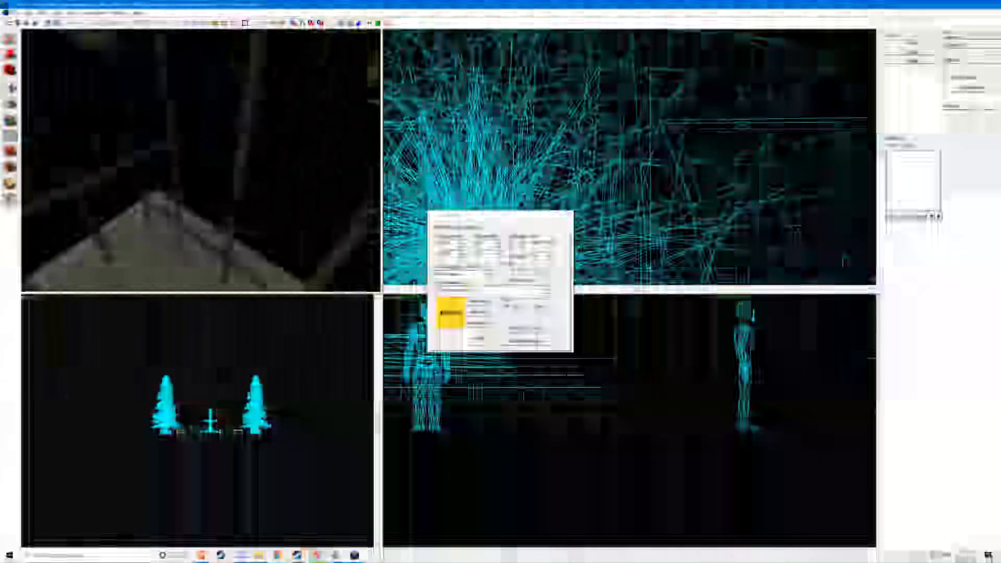
key("w")
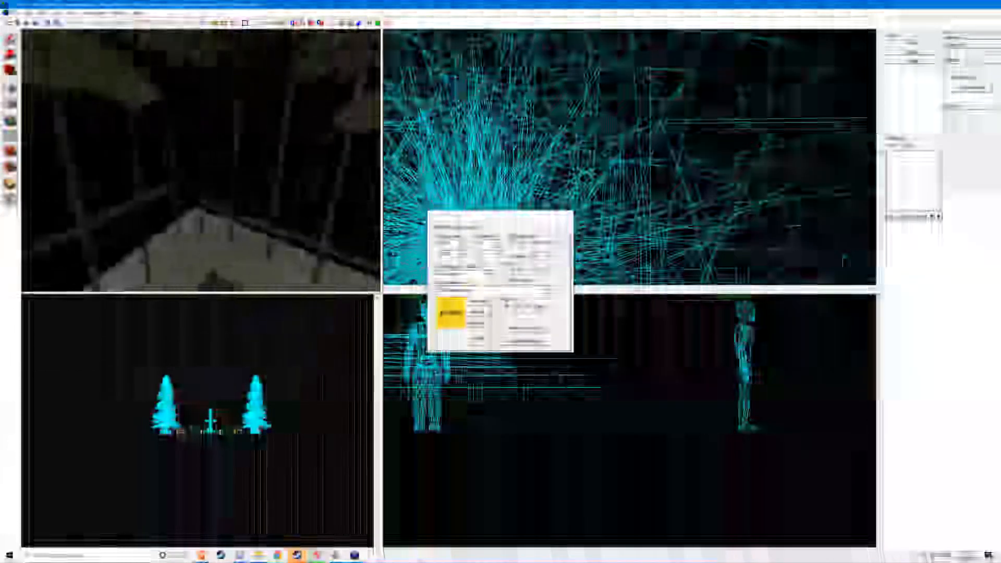
left_click(99, 162)
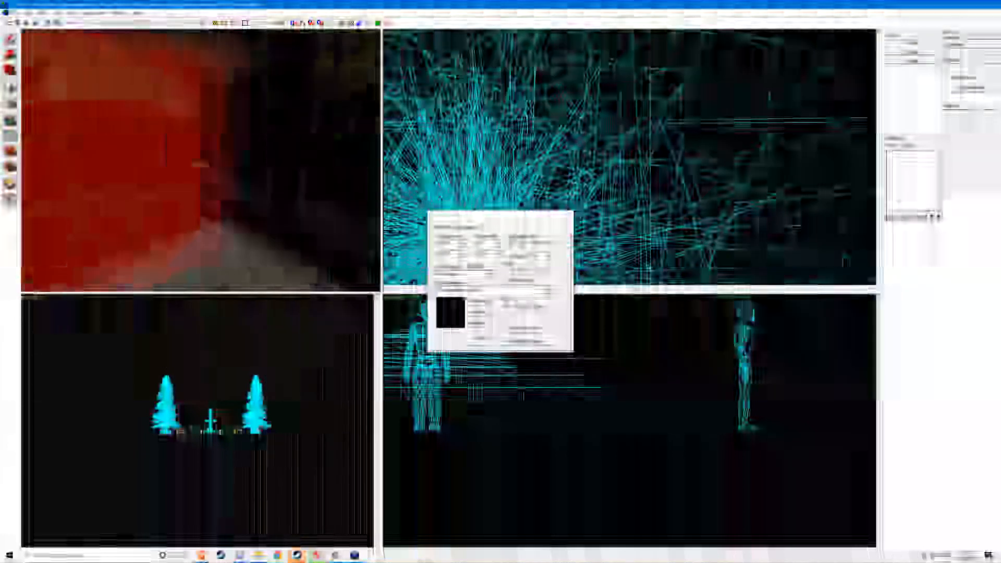
key("s")
left_click(200, 162)
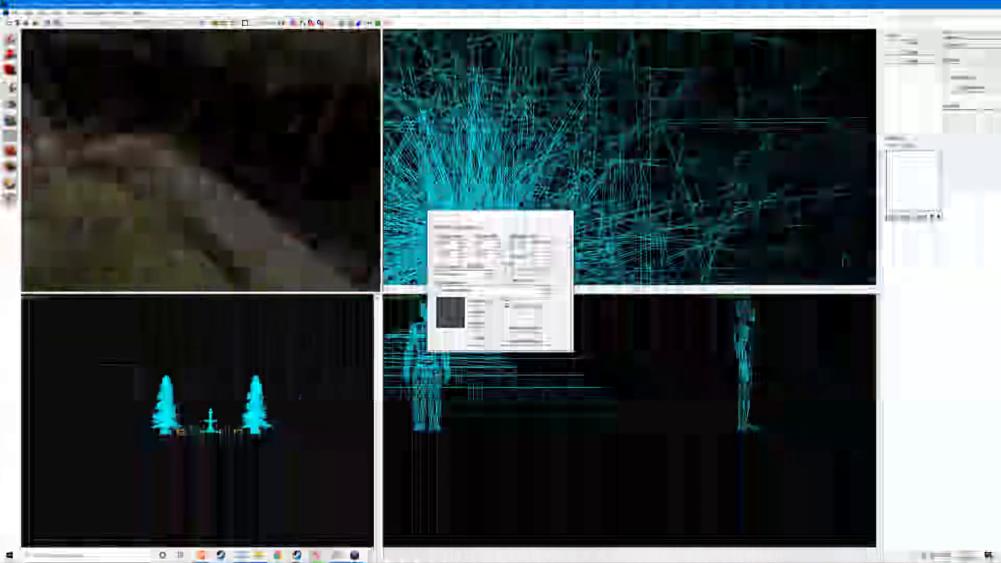
key("w")
key("w")
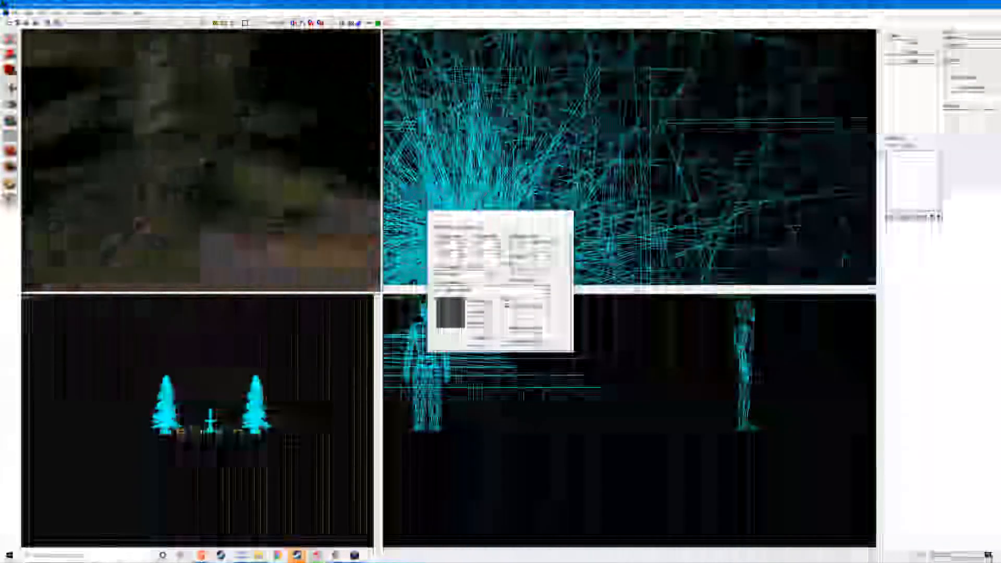
key("w")
left_click(566, 216)
Step: Shorten the wall at the next path corner so its end sits back from the corner
left_click(150, 161)
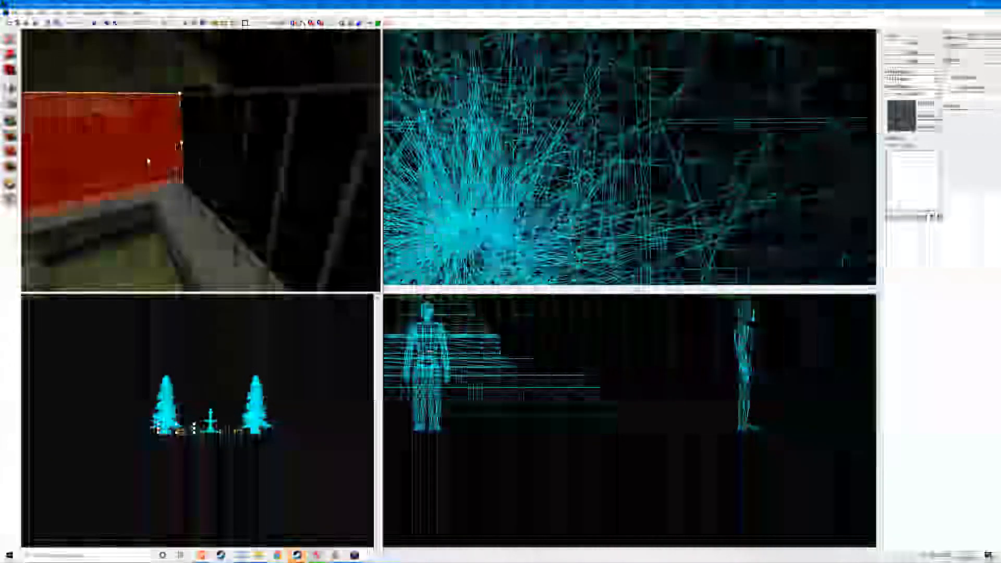
scroll(629, 152, "down", 13)
scroll(630, 197, "up", 10)
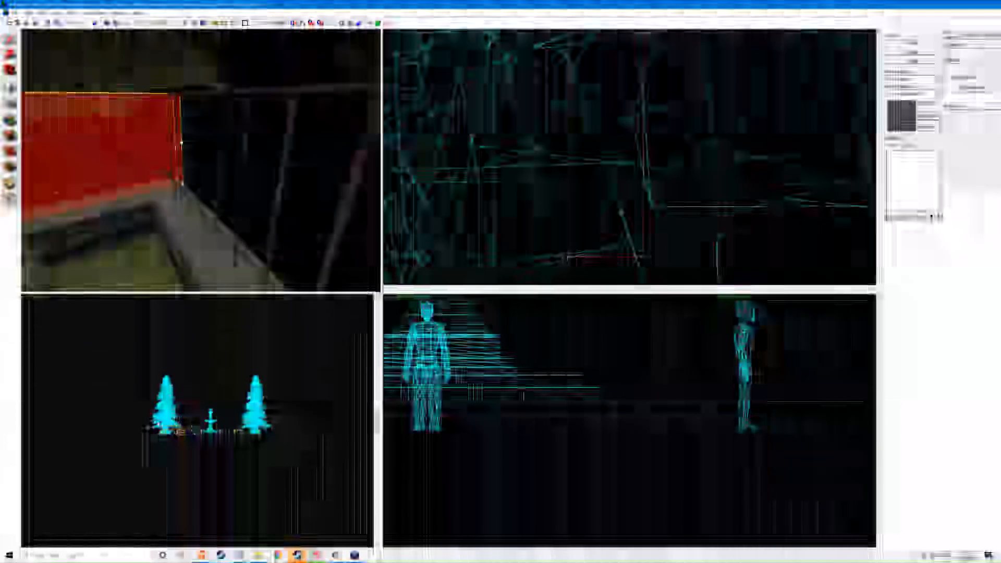
key("shift+v")
Step: Pick up the nodraw texture again, apply it to the shortened wall's exposed end, and close the texture application tool
key("shift+a")
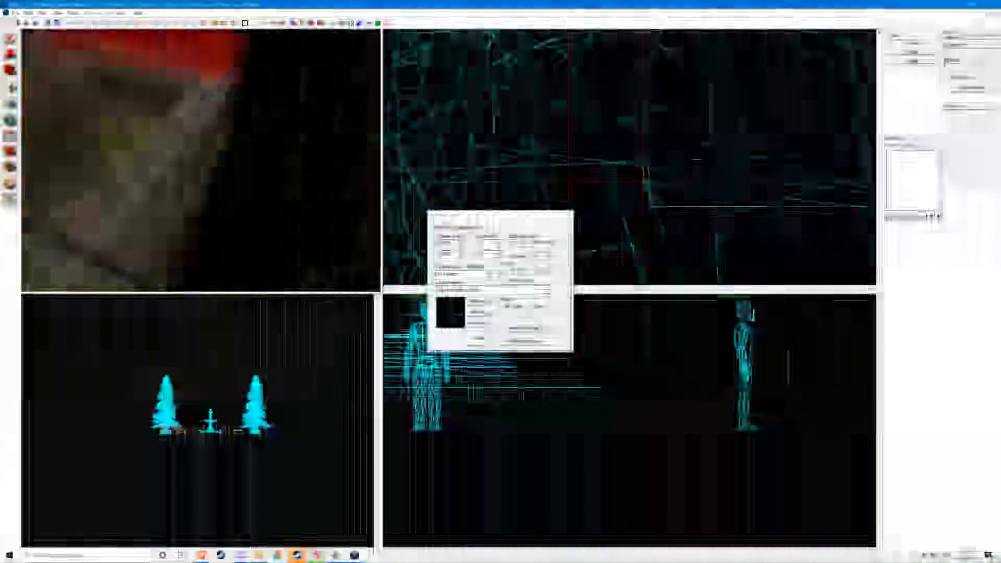
left_click(201, 160)
left_click(201, 160)
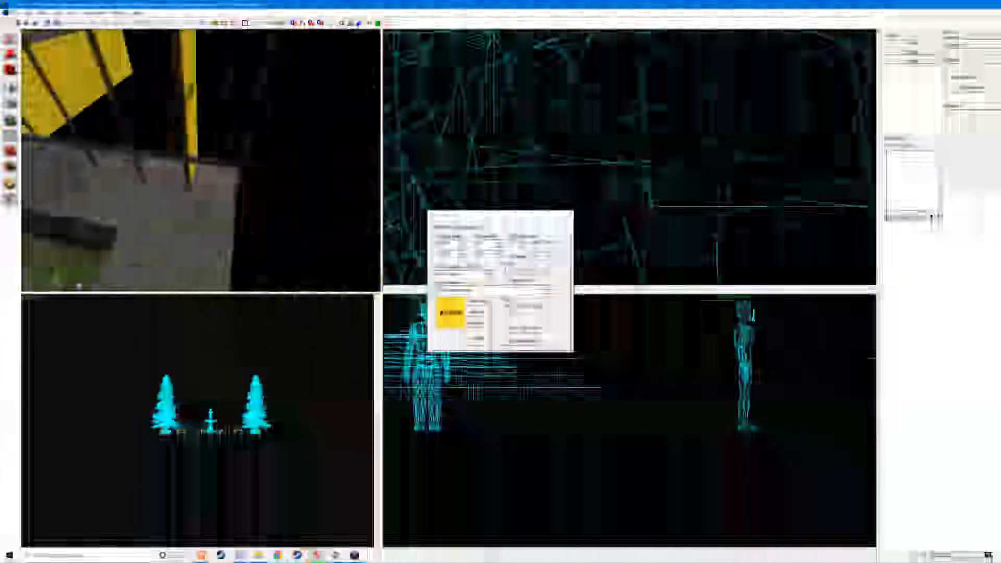
key("z")
left_click(565, 215)
Step: Select the low wall at the following path corner and trim its end back from the corner with the Clipping tool
key("z")
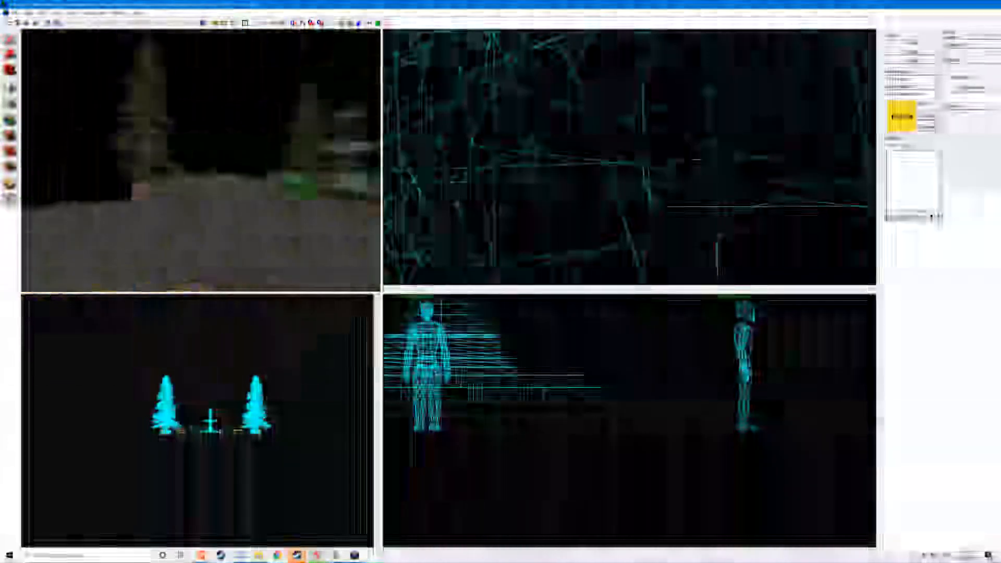
left_click(200, 160)
key("z")
scroll(652, 172, "down", 10)
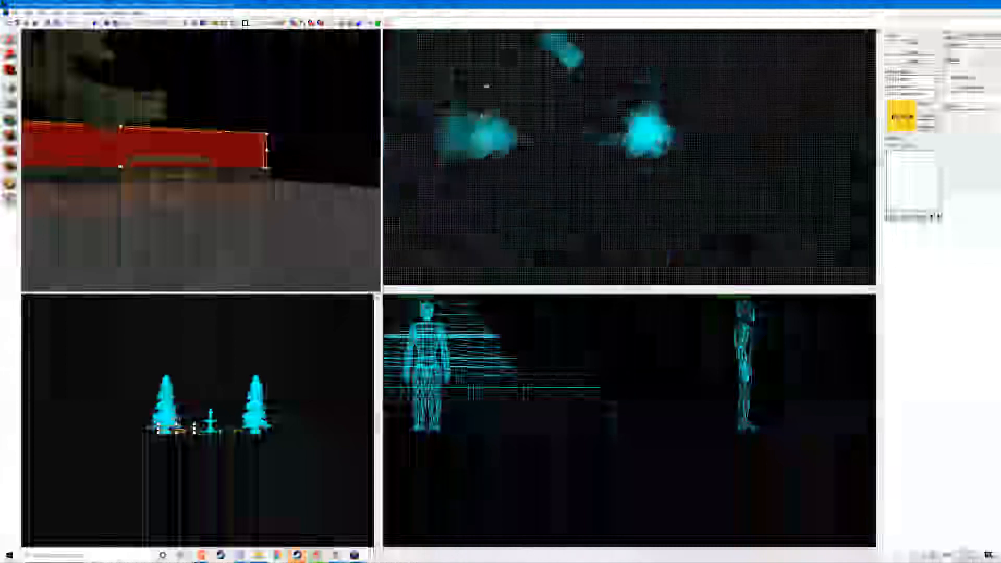
scroll(609, 163, "down", 5)
scroll(549, 158, "up", 20)
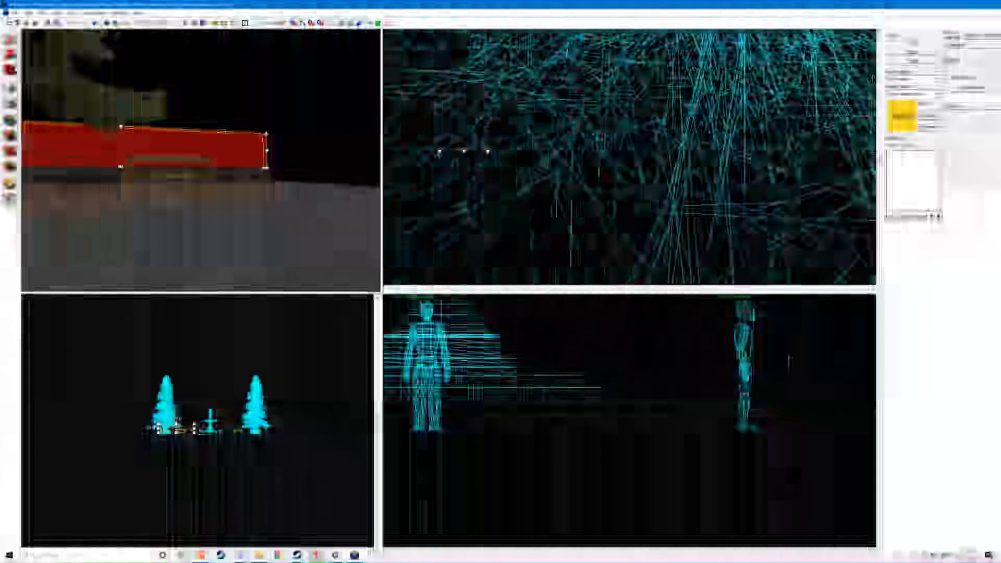
key("shift+x")
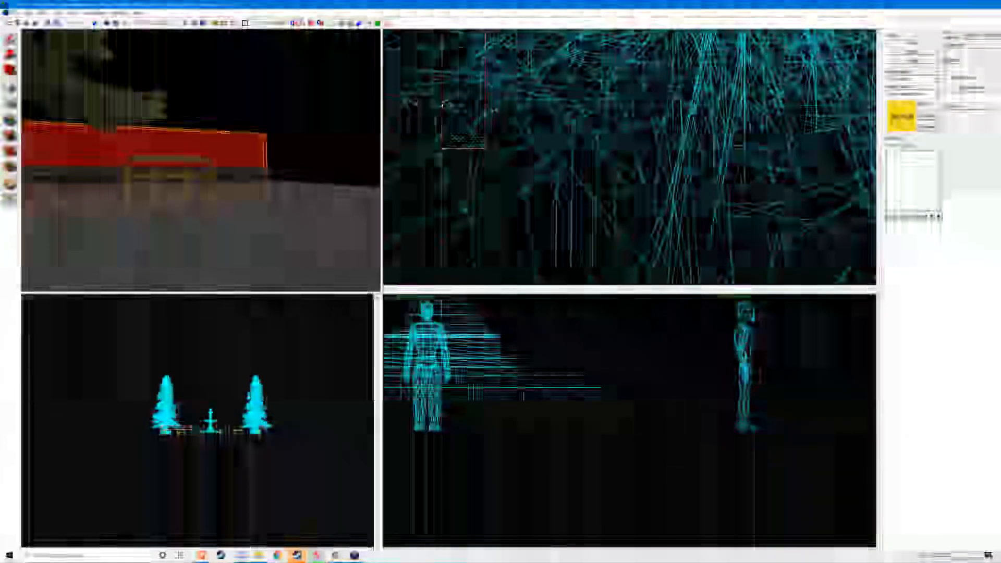
Step: Apply the nodraw texture to the trimmed wall's exposed end, check the surrounding corner faces, and close the texture application tool
key("shift+a")
scroll(200, 161, "up", 8)
left_click(219, 225)
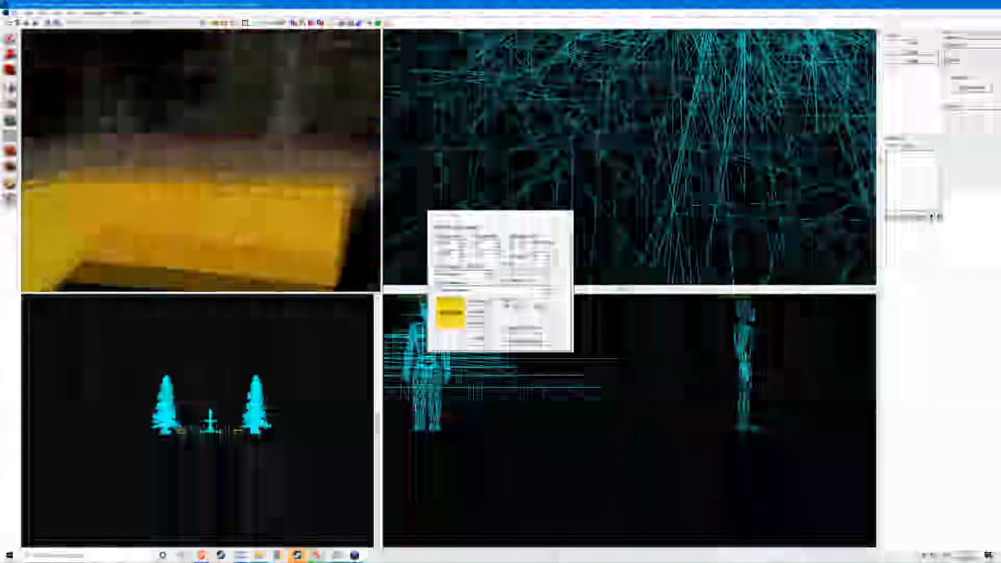
key("w")
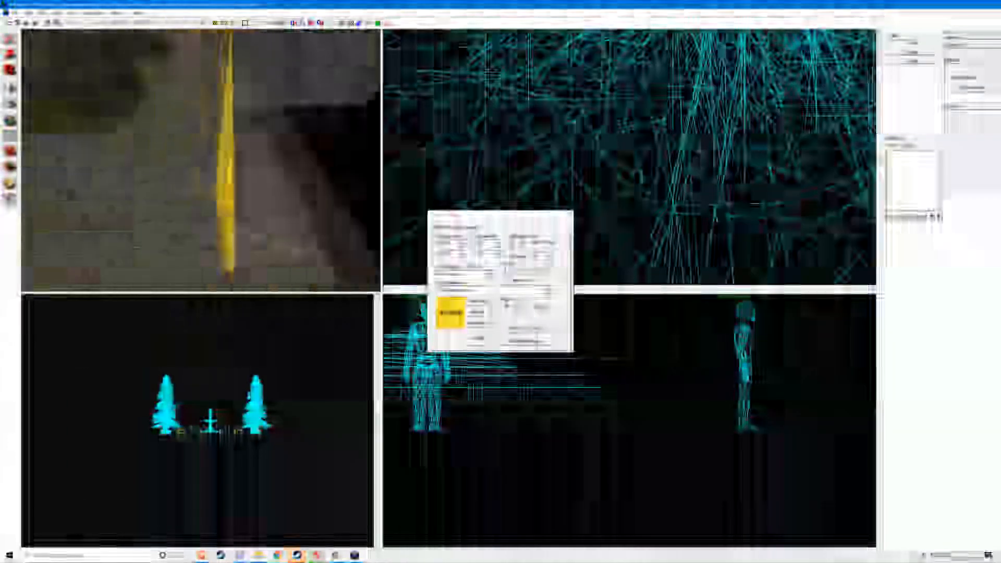
key("w")
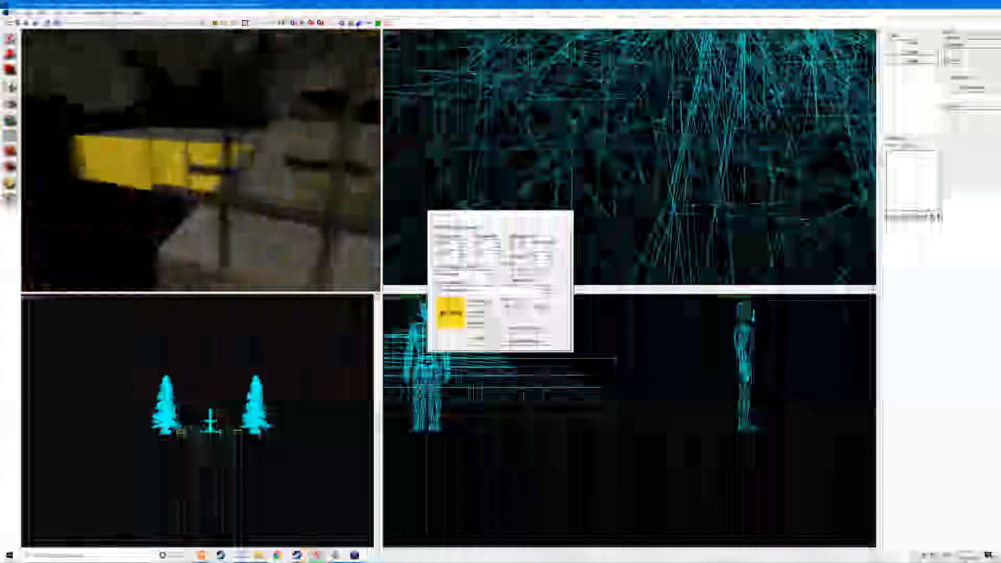
key("w")
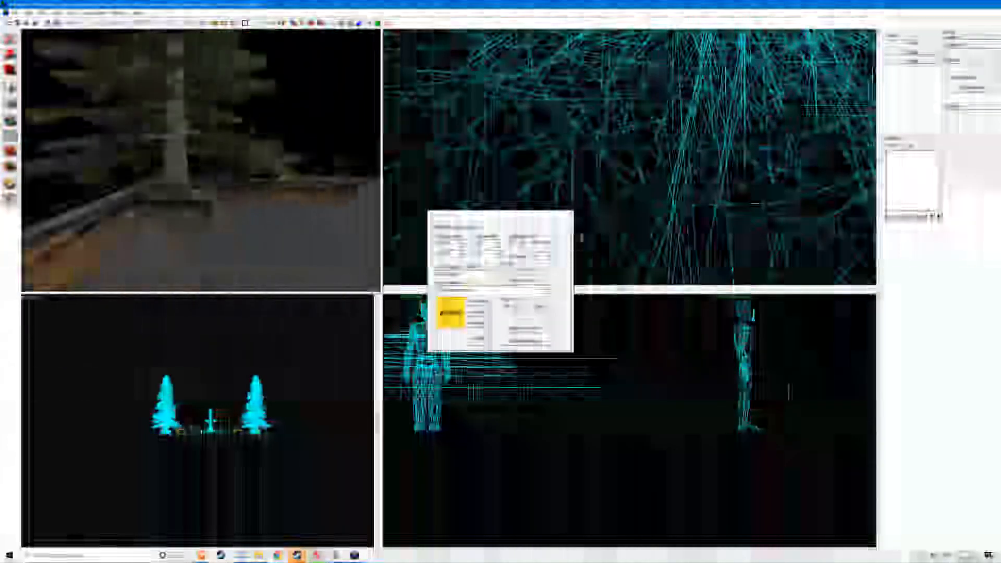
left_click(566, 216)
Step: Select the remaining wall behind the tree and bench and shorten its end at the path corner
scroll(543, 160, "down", 14)
scroll(637, 156, "up", 8)
scroll(636, 164, "up", 6)
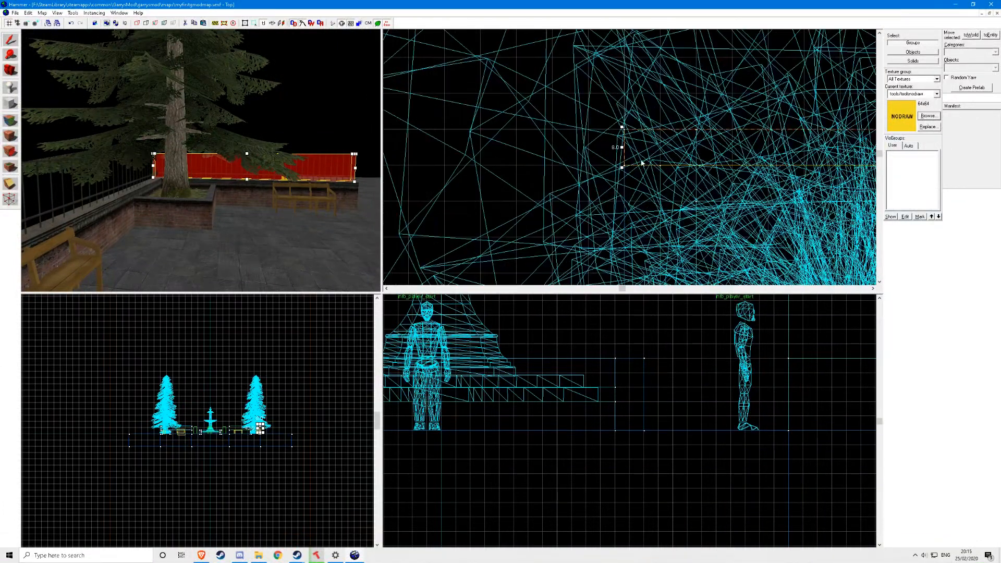
scroll(132, 168, "up", 2)
scroll(314, 163, "up", 2)
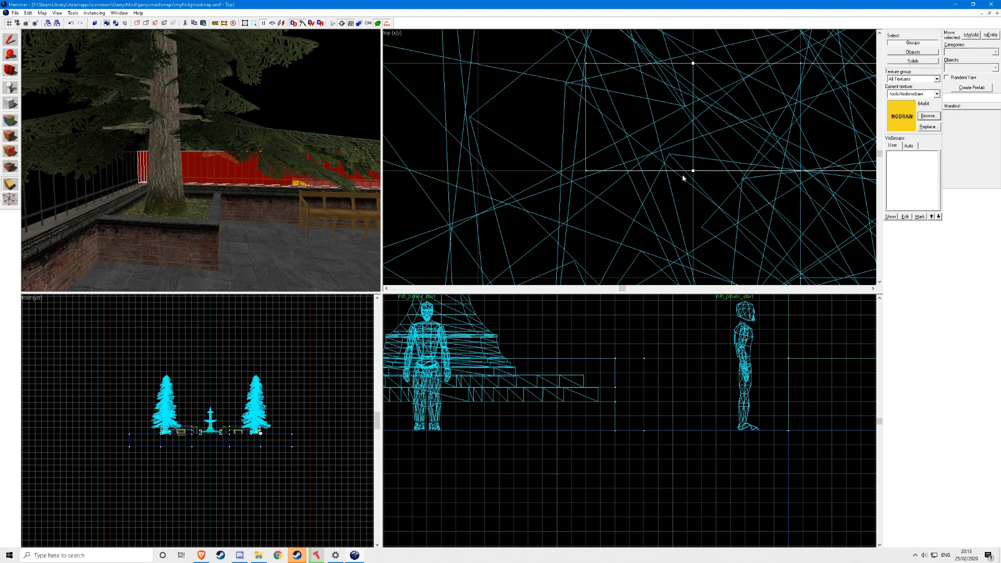
Step: Sample the nodraw texture from a neighbouring face, apply it to the shortened wall's end, and close the texture application tool
left_click(10, 120)
key("z")
key("w")
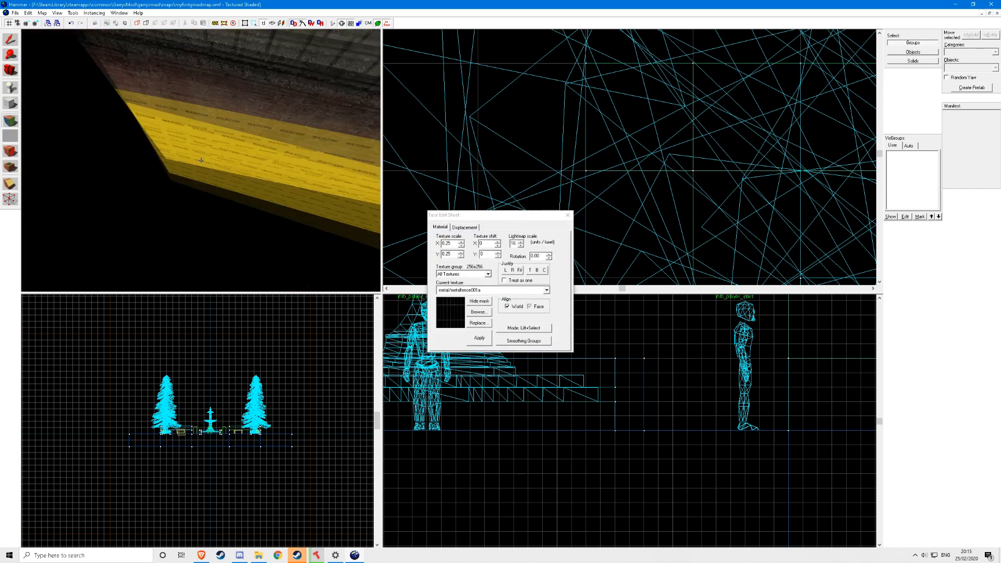
left_click(201, 157)
key("z")
key("w")
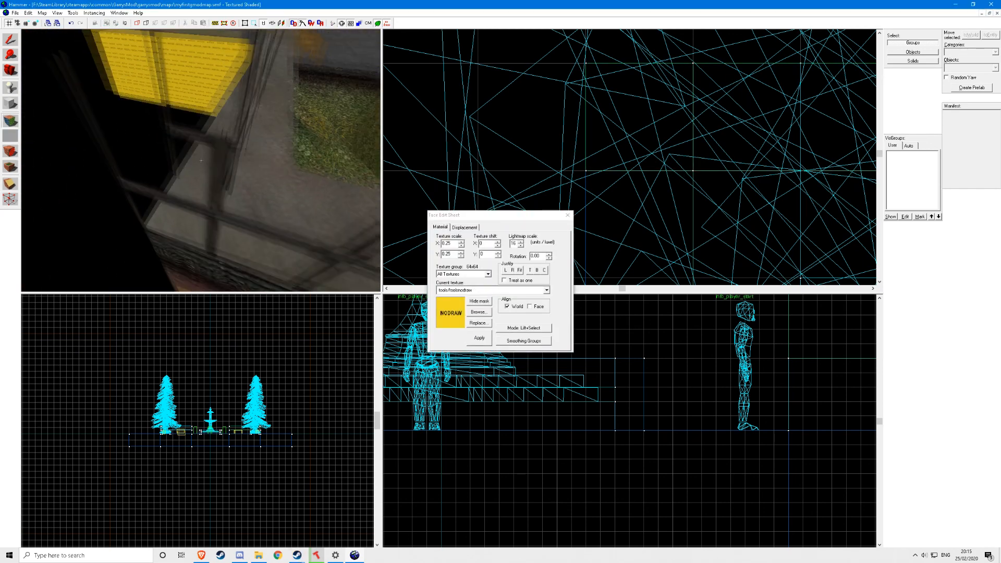
key("w")
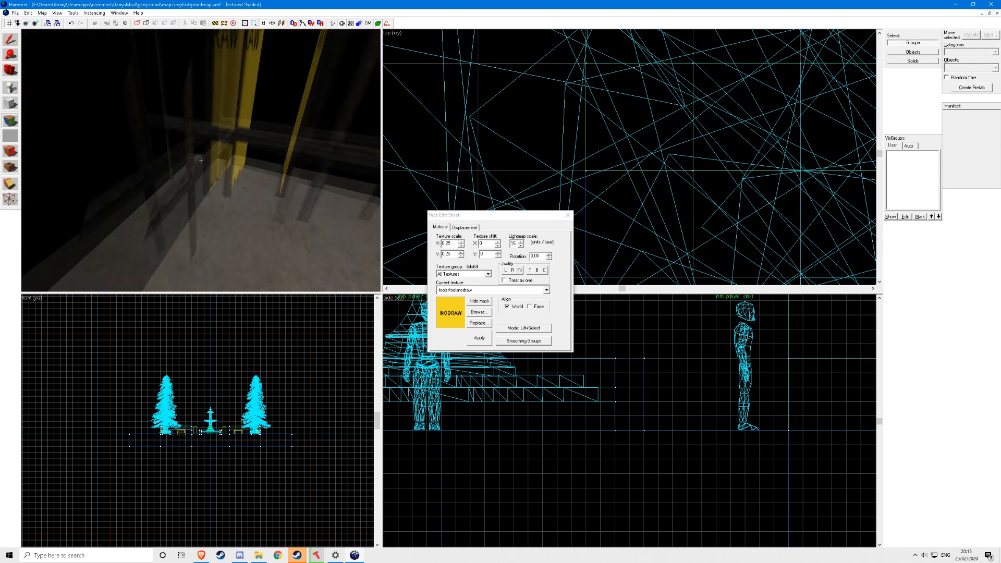
key("w")
key("z")
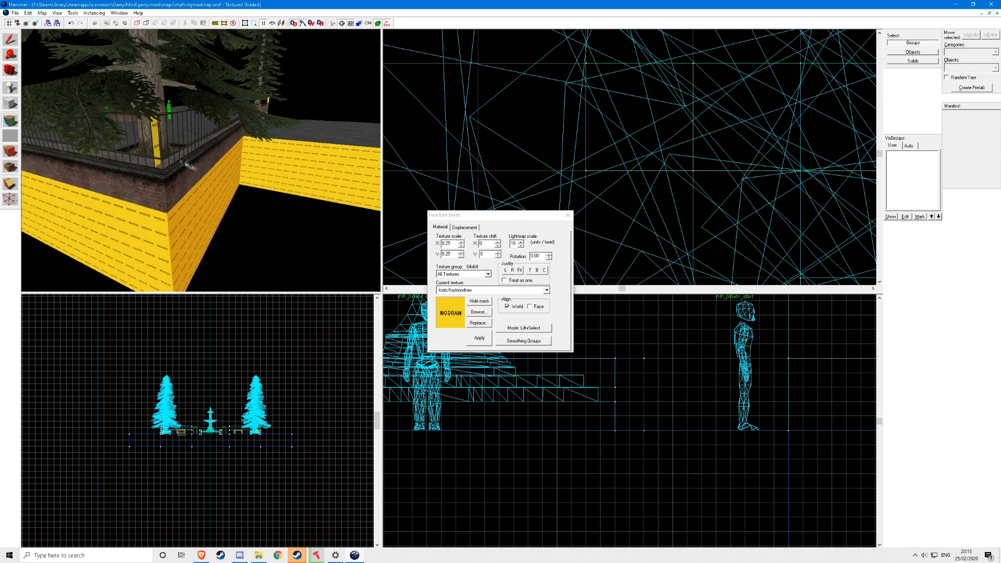
left_click(568, 215)
Step: Ready the Block tool and filter the texture browser for skybox to make tools/toolsskybox the current texture
key("z")
key("w")
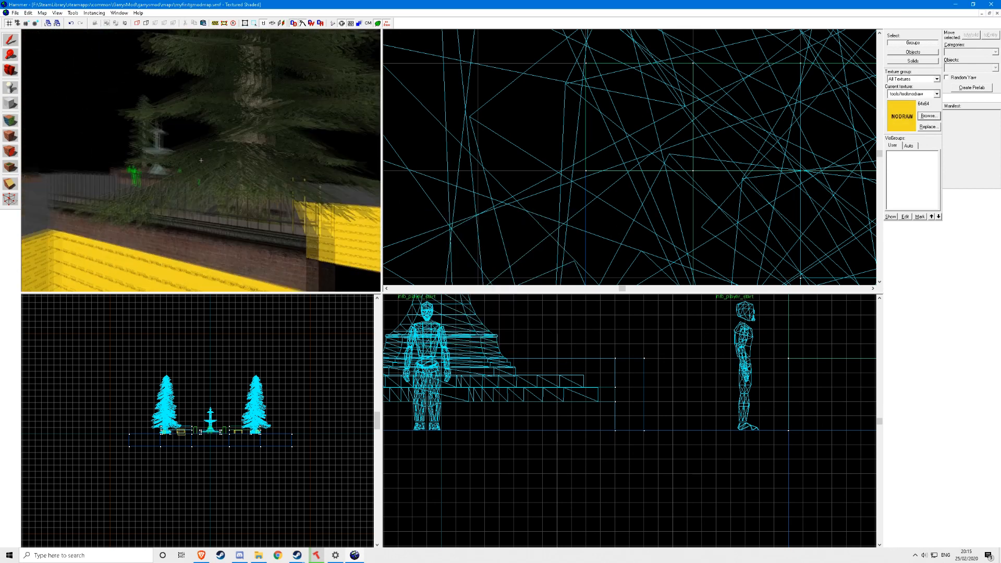
key("s")
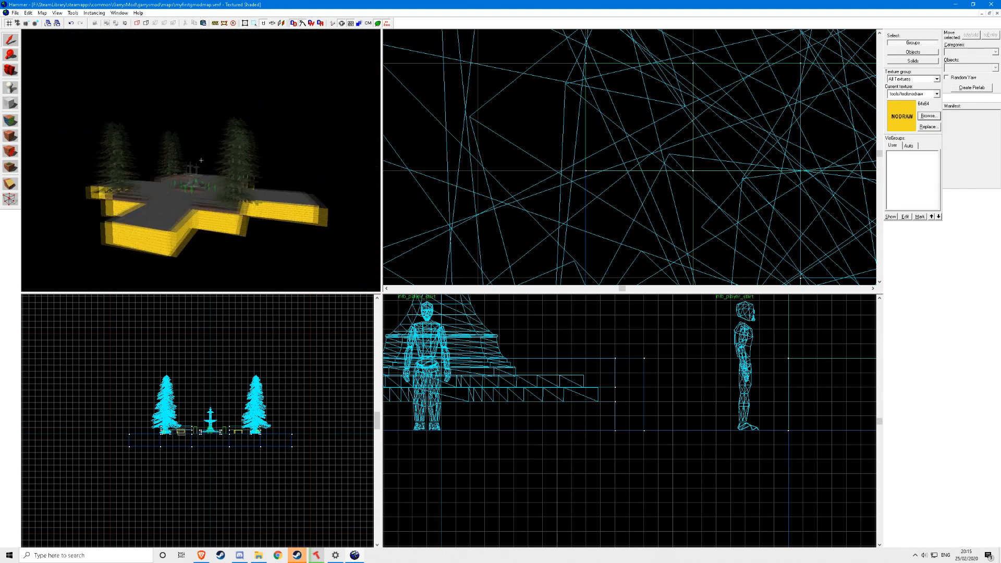
key("w")
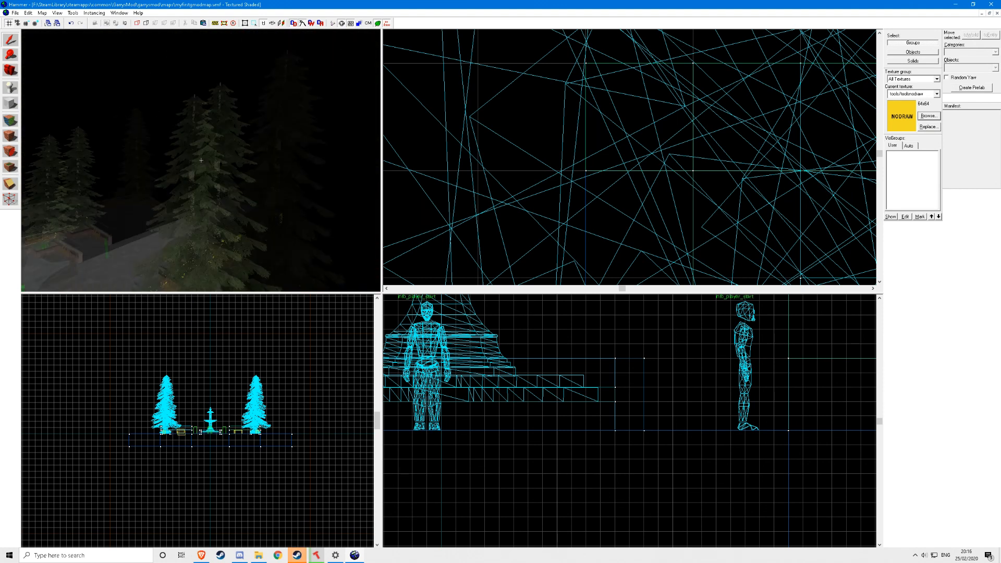
key("s")
key("z")
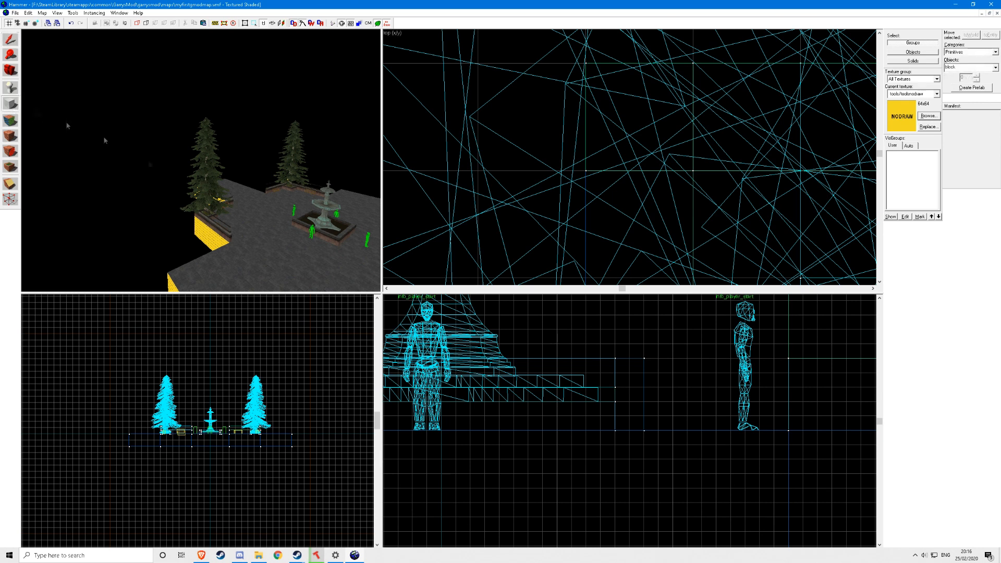
scroll(561, 441, "down", 8)
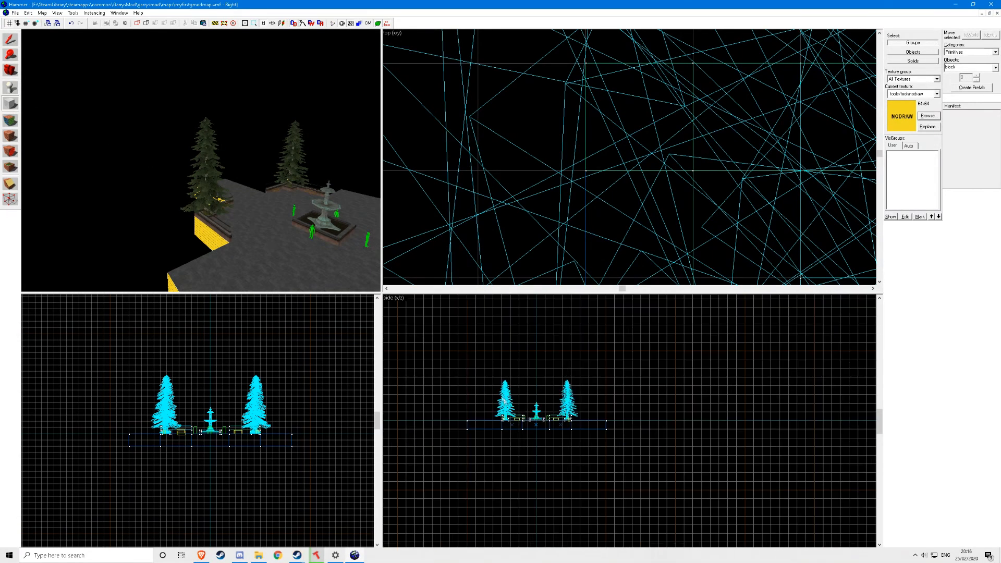
left_click(928, 117)
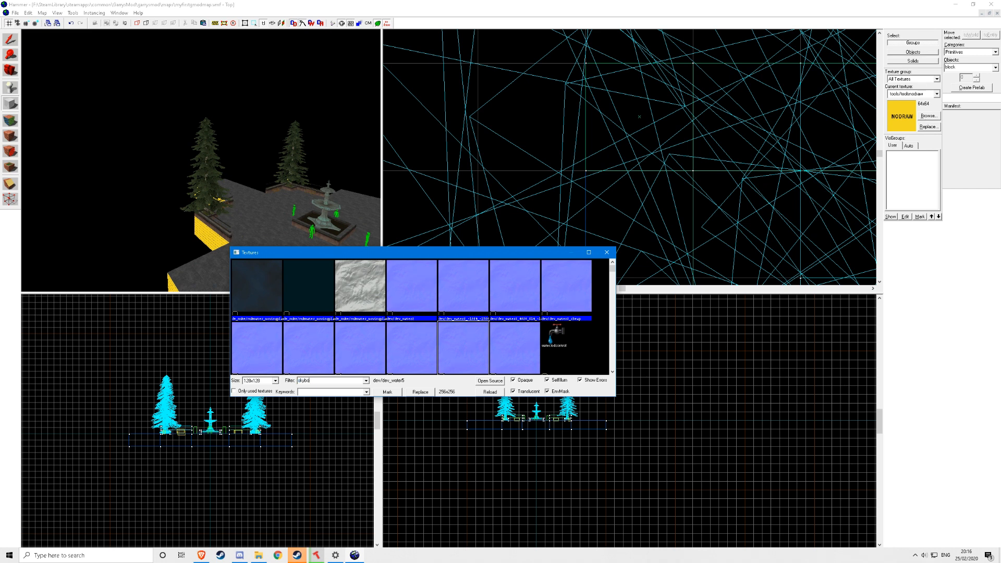
left_click_drag(612, 268, 612, 371)
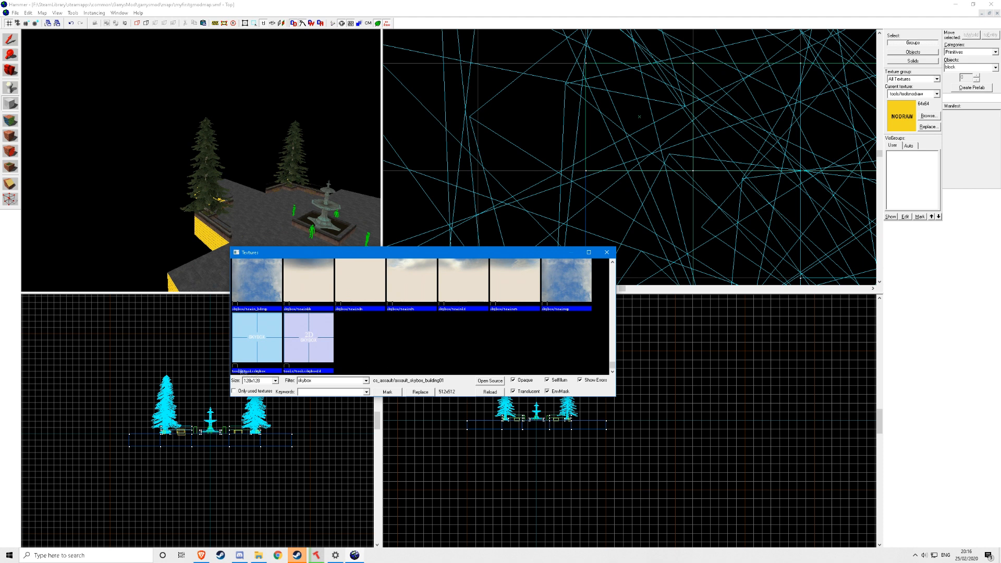
double_click(250, 358)
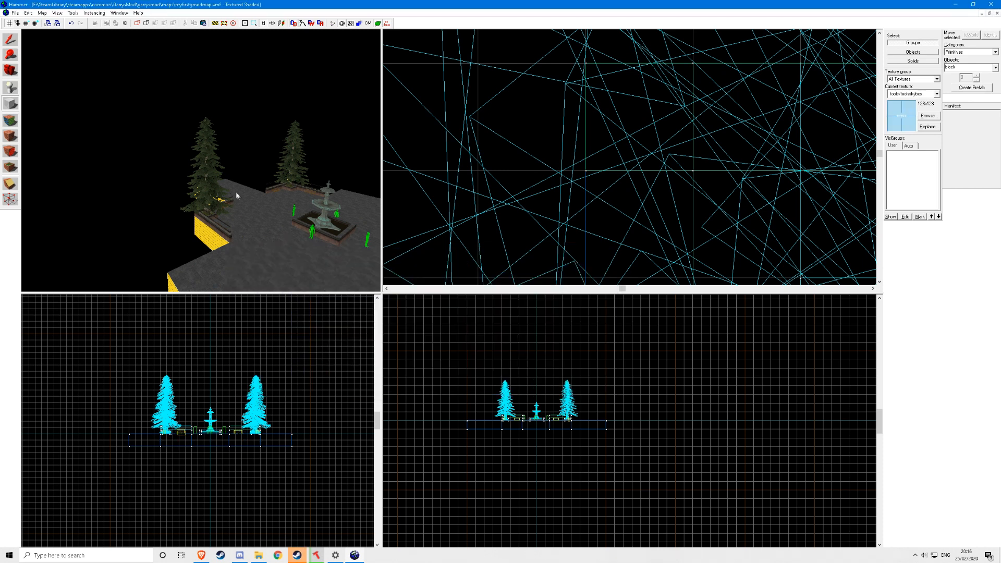
Step: Draw a block outline of 3072 by 2256 by 1648 units enclosing the whole courtyard map
scroll(219, 180, "down", 3)
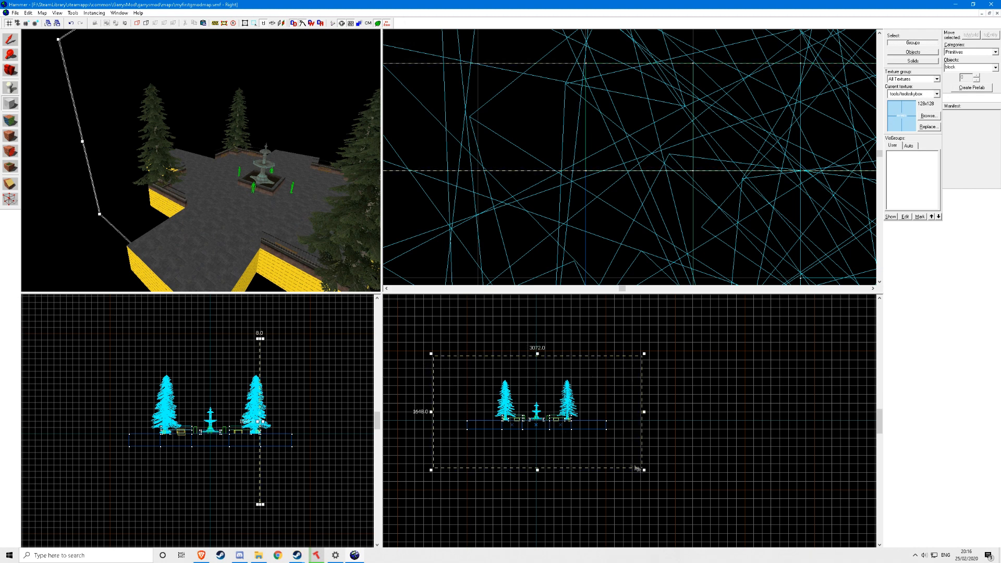
scroll(629, 131, "down", 6)
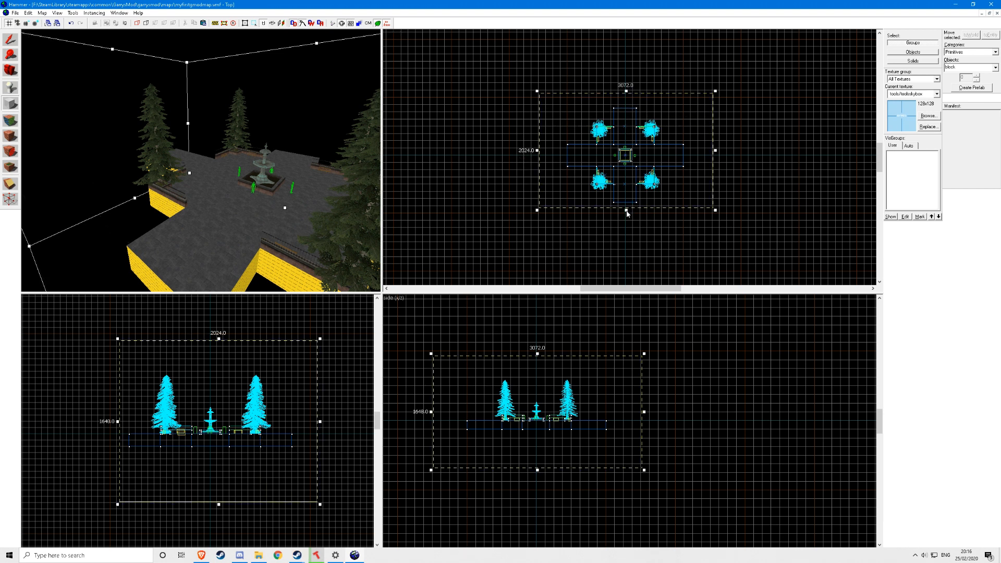
key("z")
key("w")
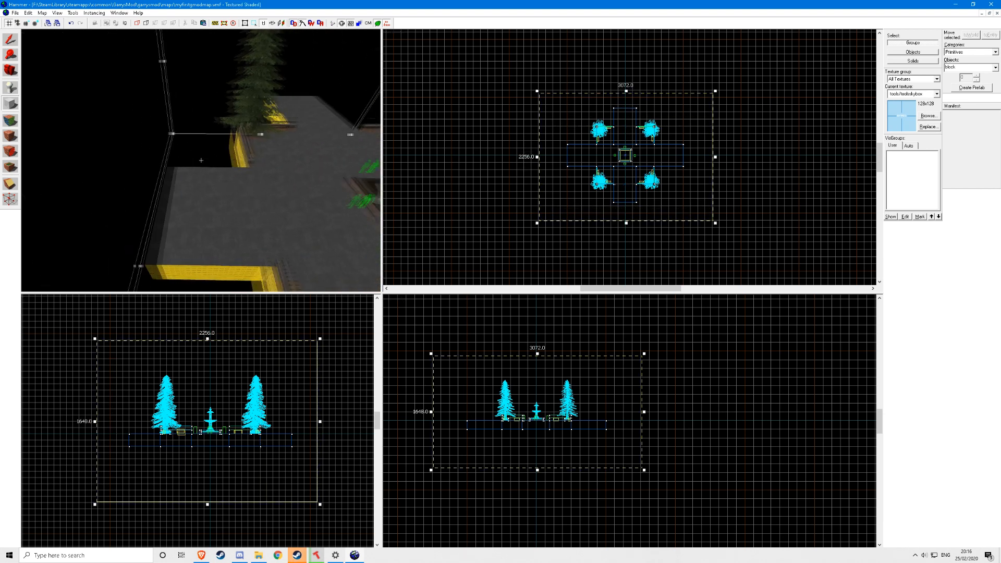
key("z")
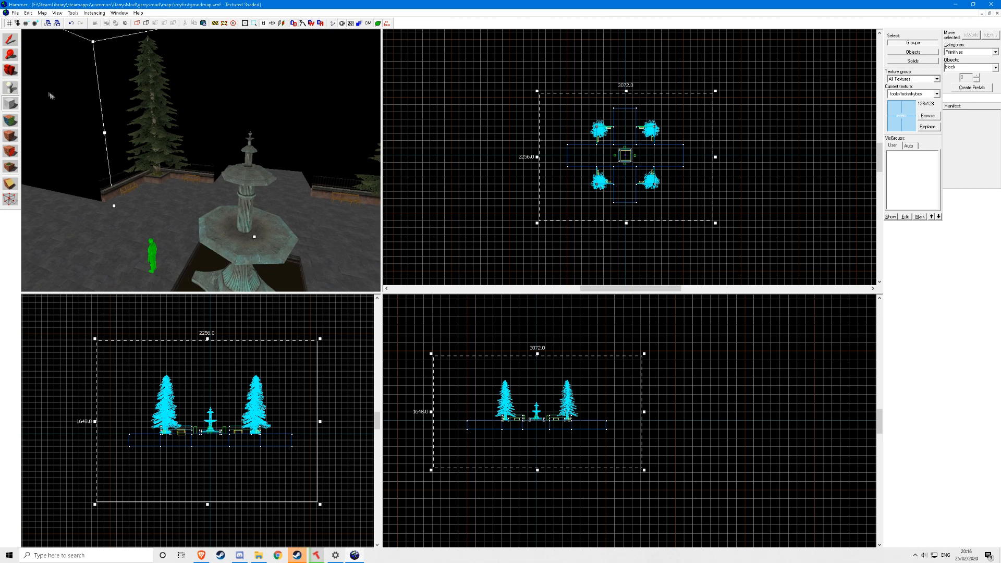
Step: Create the skybox-textured block and hollow it outward with 32-unit-thick walls
left_click(70, 14)
left_click(86, 32)
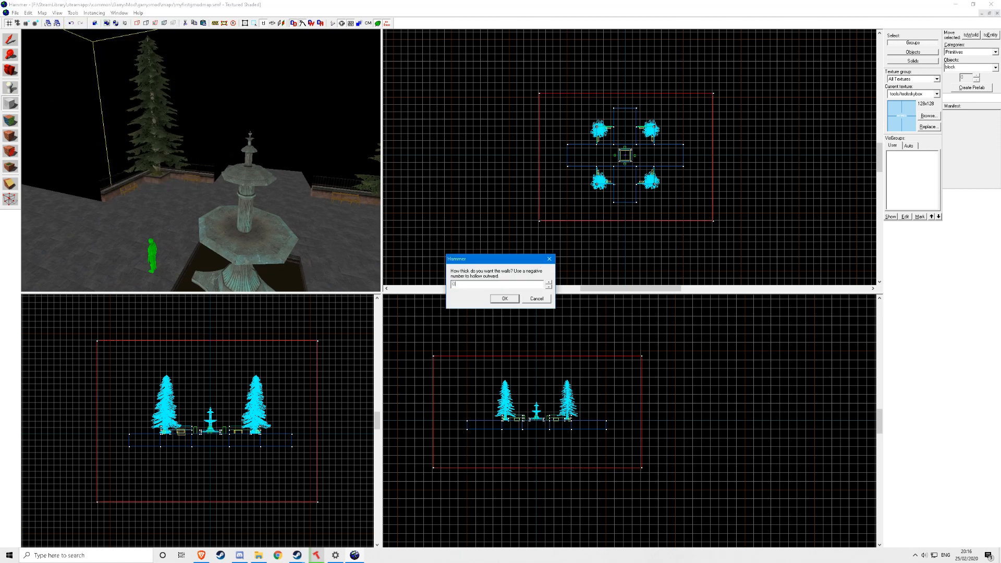
key("Return")
Step: Select the hollow skybox and raise its underside to the base of the paths, making it 1176 units high
key("z")
key("w")
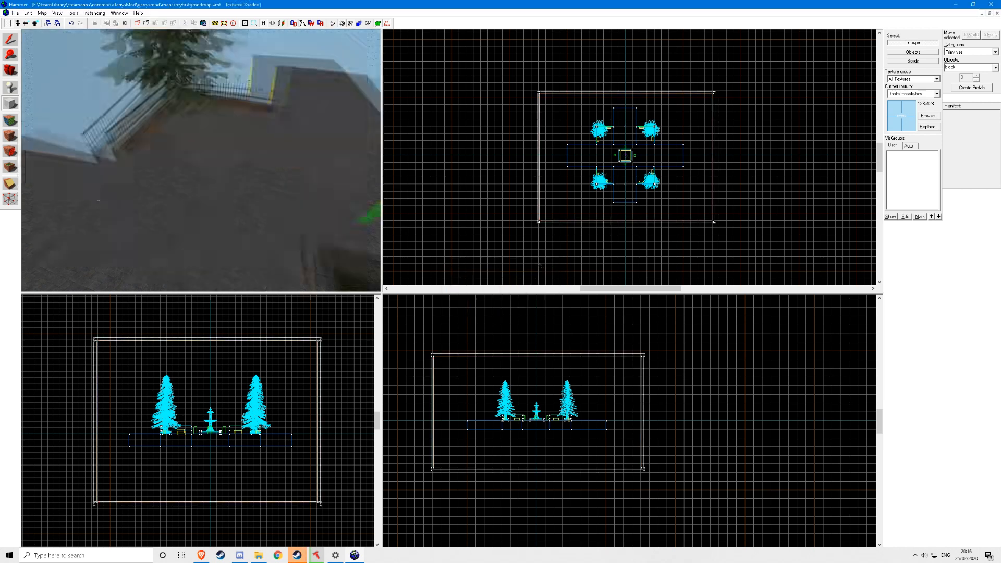
key("w")
key("shift+s")
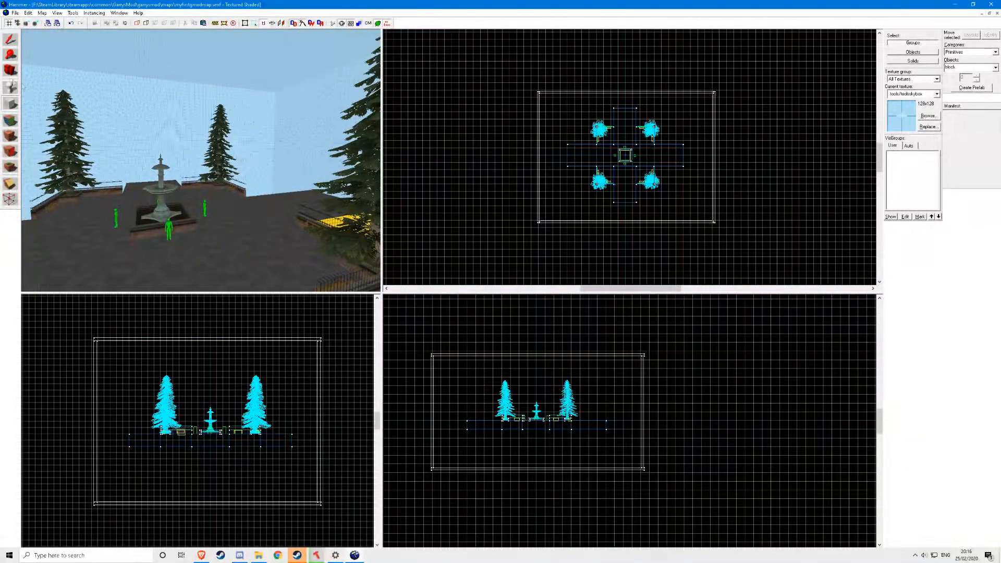
left_click(200, 160)
key("z")
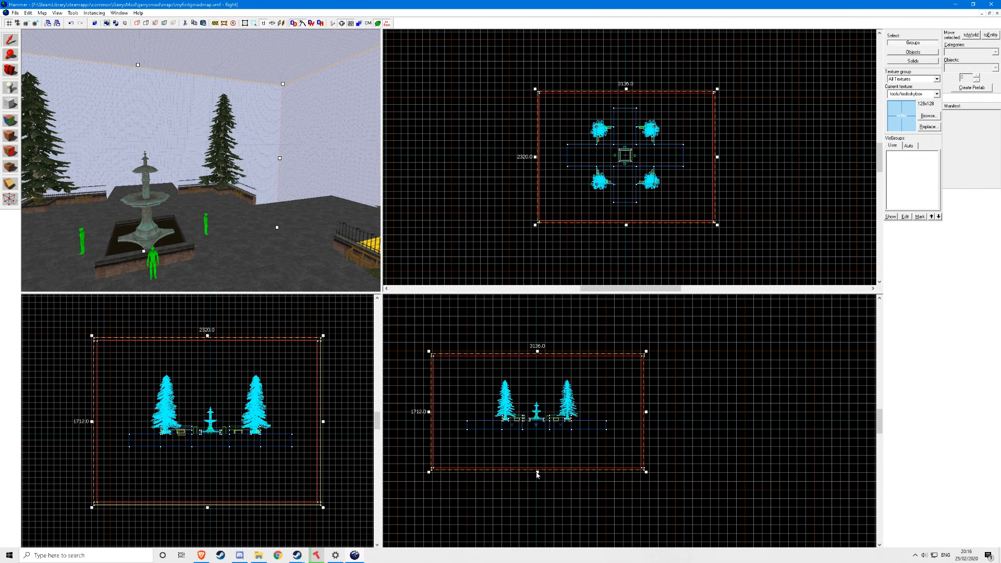
left_click_drag(537, 473, 537, 436)
Step: Inspect the skybox interior and select the hollow skybox again
key("z")
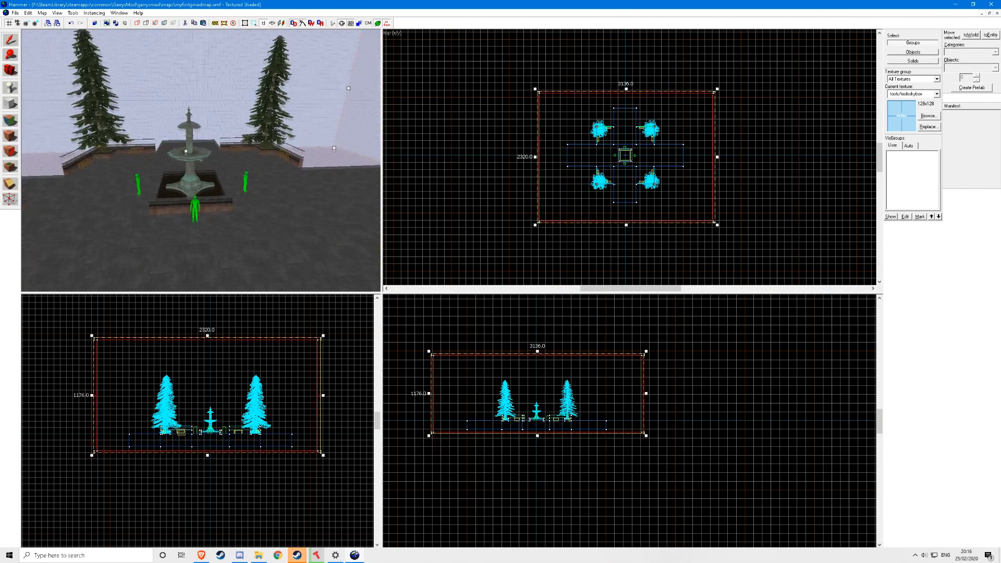
left_click(201, 160)
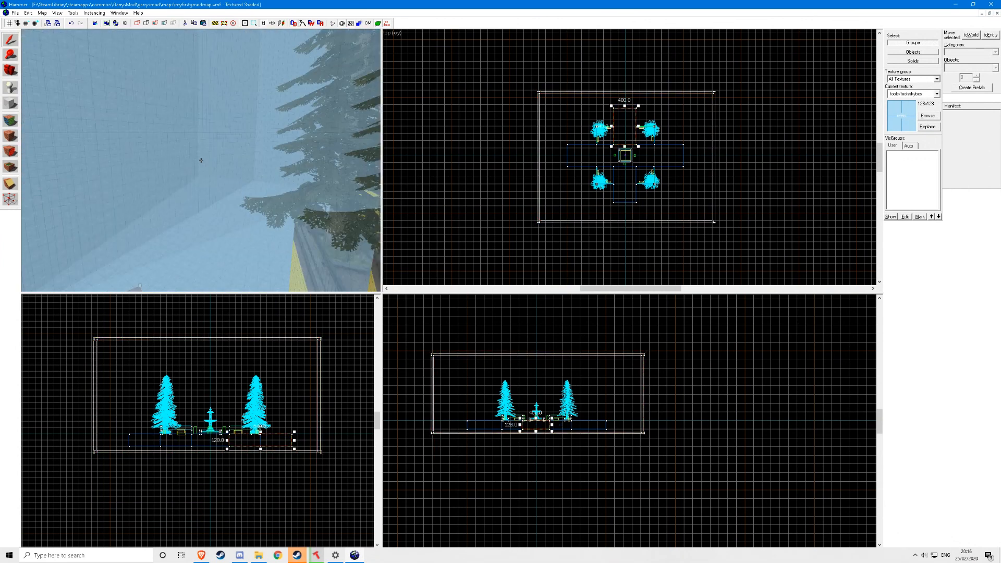
key("w")
left_click(201, 160)
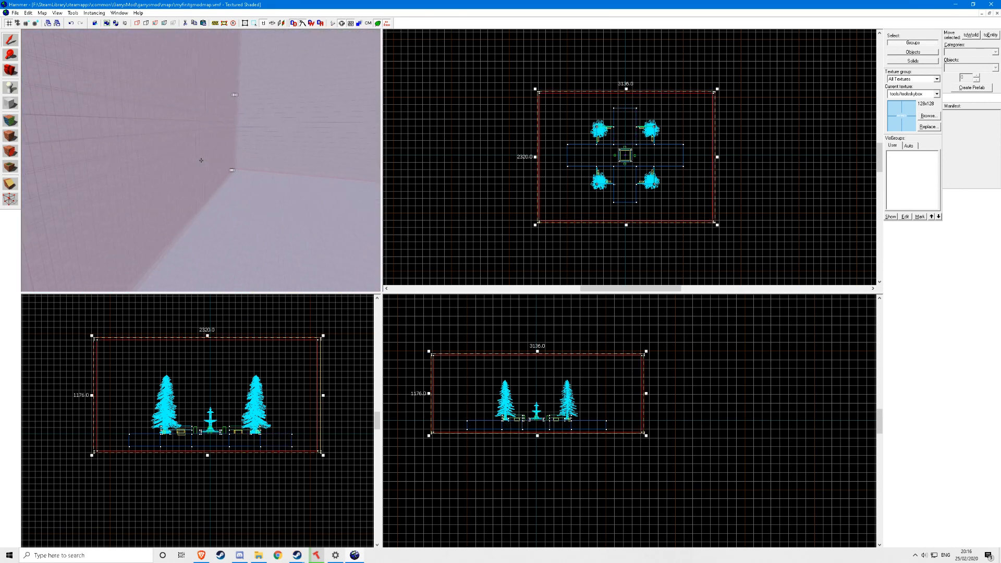